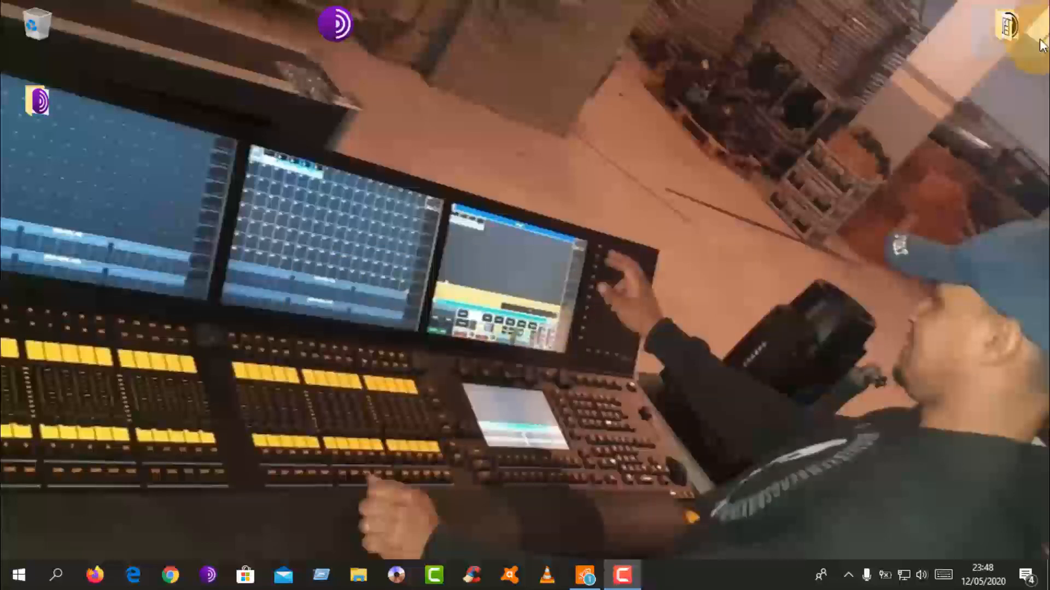
Step: Launch grandMA onPC 6.808 from the desktop's pc folder, and start Tor Browser with the grandMA window minimized
double_click(1009, 32)
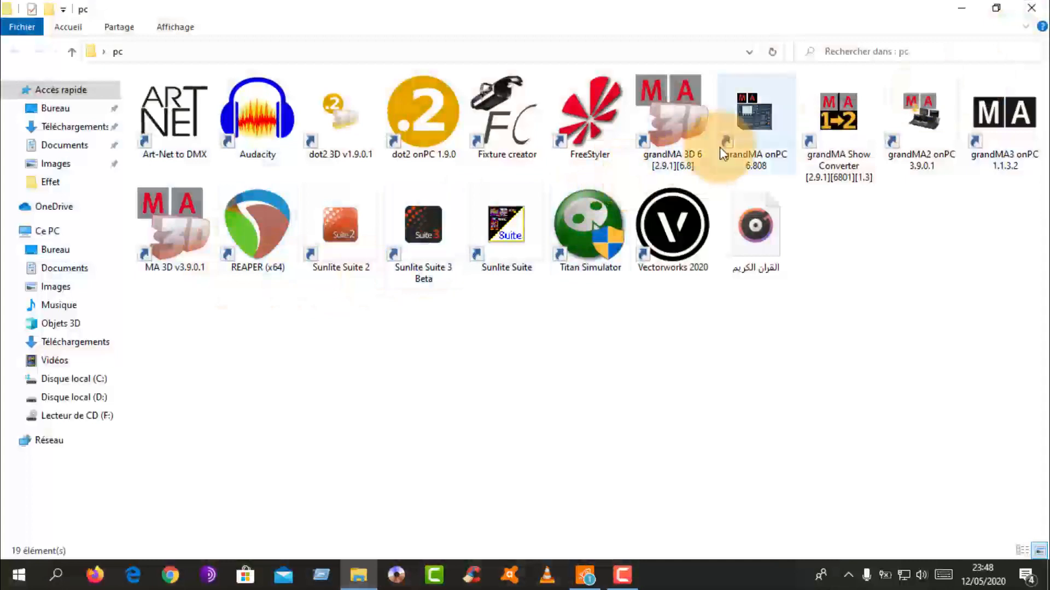
double_click(738, 148)
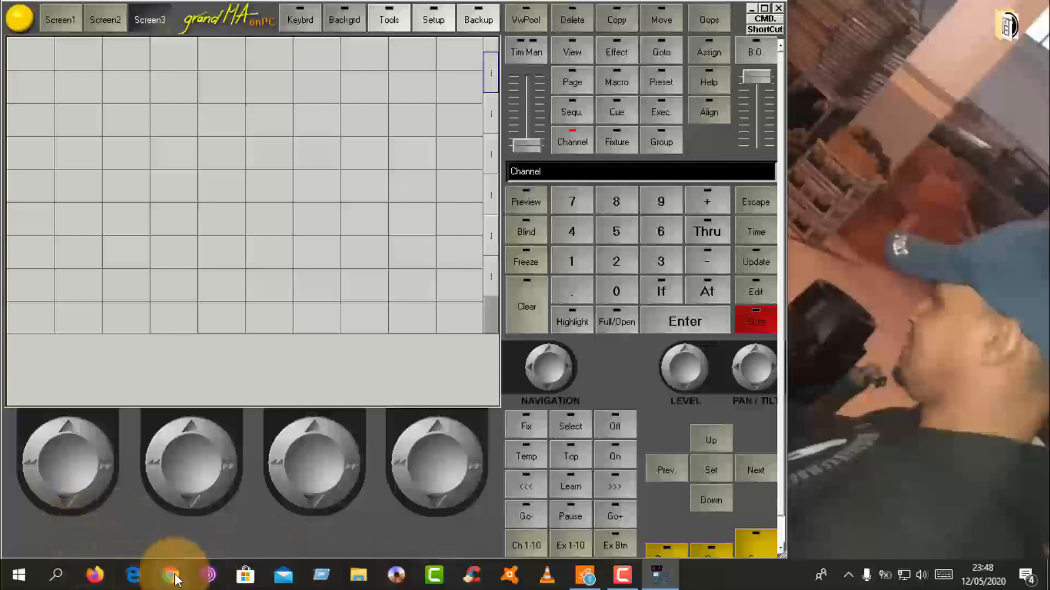
left_click(207, 580)
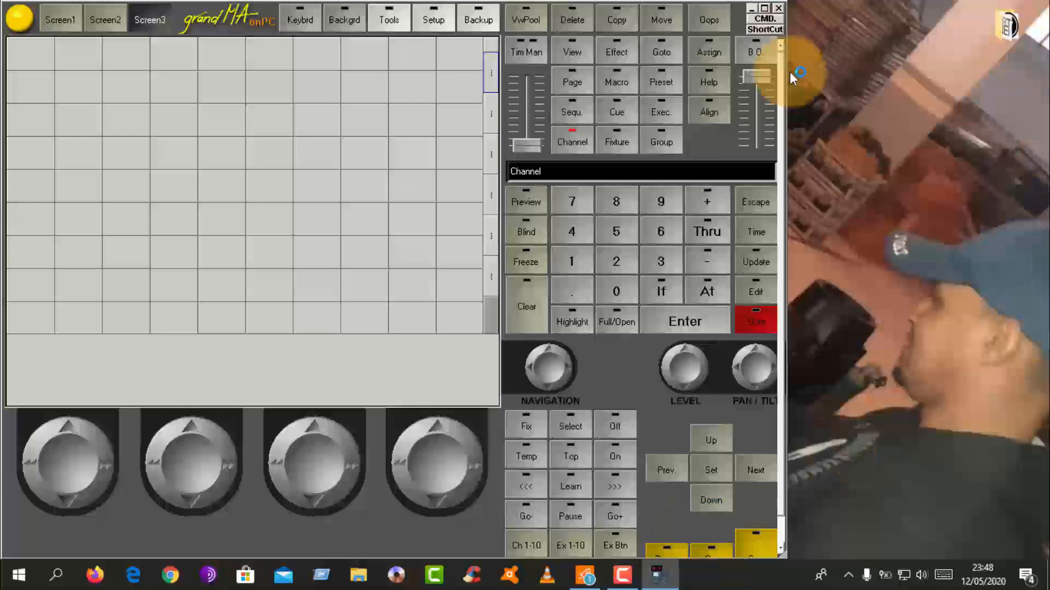
left_click(752, 9)
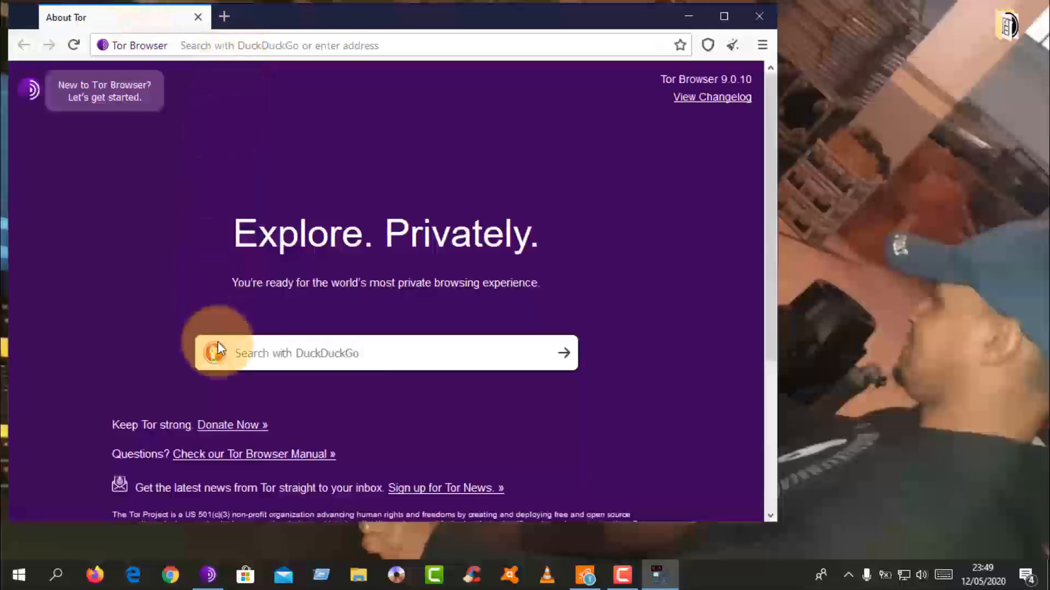
Step: Search DuckDuckGo for "google" and open the google.com result
left_click(262, 352)
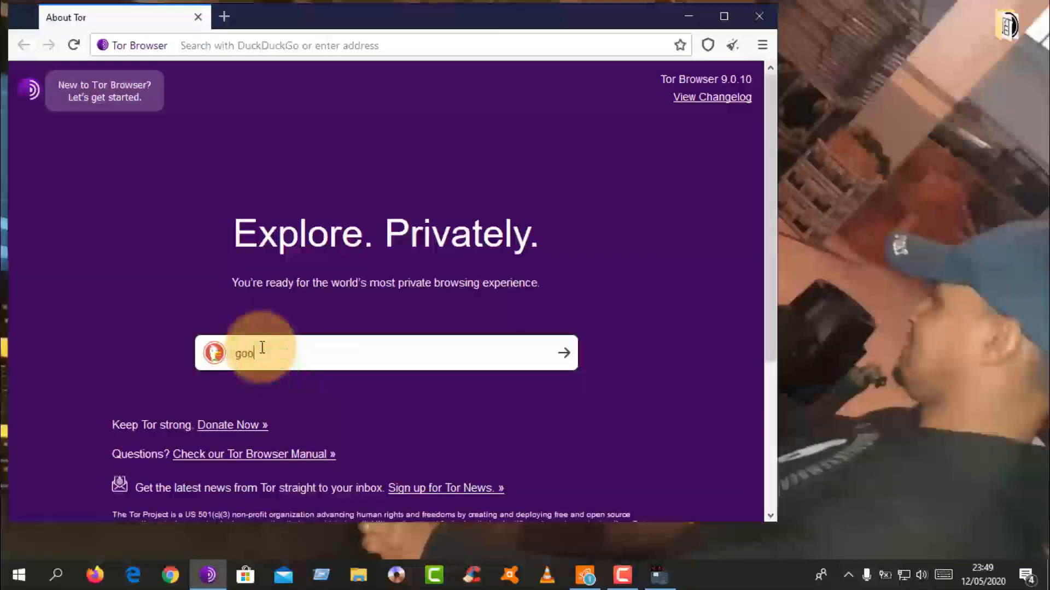
key("Return")
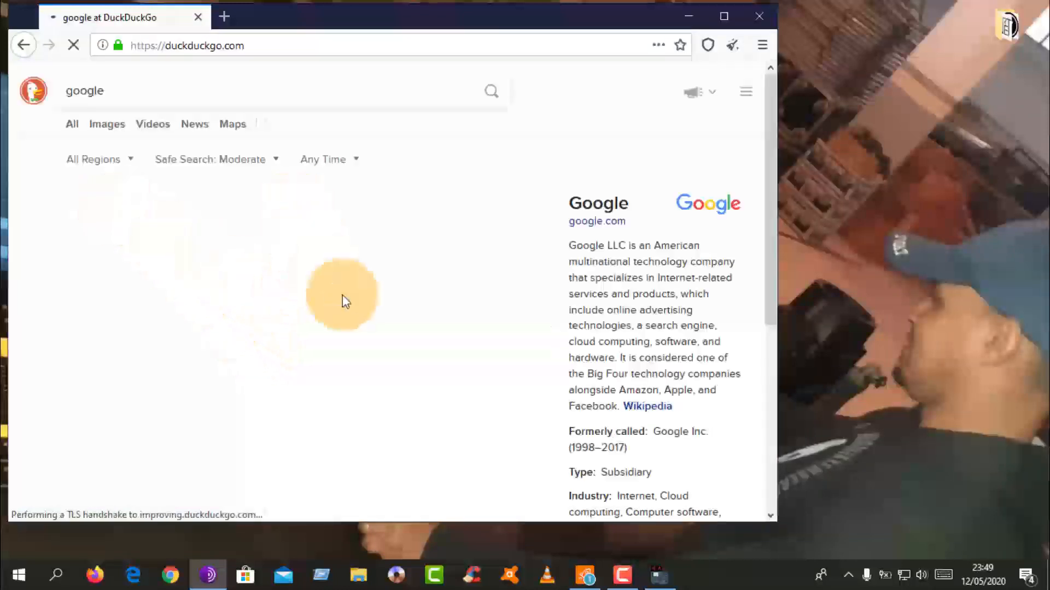
left_click(103, 437)
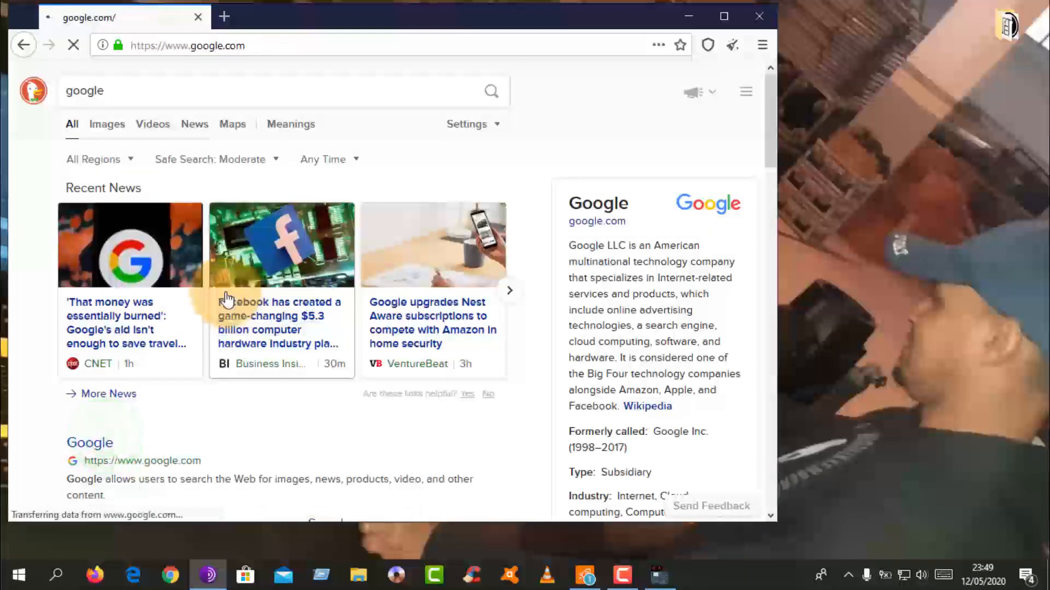
Step: Search Google for "downlaod protocol mac 250 martin exe"
left_click(279, 290)
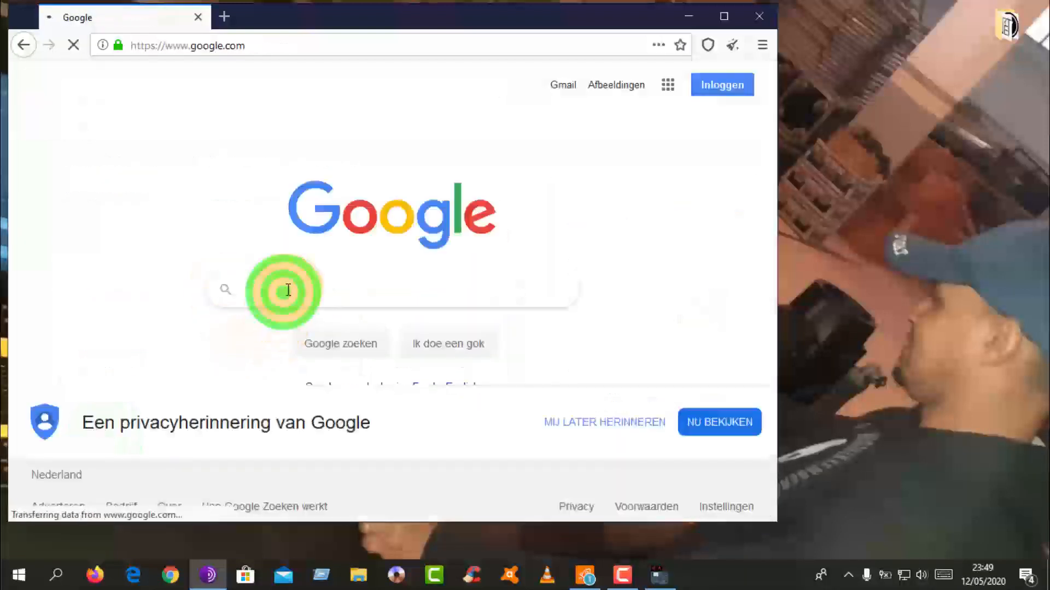
type("d")
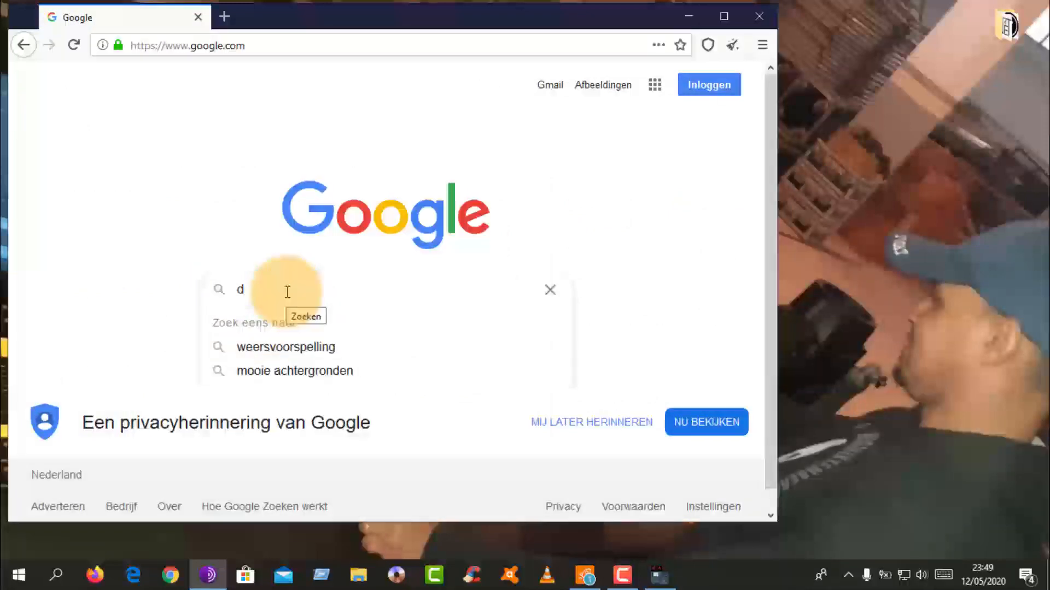
type("own")
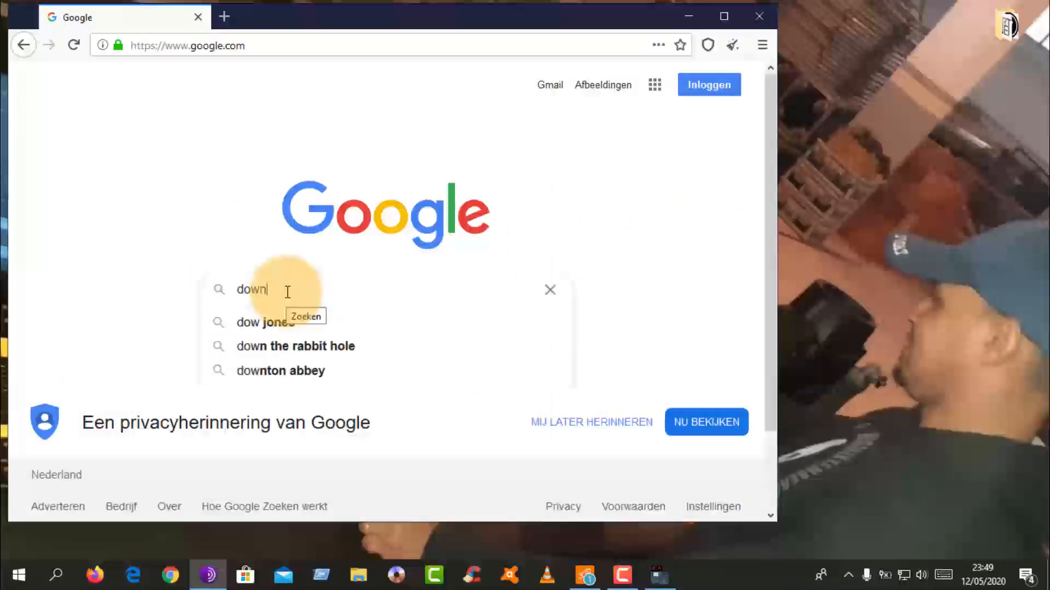
type("laod")
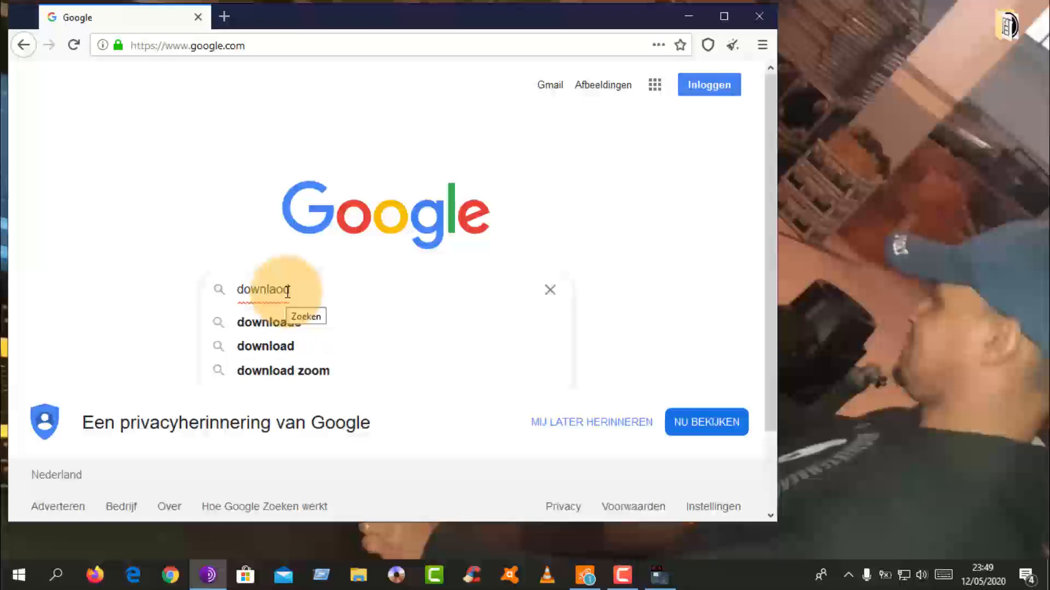
type(" p")
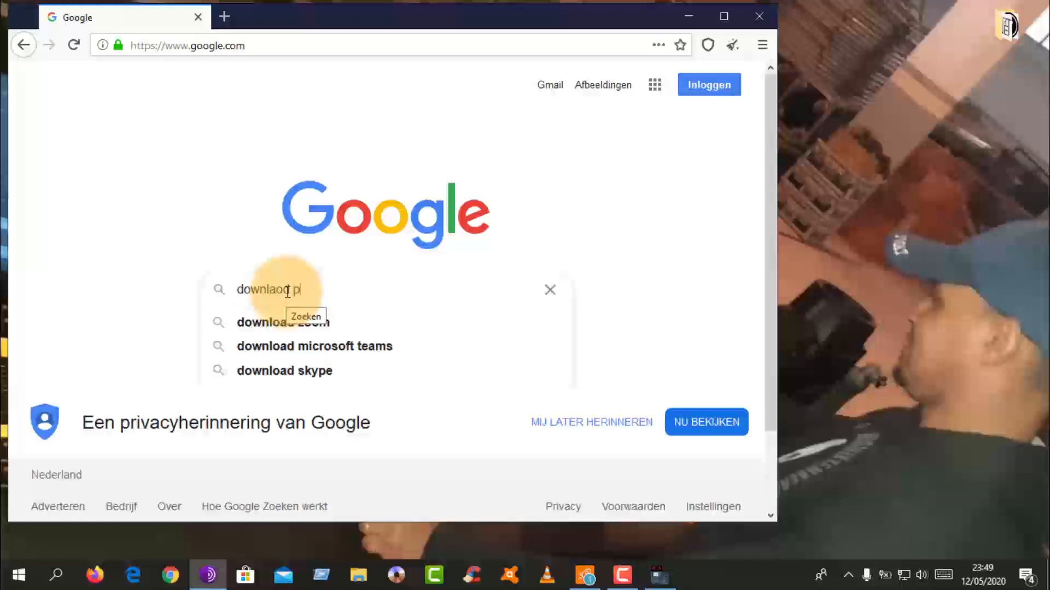
type("roto")
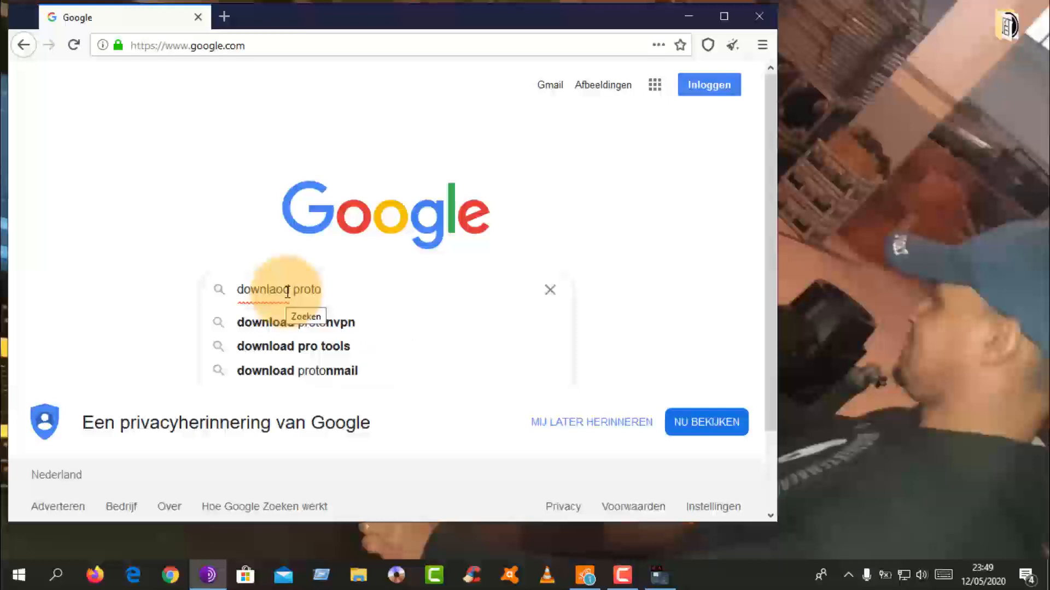
type("col")
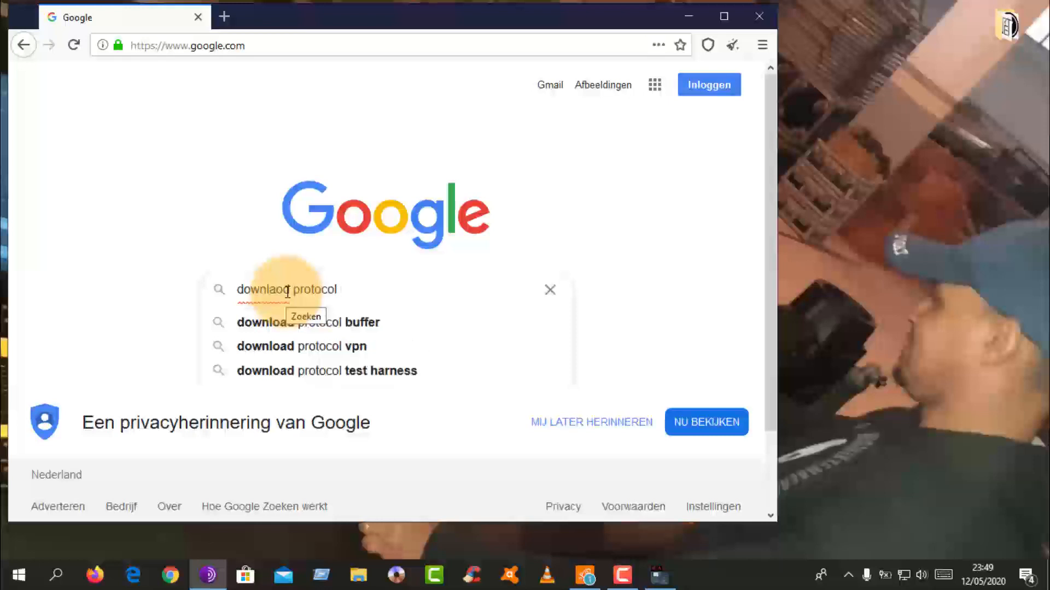
type(" mac")
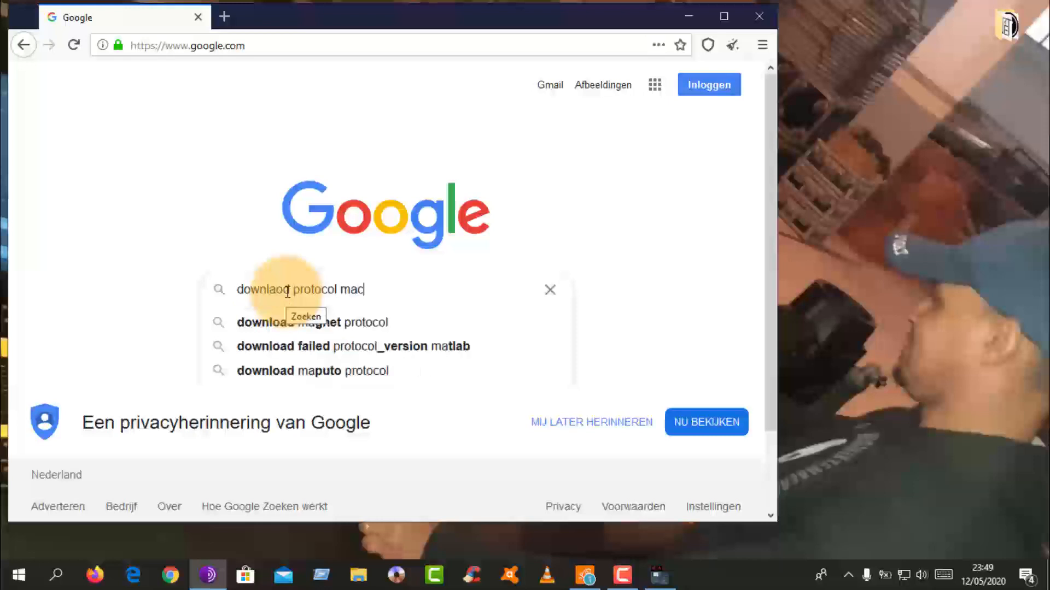
type(" 2")
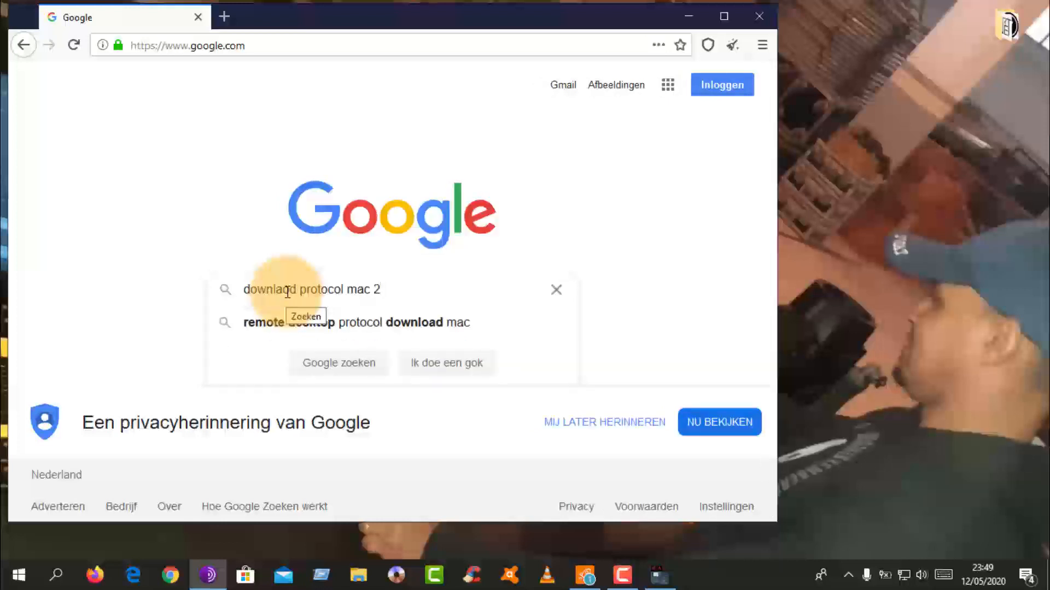
type("50")
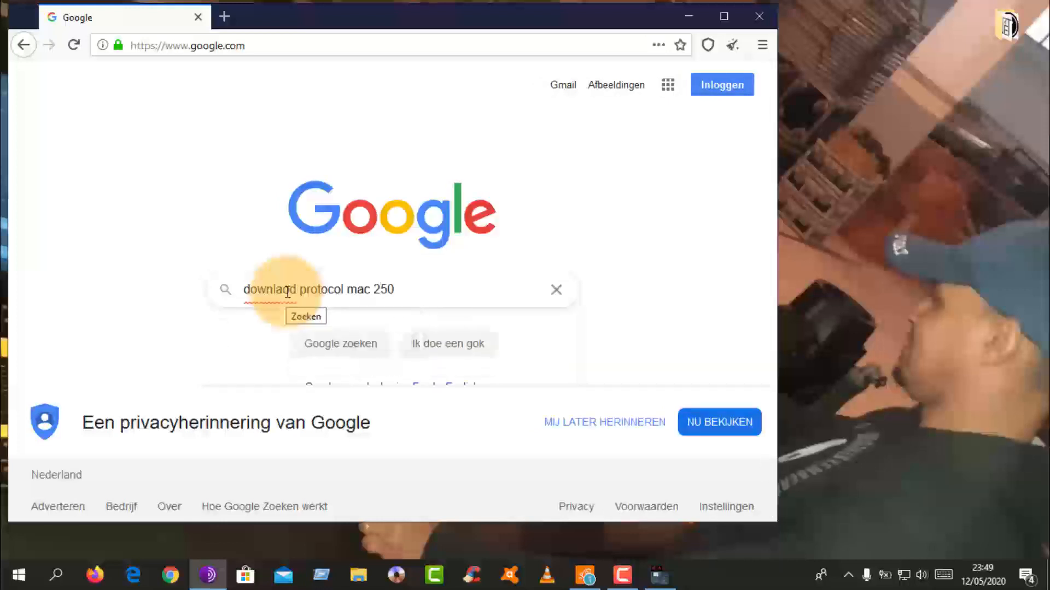
type(" mar")
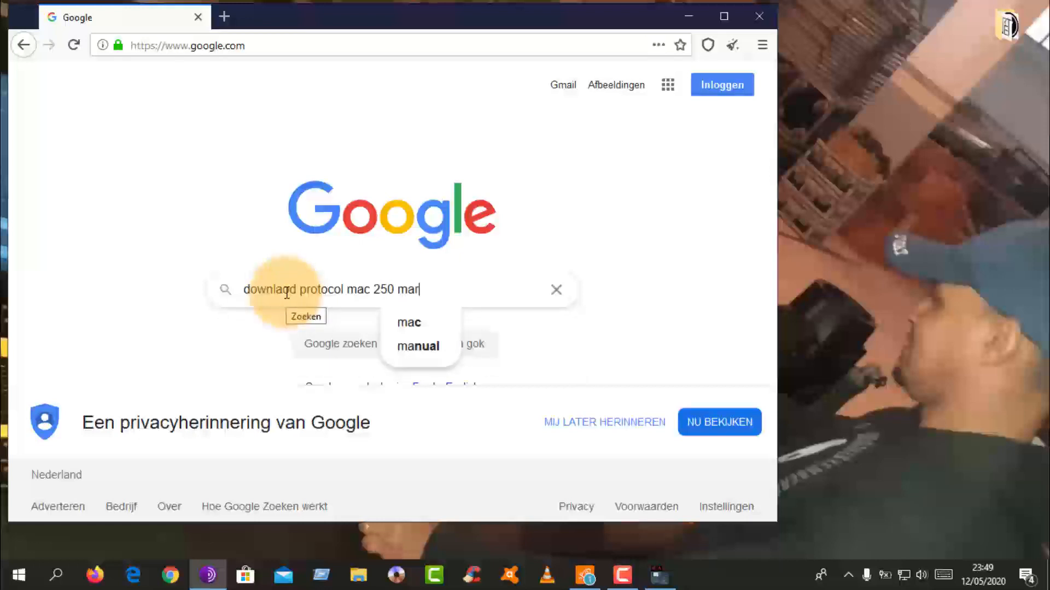
type("tin")
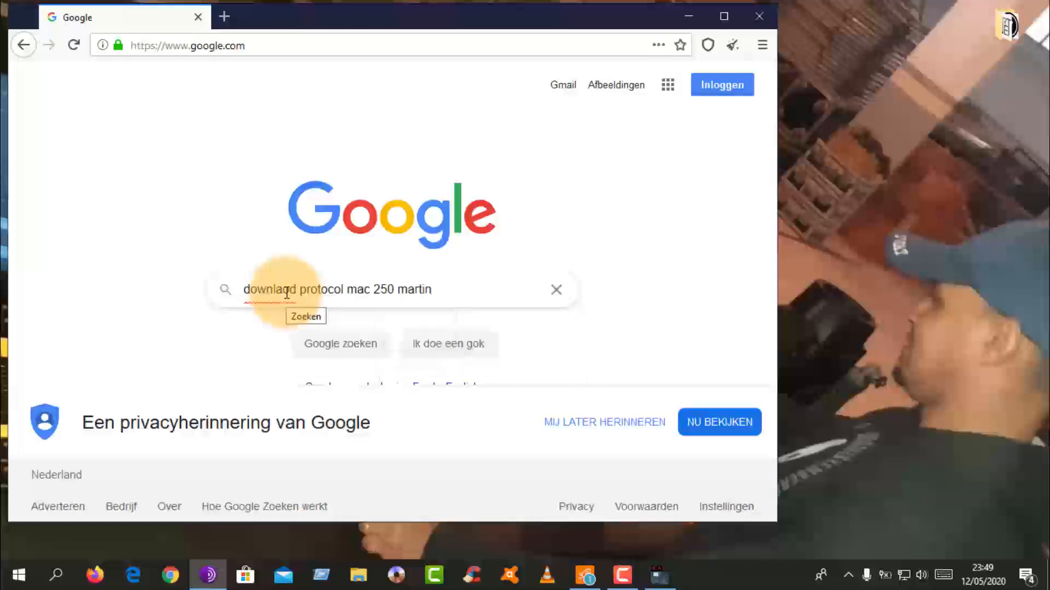
type(" exe")
key("Return")
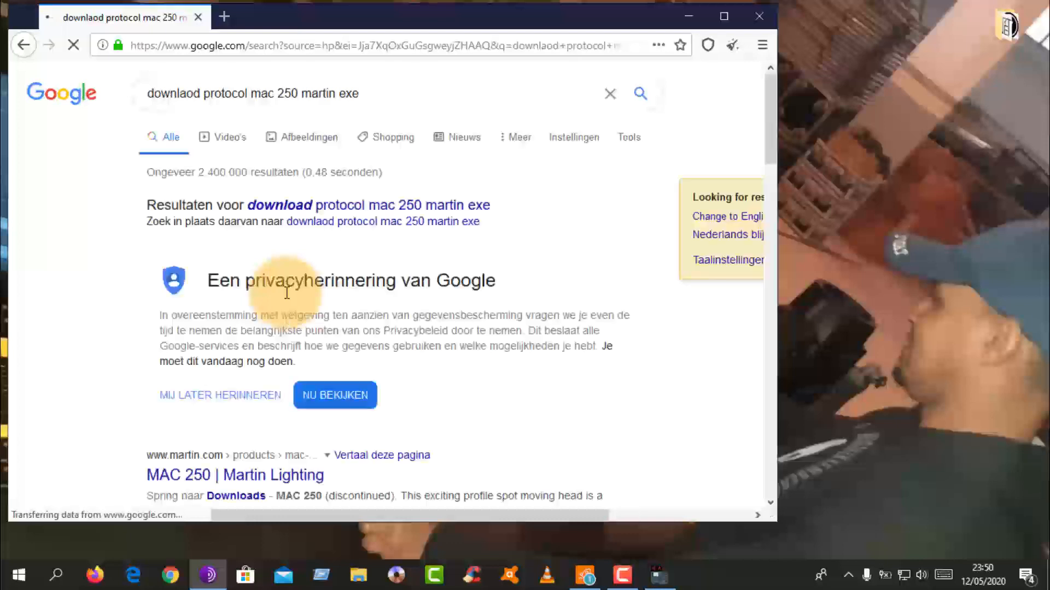
Step: Maximize the browser window and open the "MAC 250 | Martin Lighting" search result
left_click(721, 17)
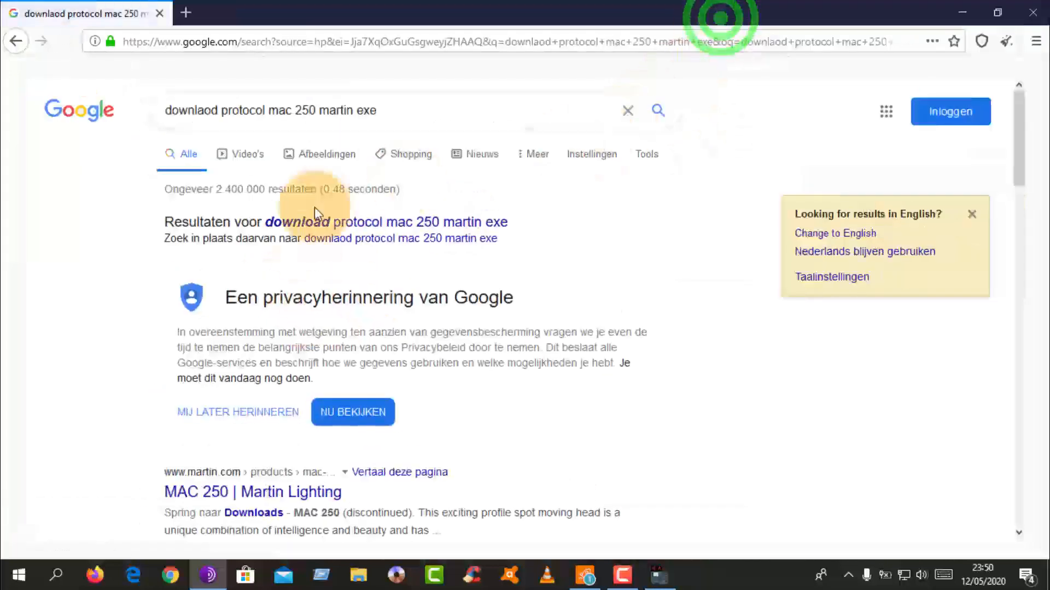
scroll(326, 264, "down", 3)
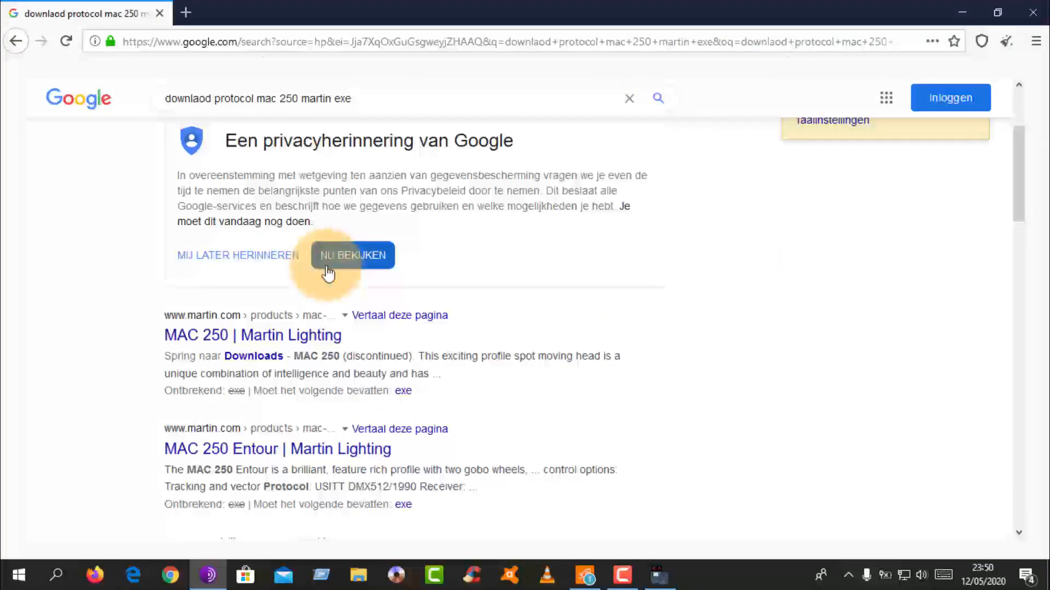
scroll(326, 270, "down", 1)
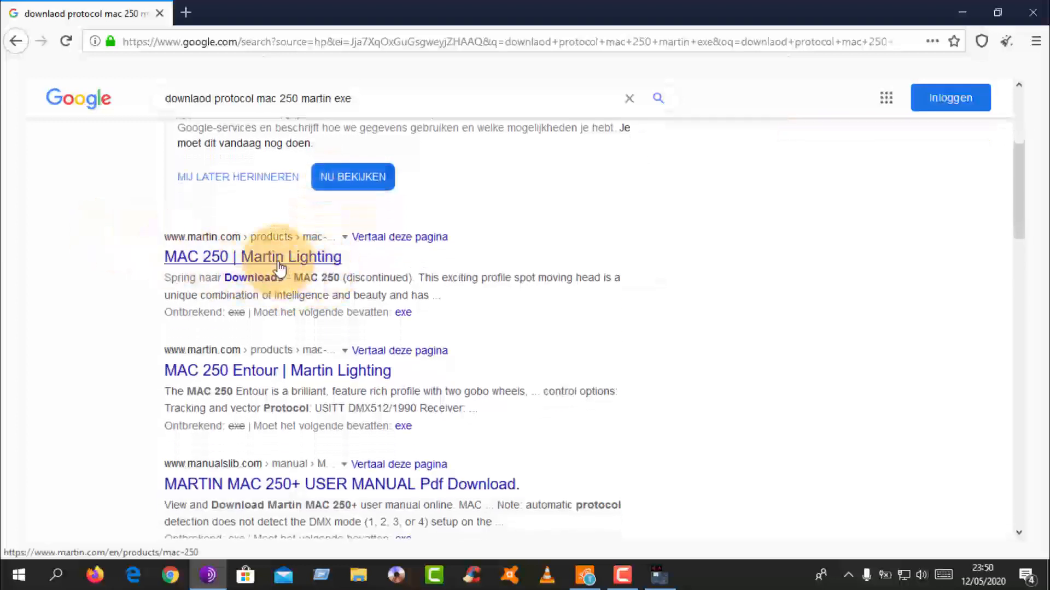
left_click(280, 268)
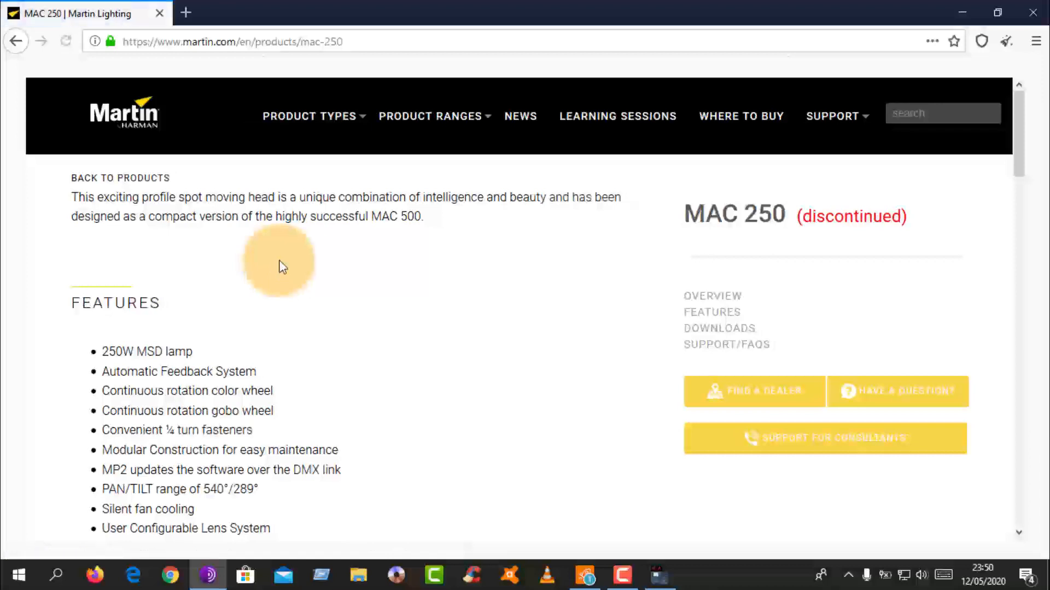
Step: Look through the MAC 250 product page's downloads table, including specifications, manuals, illustrations and compliances
scroll(402, 319, "down", 5)
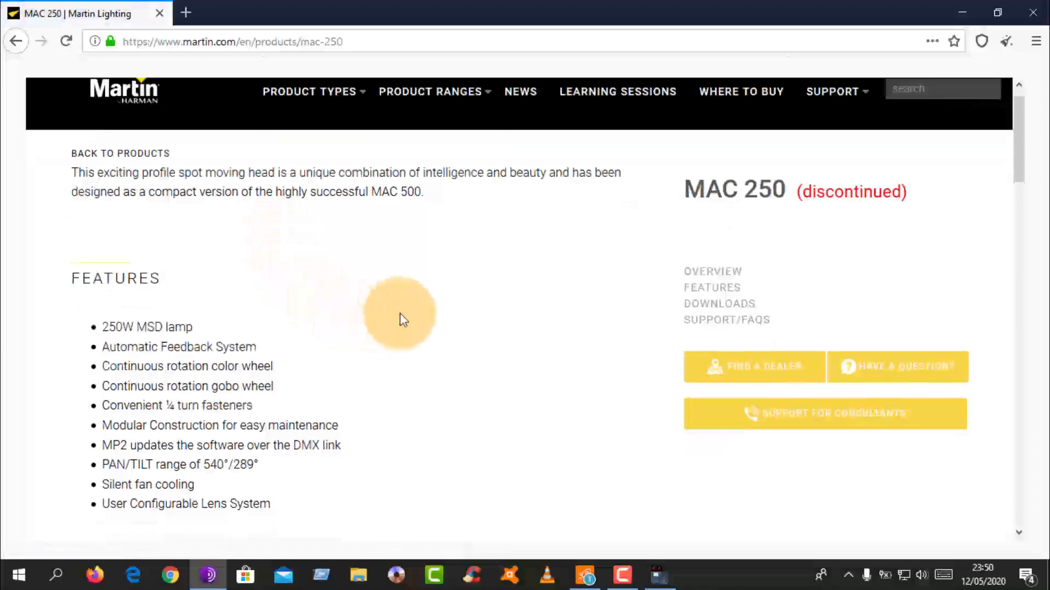
scroll(402, 320, "down", 3)
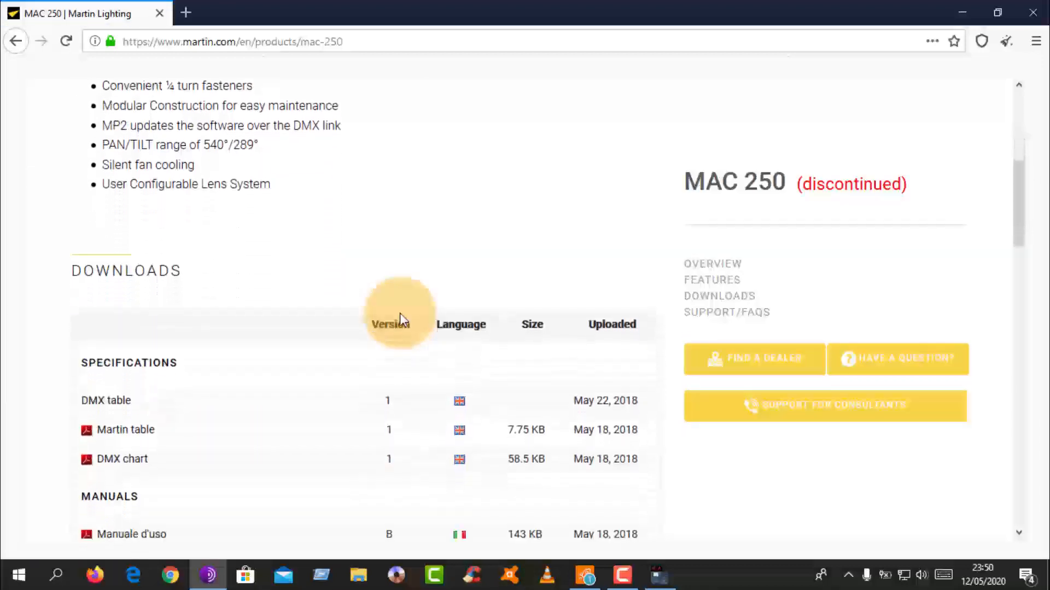
scroll(402, 319, "down", 2)
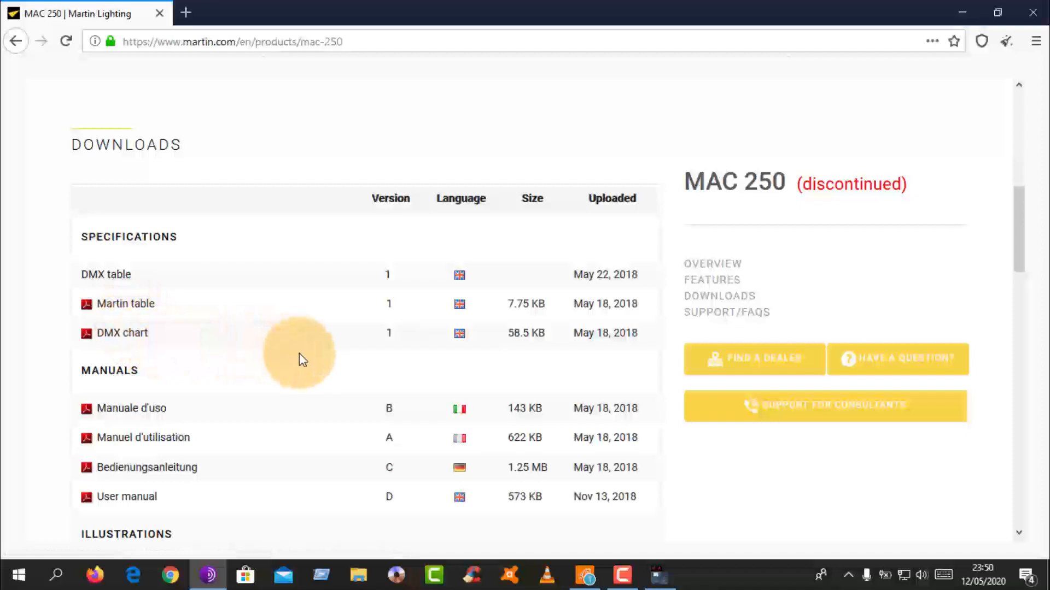
scroll(302, 360, "down", 4)
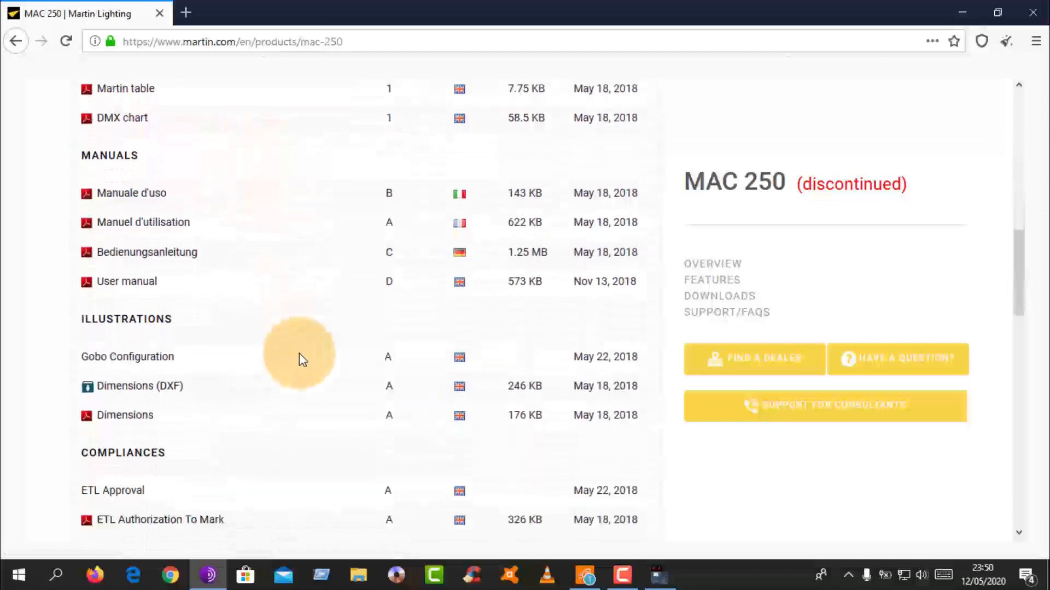
scroll(303, 359, "down", 4)
scroll(300, 357, "up", 11)
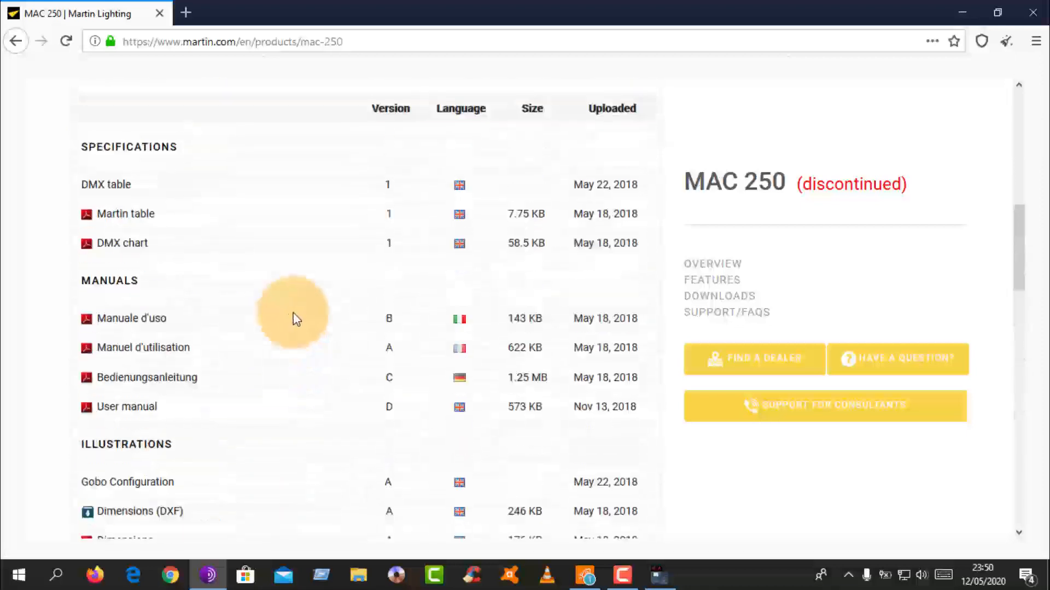
scroll(298, 308, "up", 5)
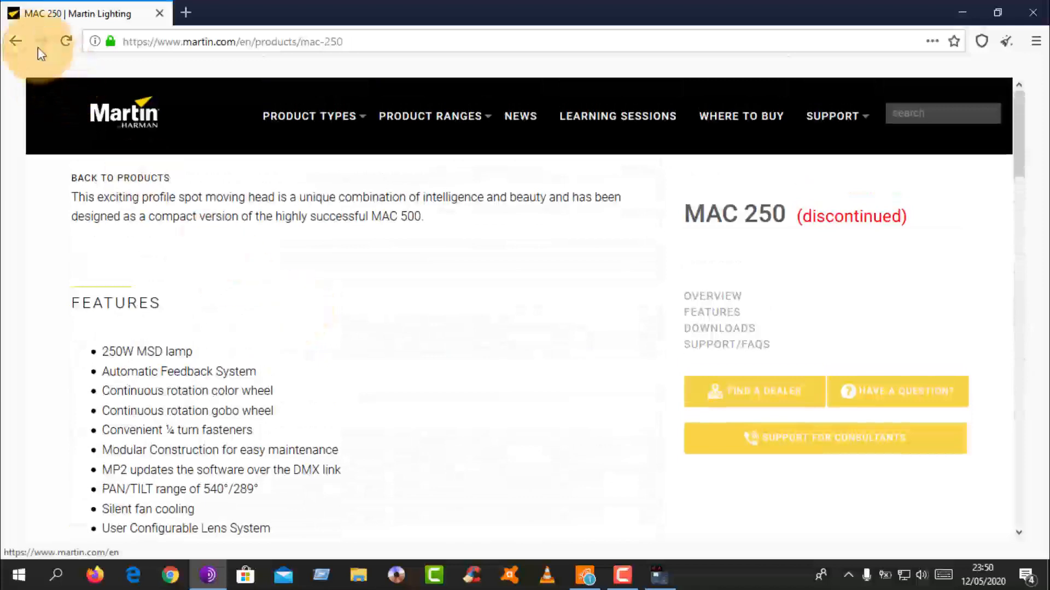
Step: Return to the Google results and open the "MAC 250 Entour | Martin Lighting" search result
left_click(15, 41)
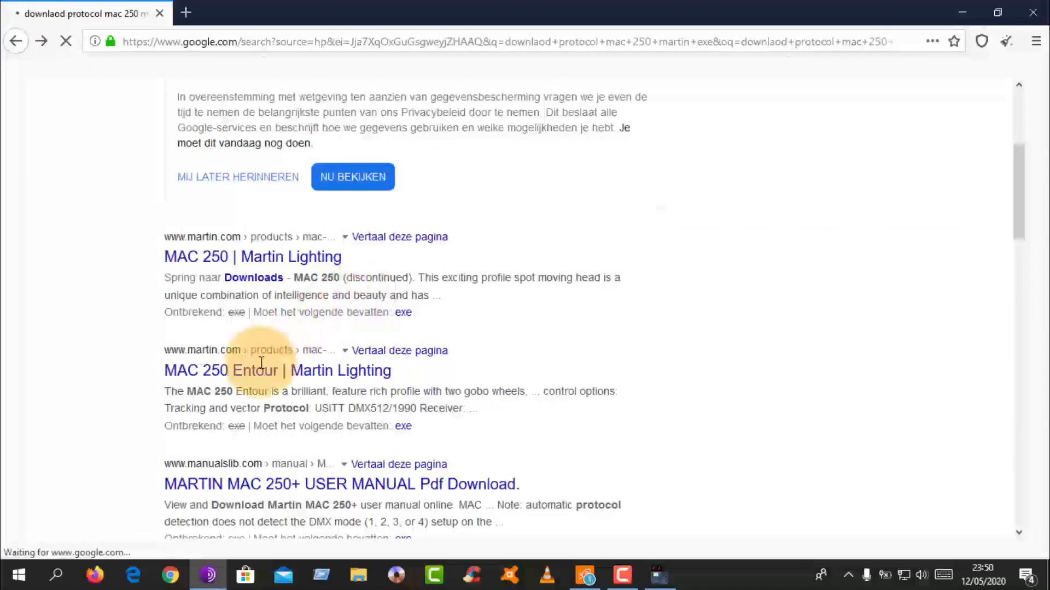
scroll(218, 378, "down", 3)
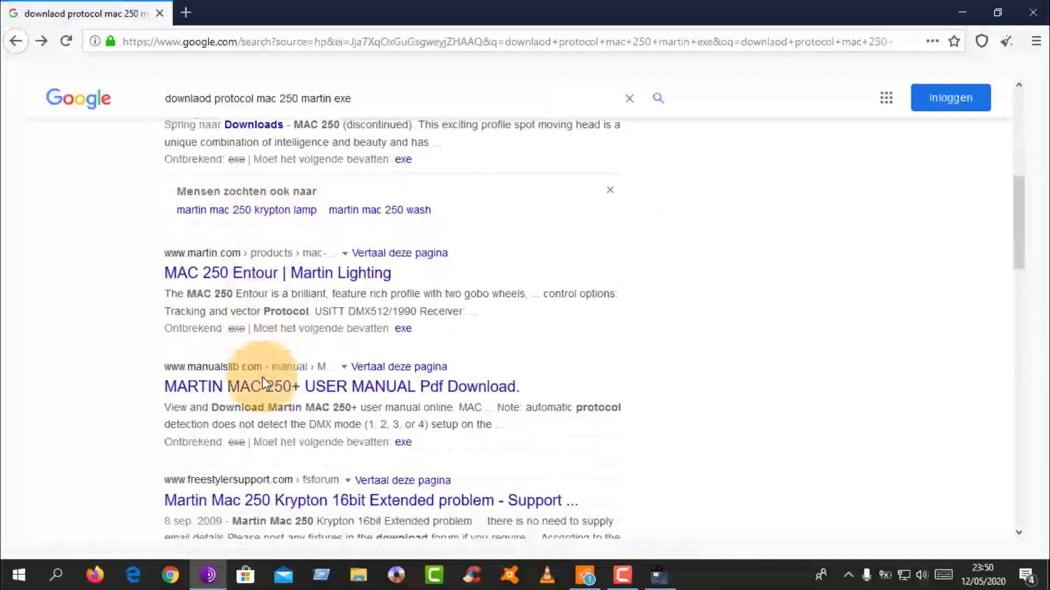
scroll(254, 284, "up", 4)
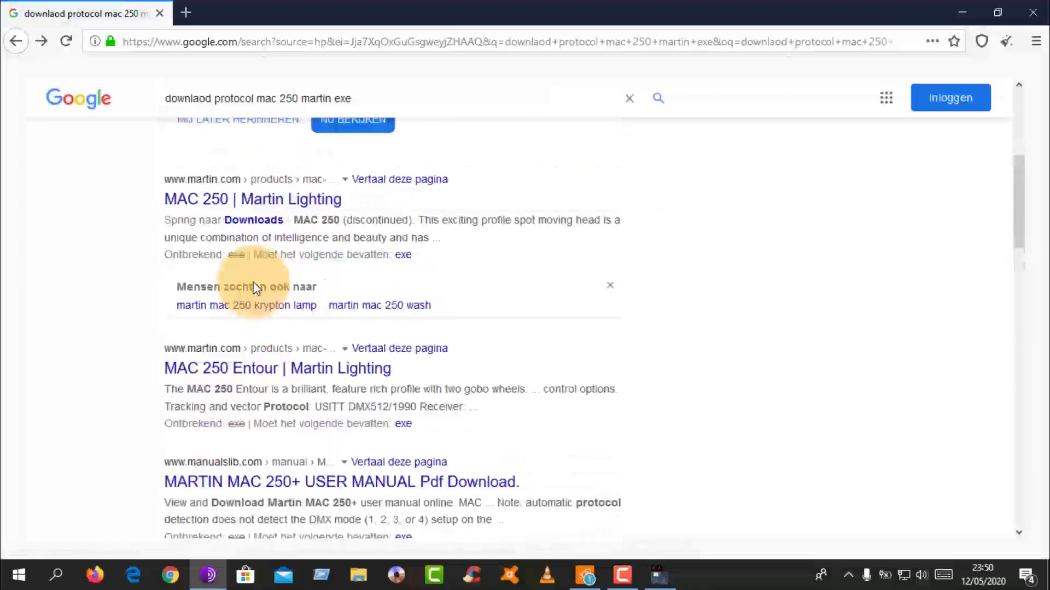
scroll(251, 285, "down", 4)
left_click(252, 273)
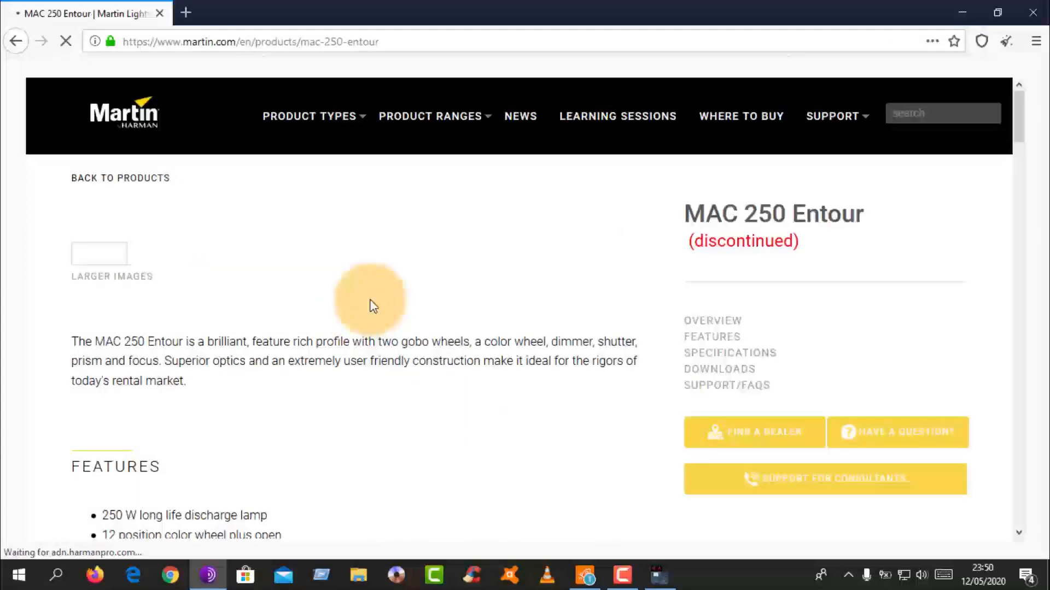
Step: Look through the MAC 250 Entour page's features, specifications and downloads table, including illustrations, software and service notes
scroll(369, 299, "down", 15)
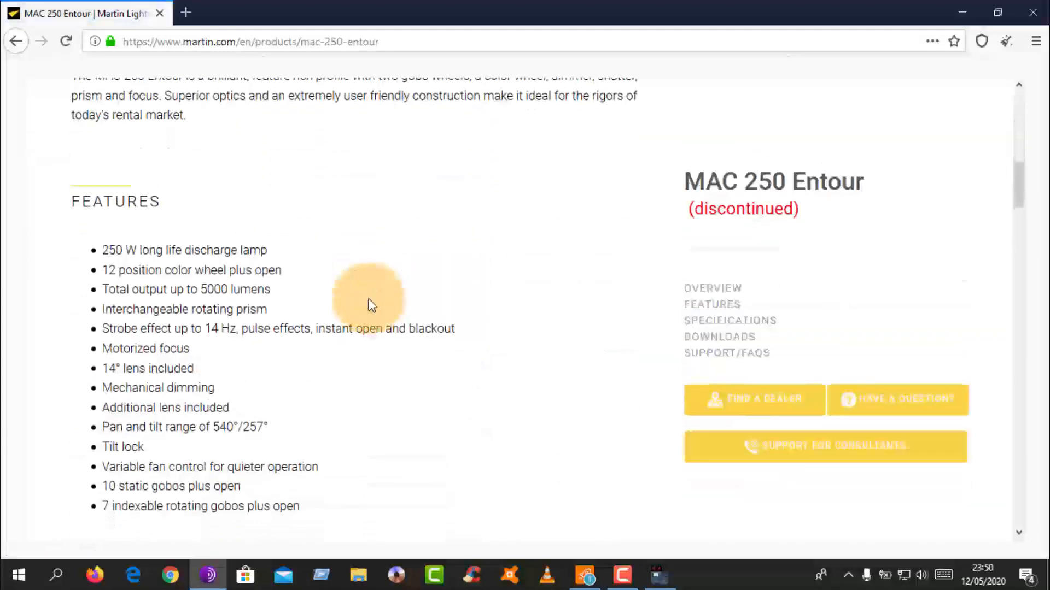
scroll(369, 305, "down", 5)
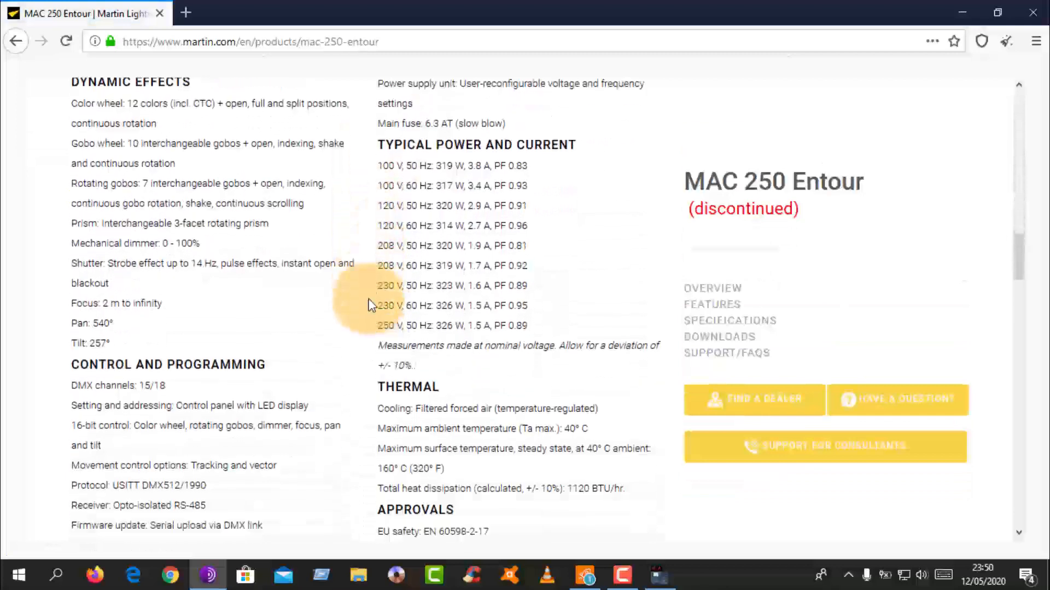
scroll(369, 305, "down", 10)
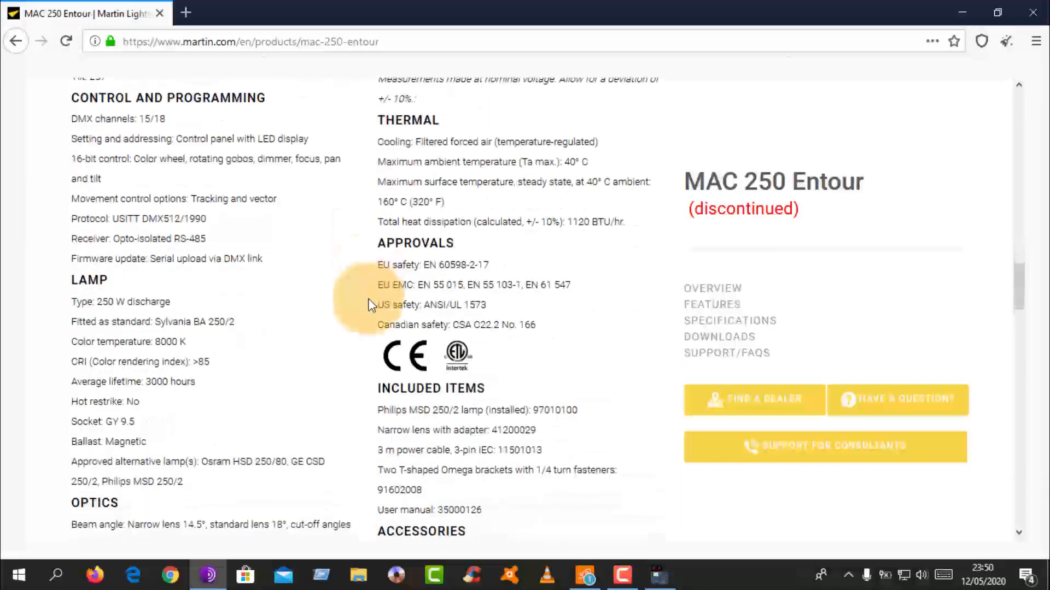
scroll(369, 305, "down", 9)
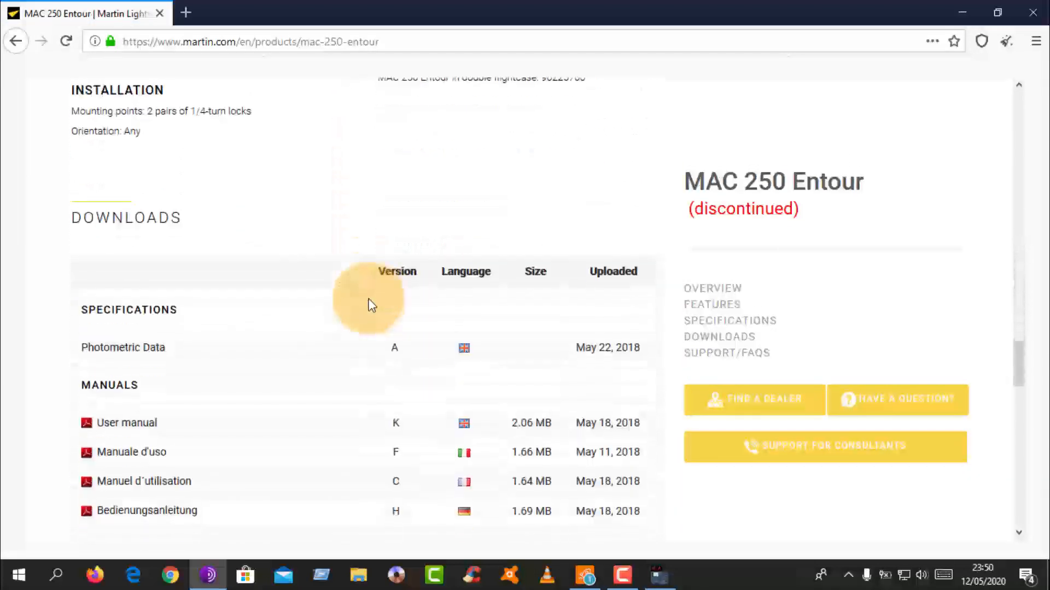
scroll(411, 308, "down", 5)
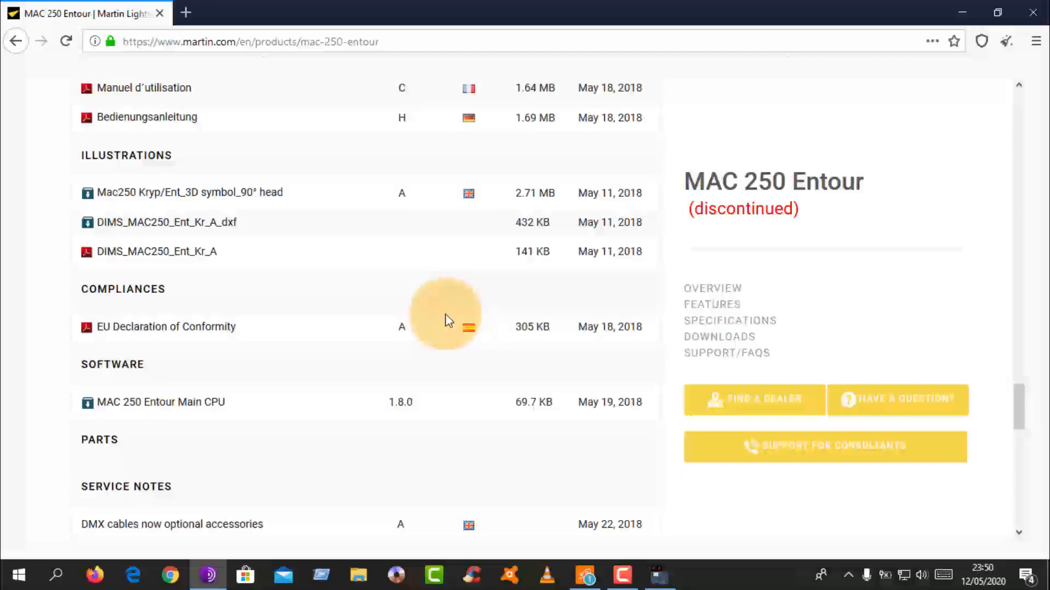
scroll(446, 314, "down", 4)
scroll(441, 318, "up", 3)
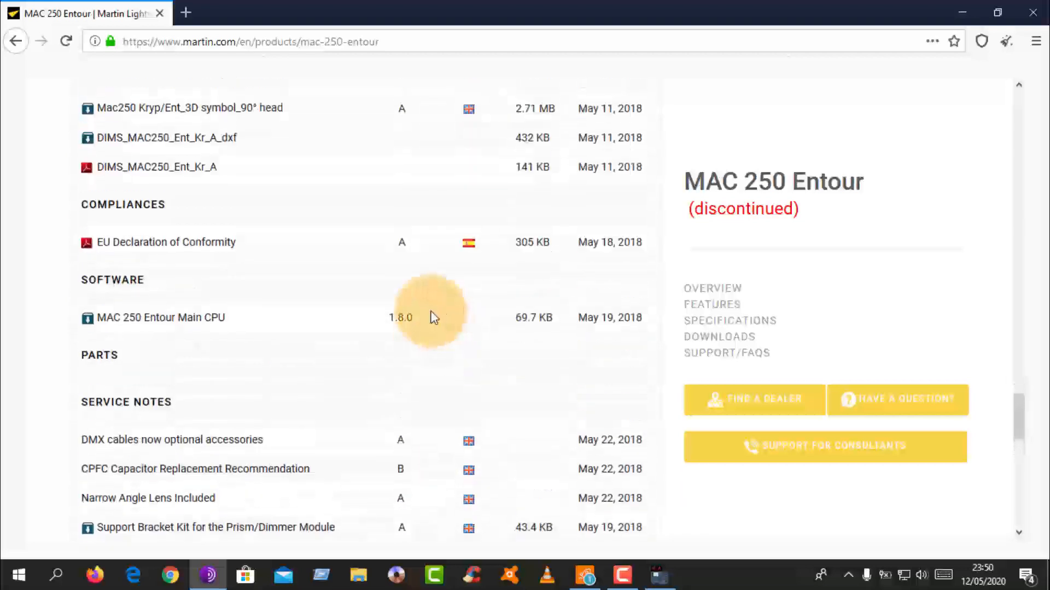
scroll(105, 199, "up", 1)
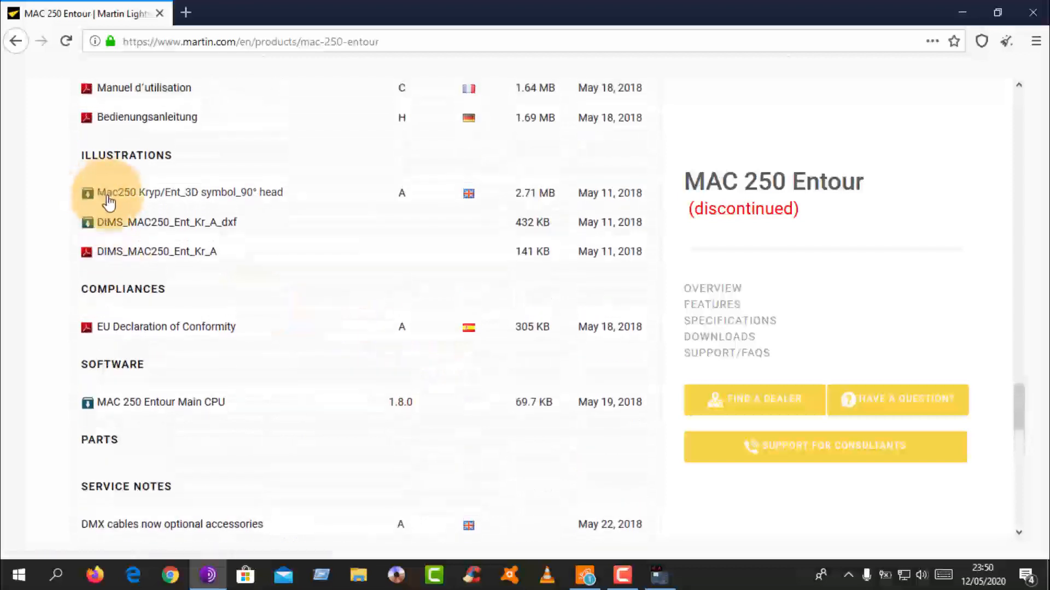
Step: Download the "Mac250 Kryp/Ent_3D symbol_90° head" zip archive and save it to the Desktop (Bureau)
left_click(142, 199)
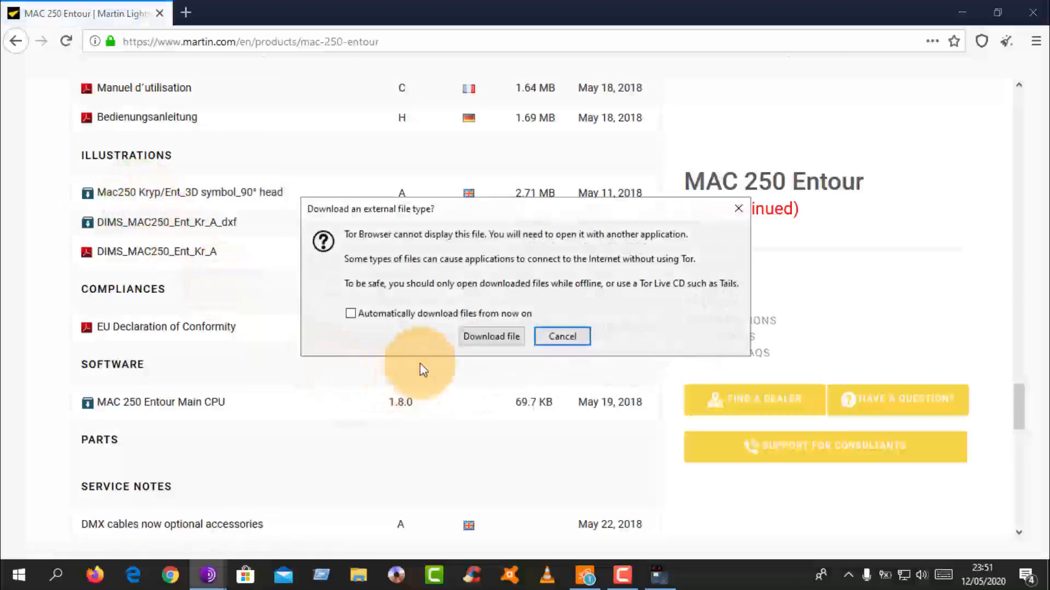
left_click(479, 338)
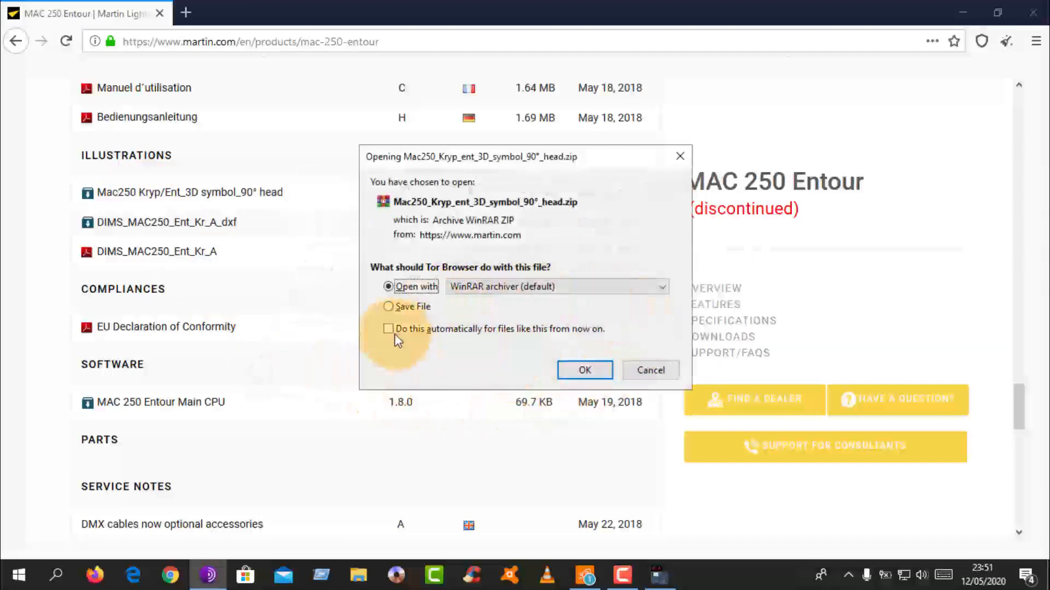
left_click(409, 308)
left_click(581, 370)
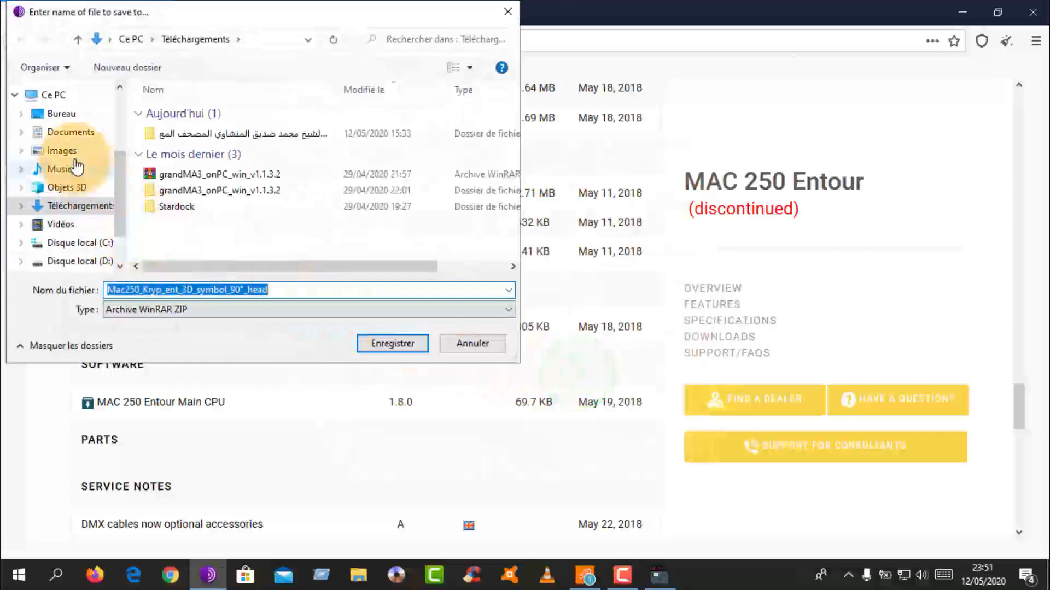
left_click(55, 113)
left_click(391, 343)
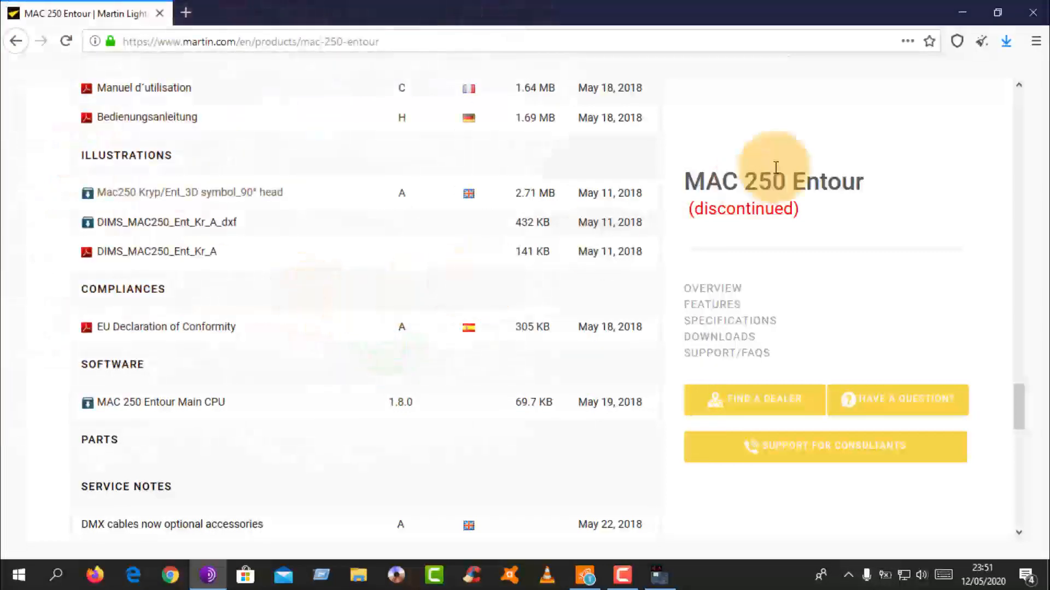
Step: Minimize the browser and extract the downloaded archive into the Mac250_Kryp_ent_3D_symbol_90°_head folder on the desktop
left_click(957, 19)
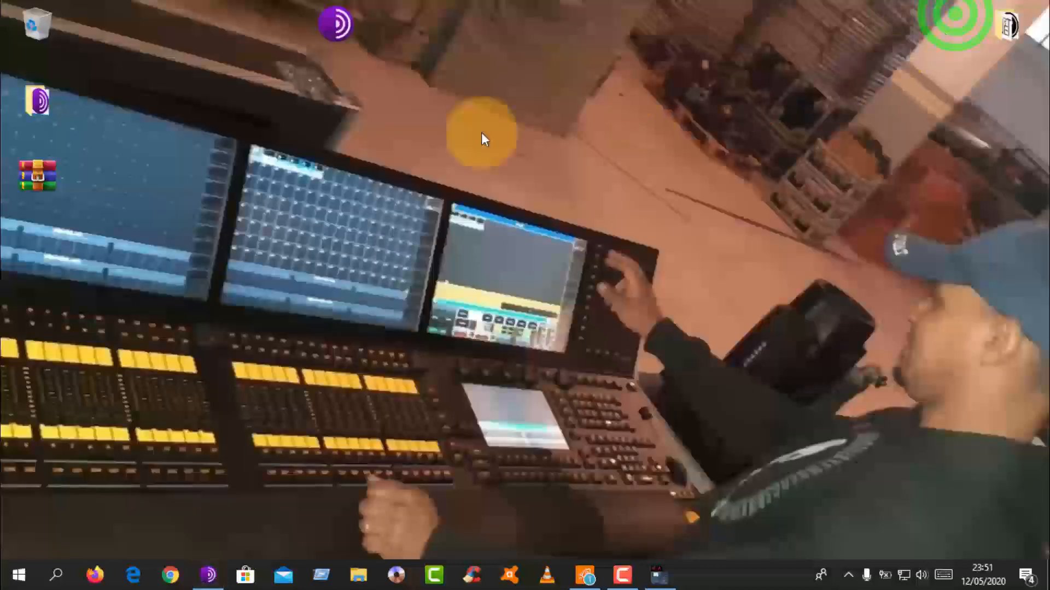
right_click(34, 195)
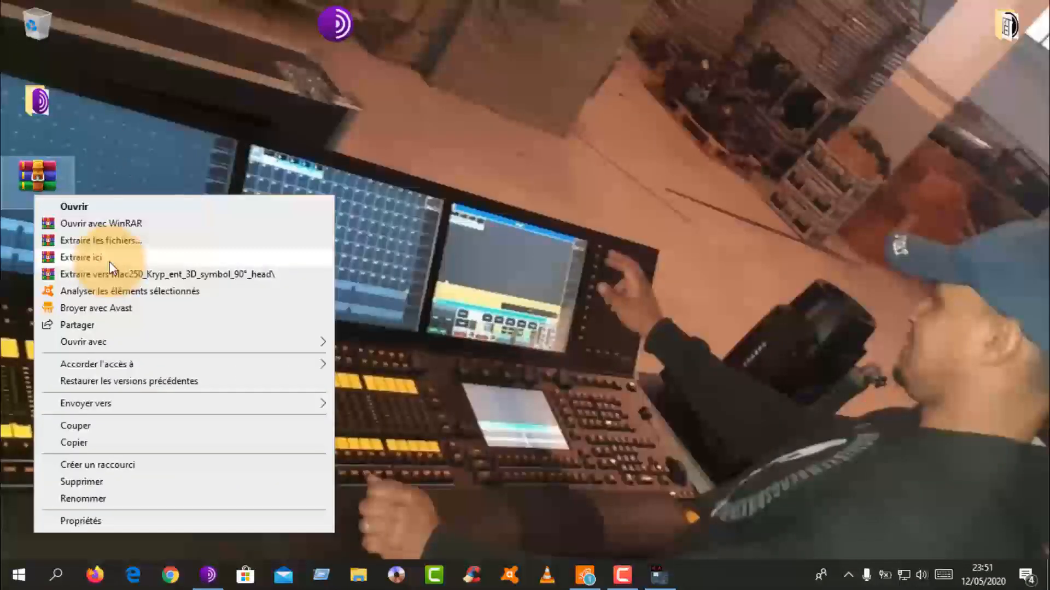
left_click(120, 244)
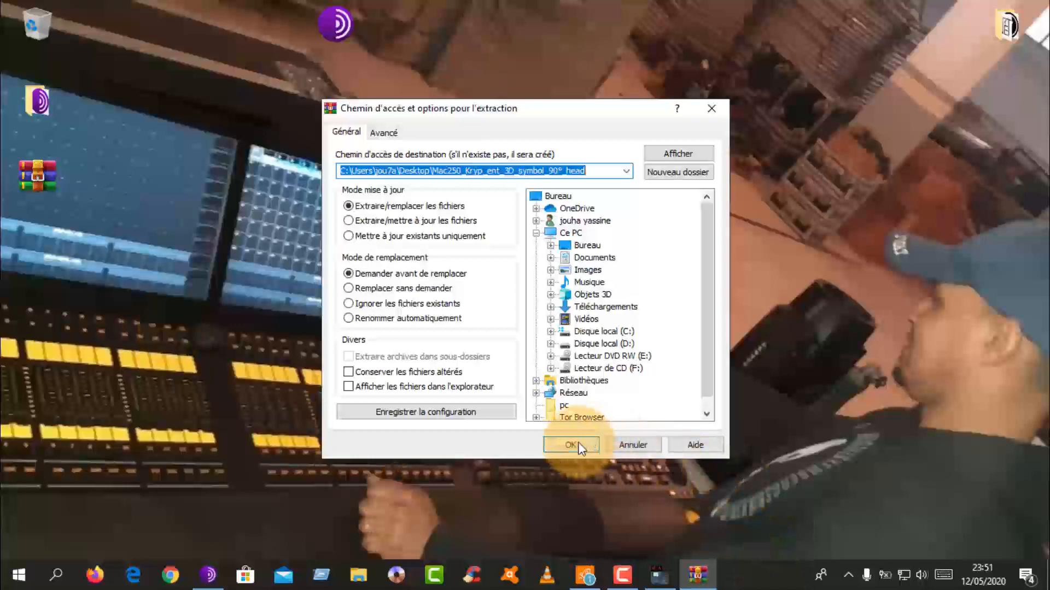
left_click(571, 445)
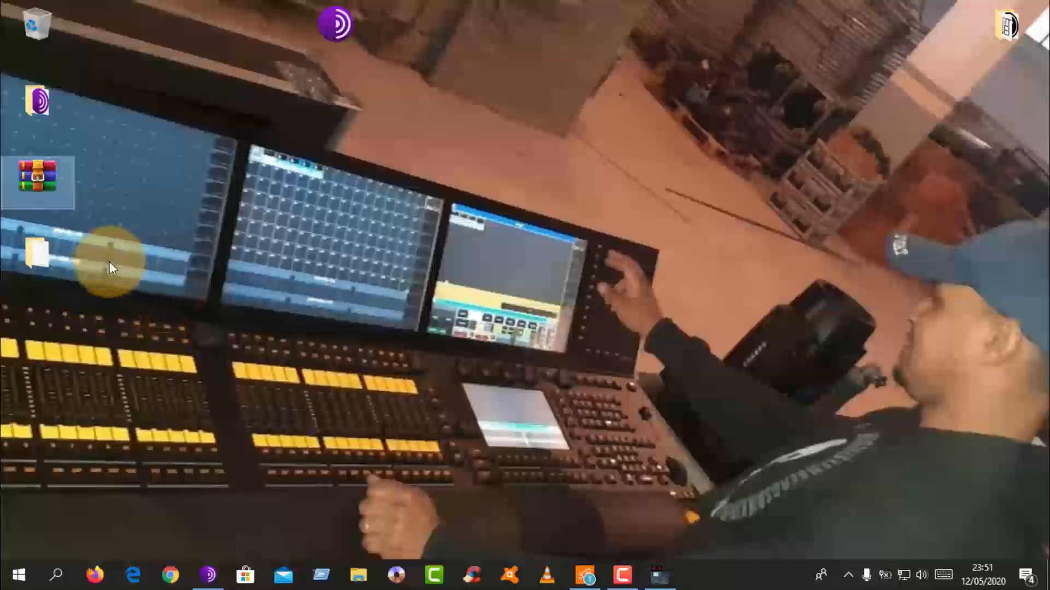
Step: Open the extracted folder and open "Mac 250 Krypton_Entour 90 deg.dwg" with Internet Explorer, always using it for .dwg files
left_click(45, 252)
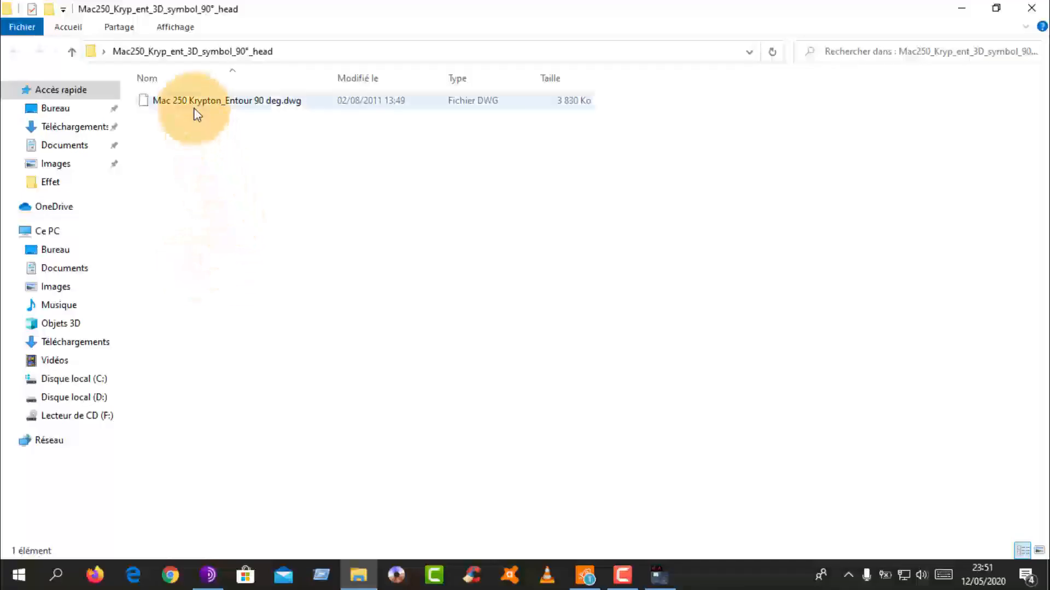
left_click(197, 114)
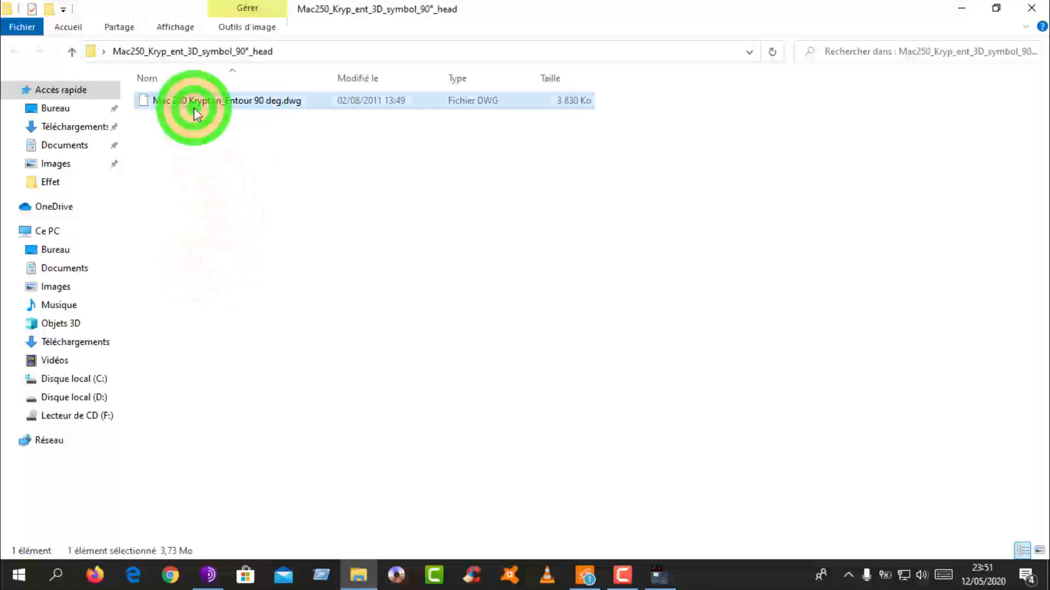
double_click(194, 107)
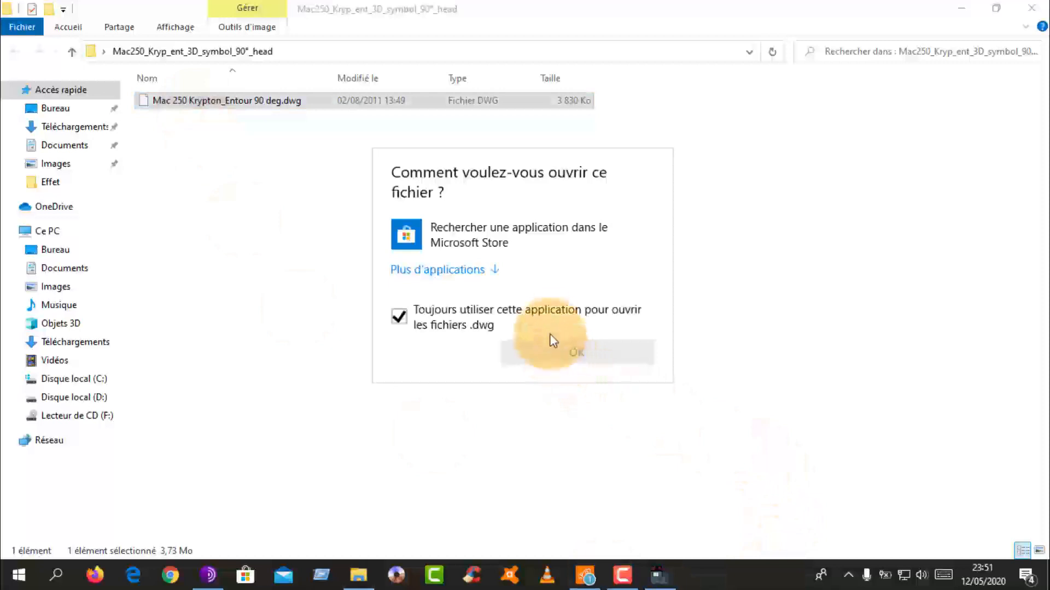
left_click(552, 360)
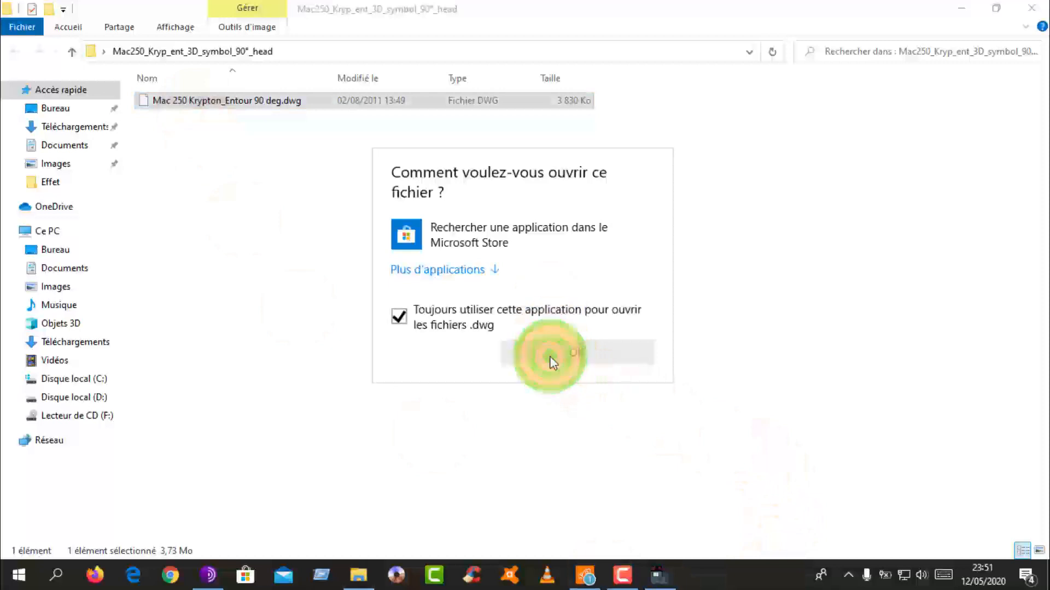
left_click(468, 269)
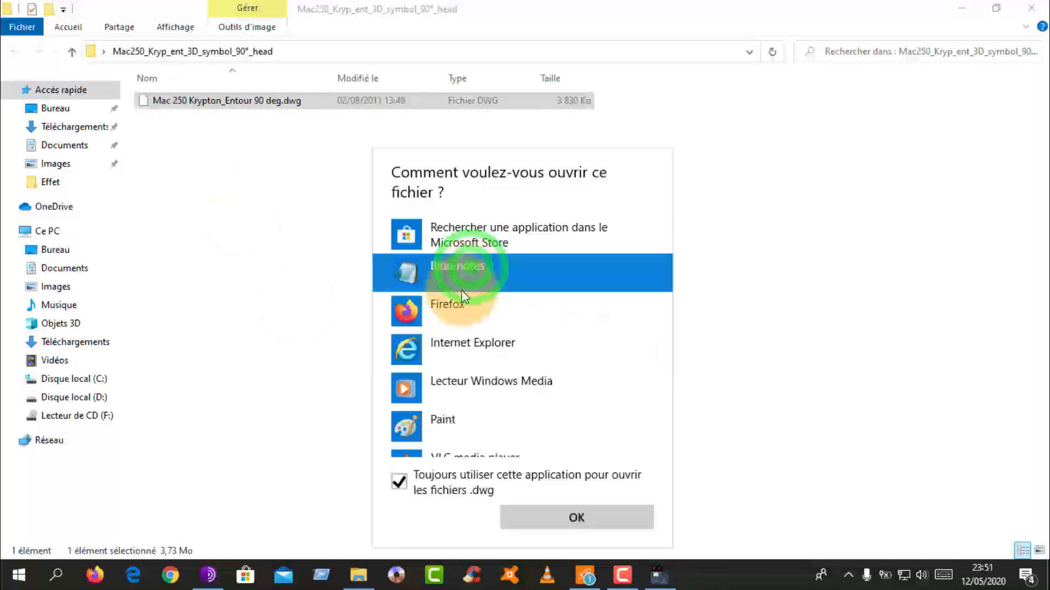
left_click(466, 353)
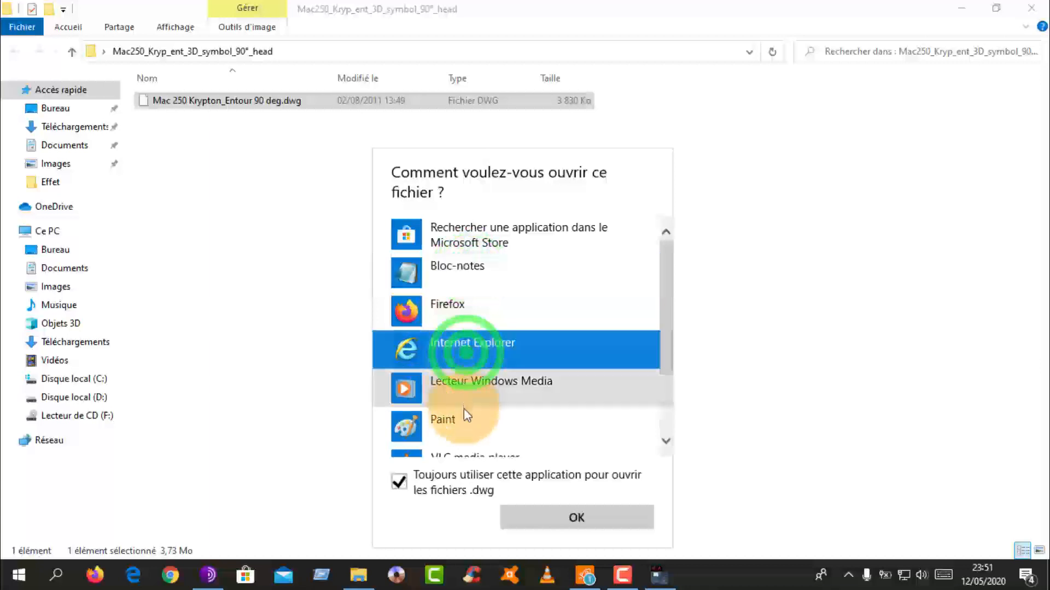
left_click(548, 518)
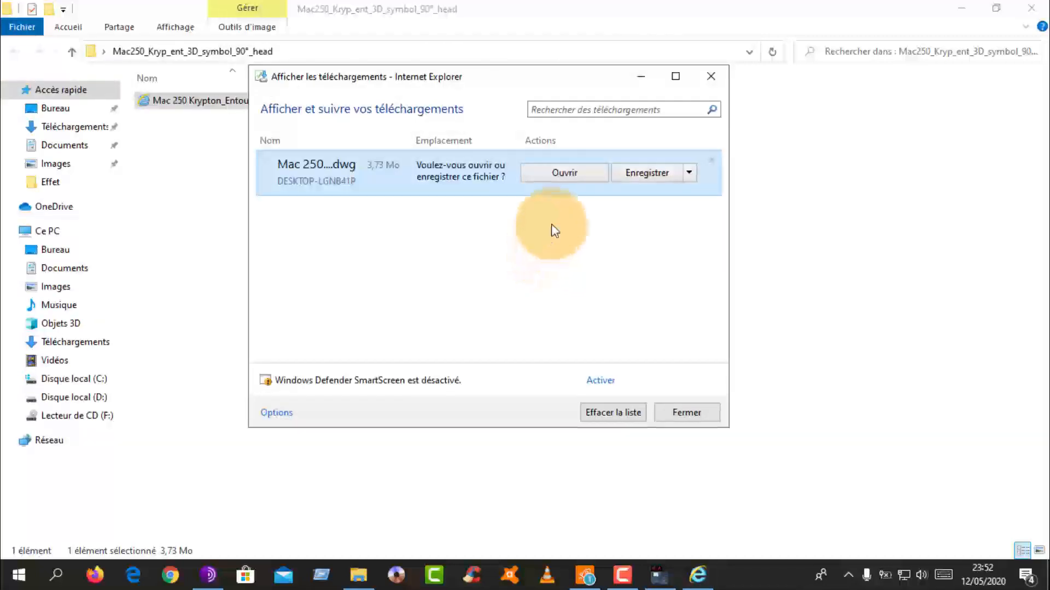
Step: Try to open the .dwg file through Internet Explorer's download list, closing the list and the CCleaner notification
left_click(557, 182)
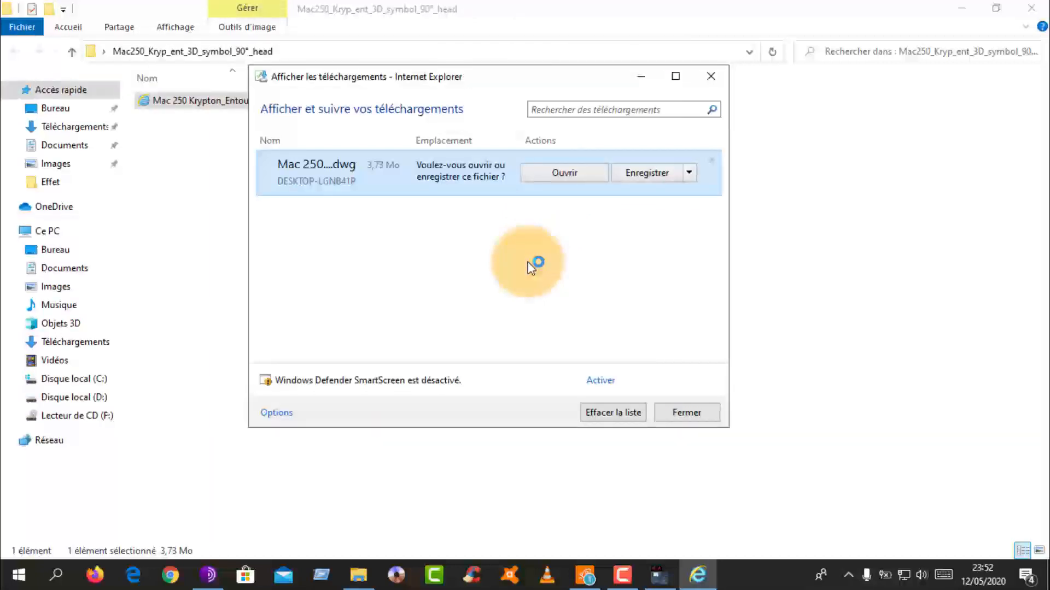
left_click(710, 78)
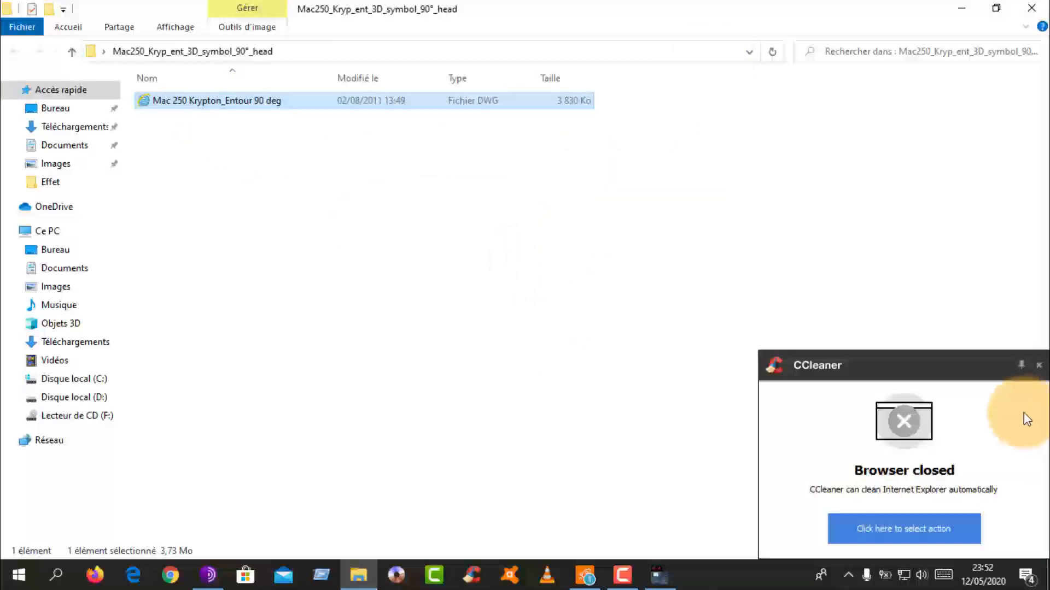
left_click(1038, 365)
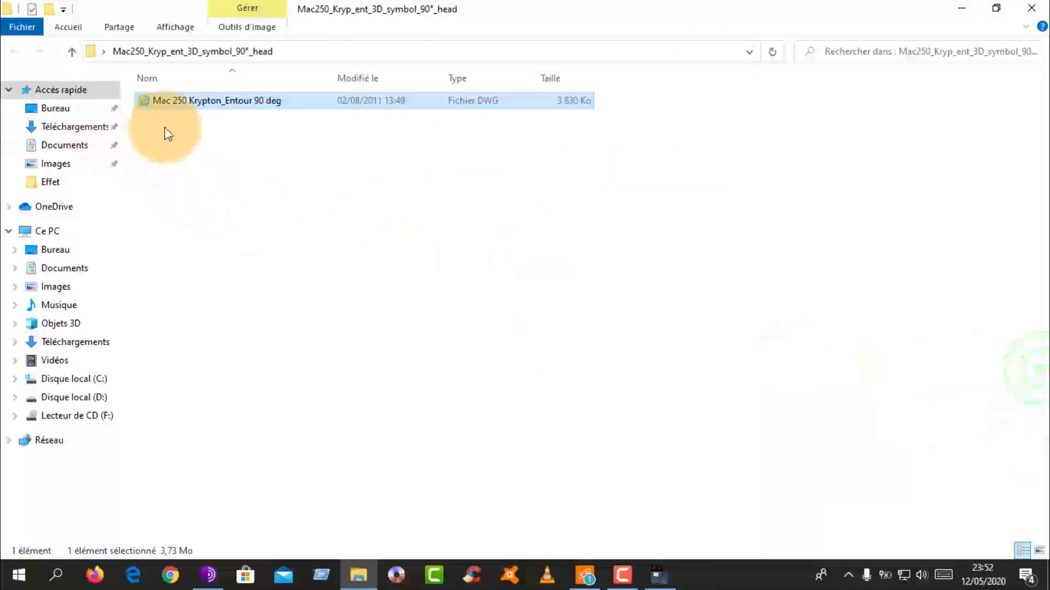
double_click(195, 107)
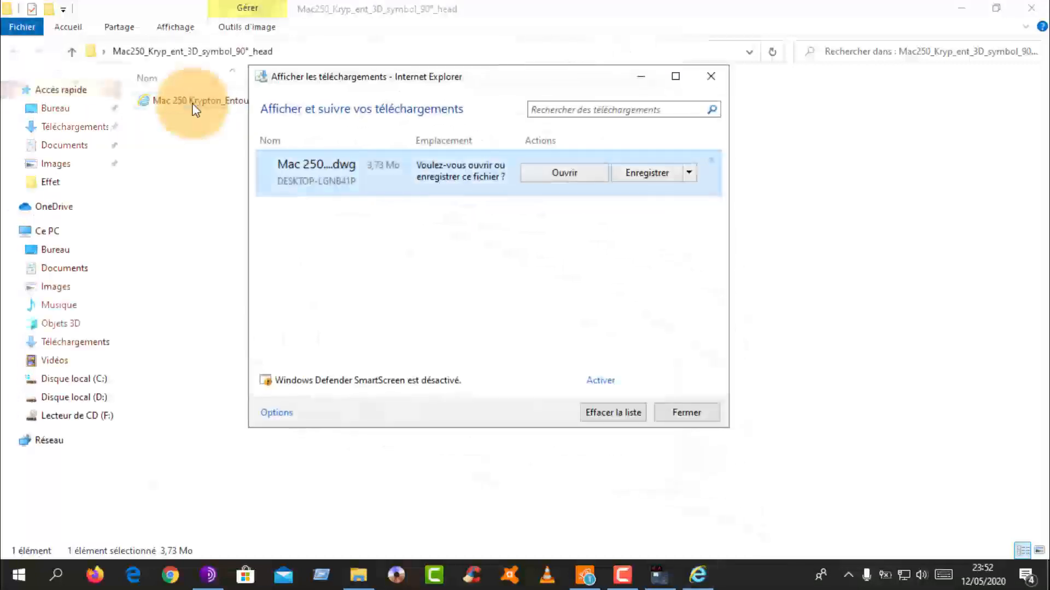
left_click(716, 78)
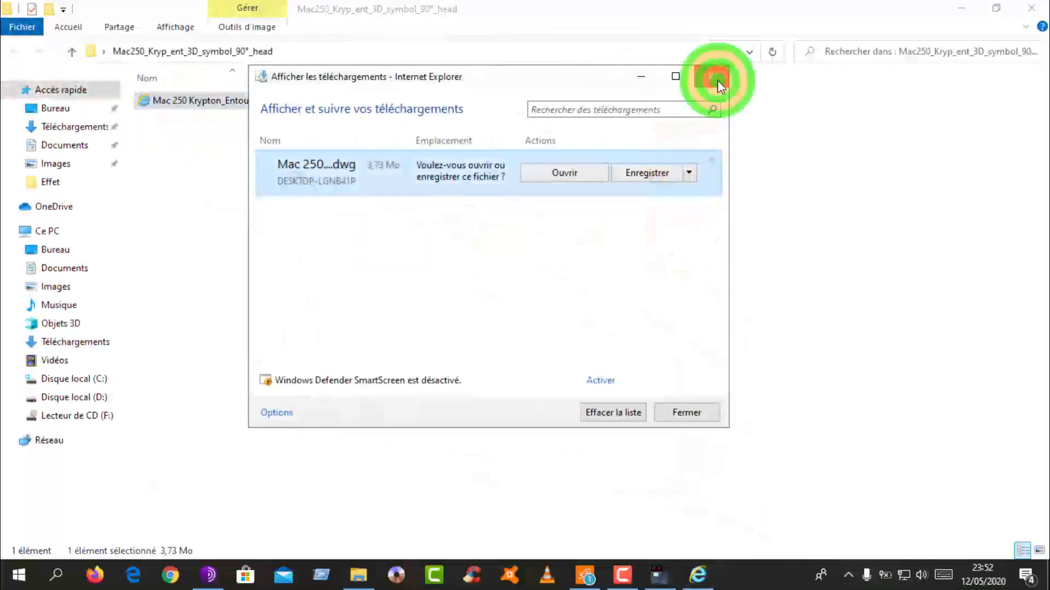
Step: Choose to look for an app for the .dwg file in the Microsoft Store and dismiss the CCleaner notification
right_click(210, 106)
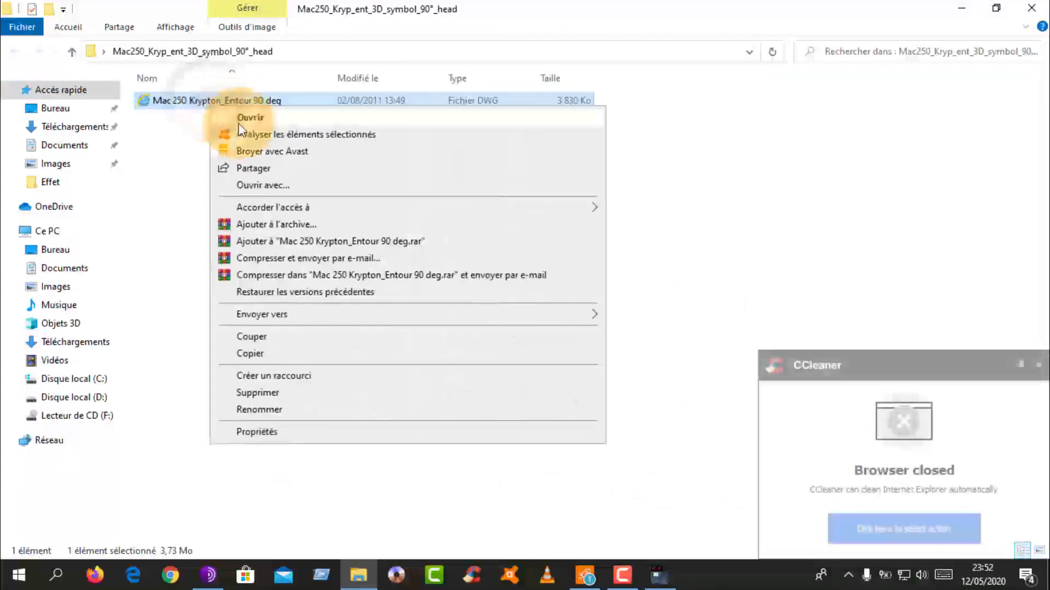
left_click(275, 185)
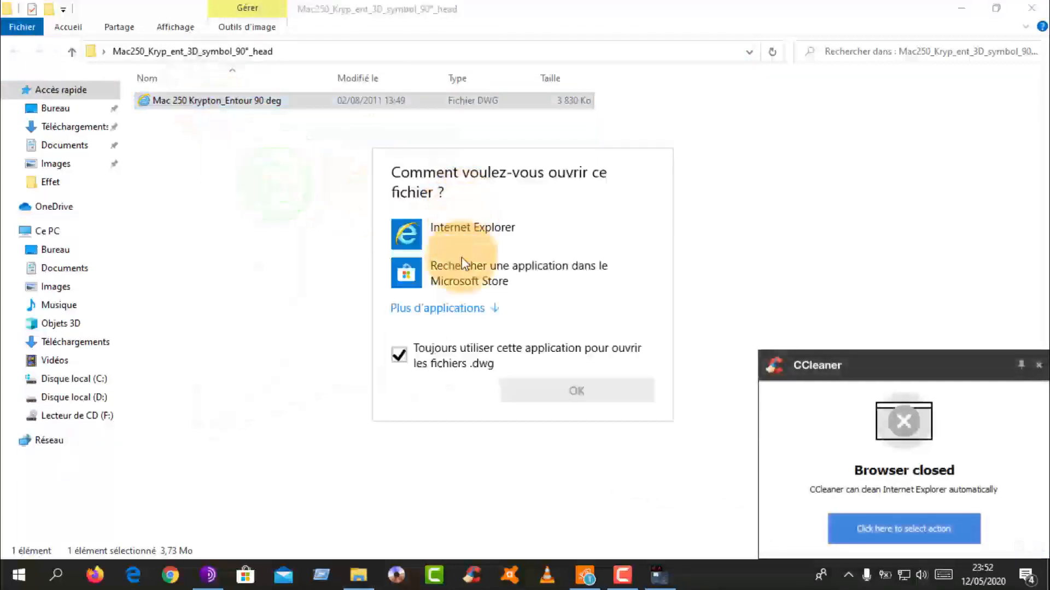
left_click(454, 278)
left_click(563, 390)
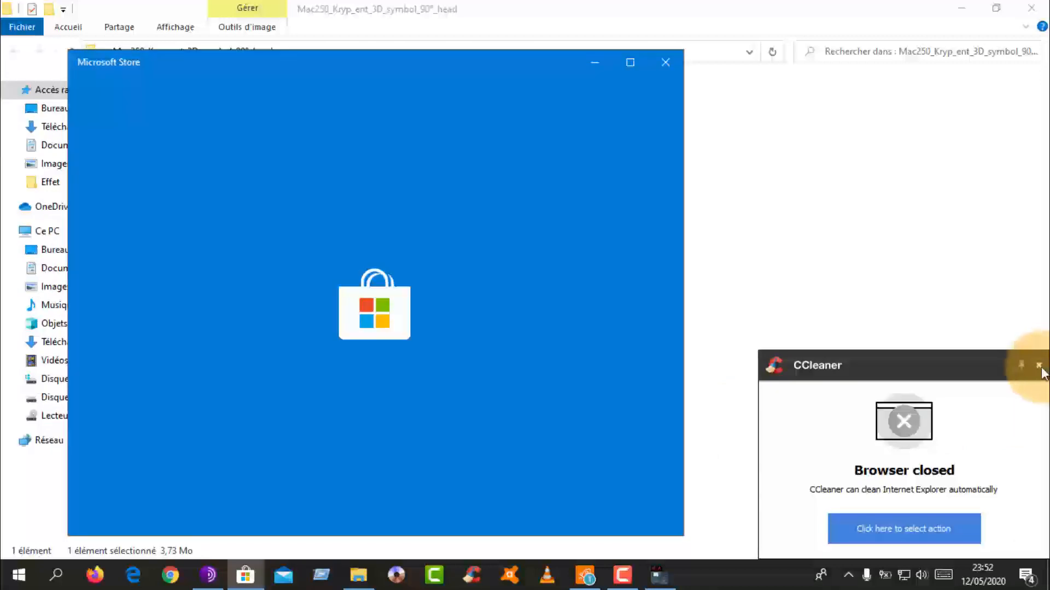
left_click(1038, 366)
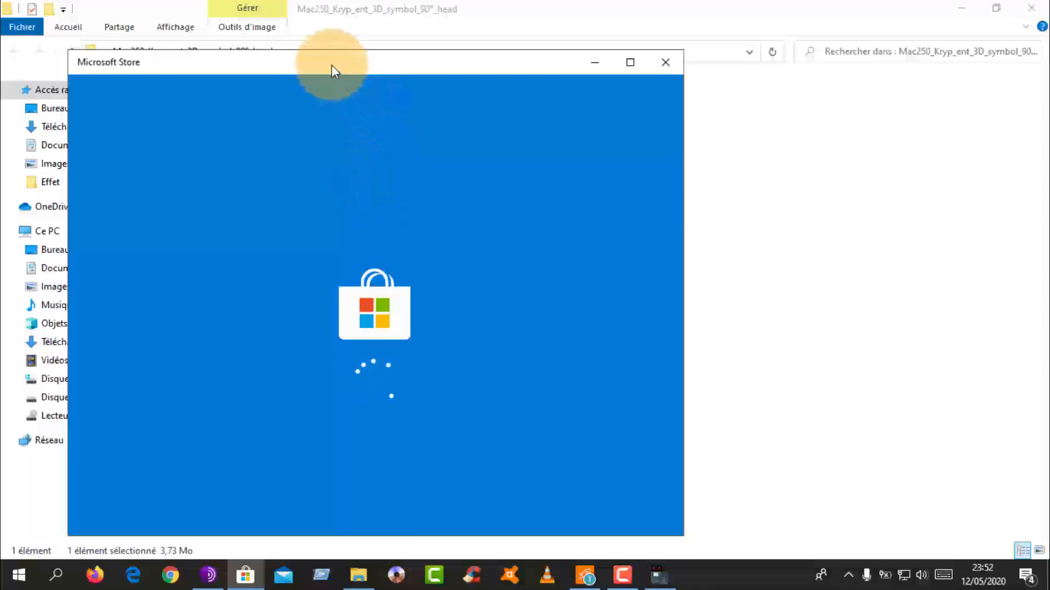
Step: Move the Microsoft Store window aside and close it to get back to the extracted folder
left_click_drag(332, 66, 577, 62)
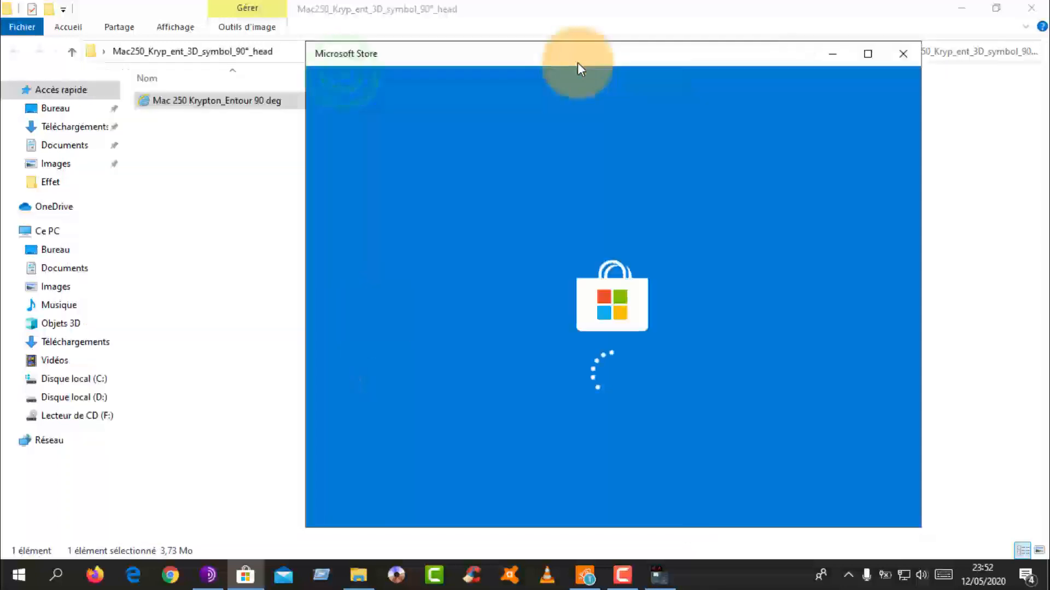
left_click_drag(512, 57, 580, 55)
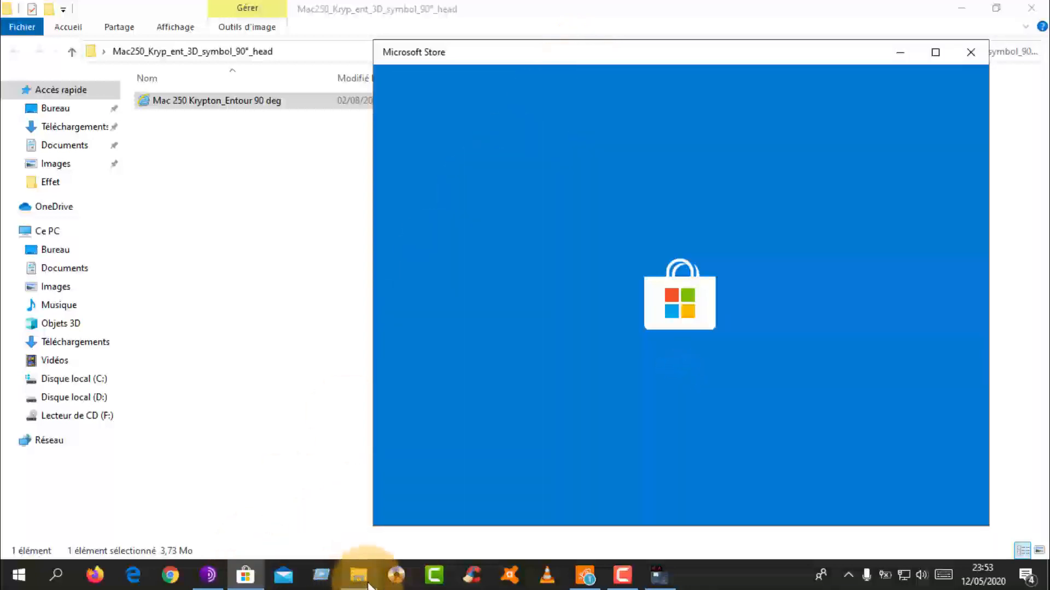
mouse_move(358, 578)
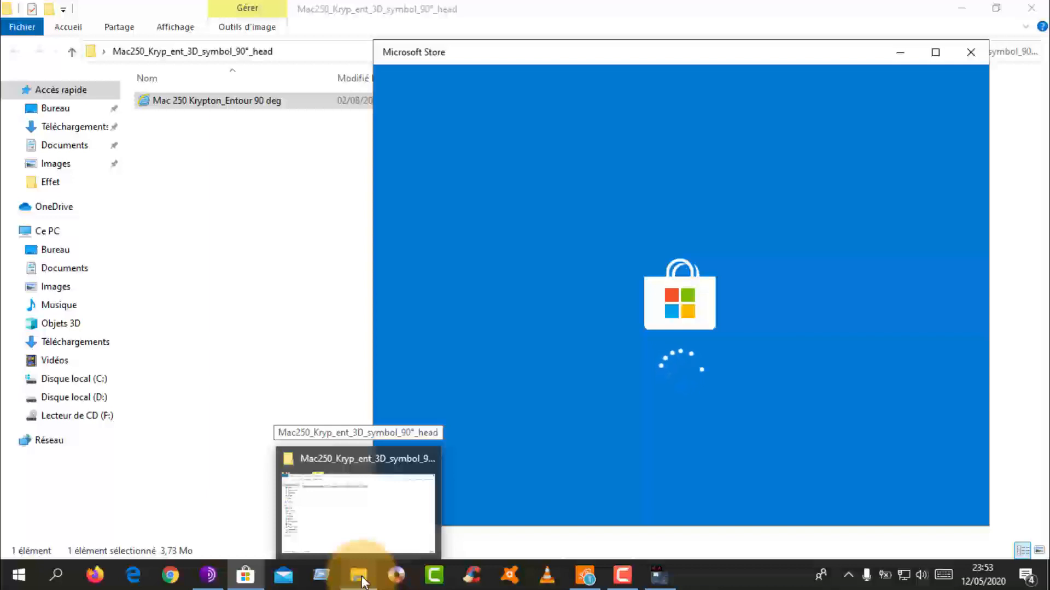
left_click(971, 53)
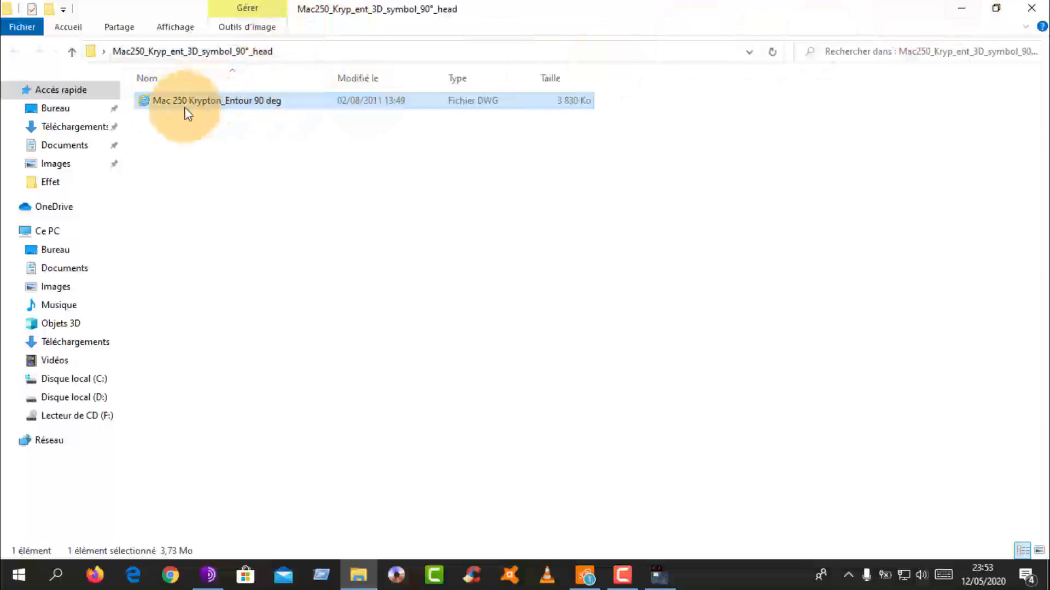
Step: Deselect the .dwg file, look through the Downloads and Documents folders, and close the File Explorer window
left_click(190, 103)
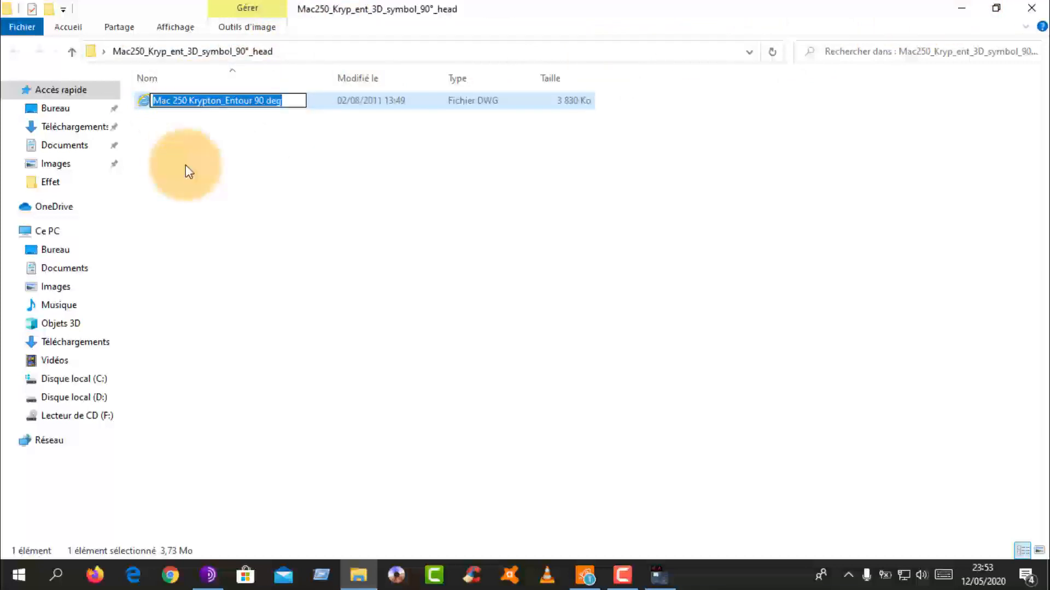
left_click(261, 250)
left_click(65, 144)
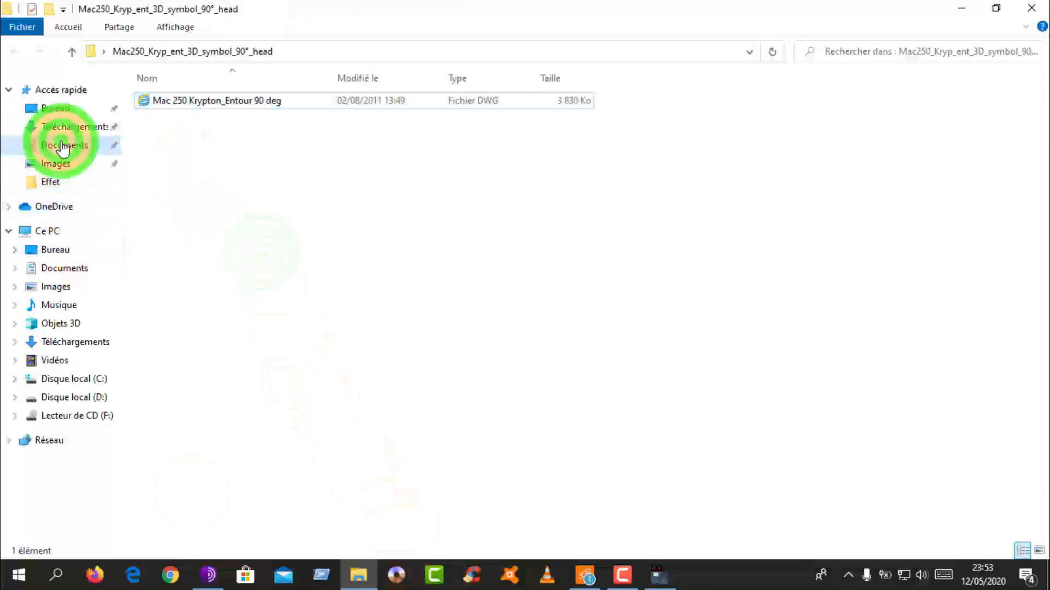
left_click(63, 126)
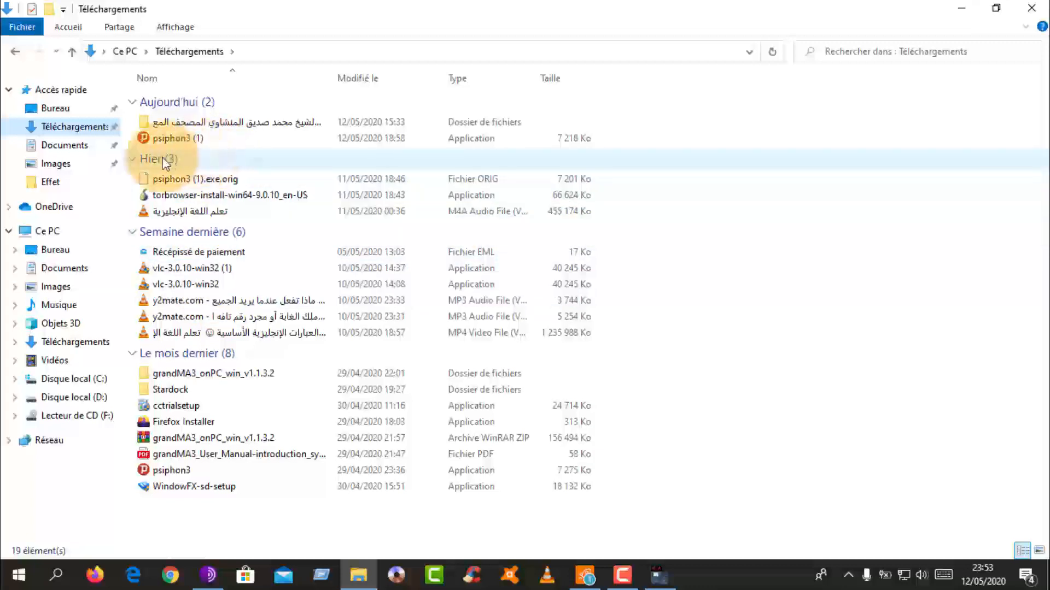
left_click(61, 145)
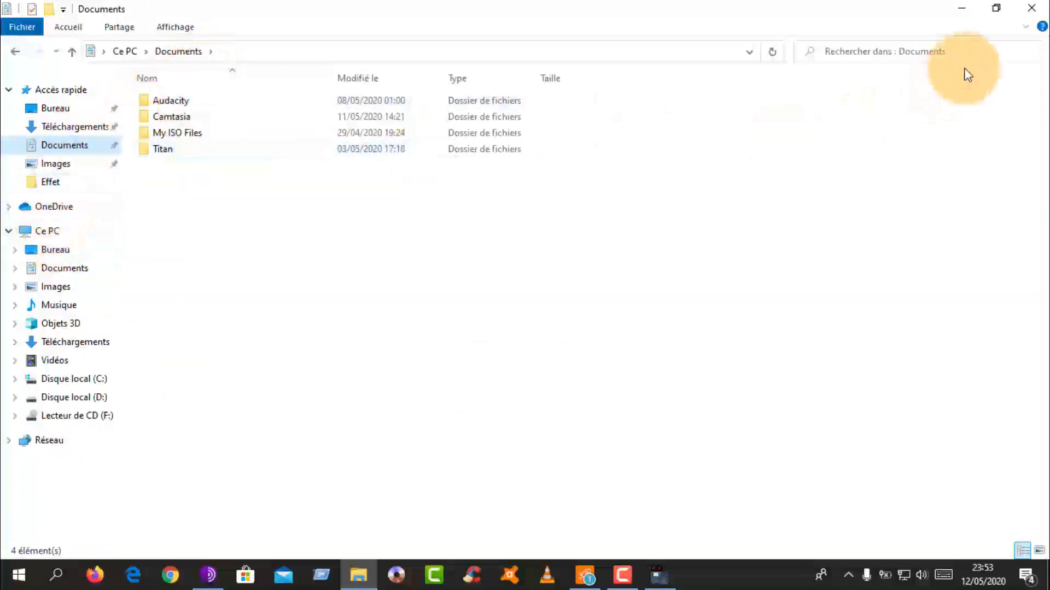
left_click(1039, 12)
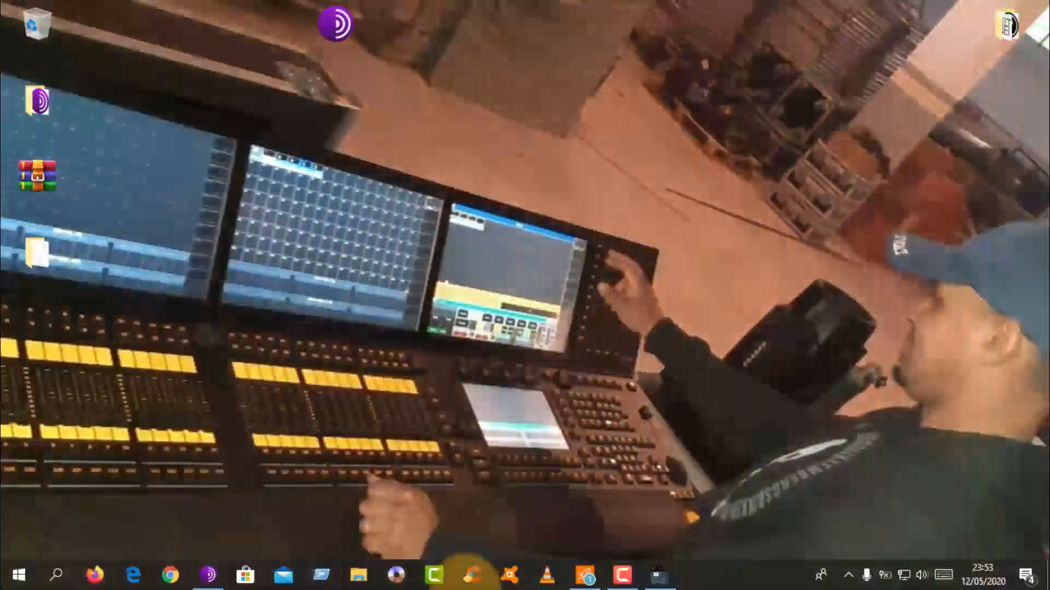
Step: Launch Google Chrome and permanently delete the downloaded archive from the desktop
left_click(182, 578)
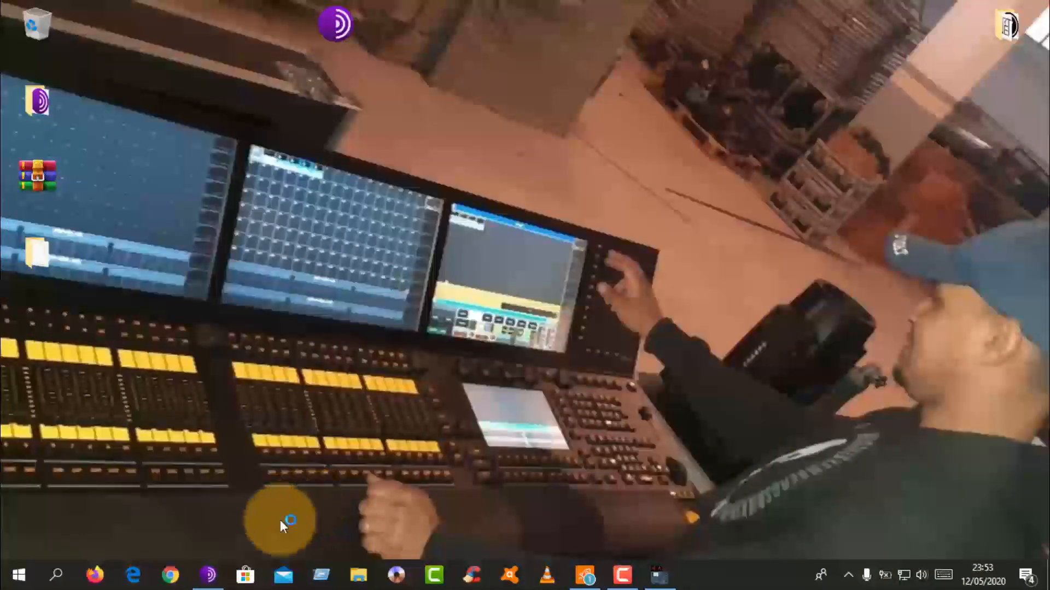
left_click_drag(59, 211, 68, 172)
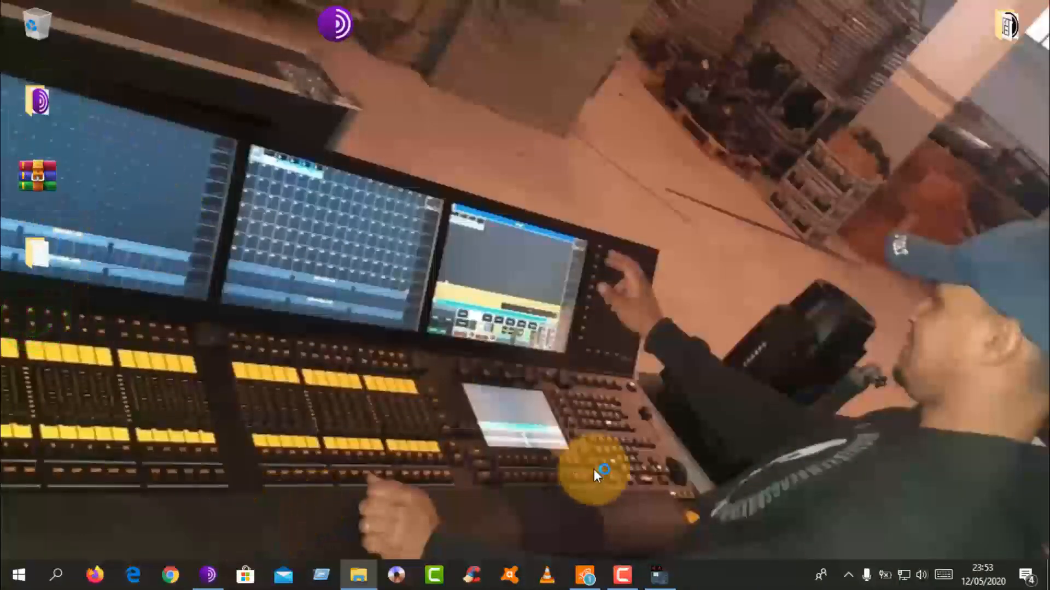
key("shift+Delete")
key("Return")
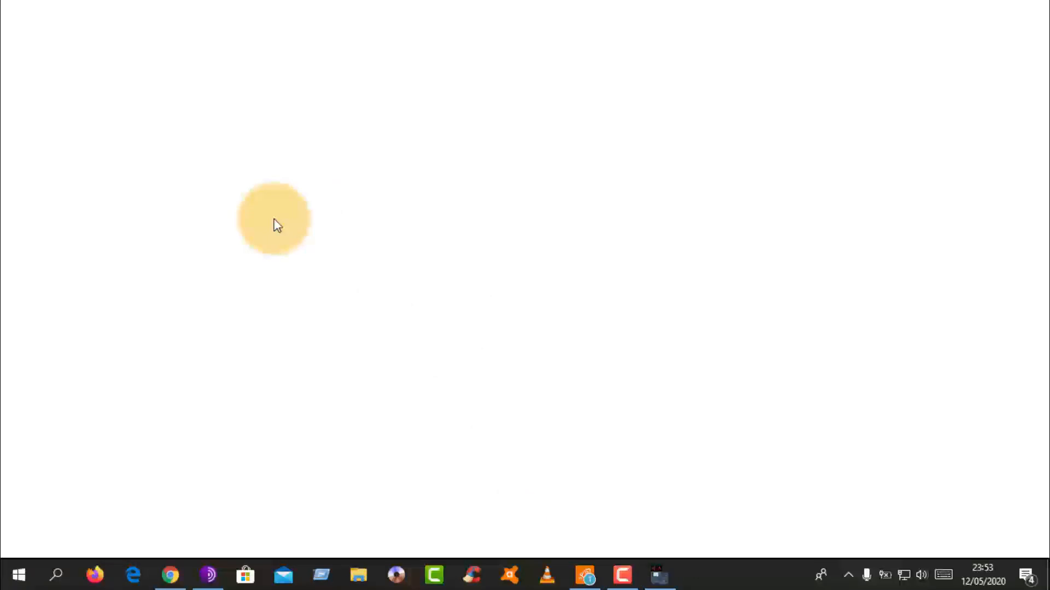
Step: Close Tor Browser with the MAC 250 Entour page and search Google in Chrome for "downlaod protocol mac 250 exe"
left_click(206, 577)
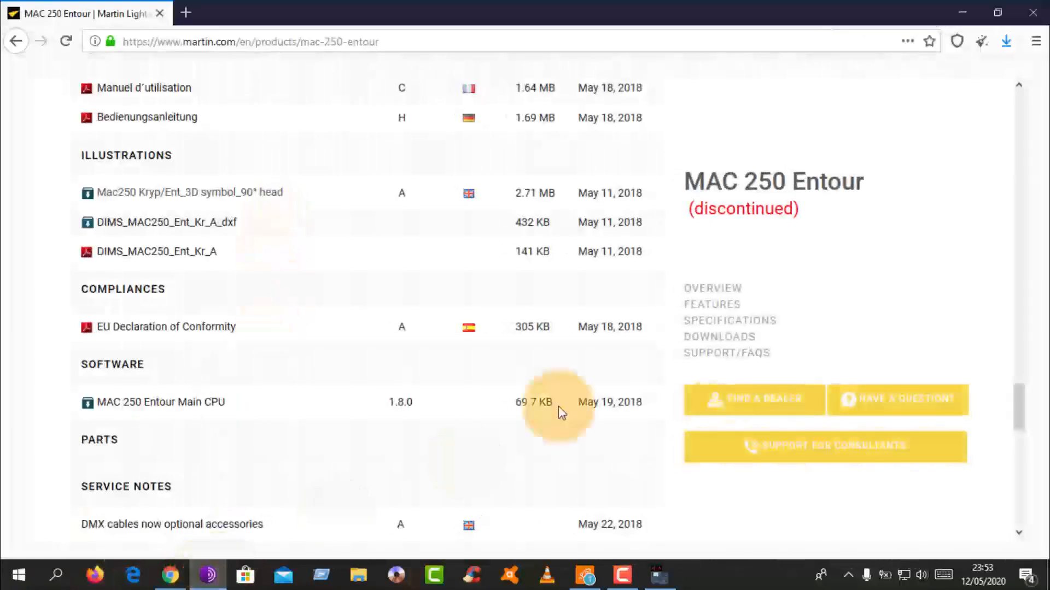
left_click(962, 12)
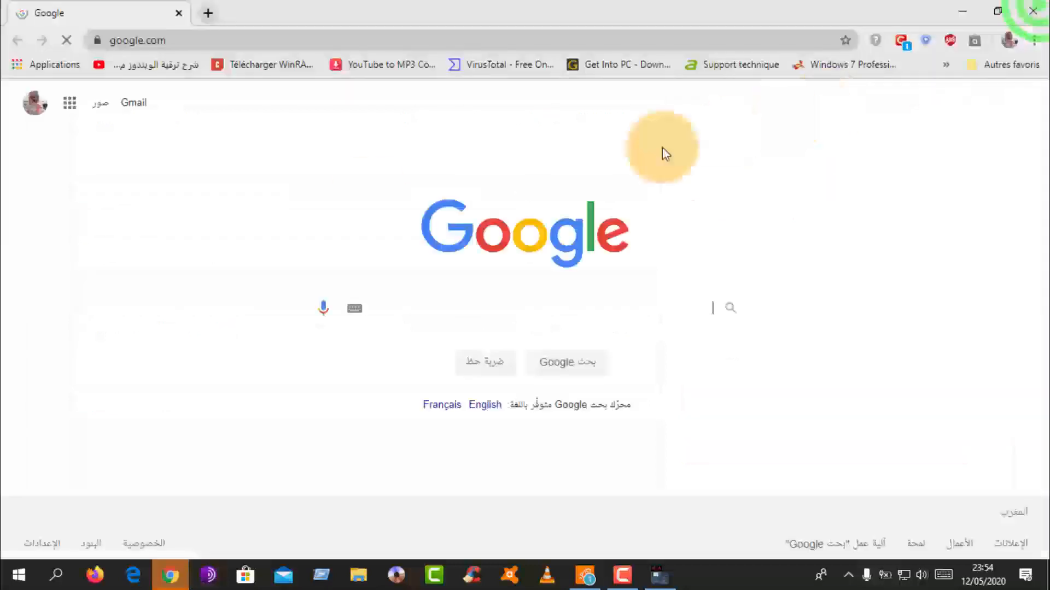
left_click(461, 314)
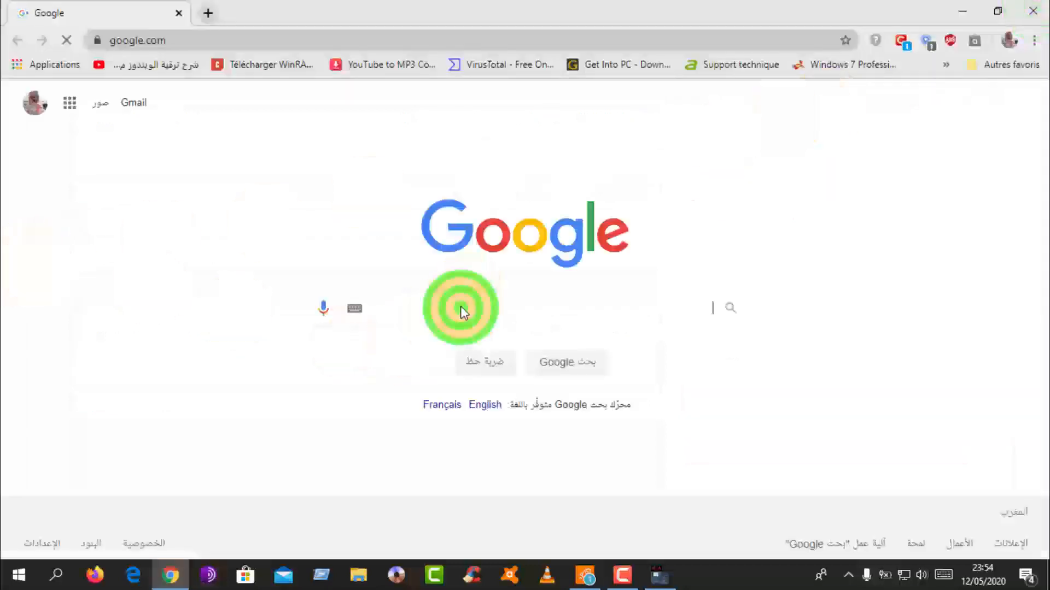
left_click(467, 298)
left_click(467, 299)
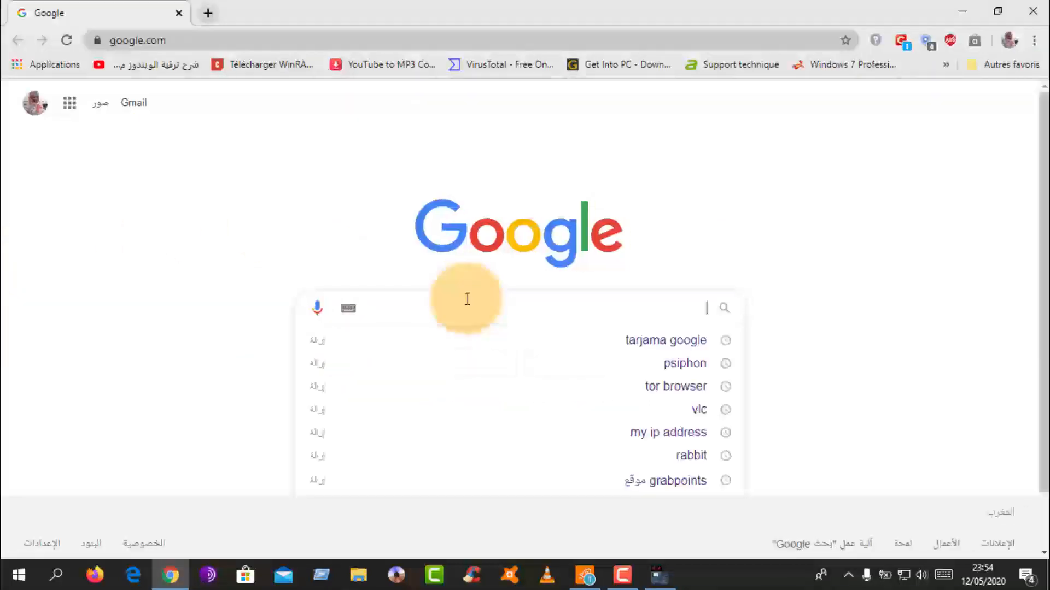
type("p")
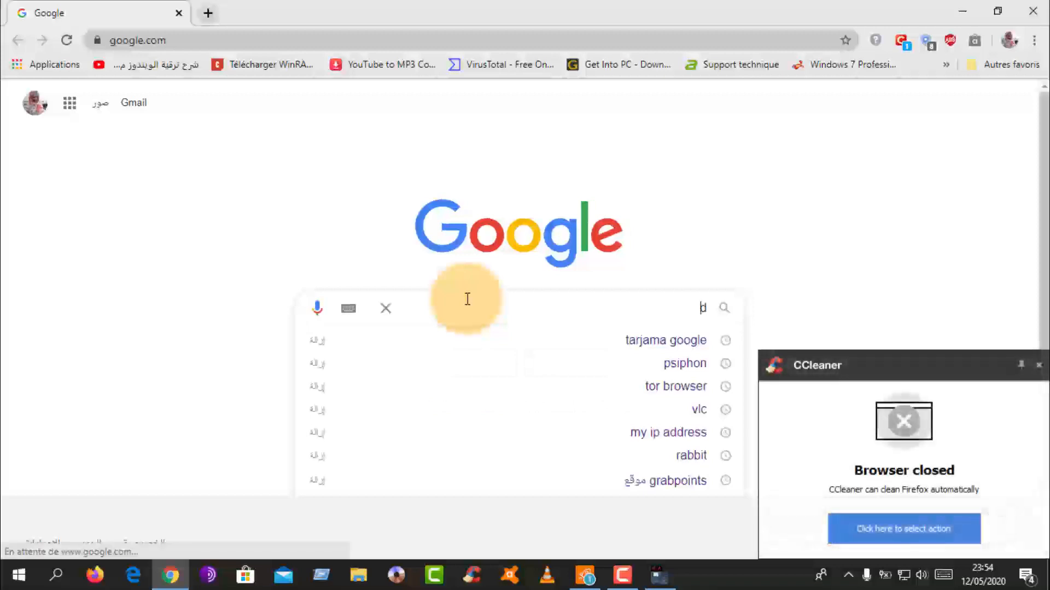
type("ownlaod")
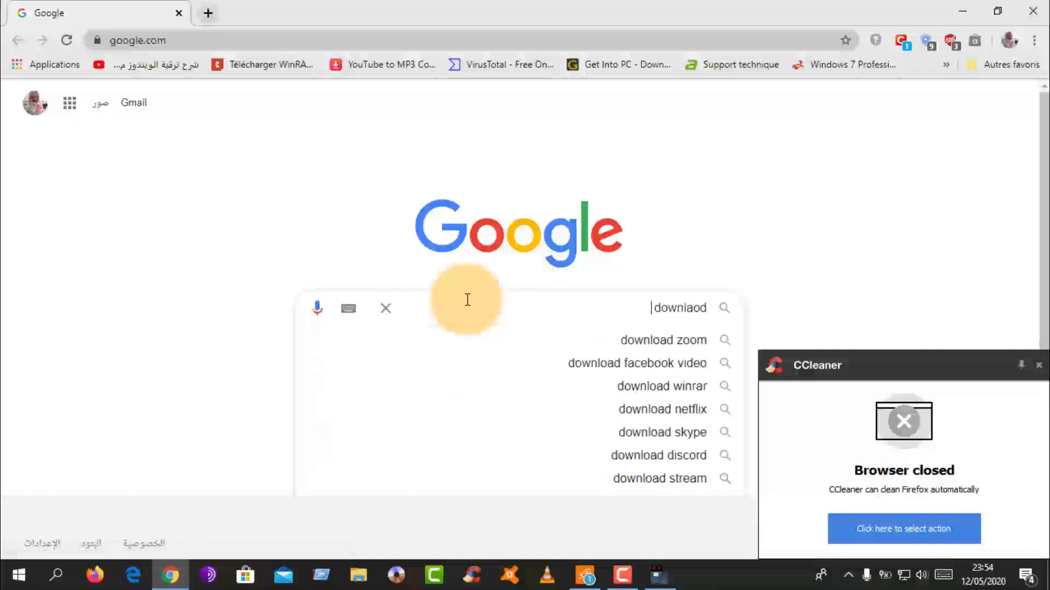
type(" pro")
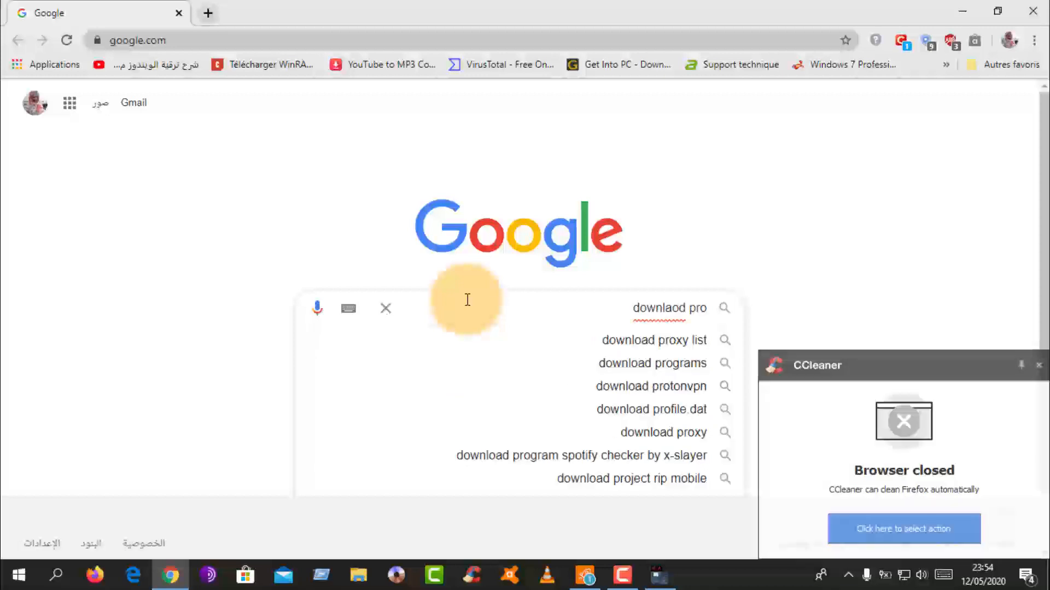
type("tocol")
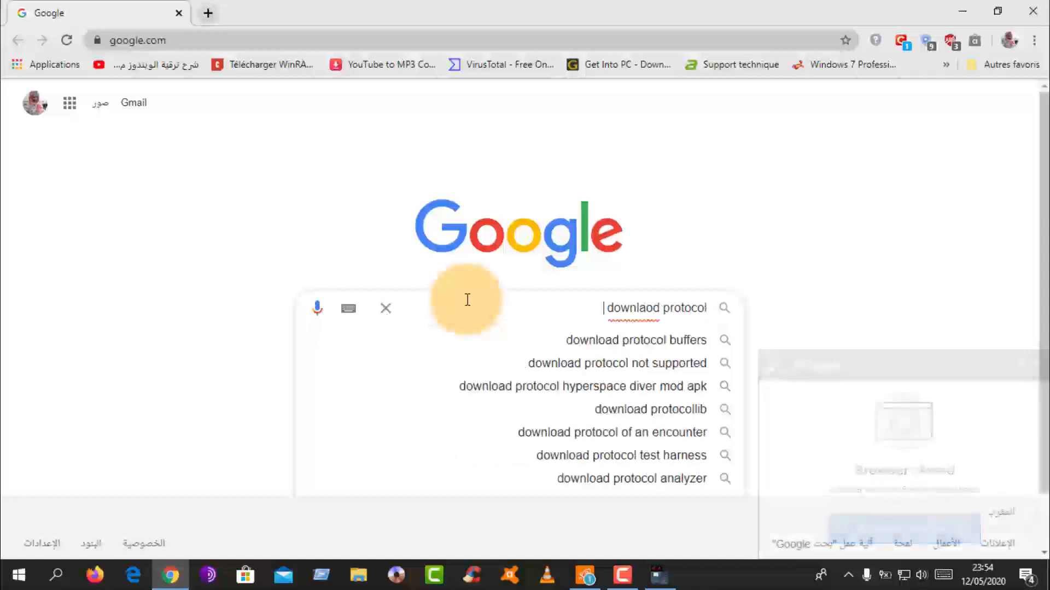
type(" mac")
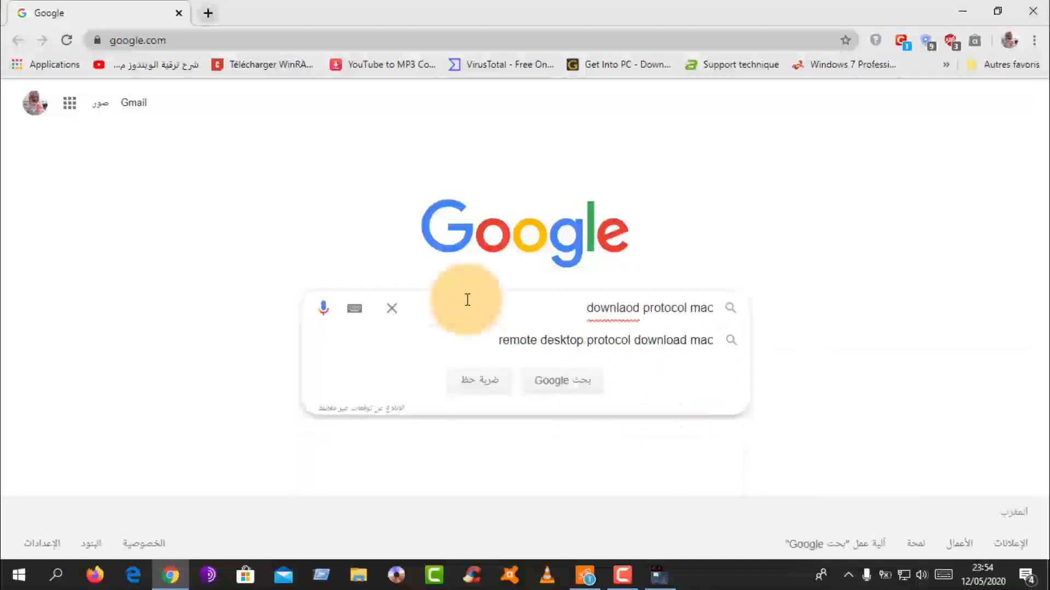
type(" 25")
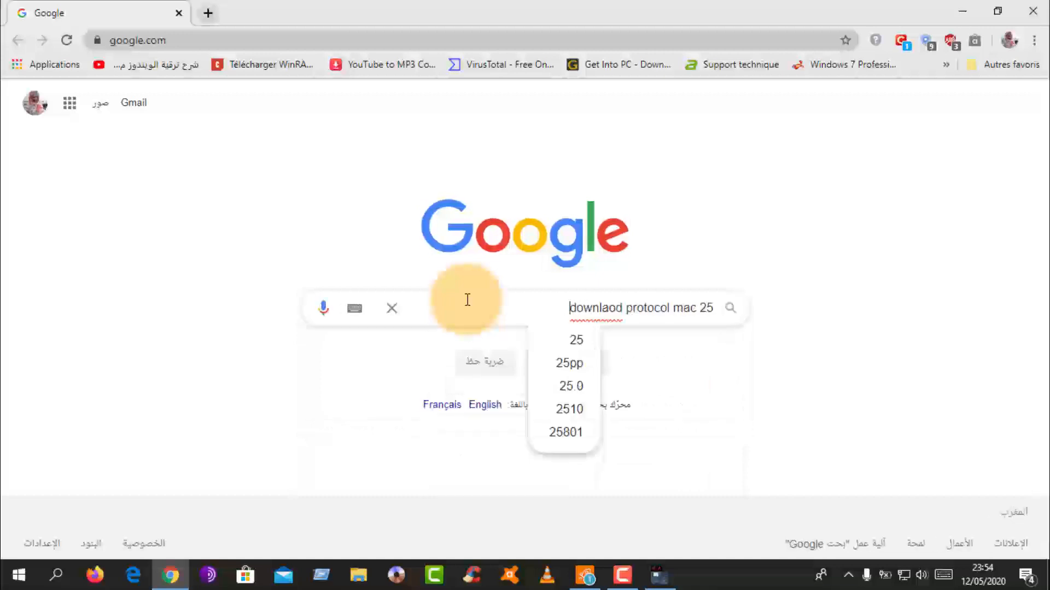
type("0")
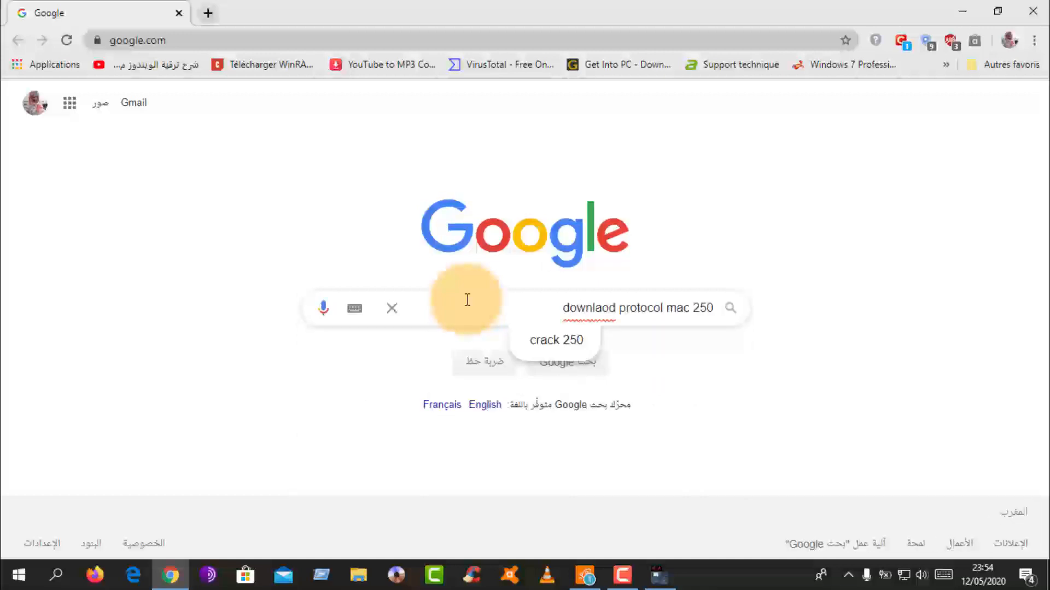
type(" ex")
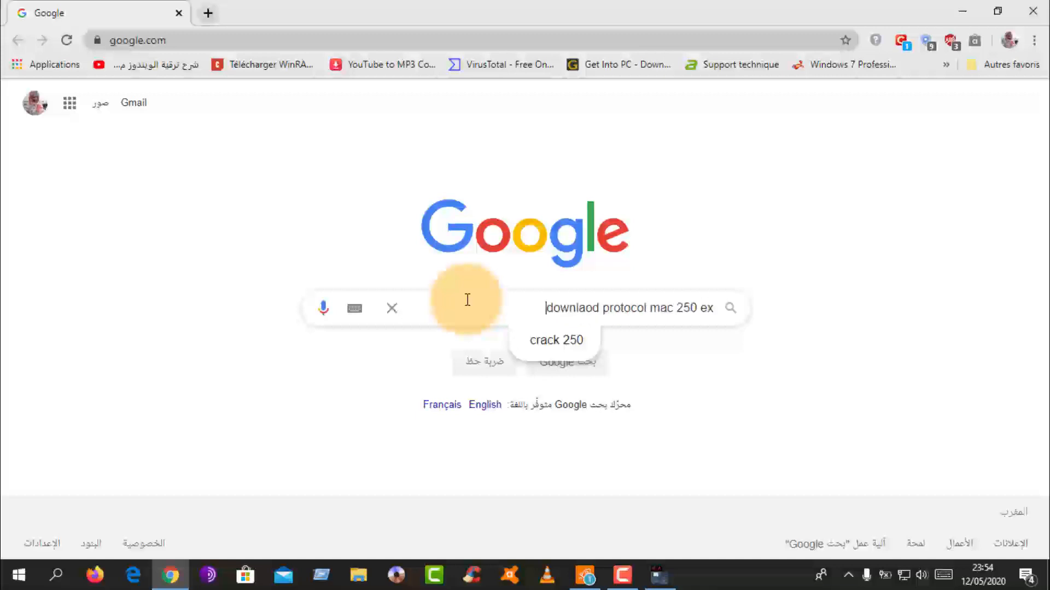
type("e")
key("Return")
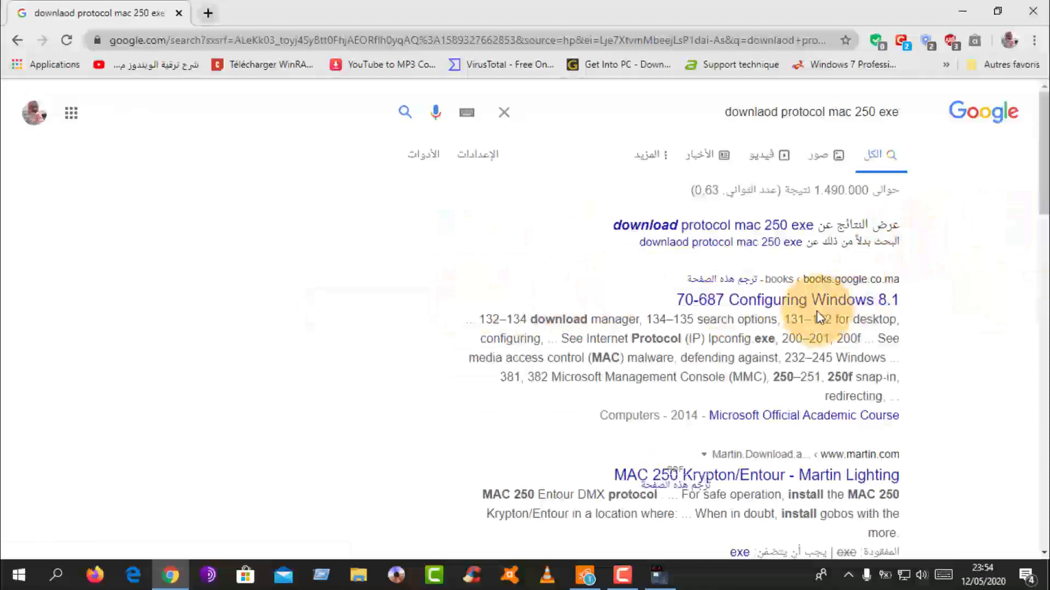
Step: Download the "MAC 250 Krypton/Entour - Martin Lighting" PDF from the search results and open UM_Mac250KryptonEntour_EN_E from its download folder
scroll(820, 328, "down", 1)
left_click(793, 403)
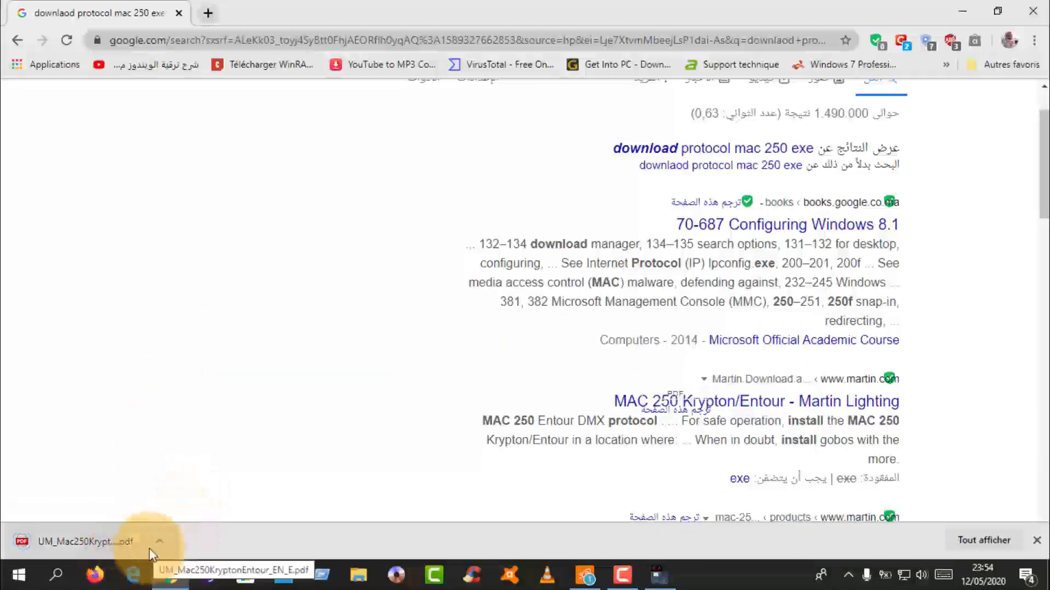
left_click(171, 542)
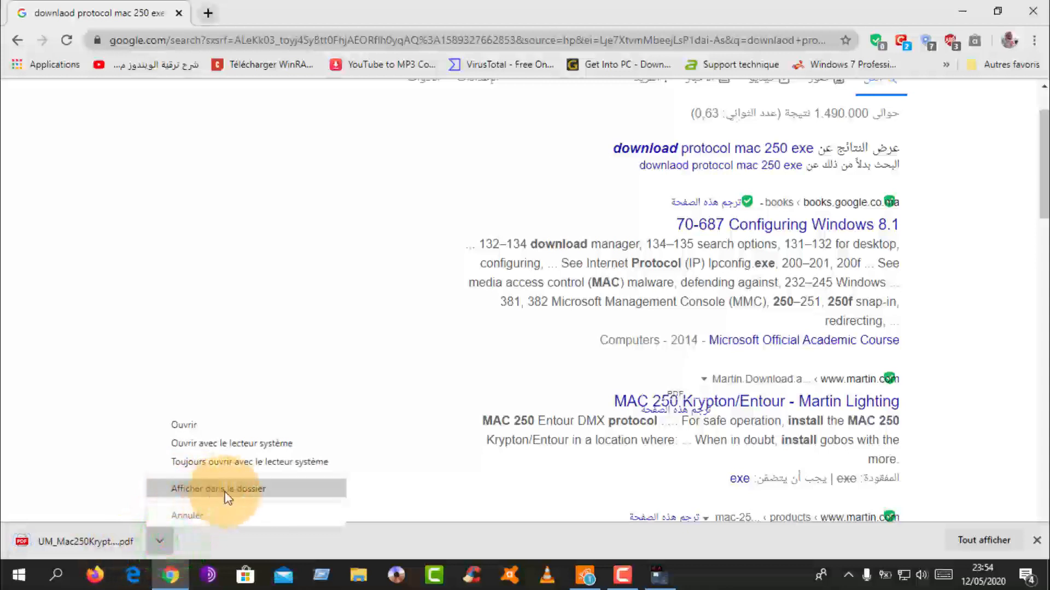
left_click(228, 491)
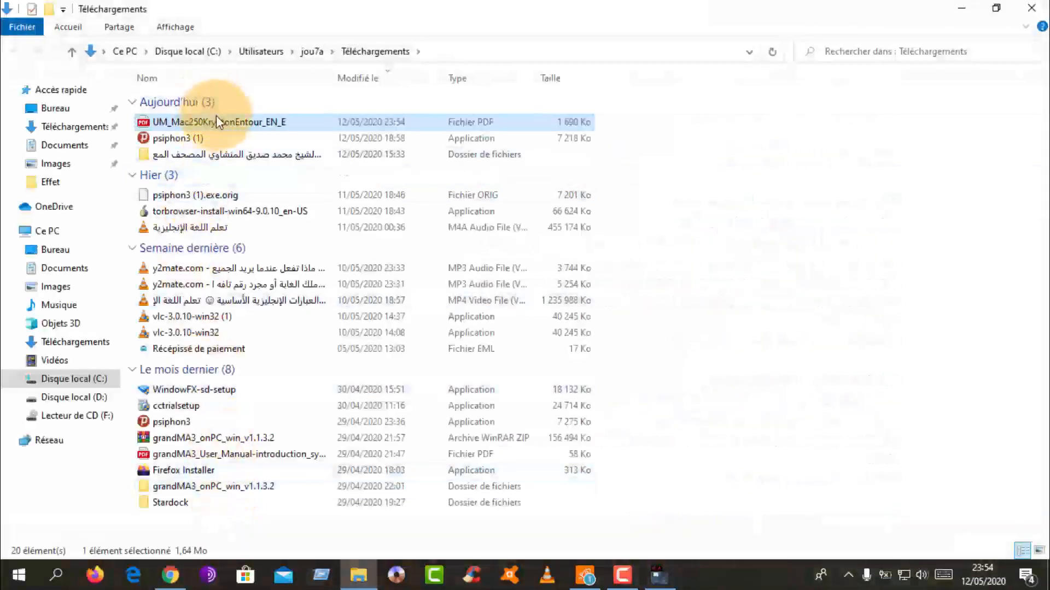
left_click(218, 120)
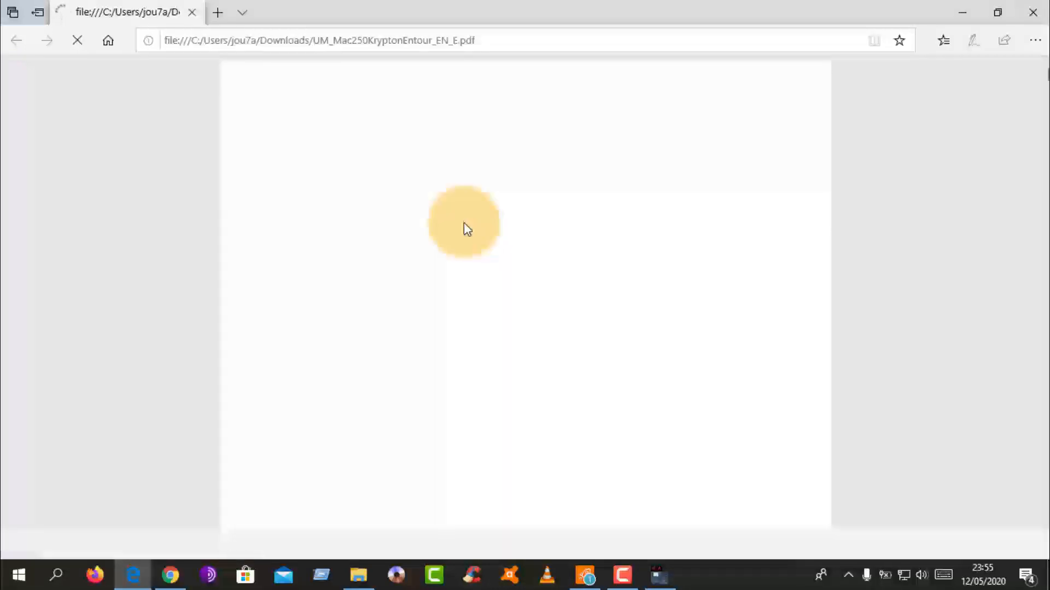
Step: Look through the MAC 250 Krypton/Entour manual from the cover to the DMX protocol chapter on page 32
scroll(468, 235, "down", 10)
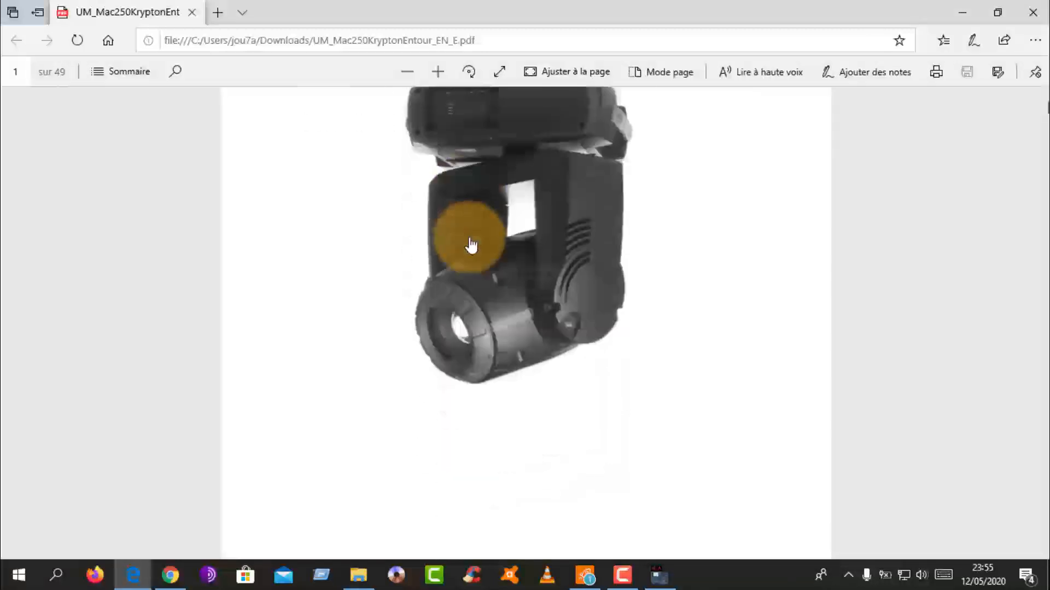
scroll(471, 245, "down", 20)
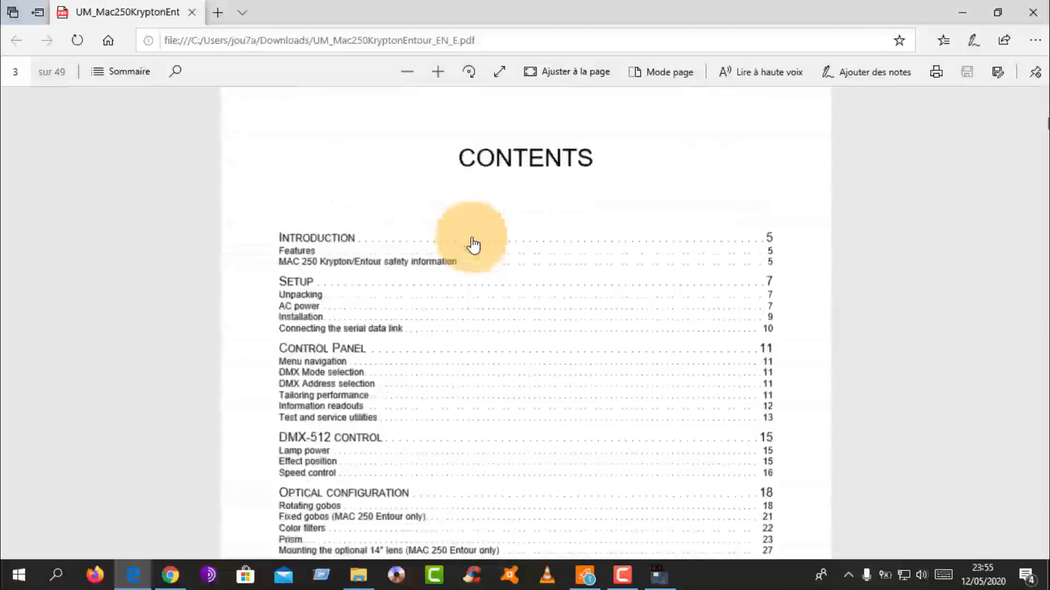
scroll(473, 245, "down", 10)
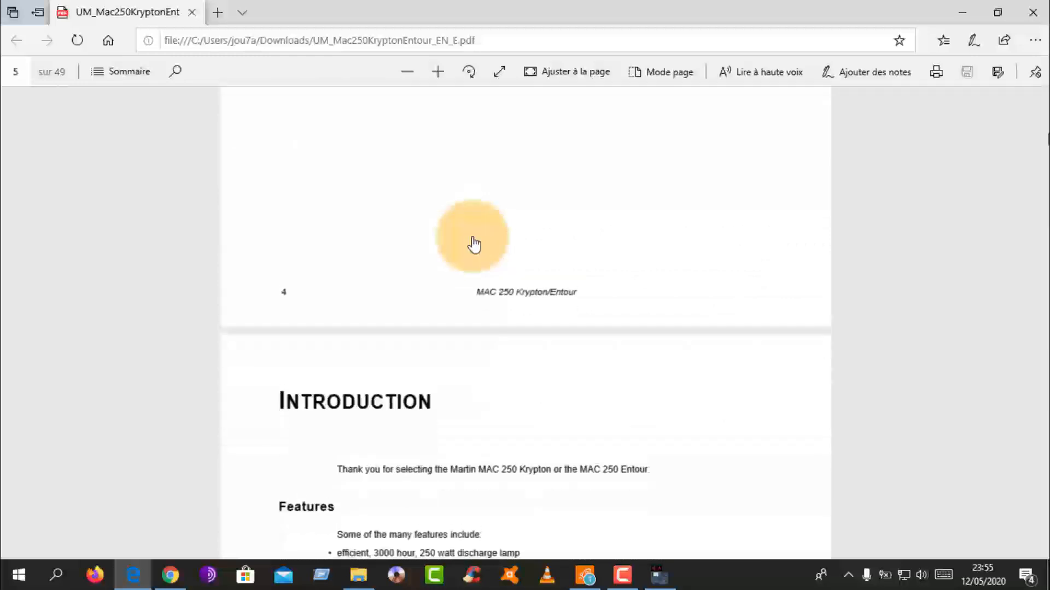
scroll(475, 240, "down", 10)
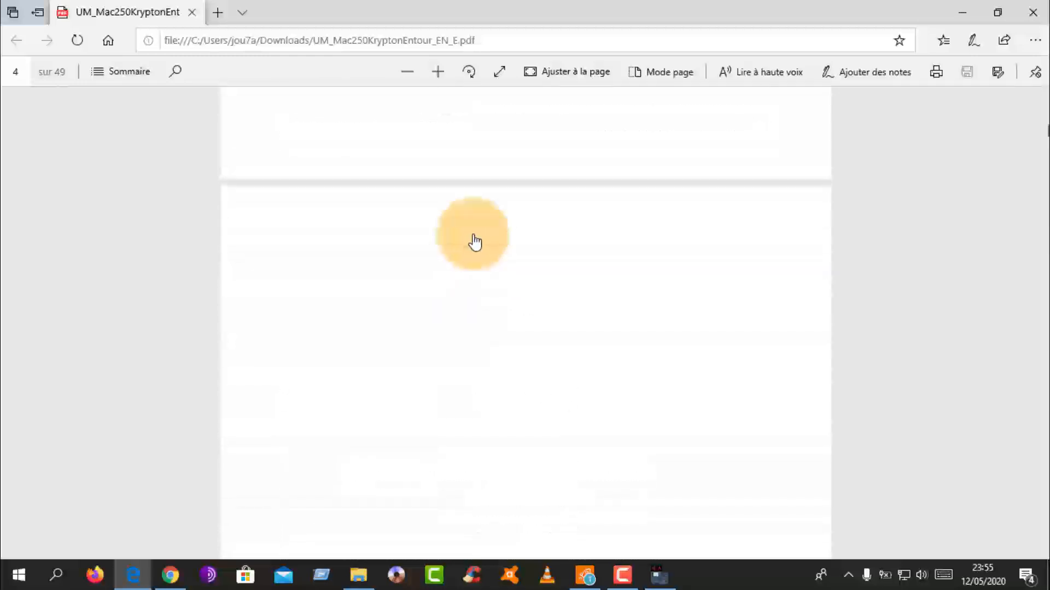
scroll(475, 240, "down", 15)
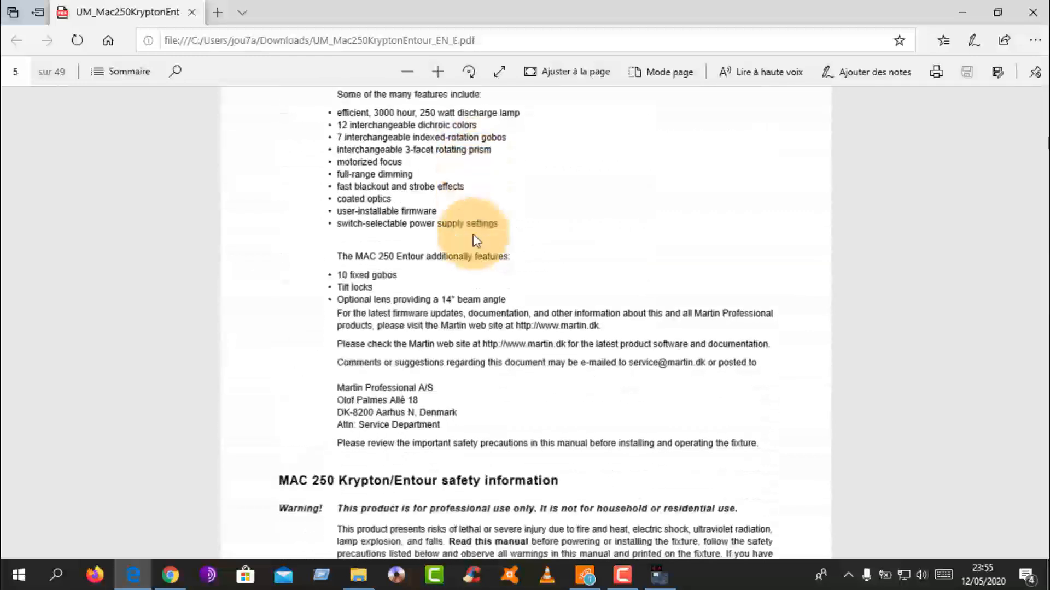
scroll(473, 240, "down", 15)
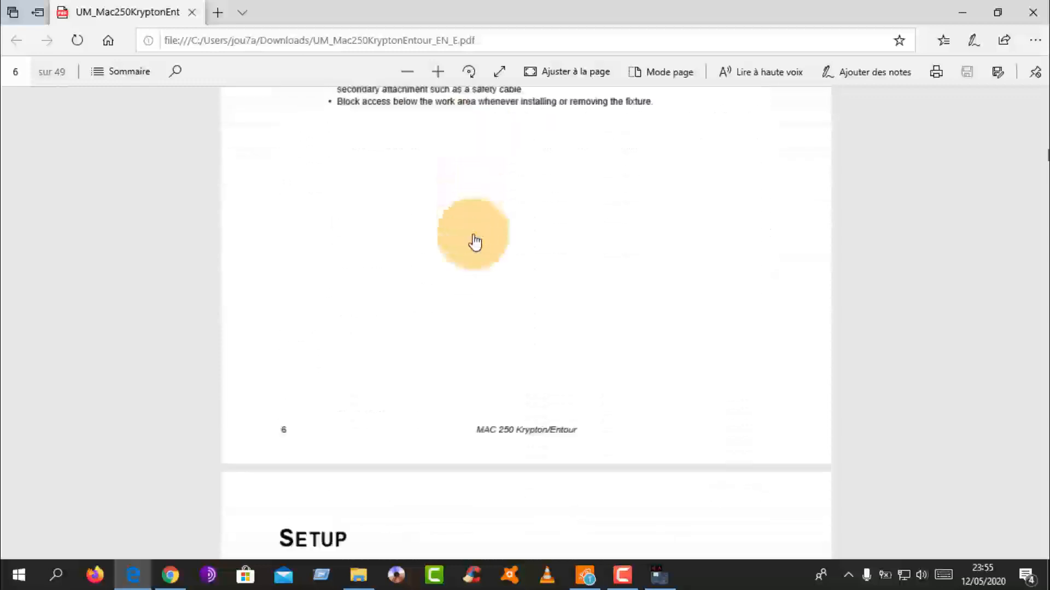
scroll(473, 241, "down", 12)
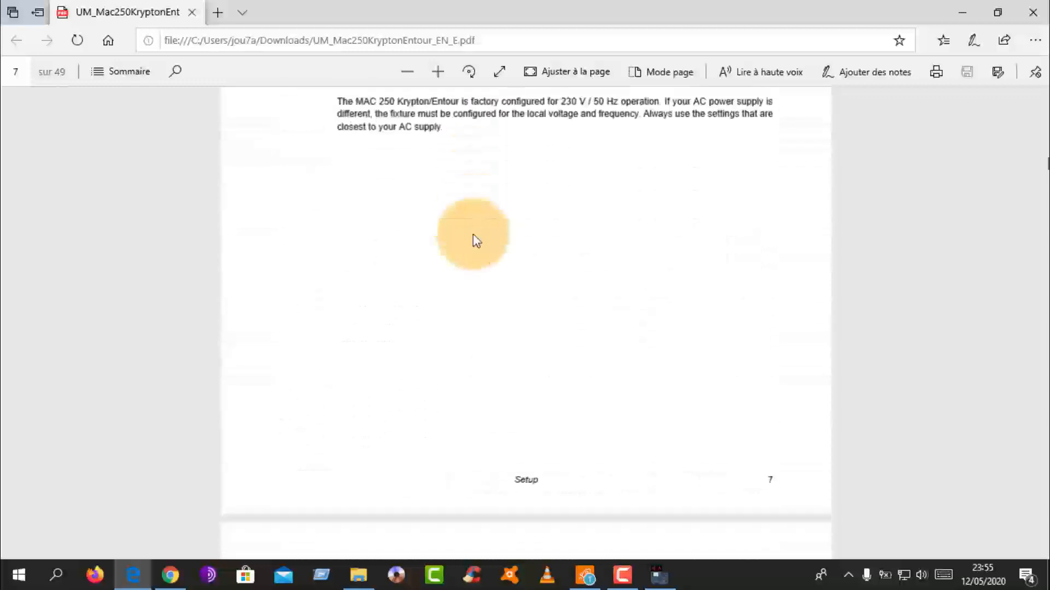
scroll(475, 241, "down", 15)
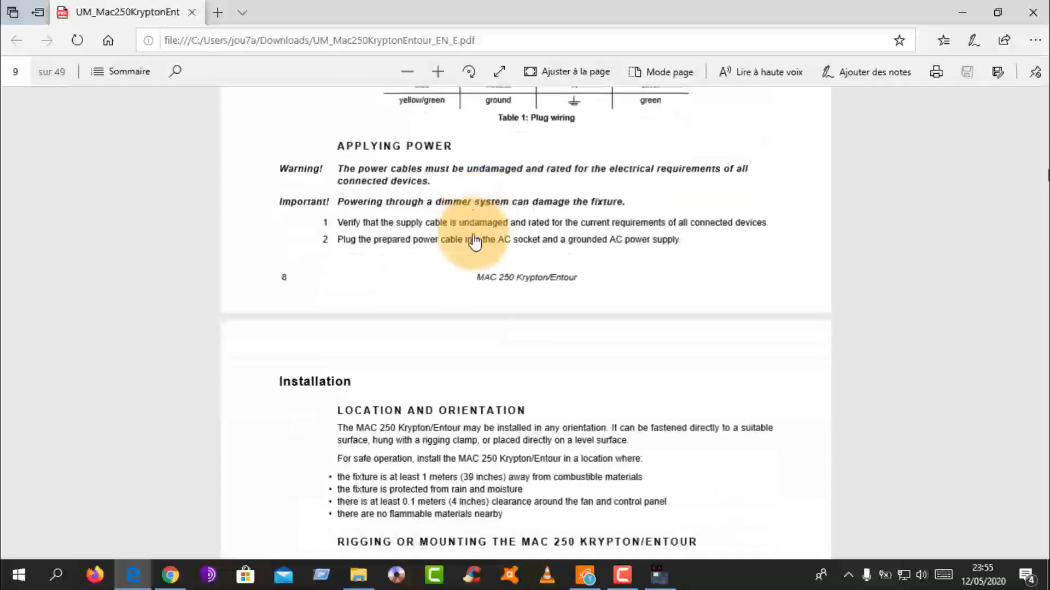
scroll(474, 241, "down", 15)
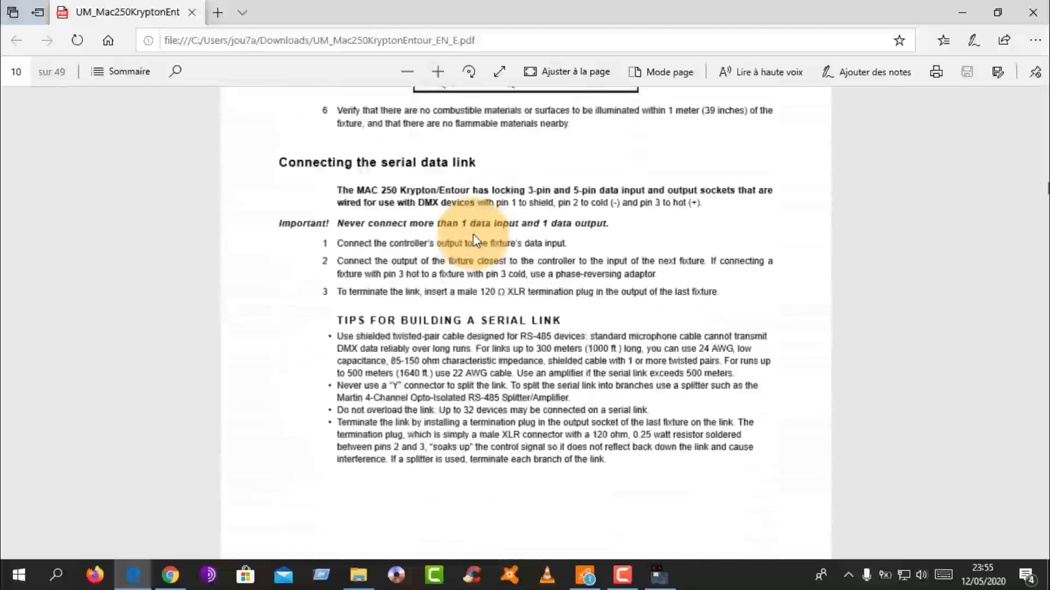
scroll(473, 241, "down", 15)
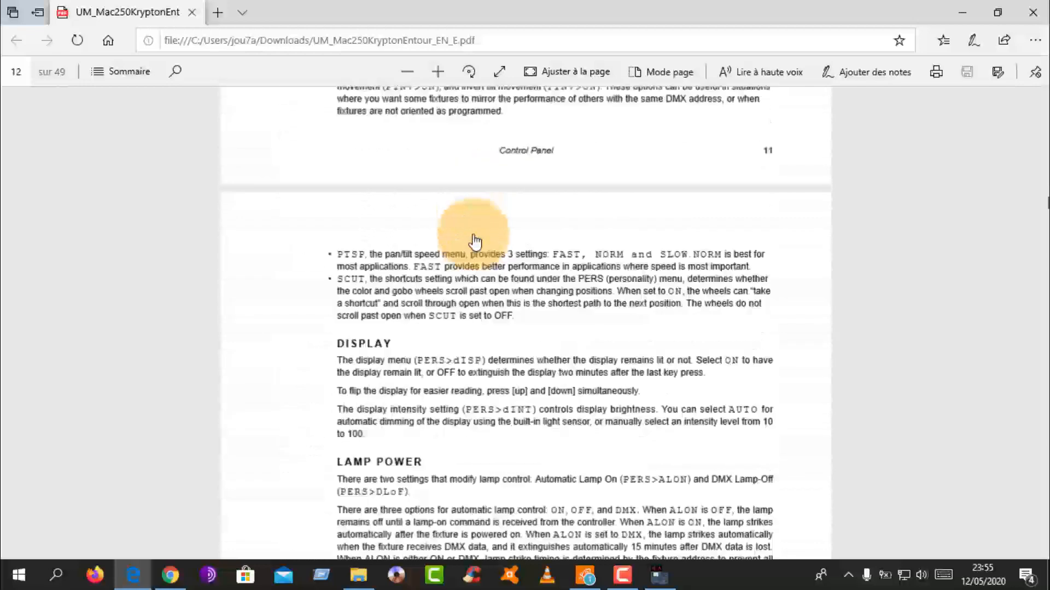
scroll(474, 241, "down", 15)
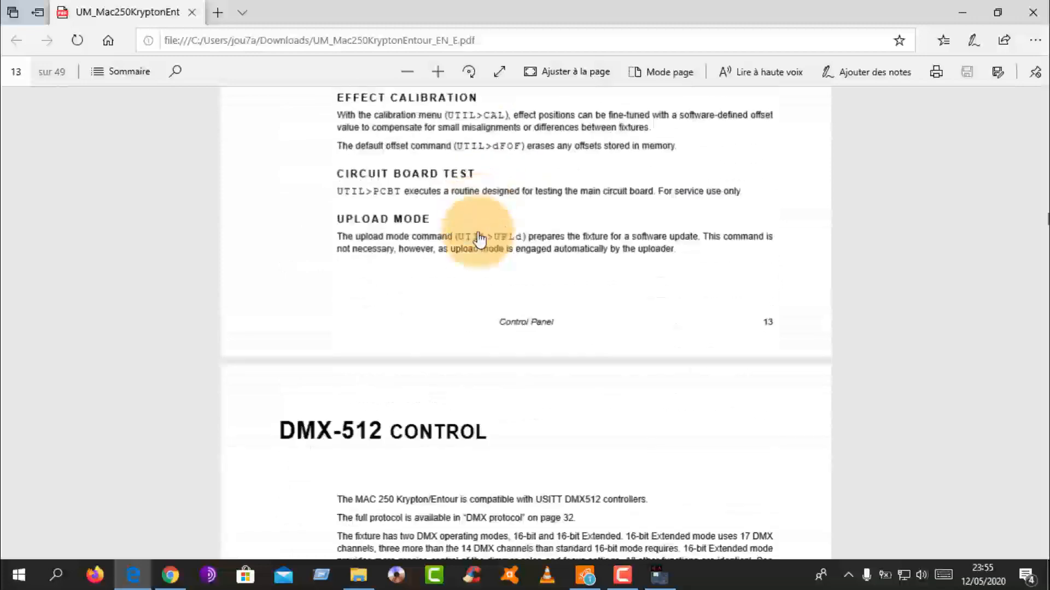
scroll(480, 239, "down", 15)
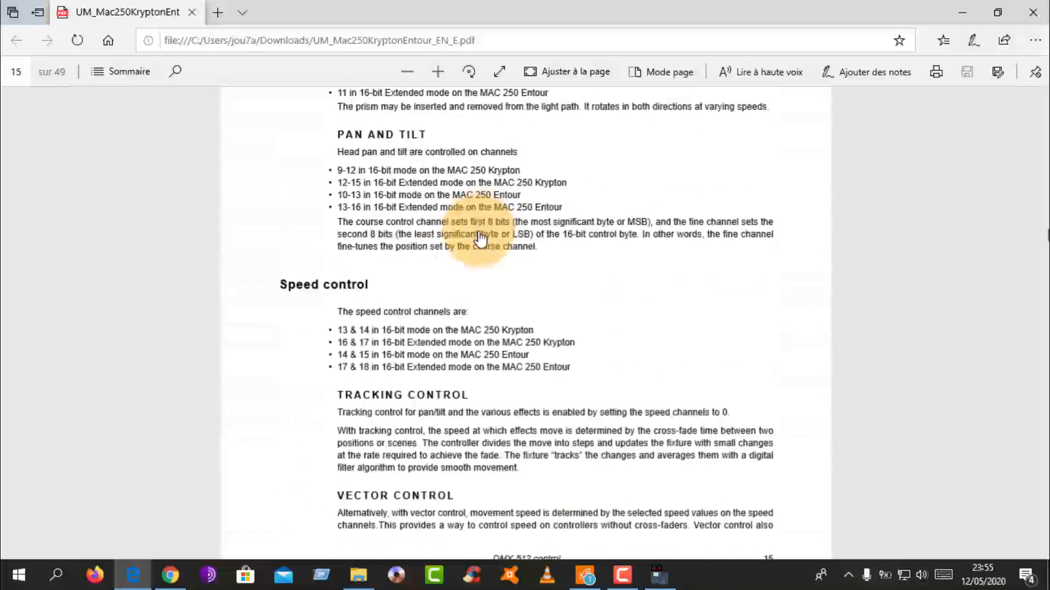
scroll(480, 240, "down", 10)
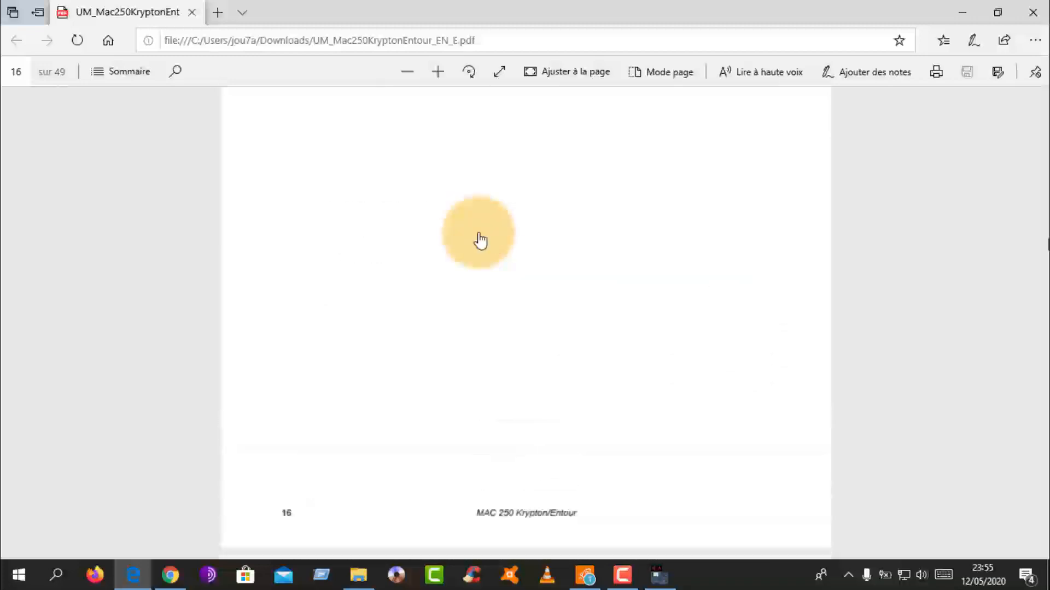
scroll(487, 253, "down", 15)
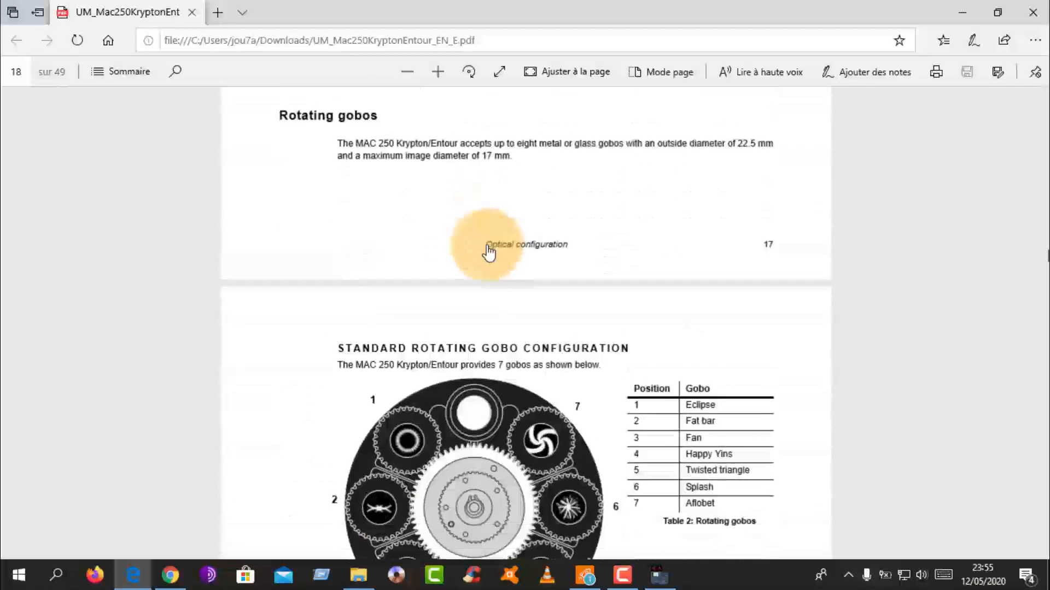
scroll(488, 251, "down", 15)
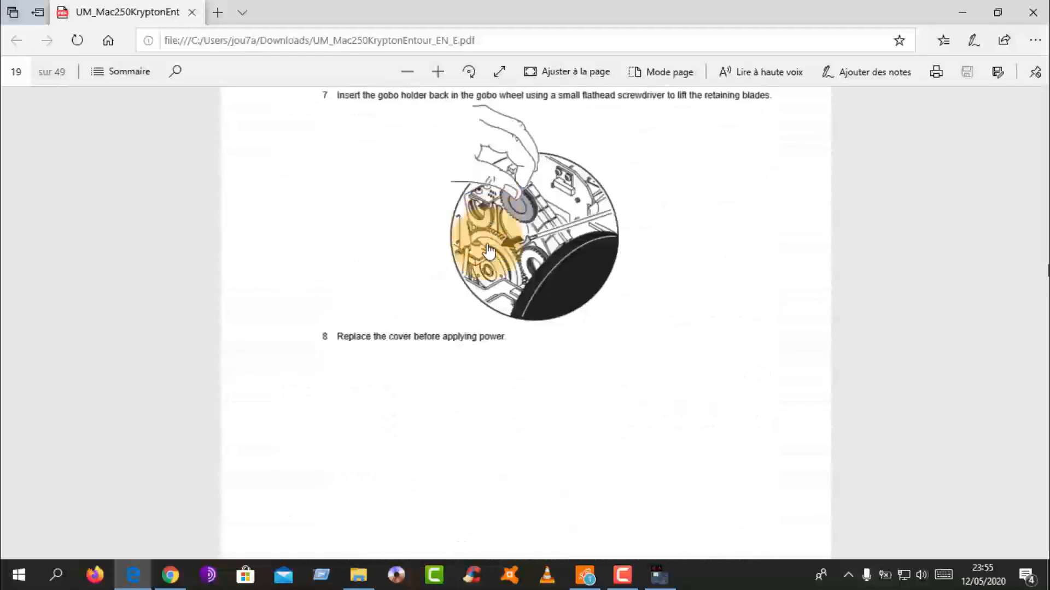
scroll(489, 251, "down", 15)
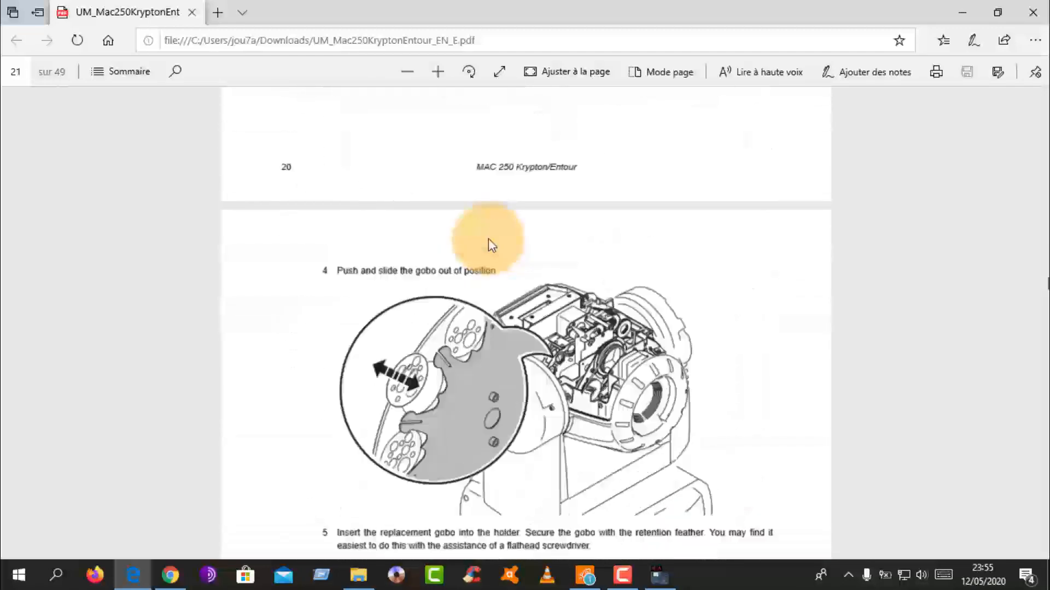
scroll(493, 249, "down", 15)
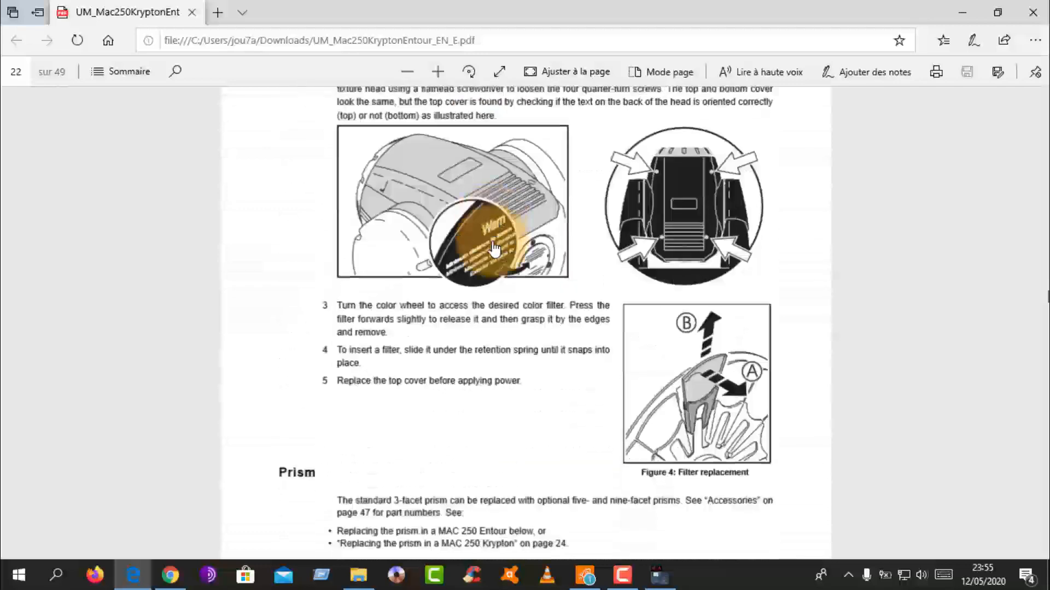
scroll(492, 244, "down", 15)
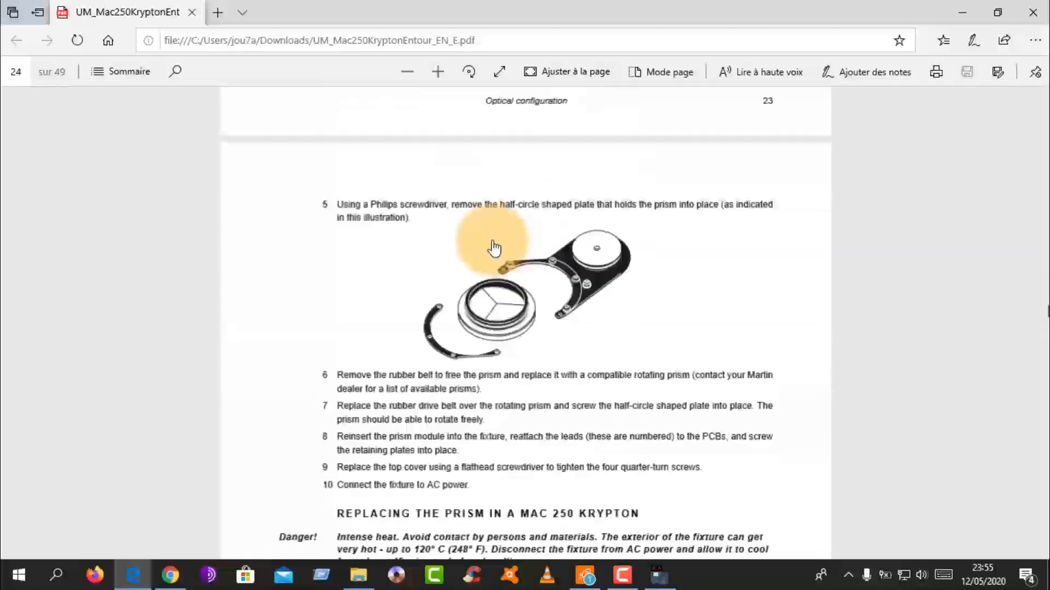
scroll(493, 247, "down", 15)
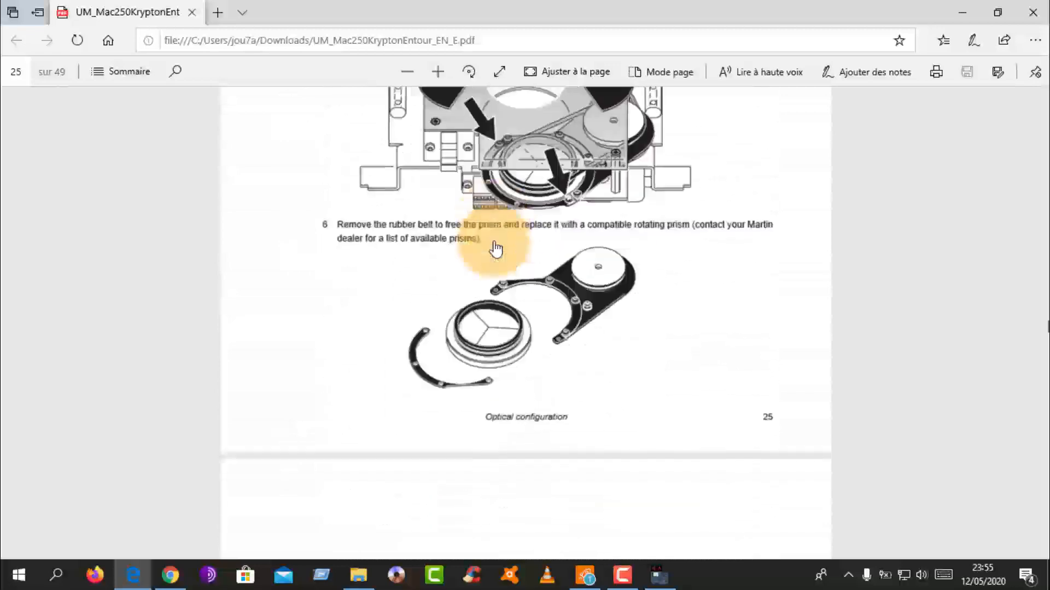
scroll(534, 208, "down", 15)
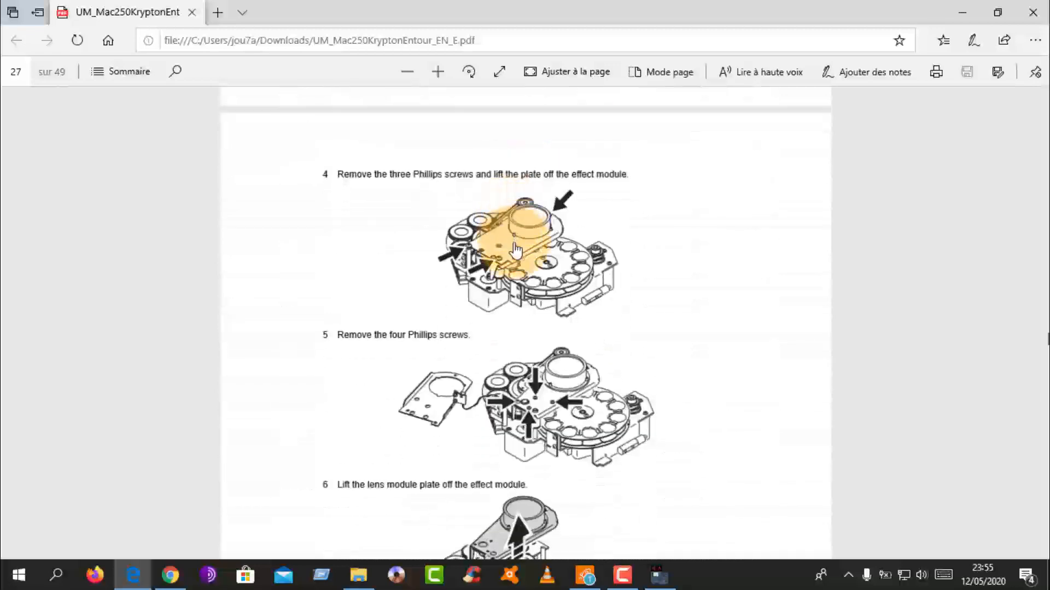
scroll(535, 258, "down", 8)
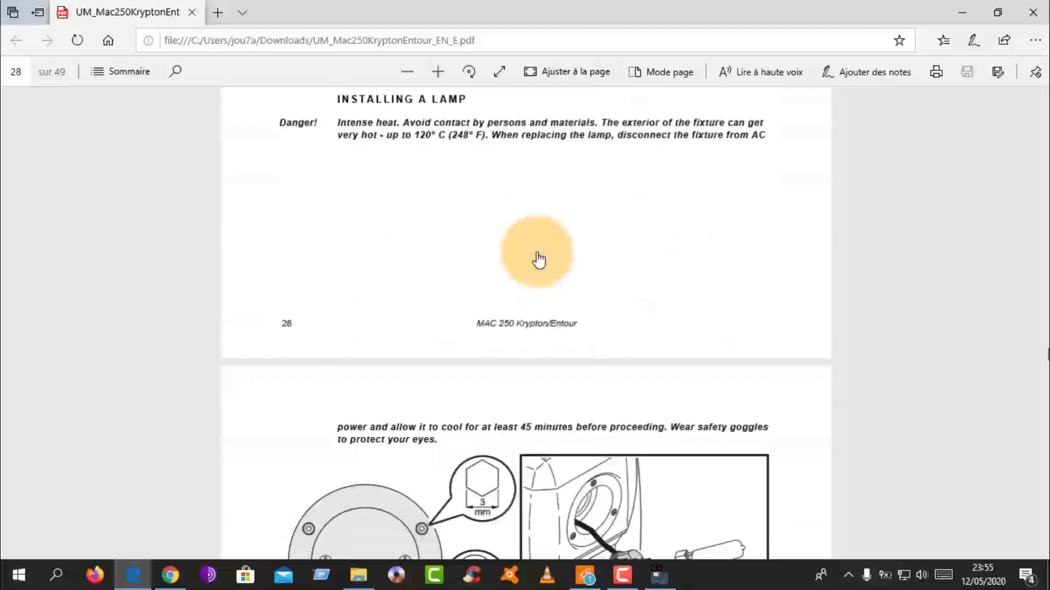
scroll(538, 257, "up", 5)
scroll(536, 241, "down", 11)
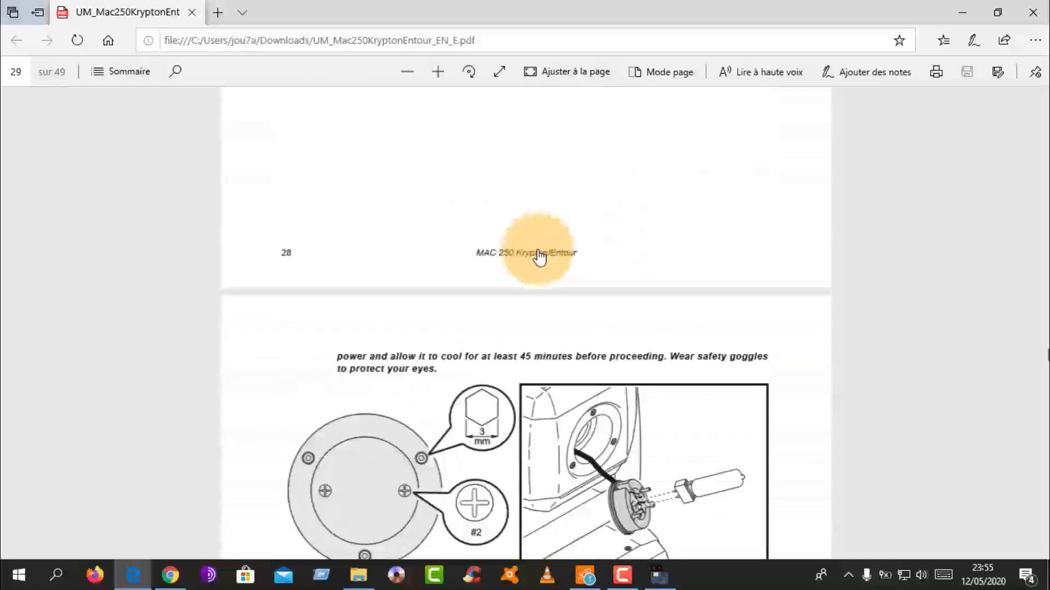
scroll(544, 252, "down", 20)
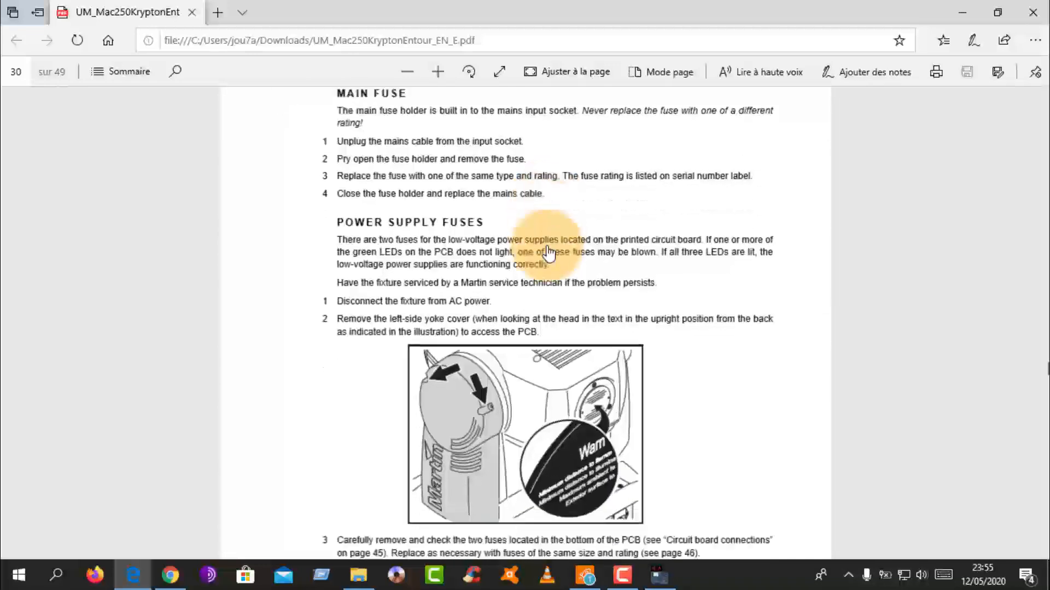
scroll(551, 252, "down", 20)
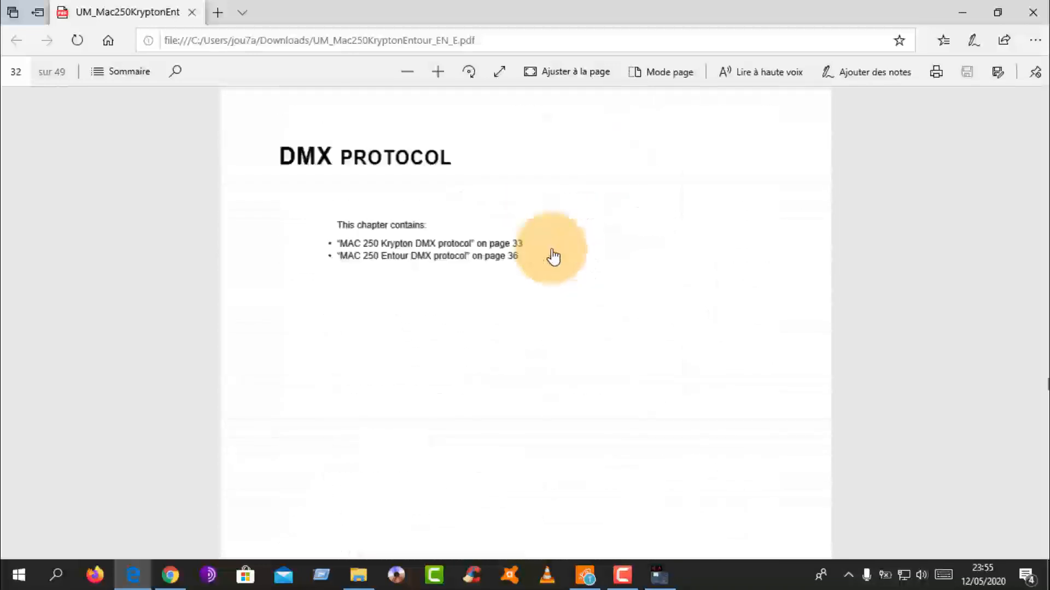
scroll(554, 257, "up", 1)
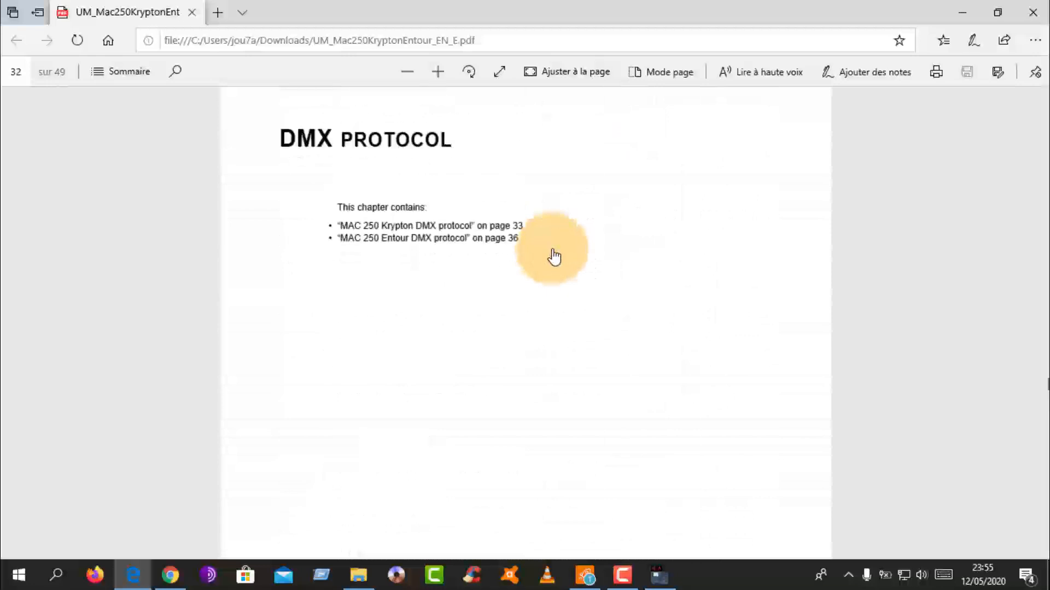
Step: Examine the MAC 250 Krypton DMX protocol table on pages 33 to 35, comparing the 16-bit and 16-bit Extended channels and their functions
scroll(553, 256, "down", 10)
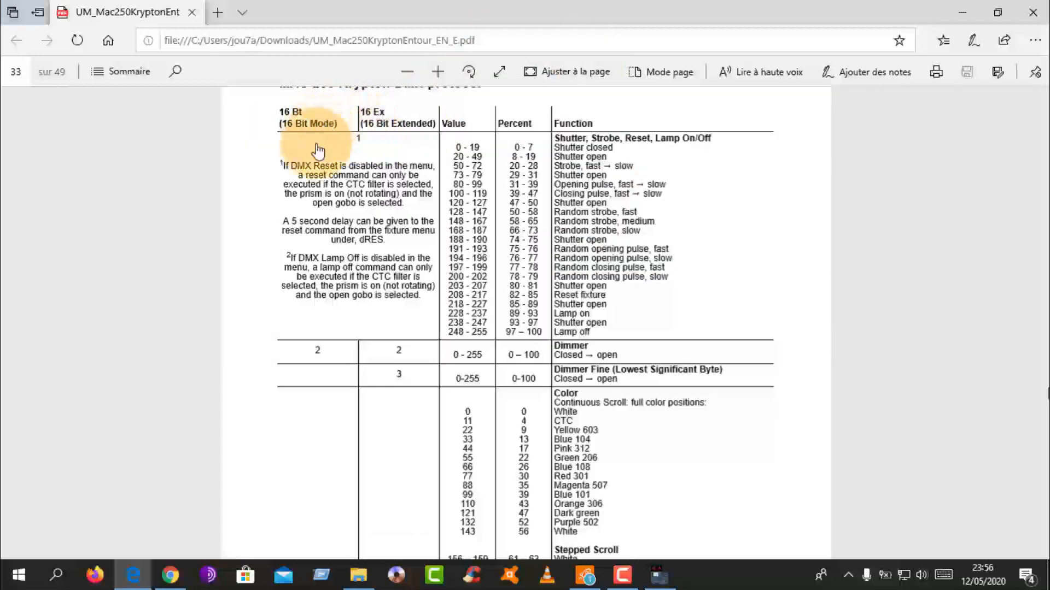
scroll(315, 158, "up", 1)
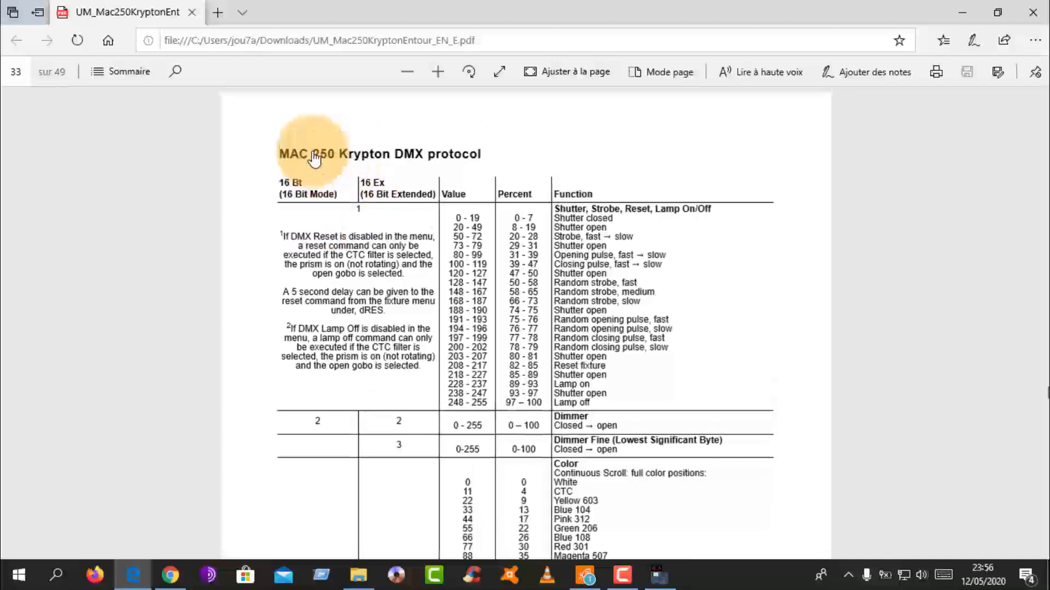
scroll(314, 159, "down", 1)
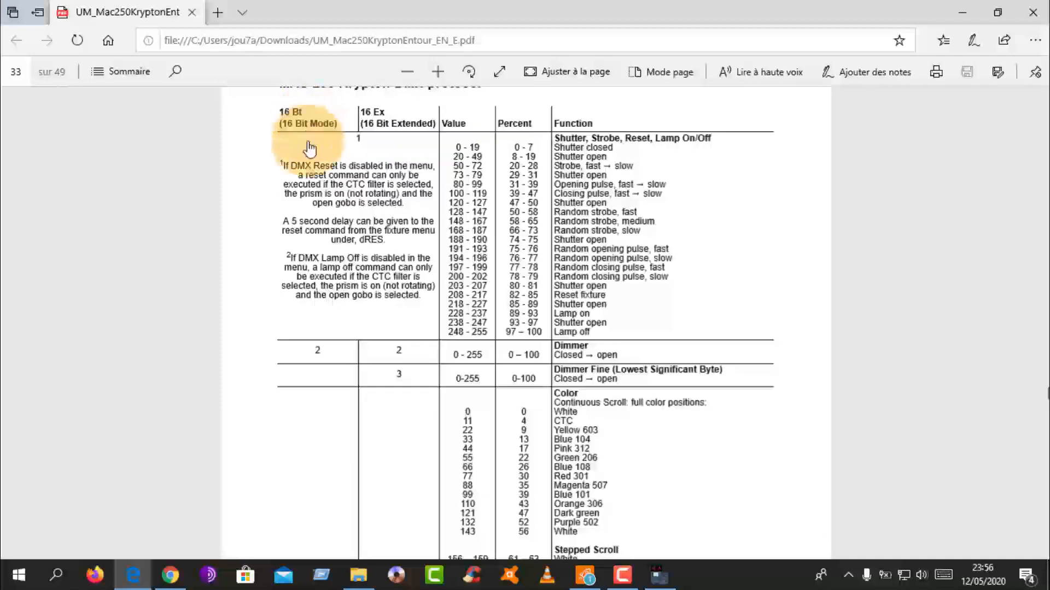
scroll(383, 173, "down", 15)
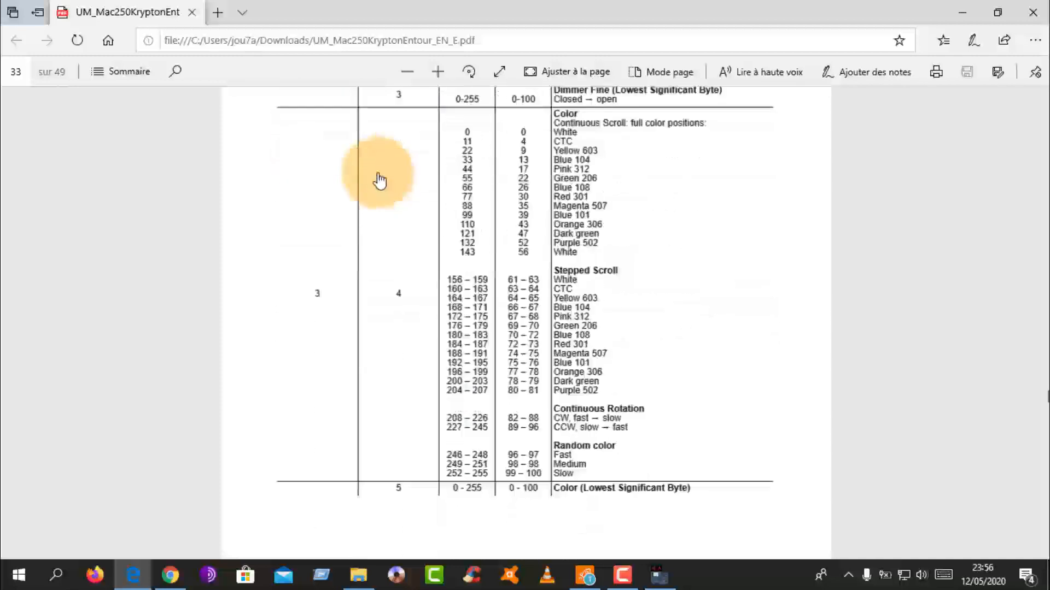
scroll(379, 179, "down", 3)
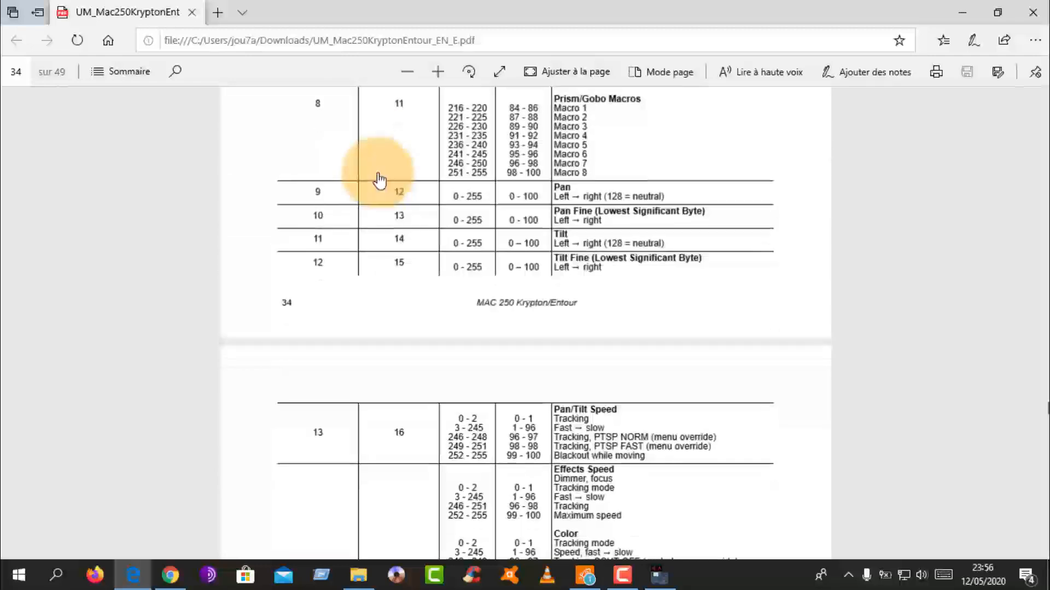
scroll(379, 179, "down", 4)
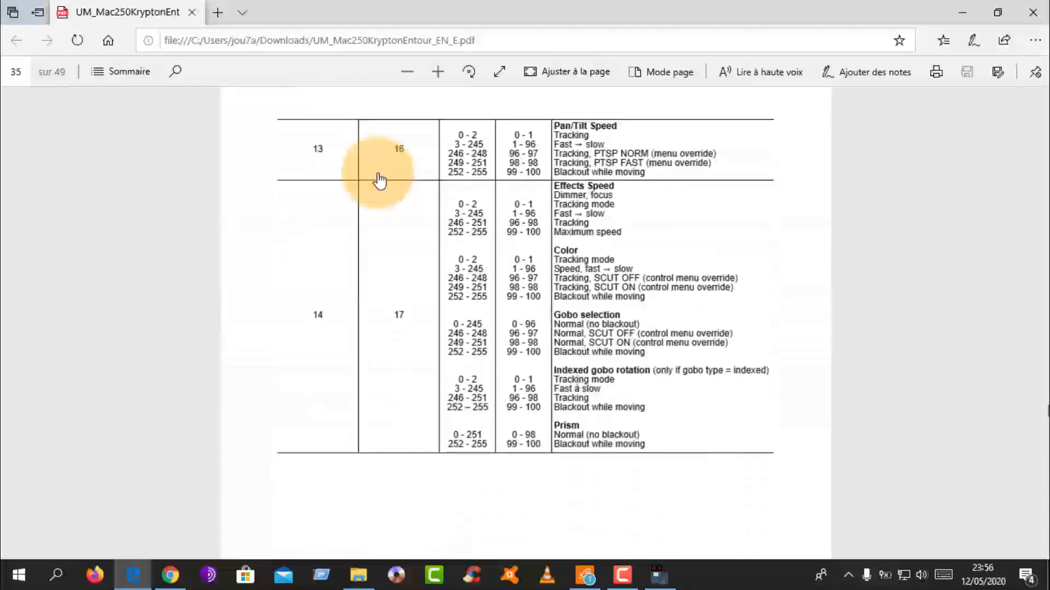
scroll(379, 180, "up", 12)
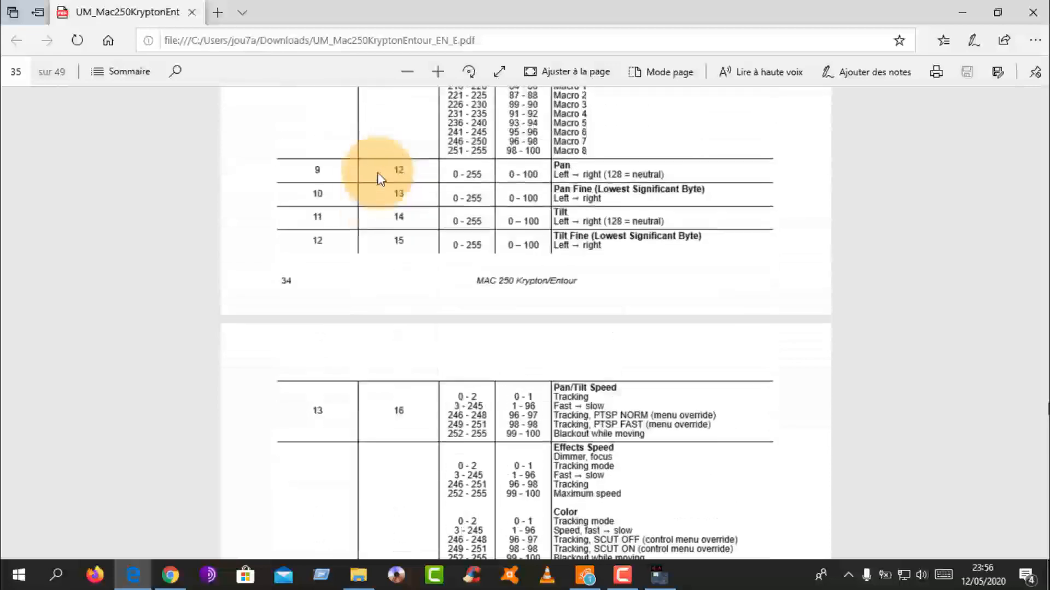
scroll(384, 171, "up", 12)
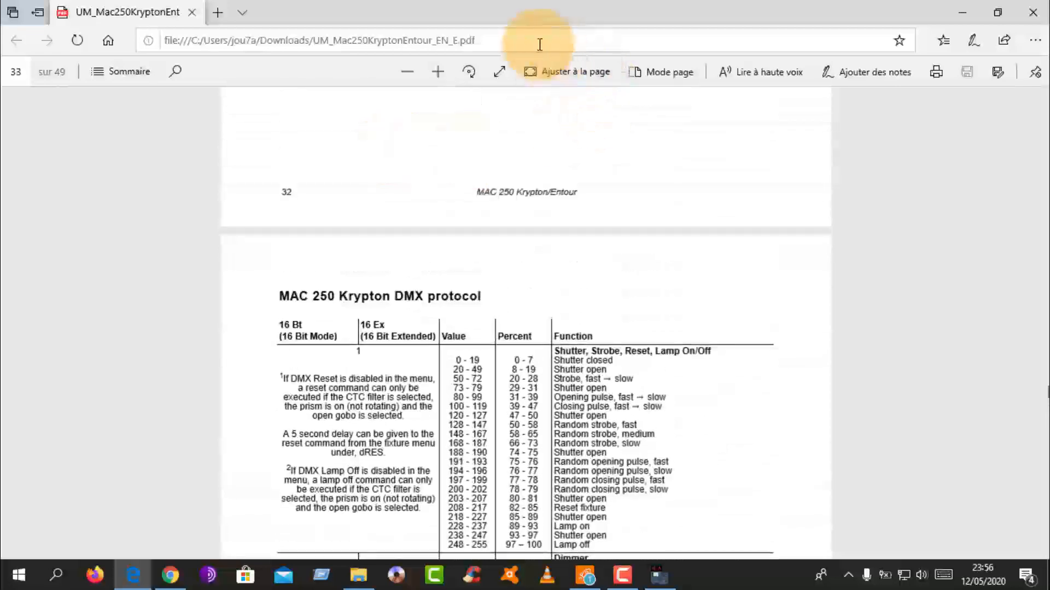
Step: Reduce the PDF manual's window to half the screen and maximize the File Explorer window showing the Downloads folder
double_click(520, 11)
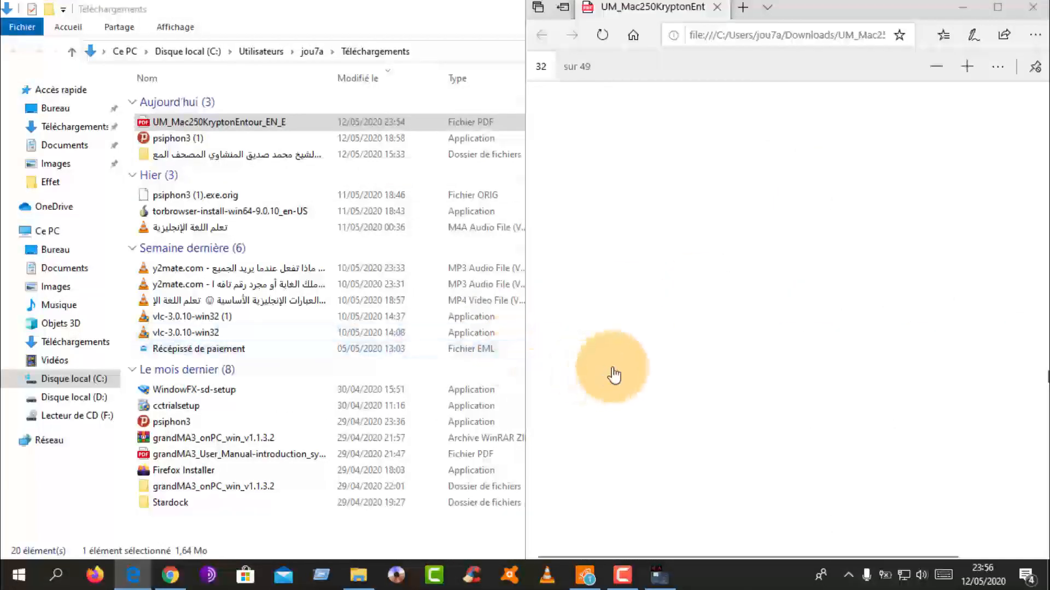
double_click(419, 23)
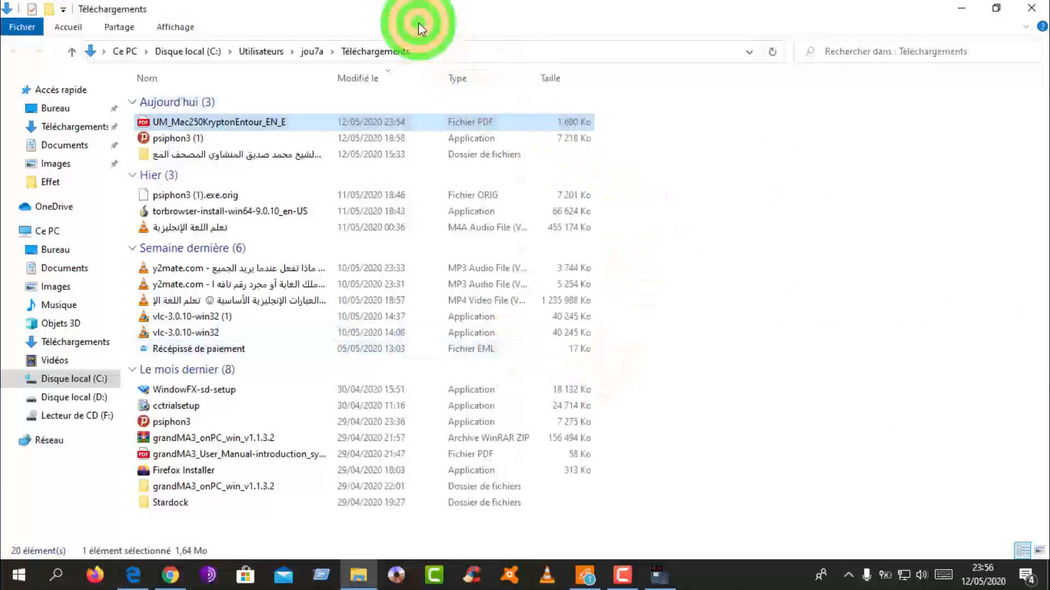
Step: Close the Downloads folder and the Chrome search window, switch to grandMA onPC, and dismiss the CCleaner notification
left_click(1035, 12)
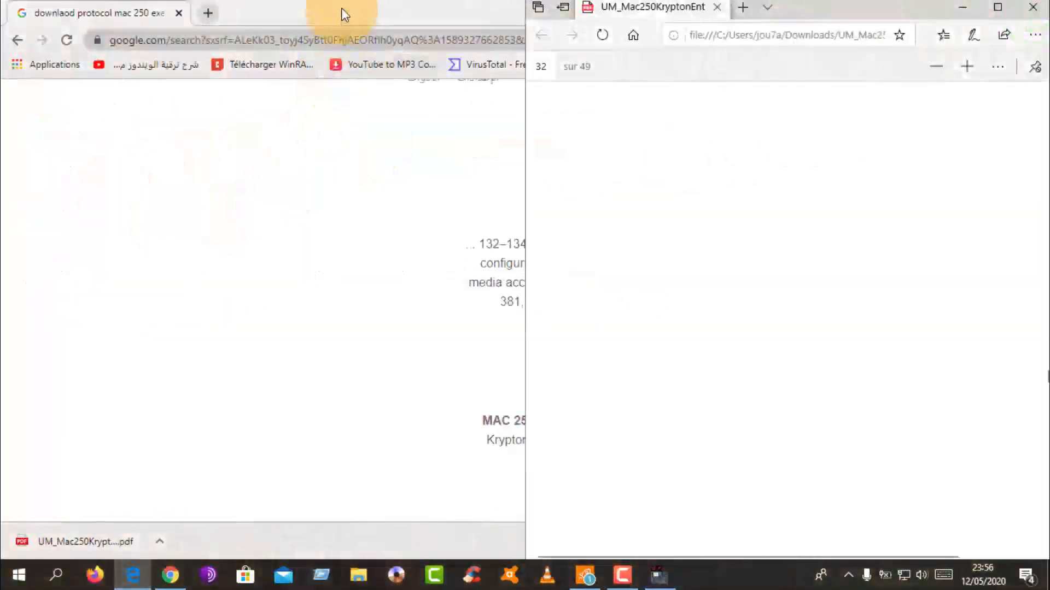
double_click(341, 8)
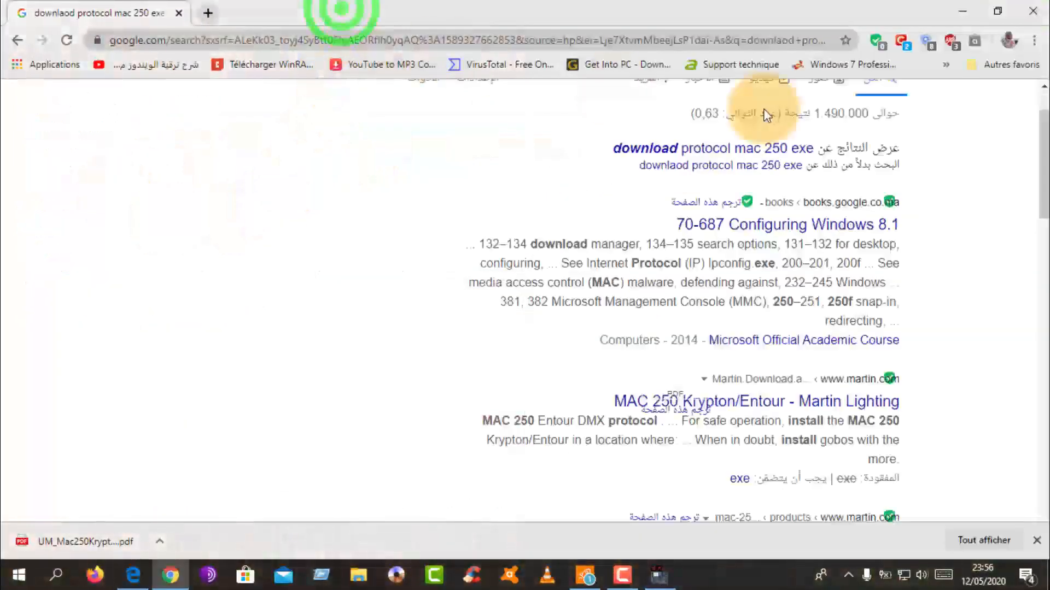
left_click(1029, 17)
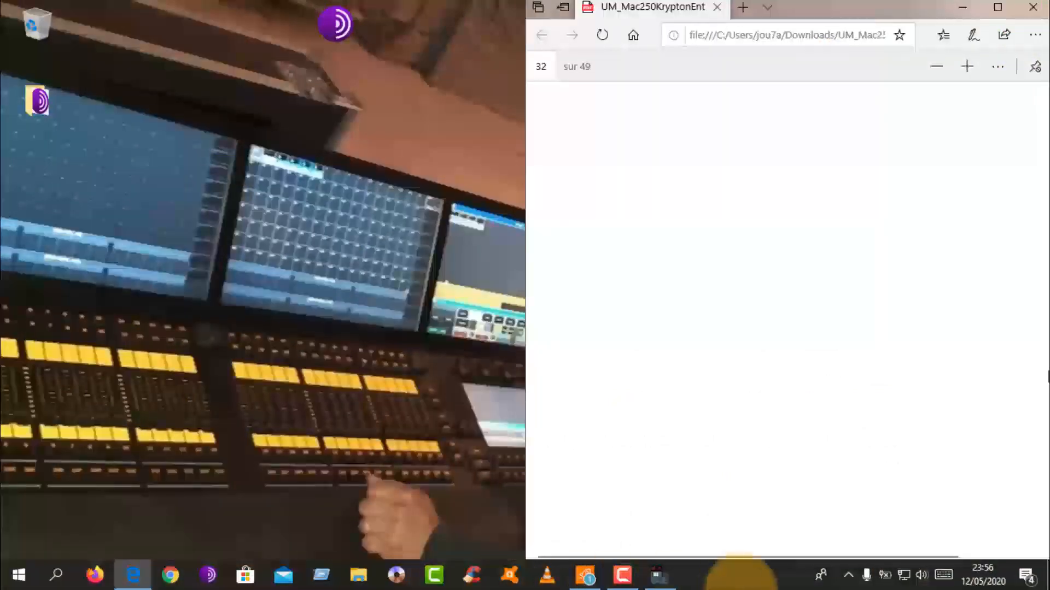
left_click(660, 575)
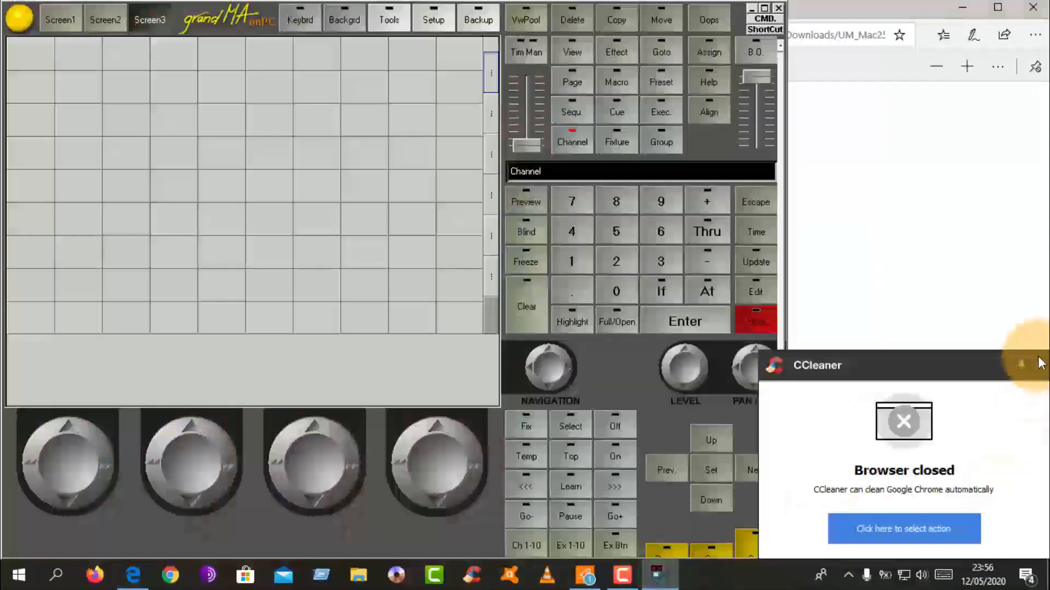
left_click(1035, 366)
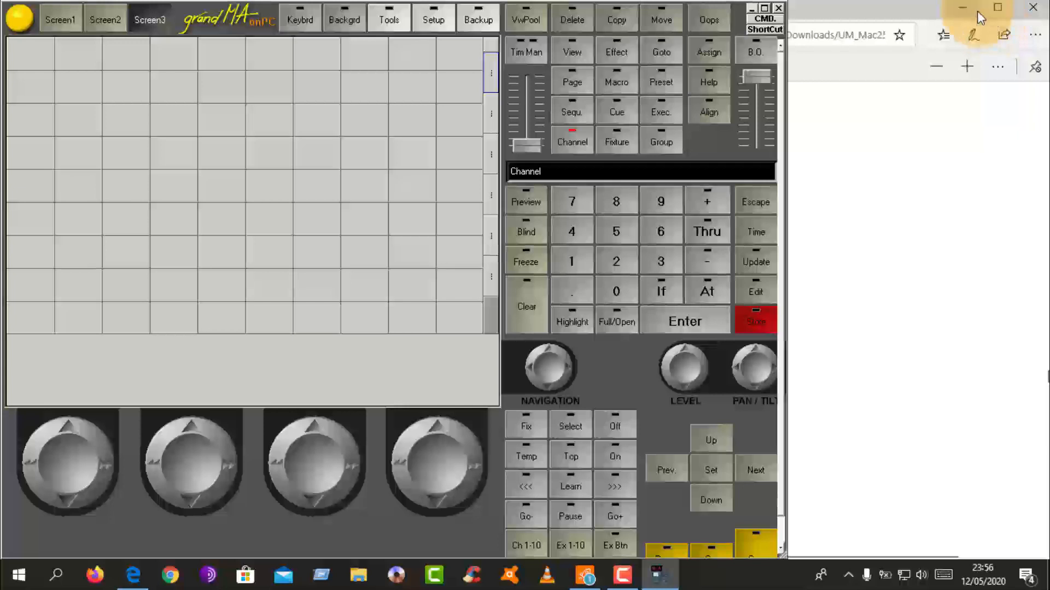
Step: Show the MAC 250 Krypton DMX protocol table on page 33 of the PDF and place its window beside grandMA onPC
left_click(997, 8)
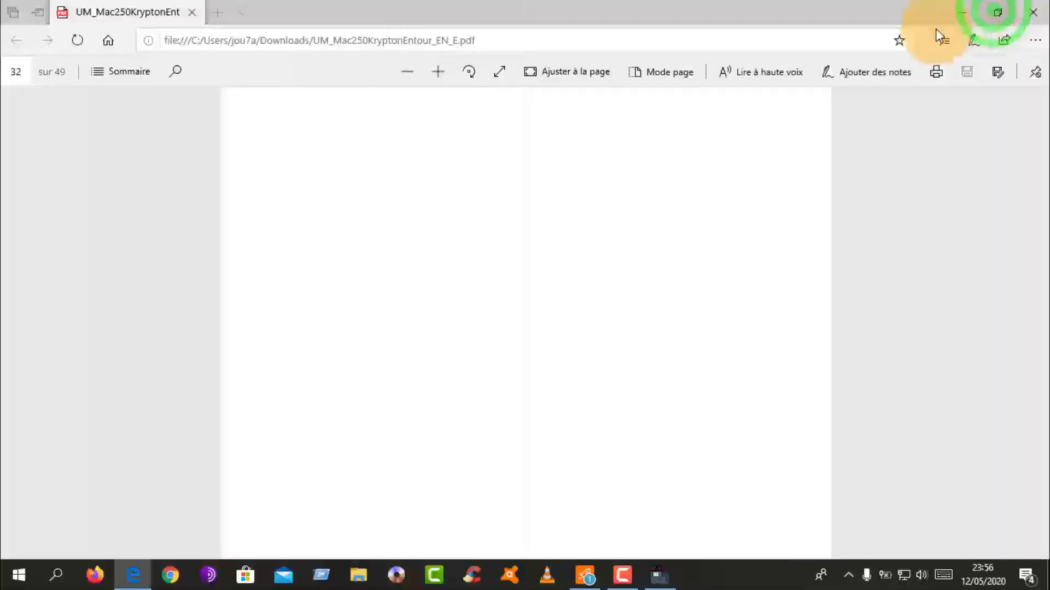
scroll(782, 272, "down", 6)
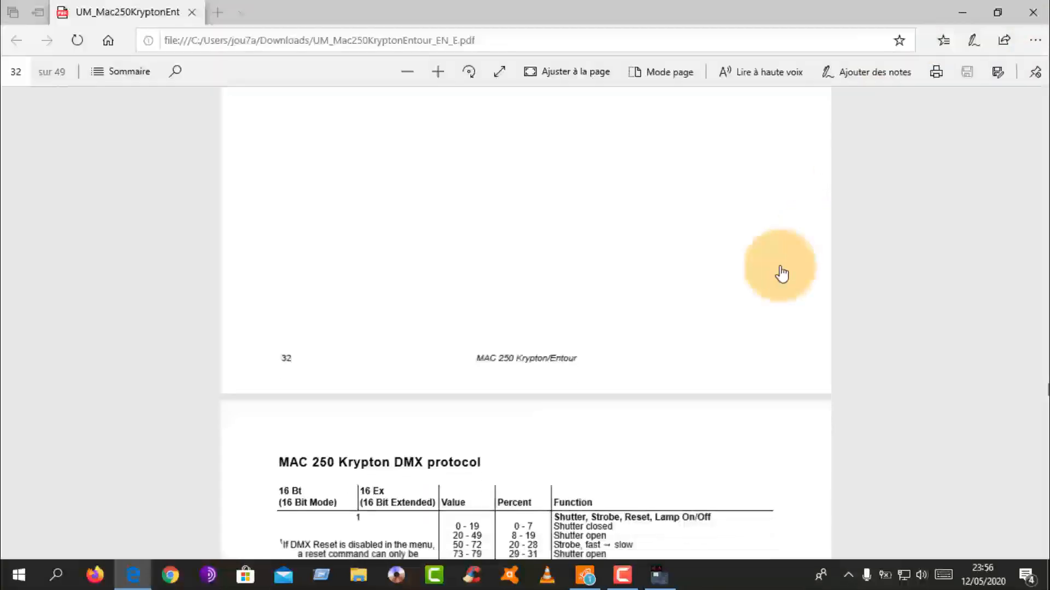
scroll(781, 272, "down", 5)
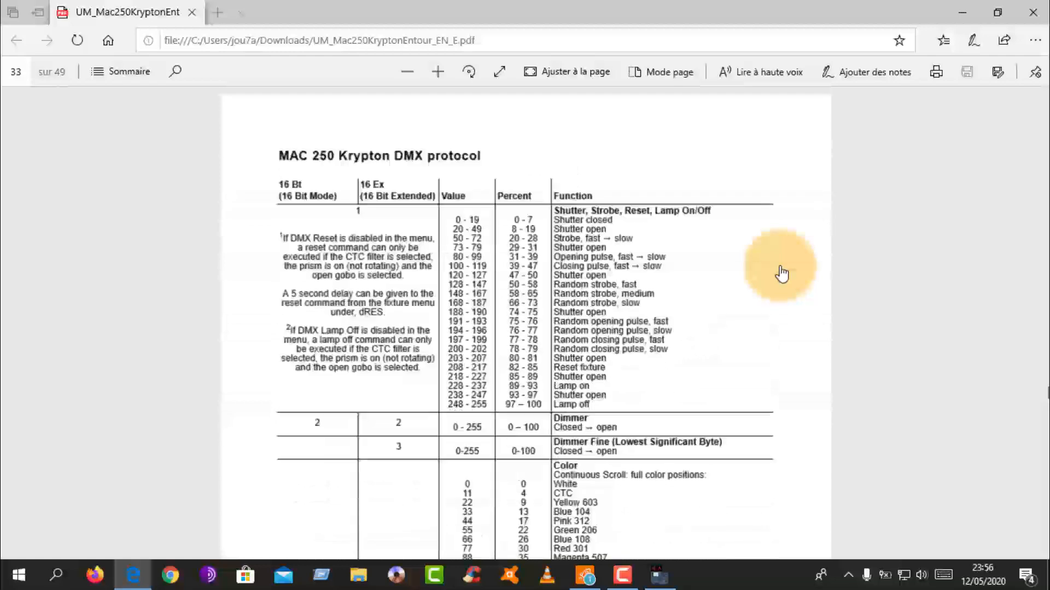
scroll(781, 272, "up", 3)
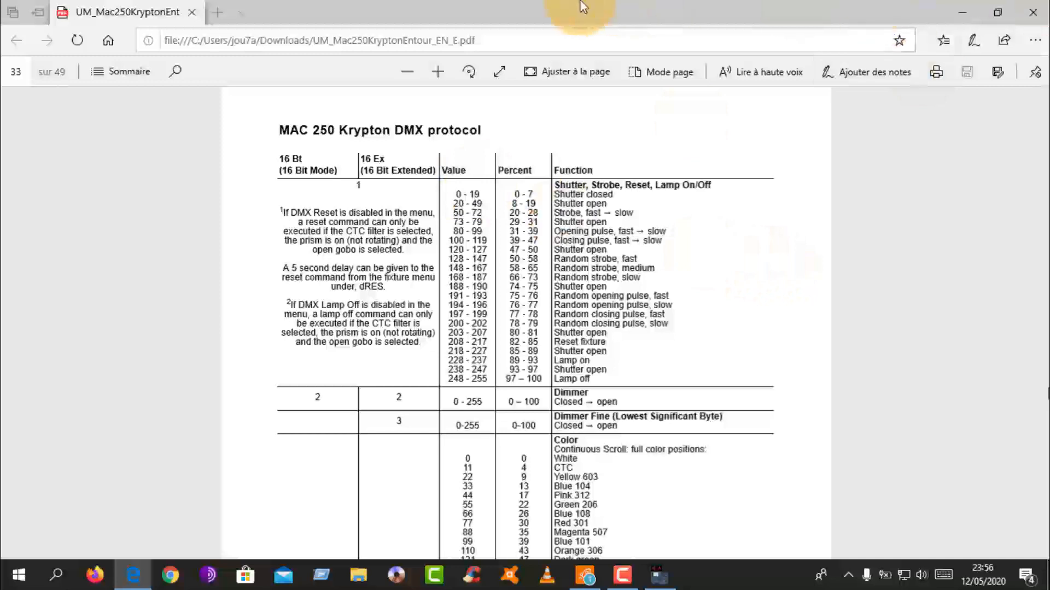
left_click_drag(560, 10, 558, 6)
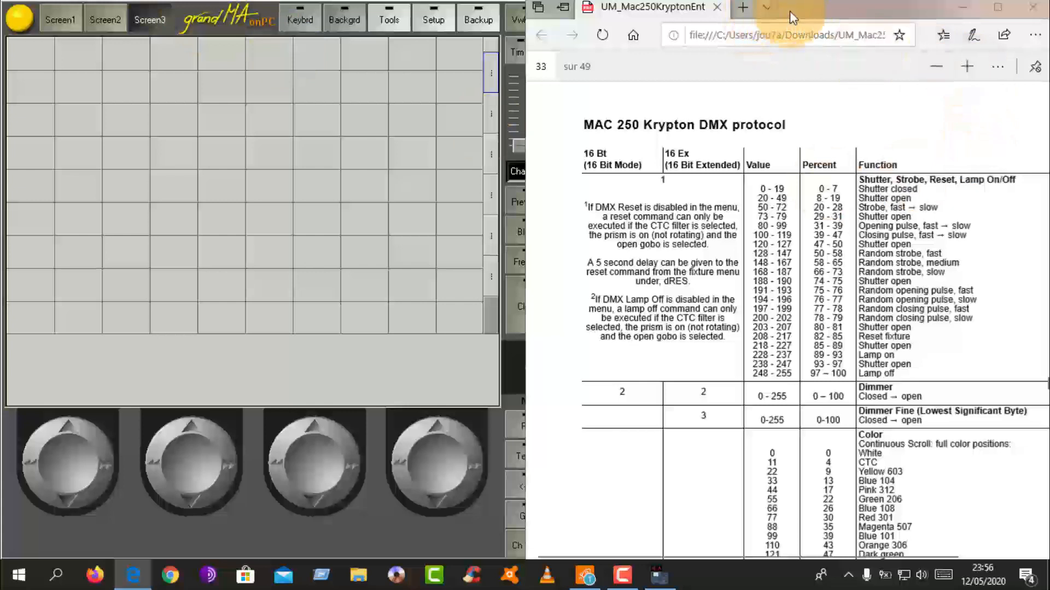
left_click_drag(789, 11, 900, 46)
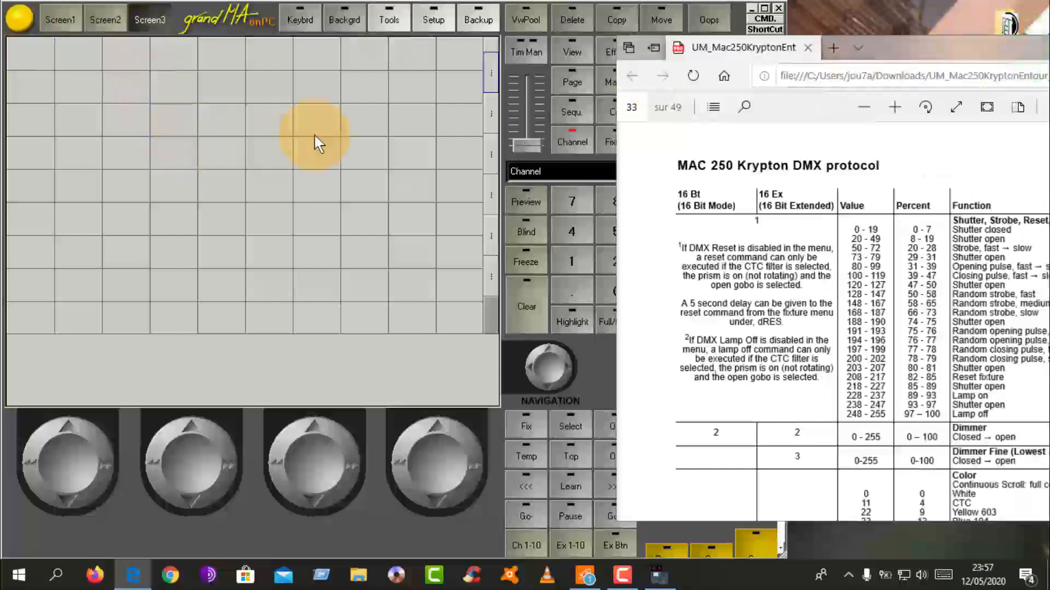
Step: Open the Fixture Types setup in grandMA onPC with full access, dismissing the new layer name prompt, and add a new fixture type line
left_click(360, 527)
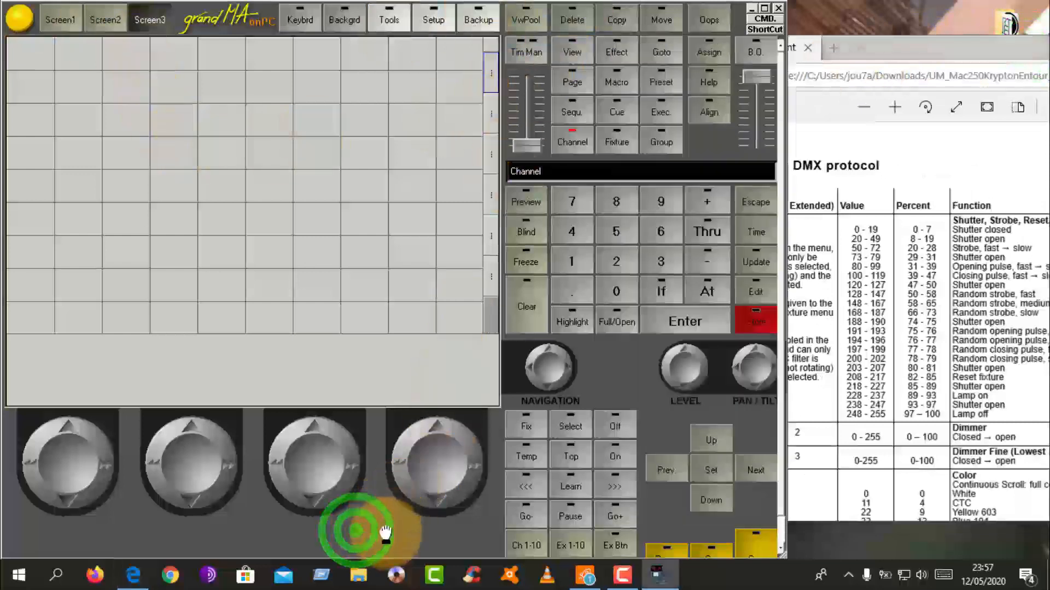
left_click(427, 19)
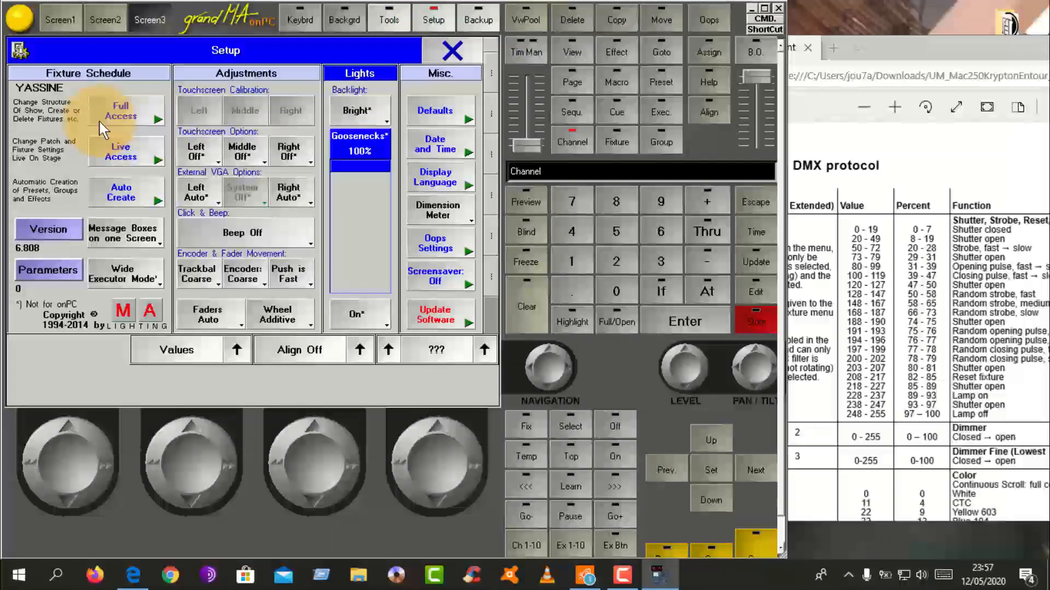
left_click(132, 116)
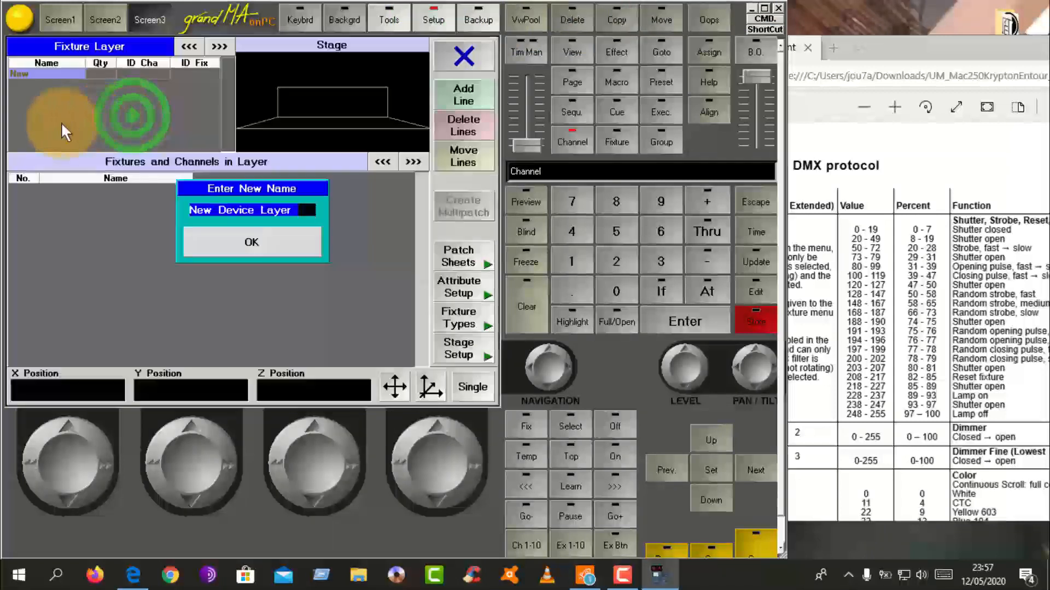
left_click(331, 261)
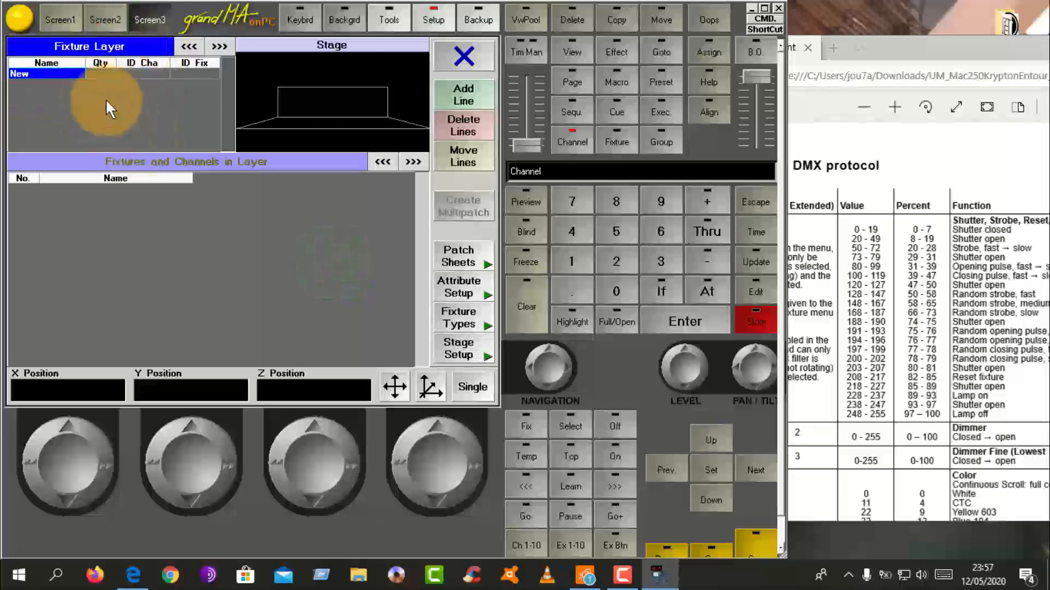
left_click(454, 321)
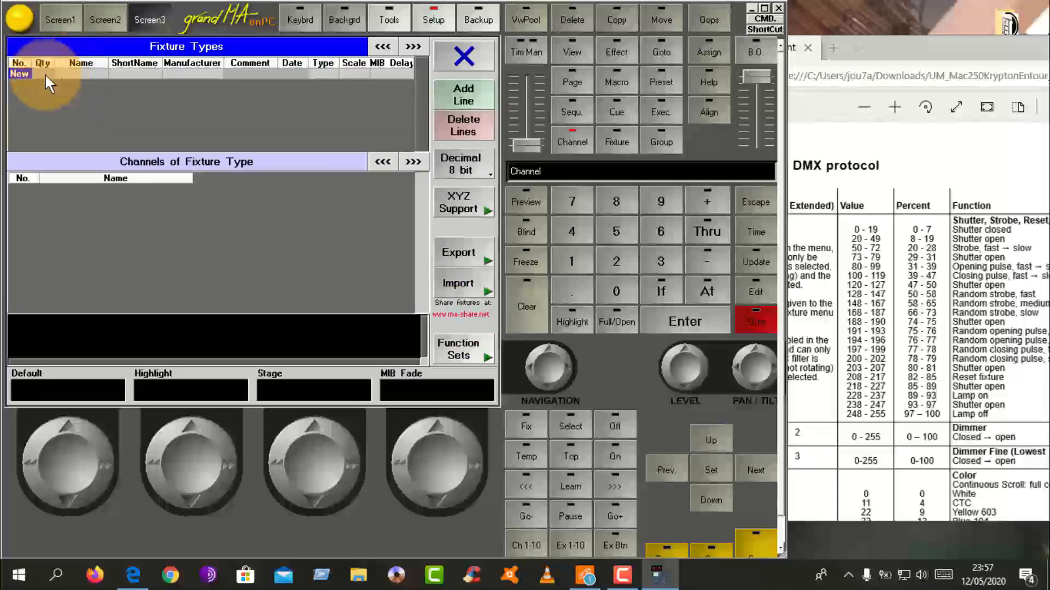
left_click(463, 98)
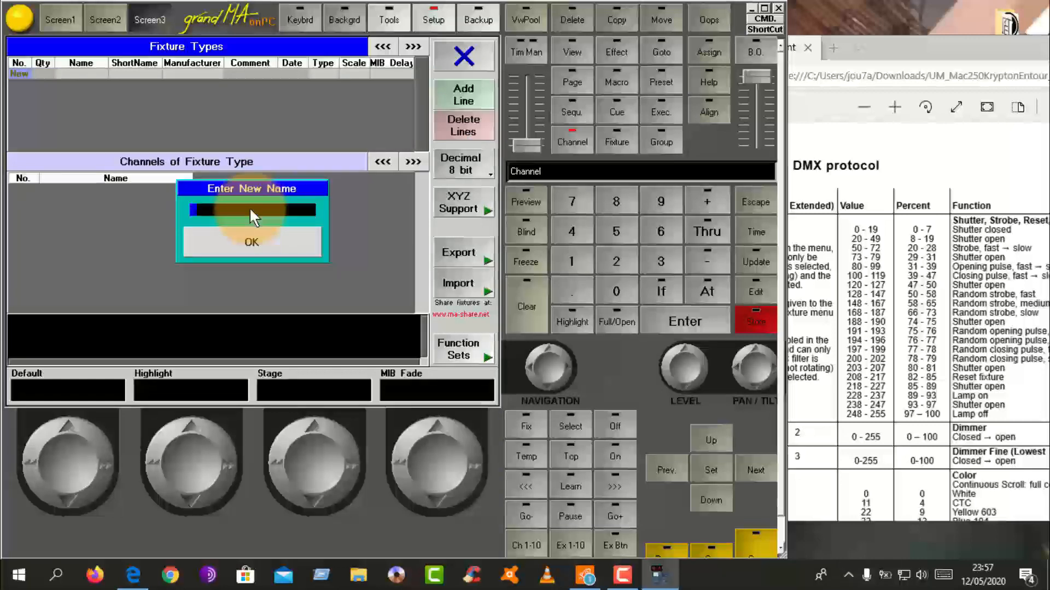
type("jou7a")
key("BackSpace")
key("BackSpace")
key("BackSpace")
key("BackSpace")
key("BackSpace")
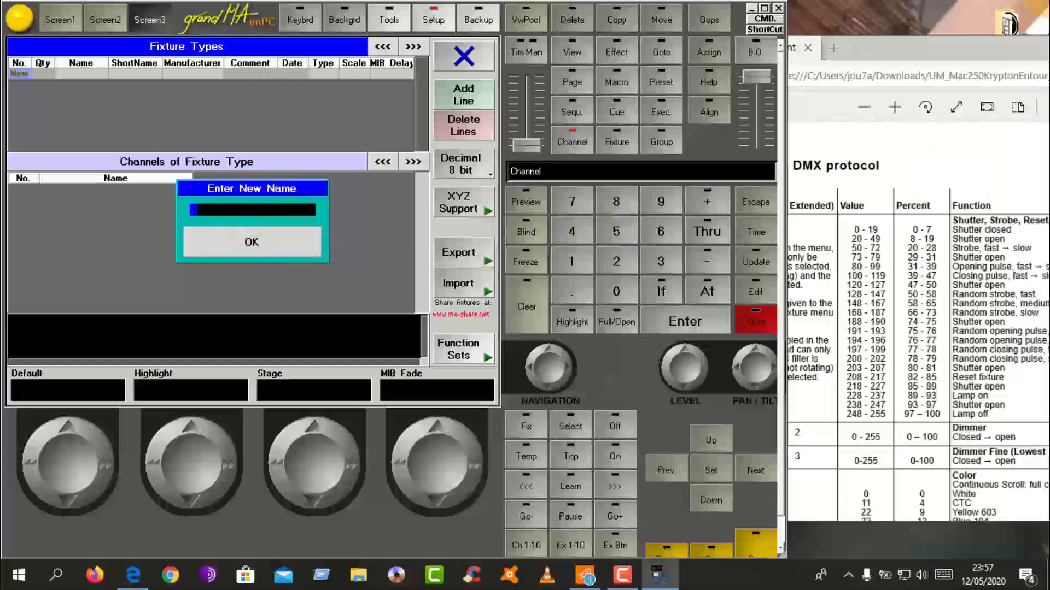
Step: Check the fixture model in the PDF manual and name the new fixture type "mac 250"
left_click(933, 47)
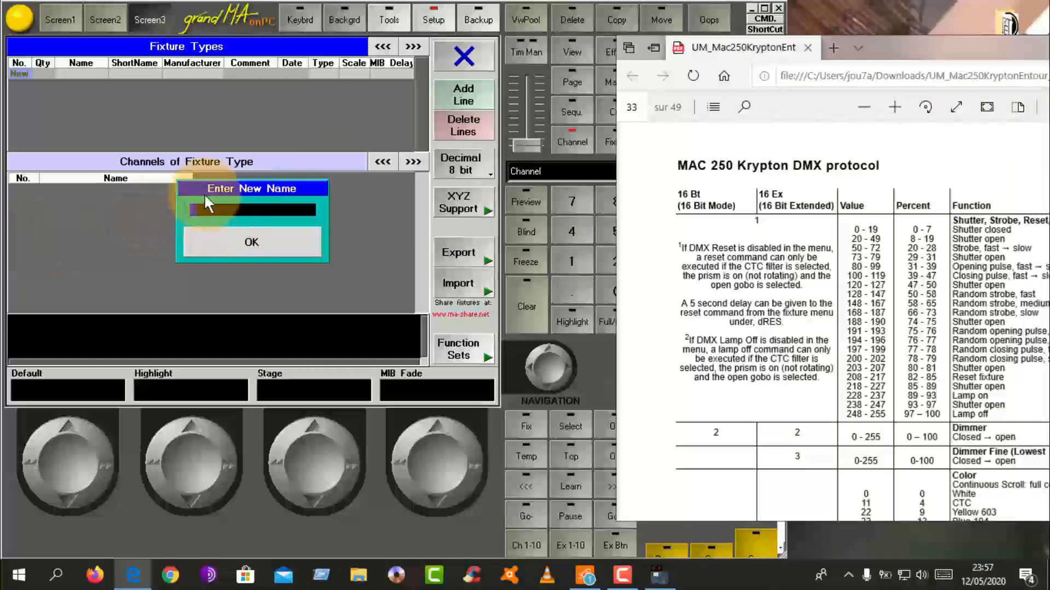
left_click(211, 212)
type("mac 2")
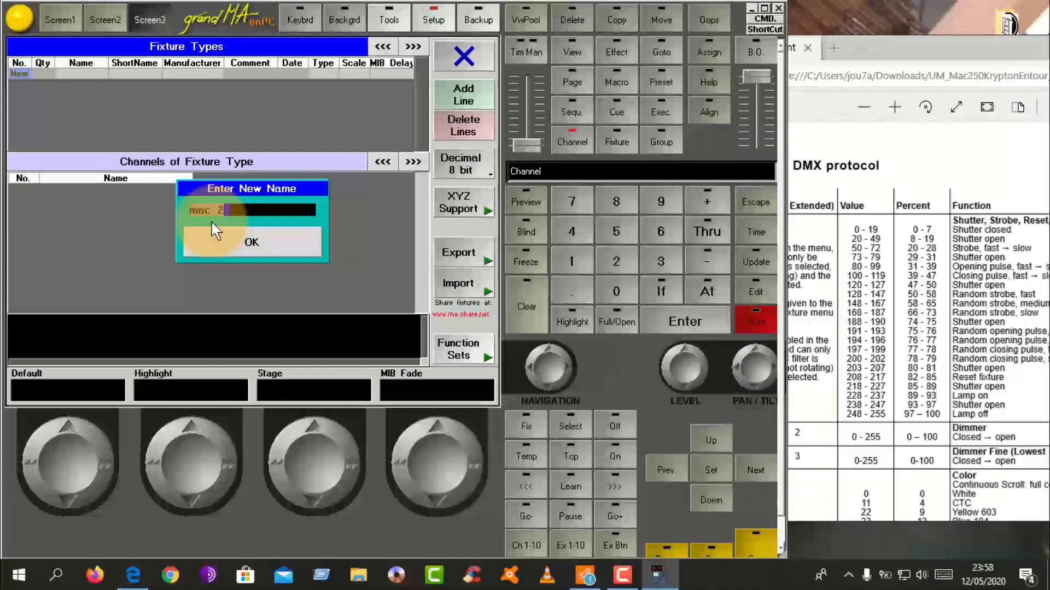
type("50")
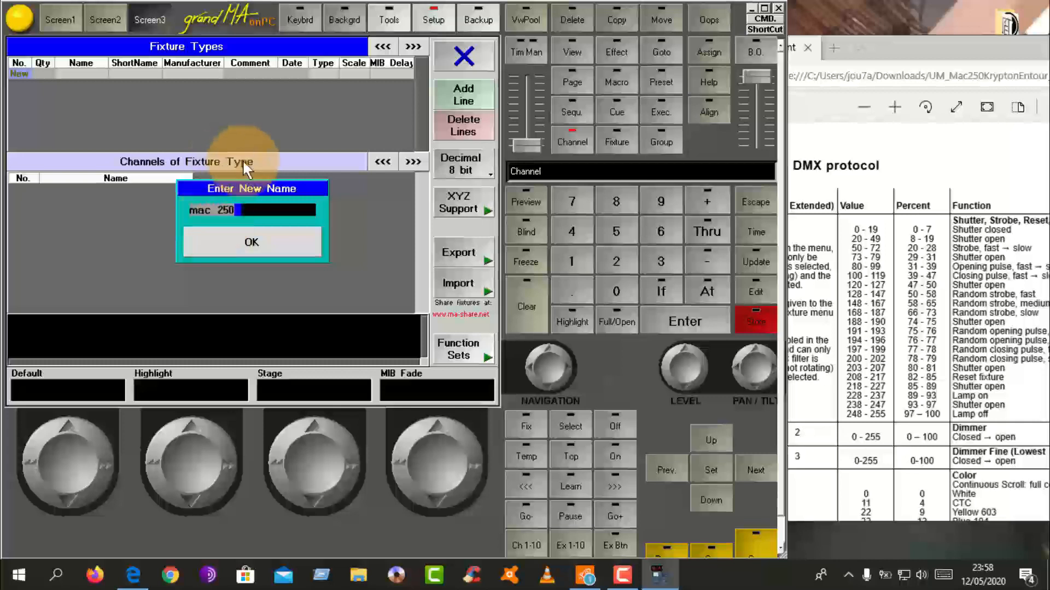
left_click(241, 250)
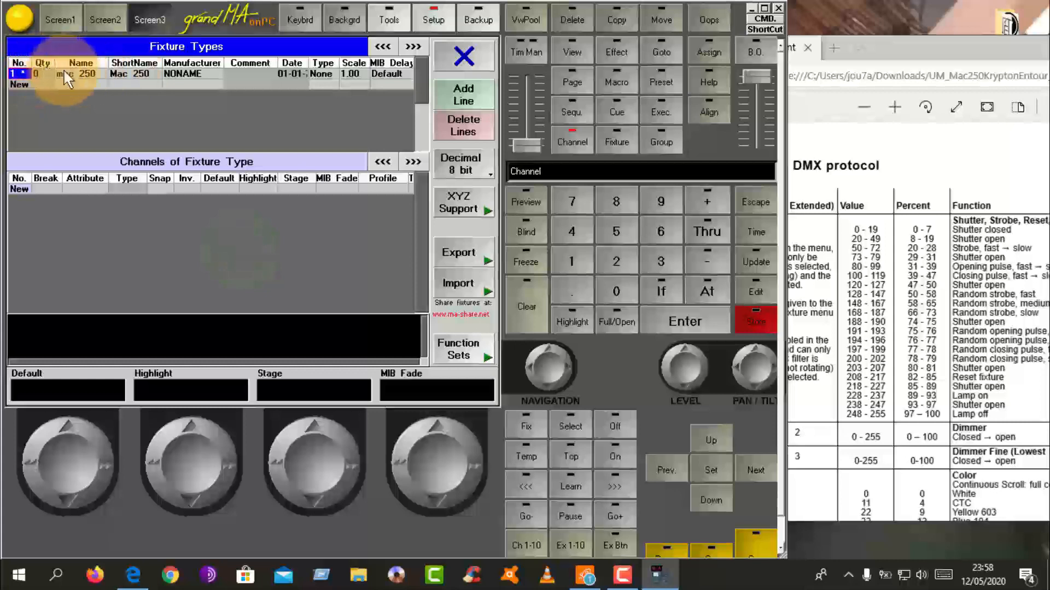
Step: Replace the manufacturer of the mac 250 fixture type with the creator's own nickname
left_click(190, 71)
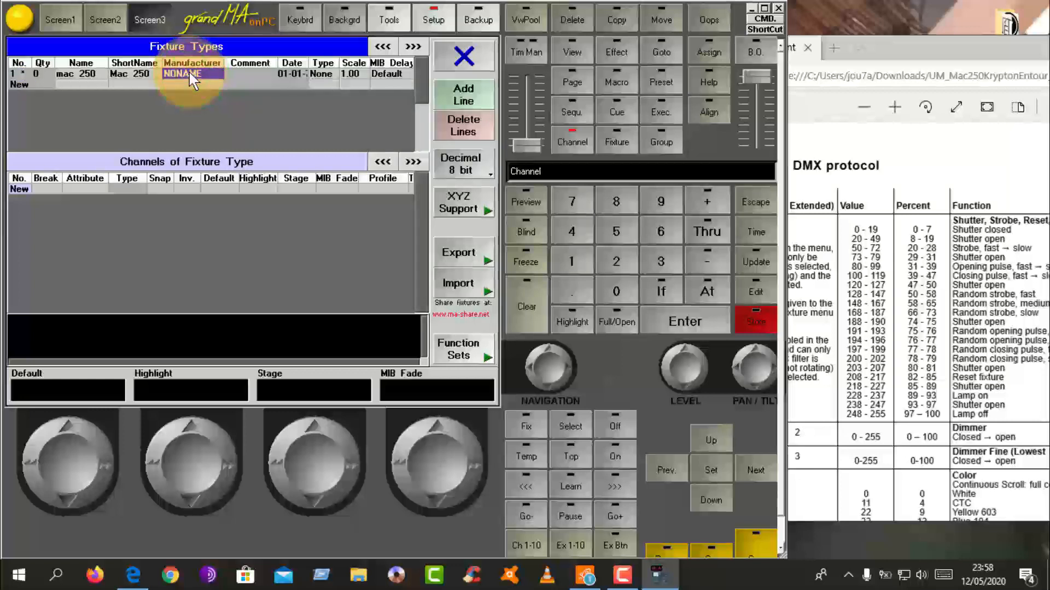
left_click(189, 72)
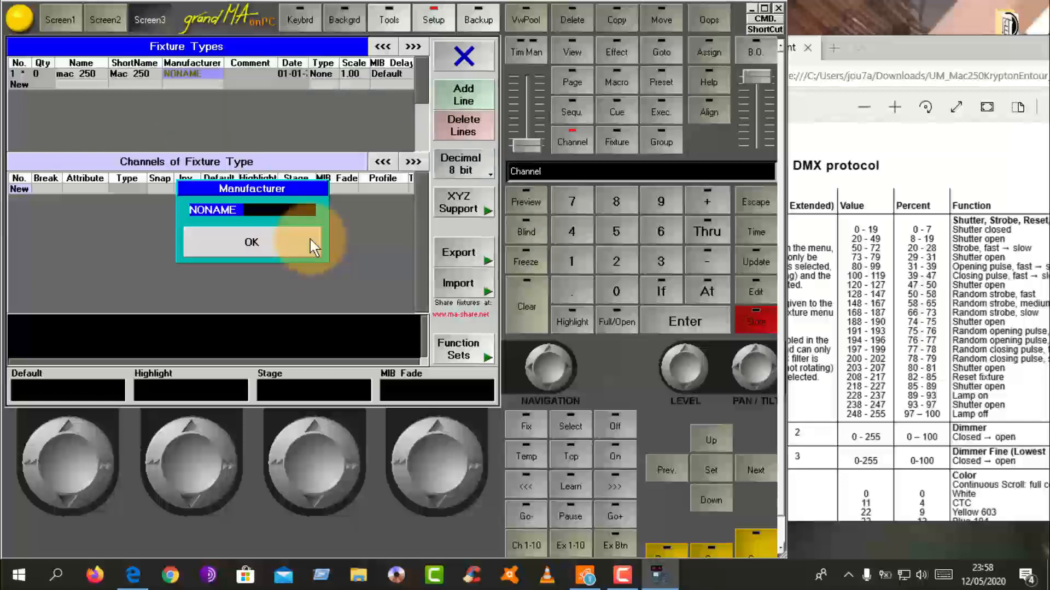
type("jou7a")
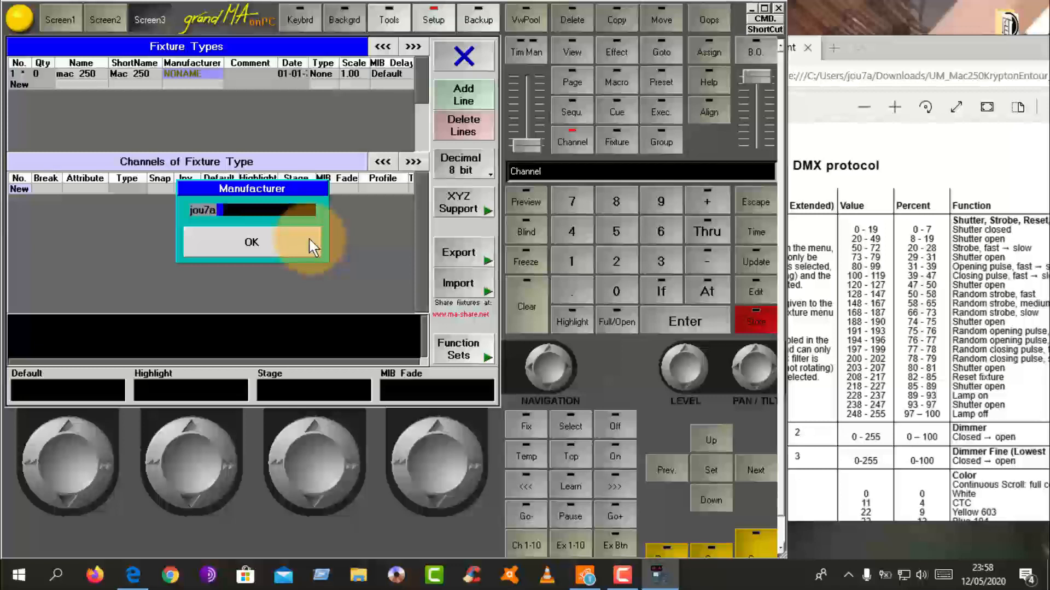
left_click(251, 245)
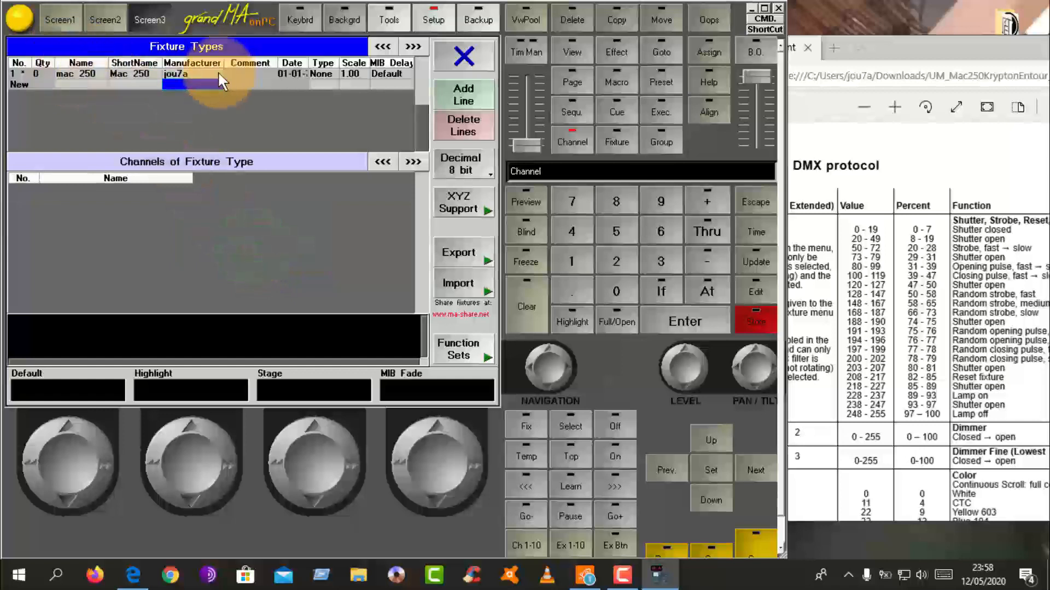
Step: Add the Beam1 attribute Strb with type Coarse as channel 1 of the mac 250 fixture type, following the PDF's protocol table
left_click(148, 82)
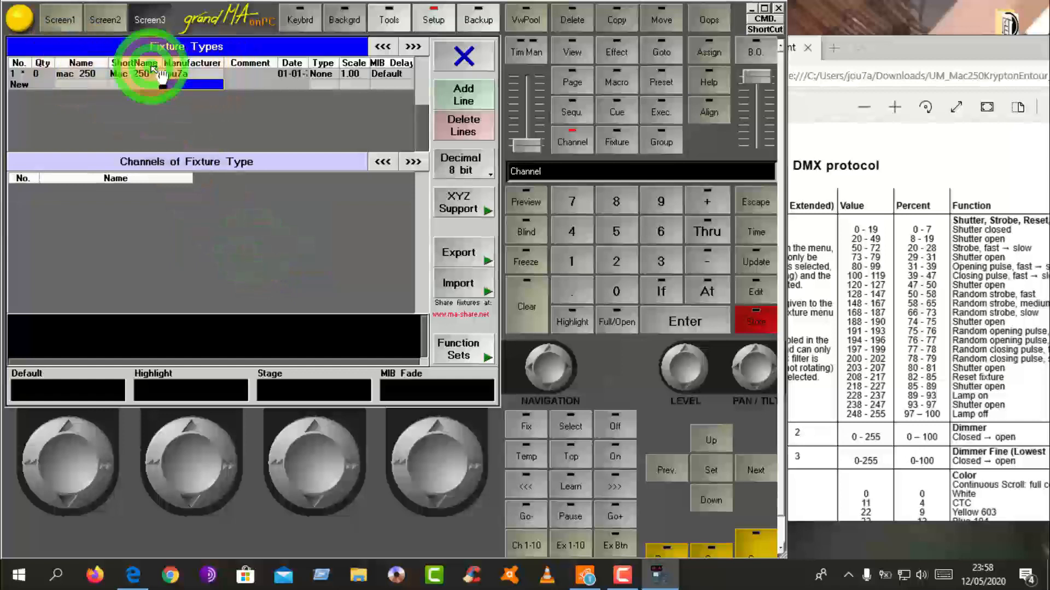
left_click(28, 70)
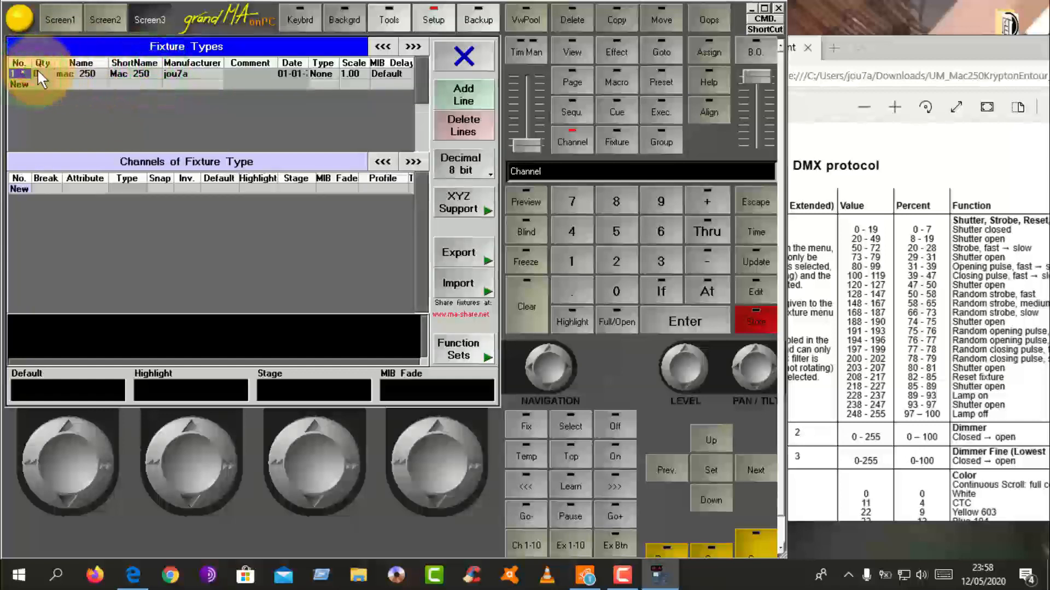
left_click(55, 187)
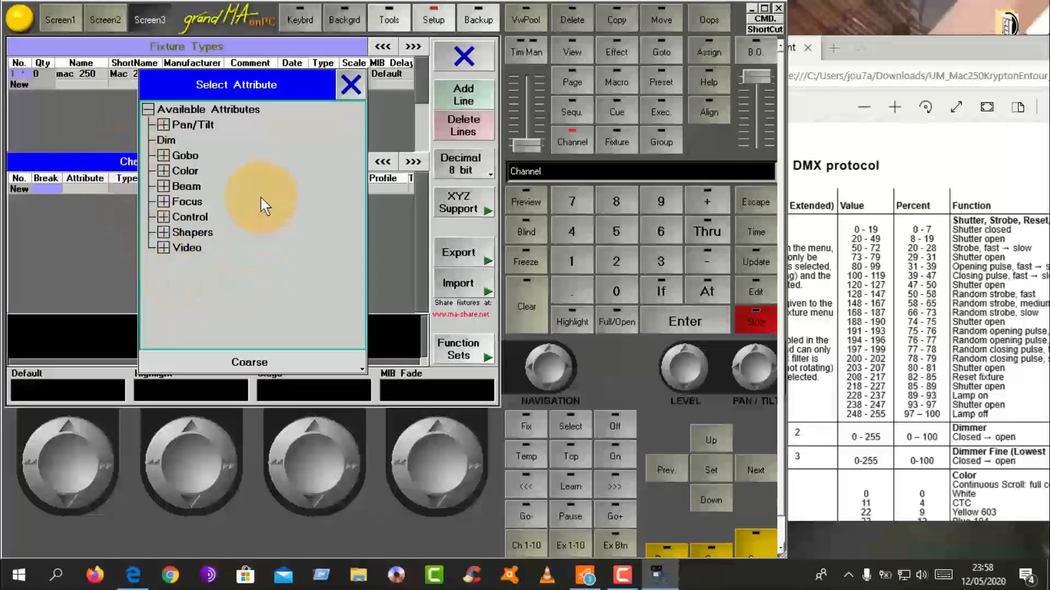
left_click(897, 48)
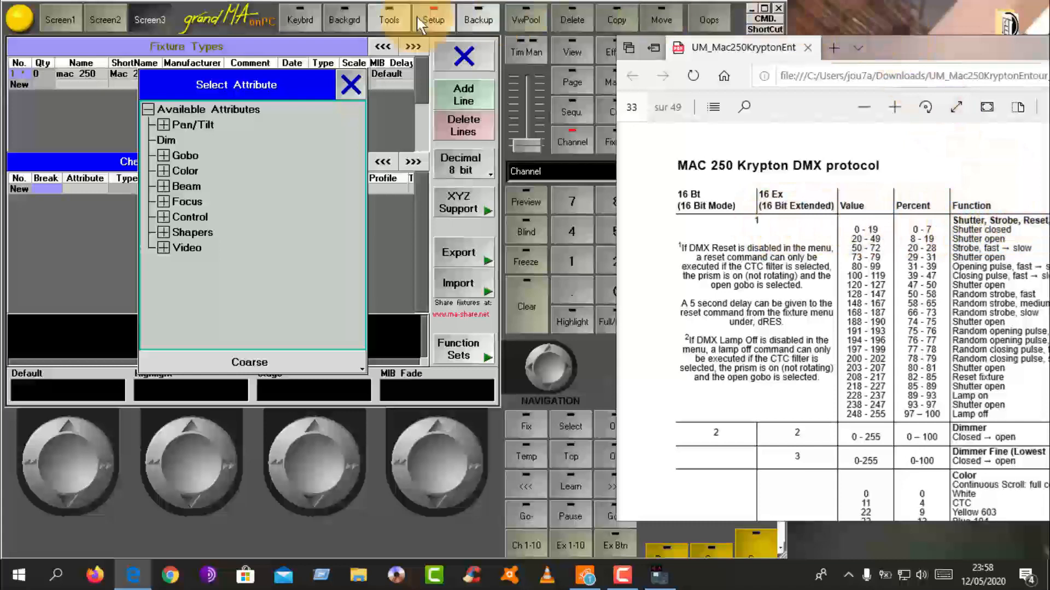
left_click(231, 84)
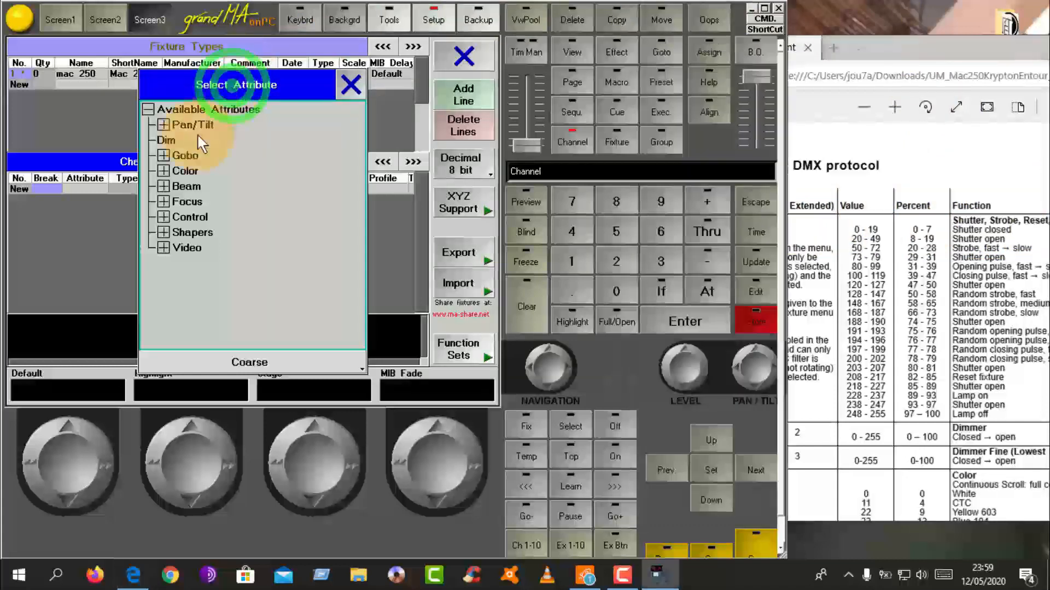
left_click(165, 188)
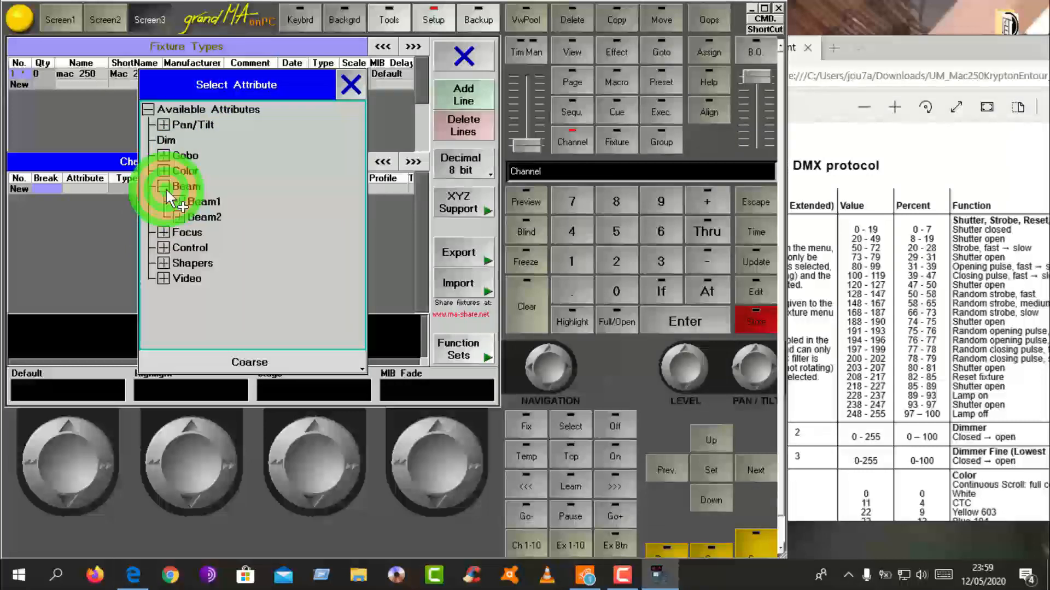
left_click(178, 201)
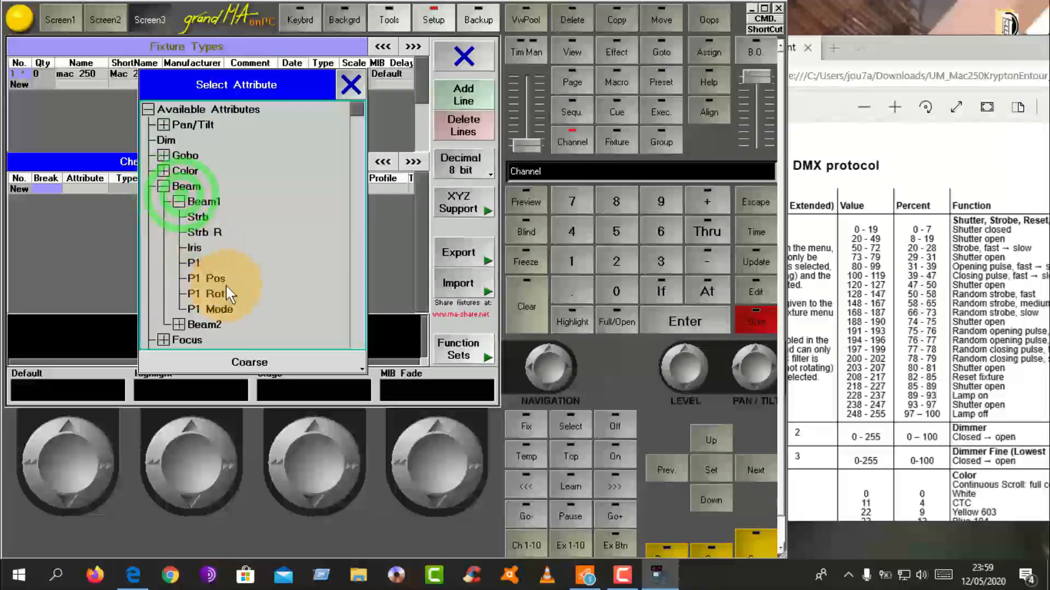
double_click(195, 217)
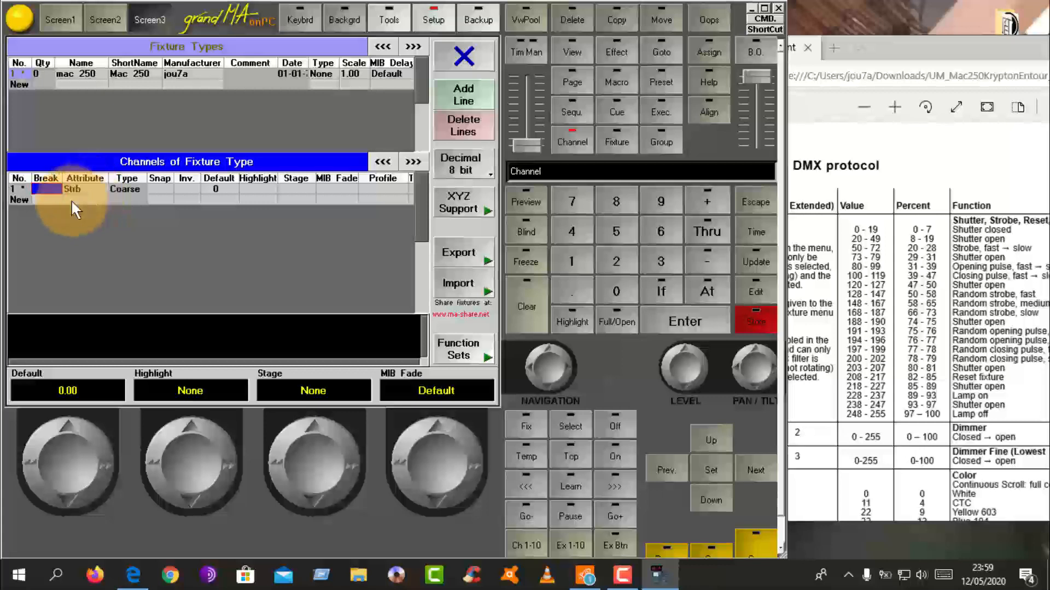
Step: Check channel 2 in the PDF's protocol table and add the Dim attribute with type Coarse as channel 2 of the mac 250
left_click(901, 49)
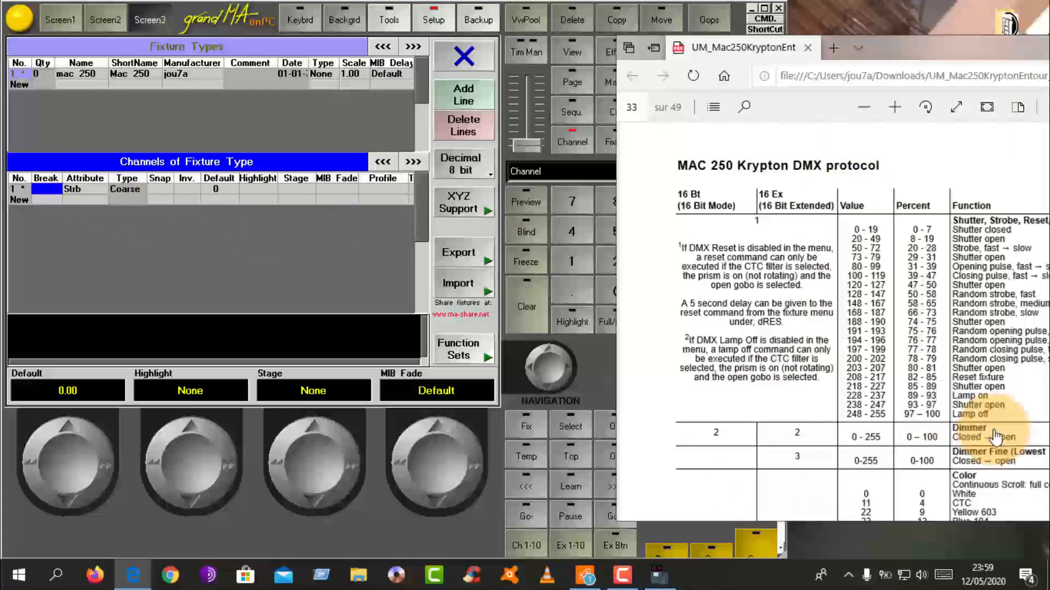
left_click(41, 199)
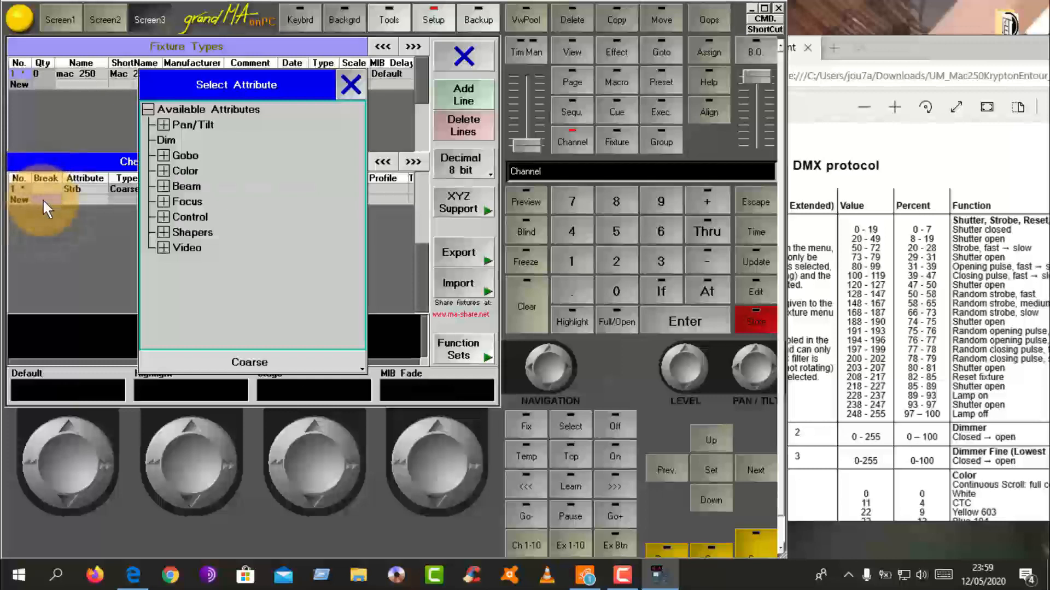
left_click(161, 138)
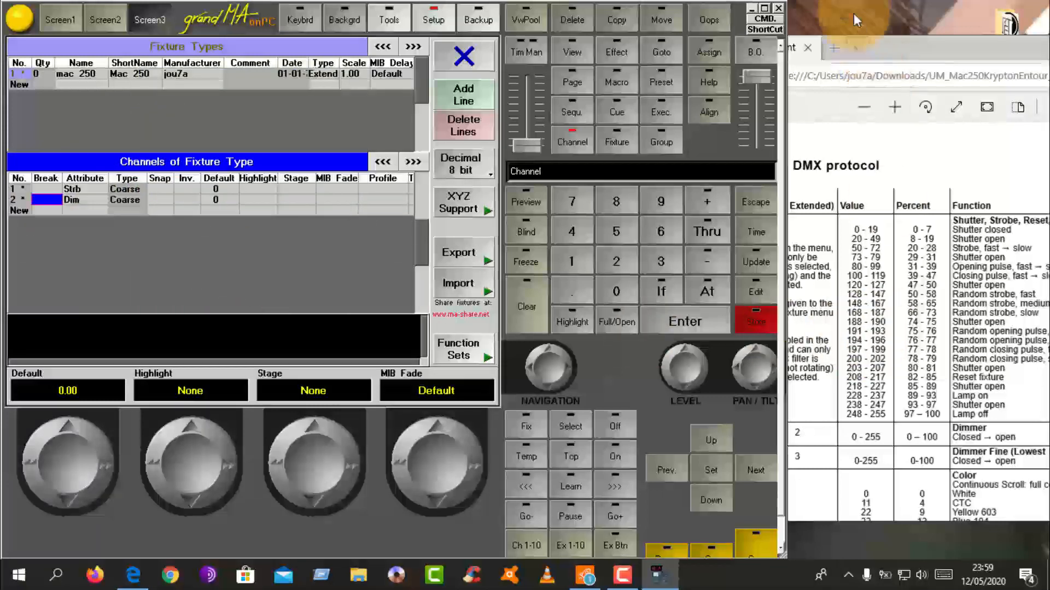
Step: Check the 16 Bit Mode color channel in the PDF and add the Color1 attribute C1 with type Coarse as channel 3
left_click(896, 40)
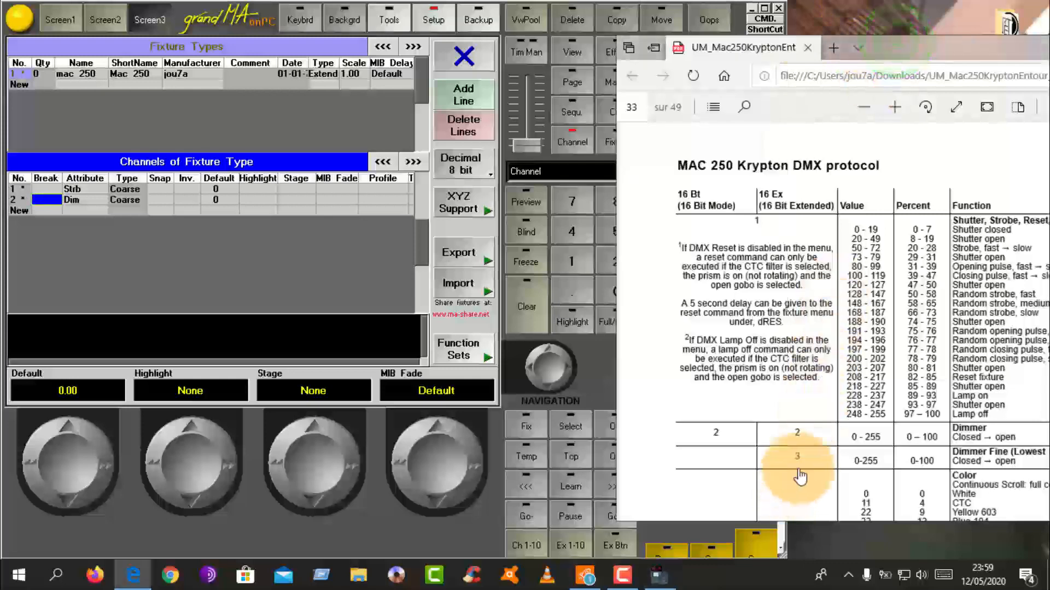
scroll(798, 454, "down", 1)
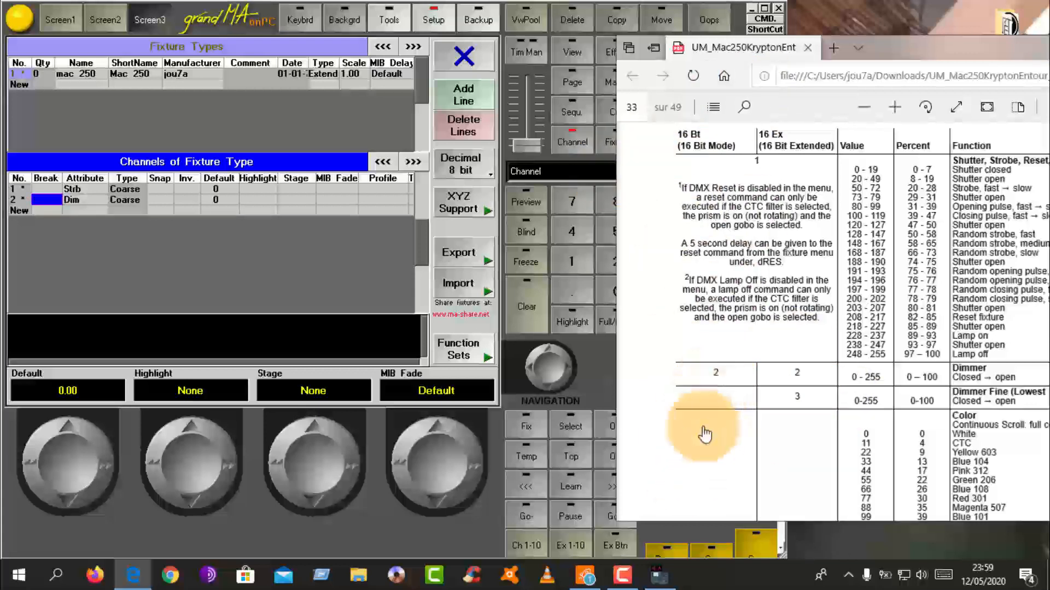
scroll(716, 366, "down", 4)
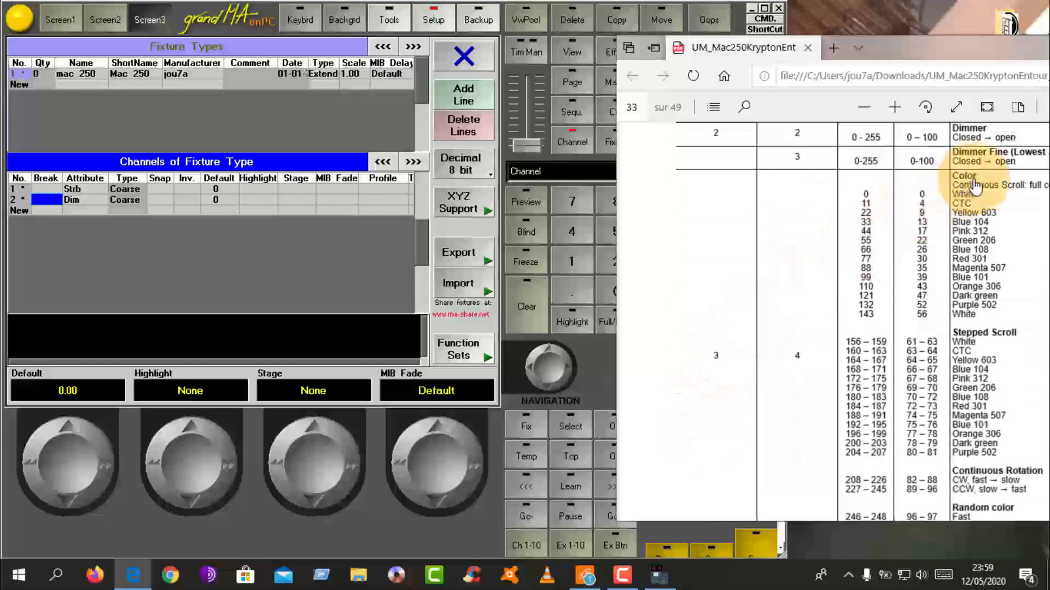
left_click(51, 210)
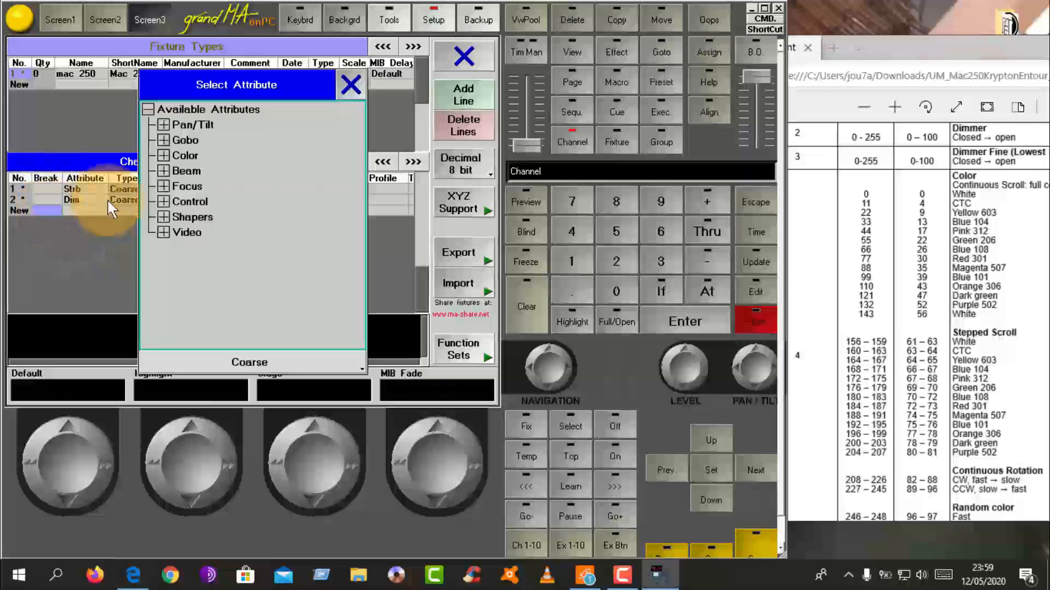
left_click(163, 155)
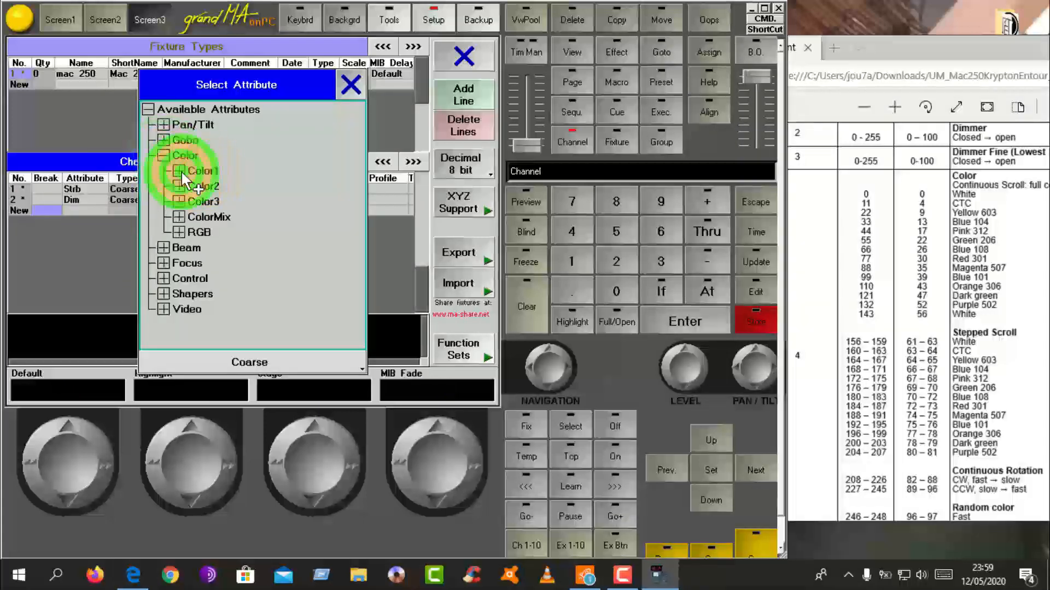
left_click(180, 170)
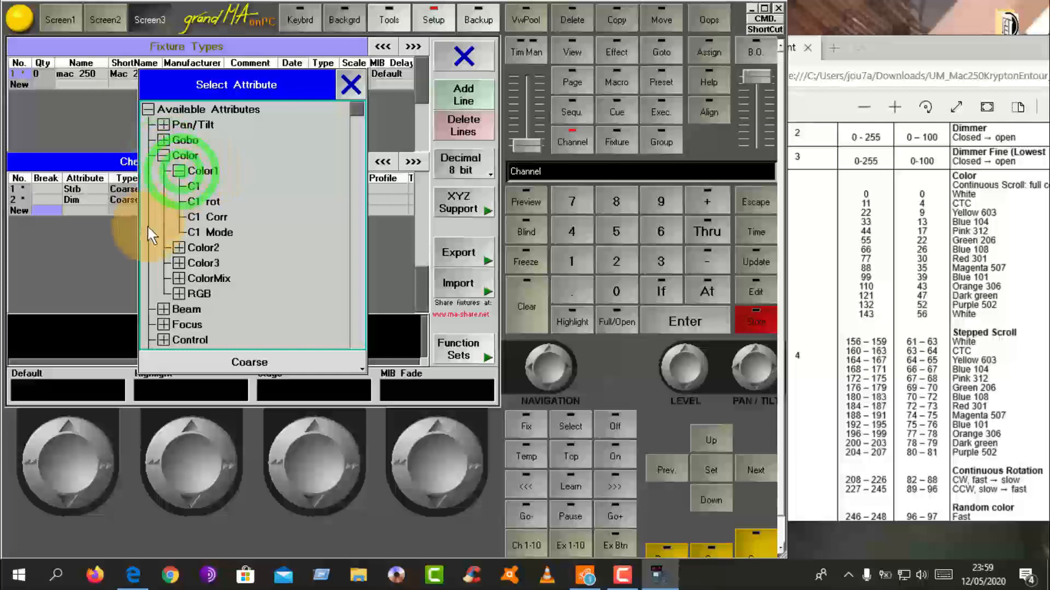
double_click(190, 182)
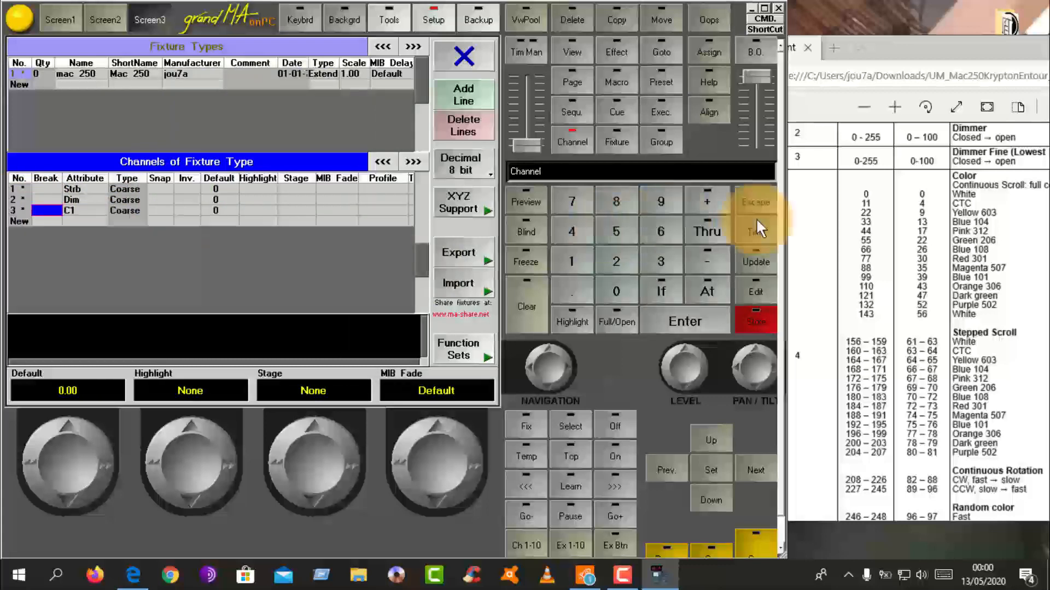
Step: Find the rotating gobo selection channel in the PDF and add the Gobo1 attribute G1 Rot with type Coarse as channel 4
left_click(899, 46)
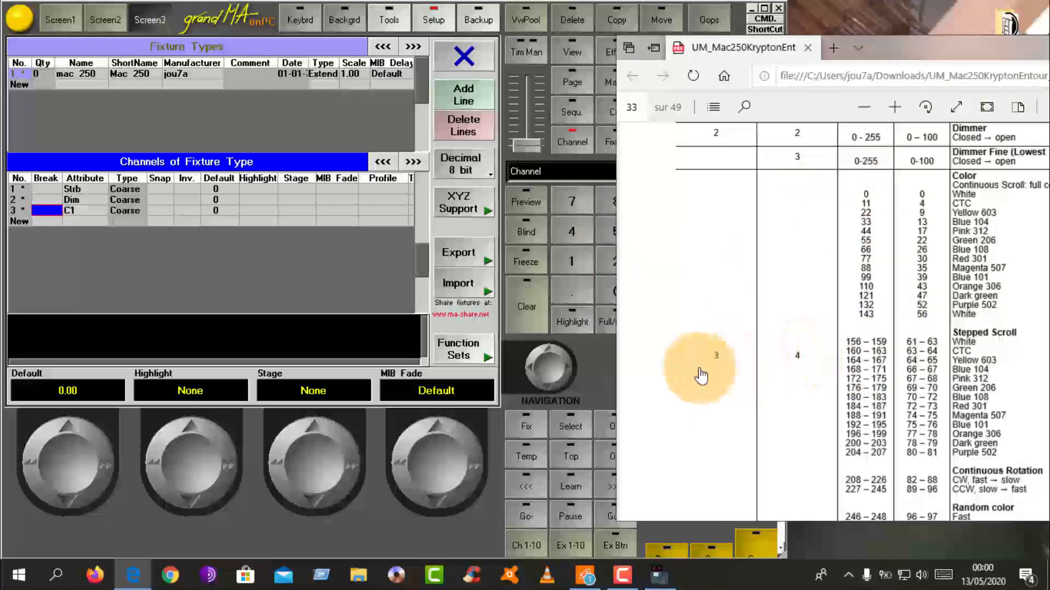
scroll(701, 376, "down", 7)
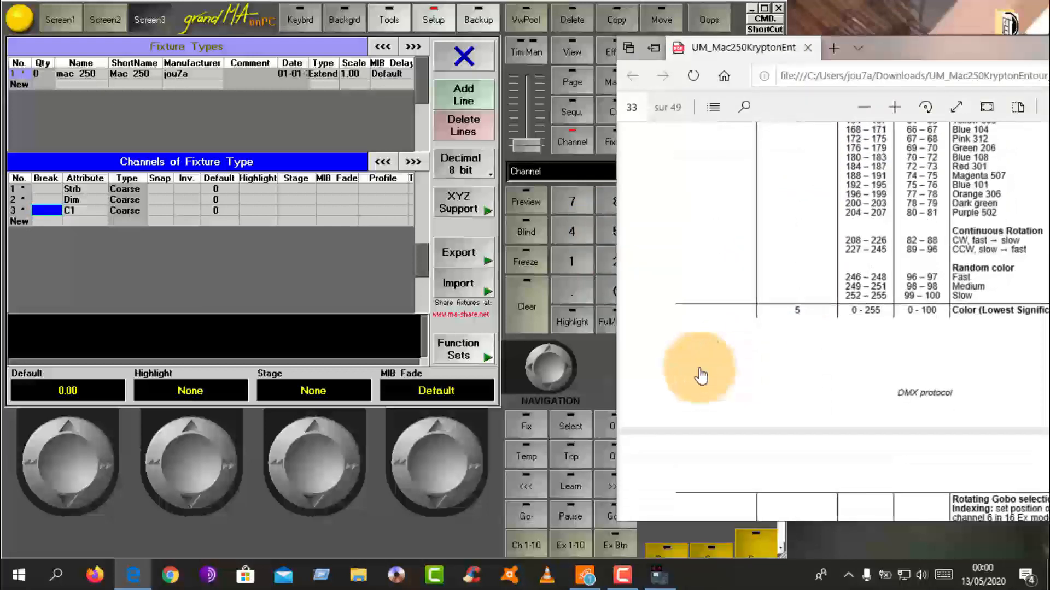
scroll(702, 373, "down", 3)
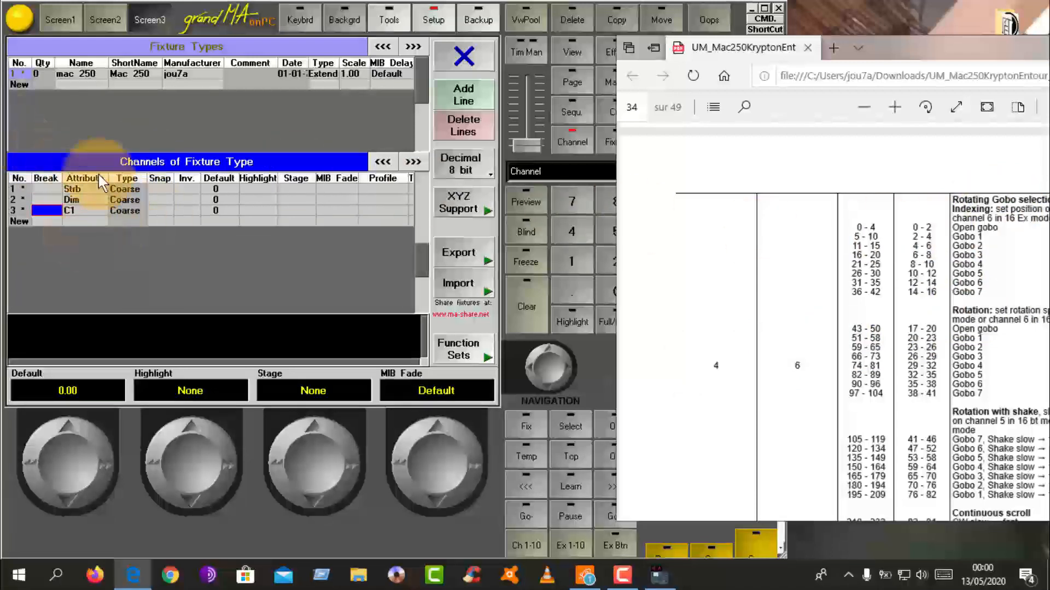
left_click(54, 220)
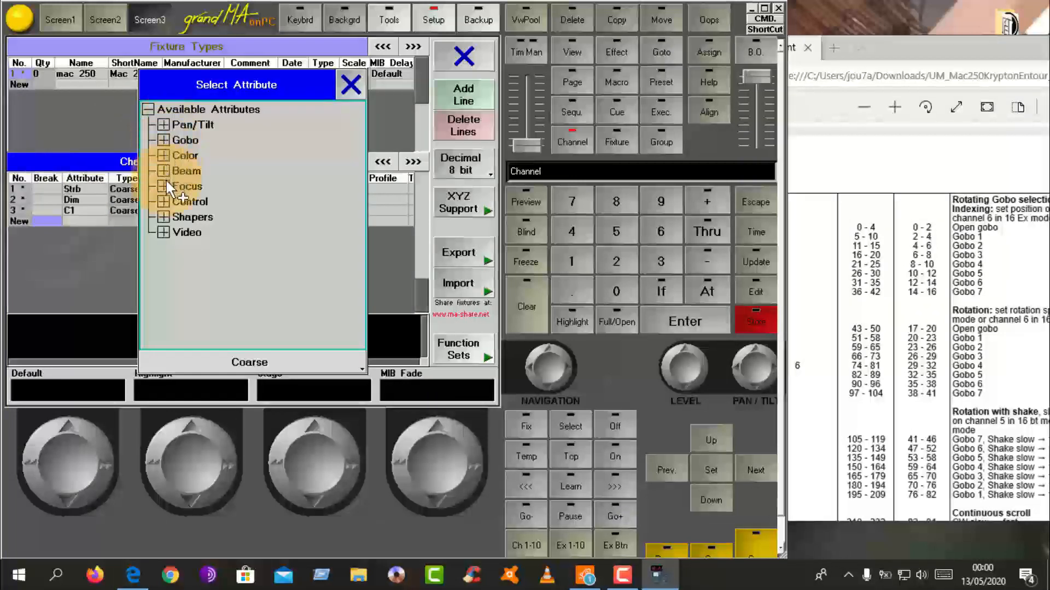
left_click(163, 139)
left_click(179, 155)
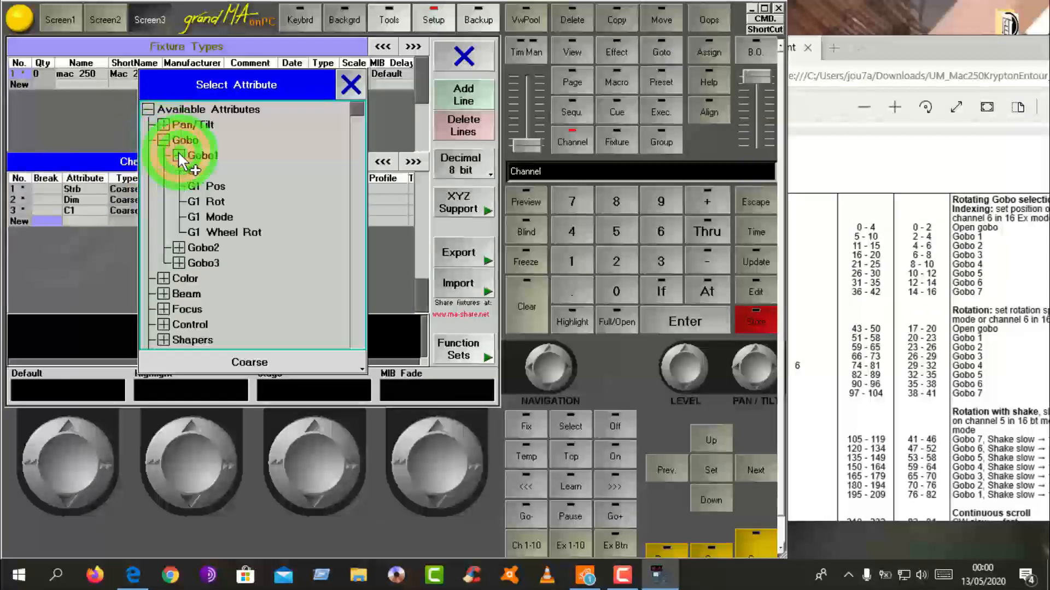
double_click(185, 201)
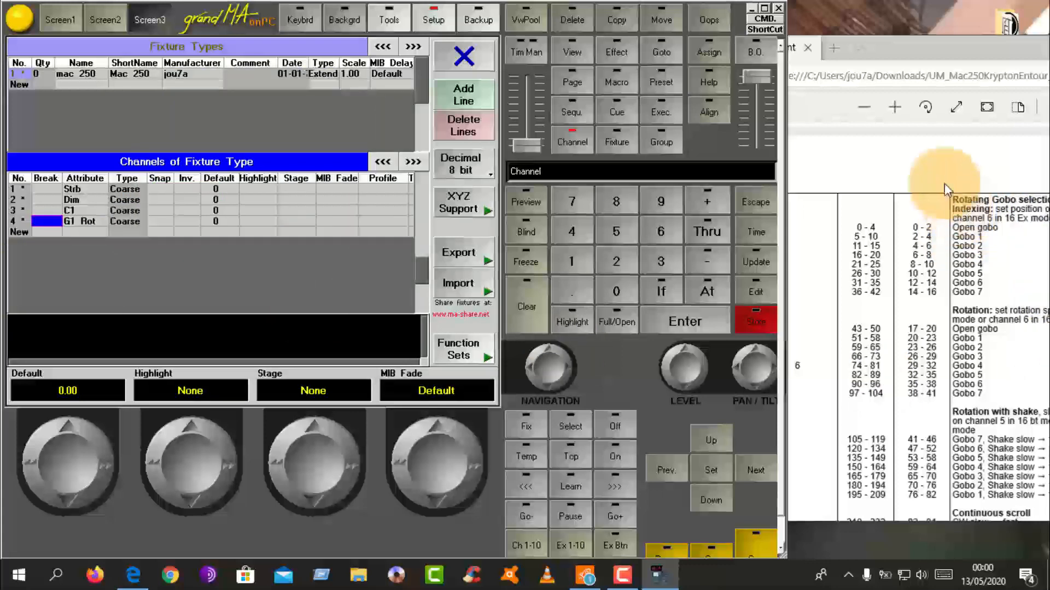
Step: Recheck the gobo selection entry in the PDF and change the attribute of channel 4 to G1
left_click(891, 42)
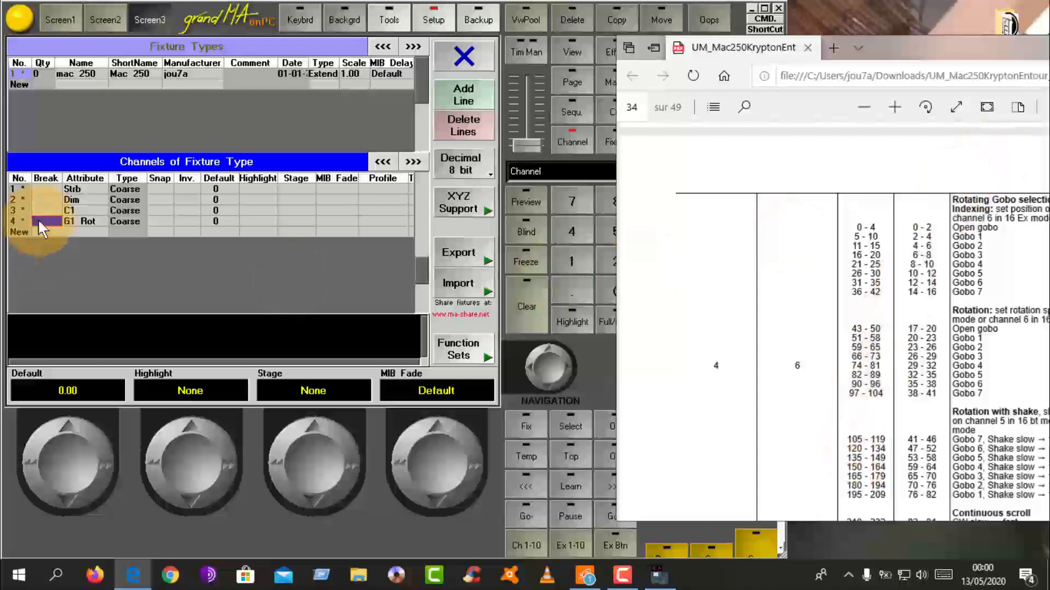
left_click(71, 221)
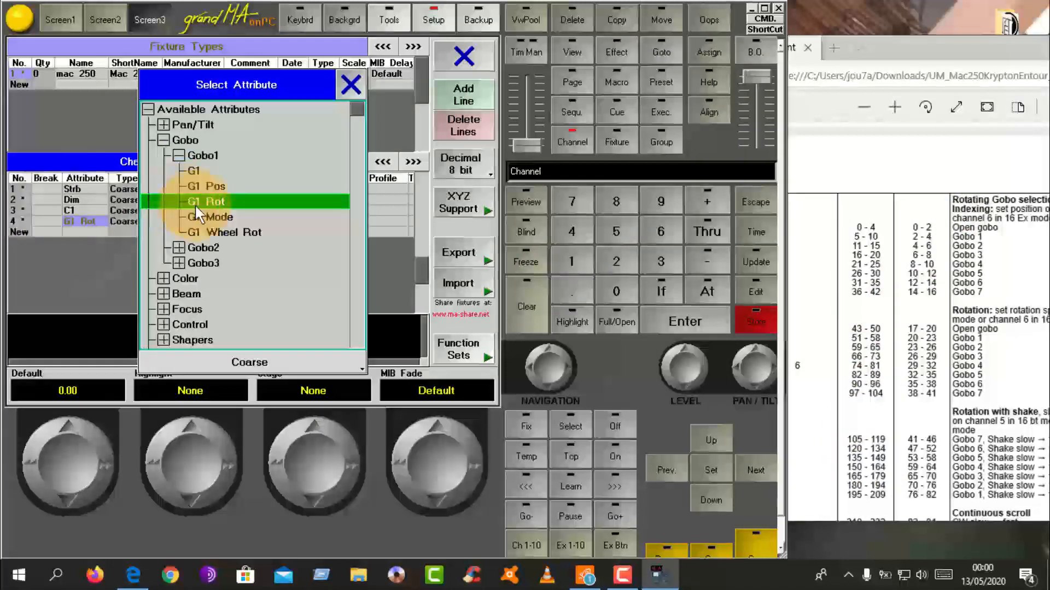
double_click(196, 169)
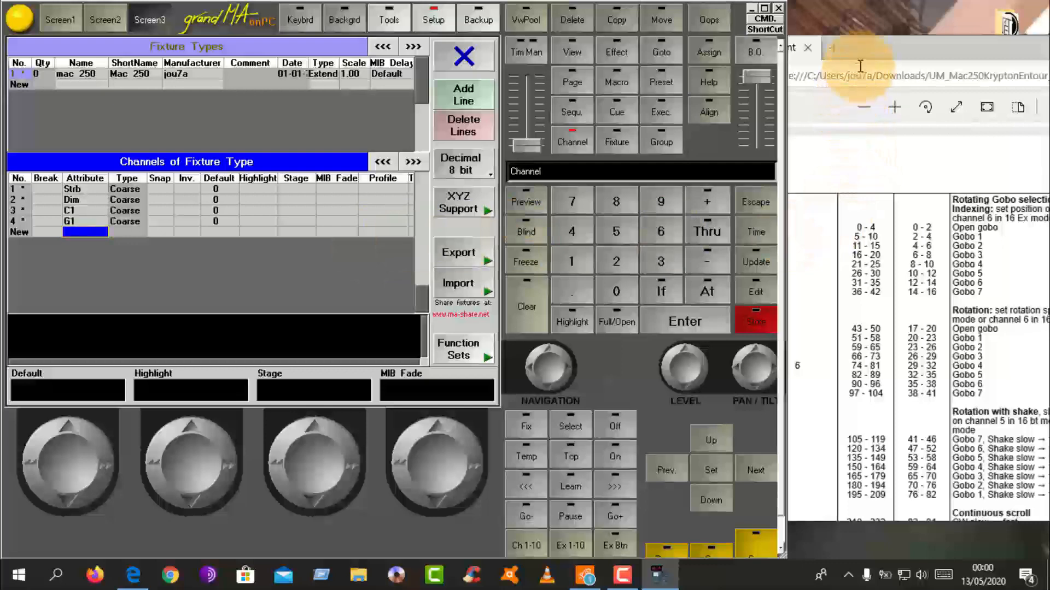
Step: Find the gobo rotation channel in the PDF and add the Gobo1 attribute G1 Rot with type Coarse as channel 5
left_click(891, 44)
scroll(755, 415, "down", 5)
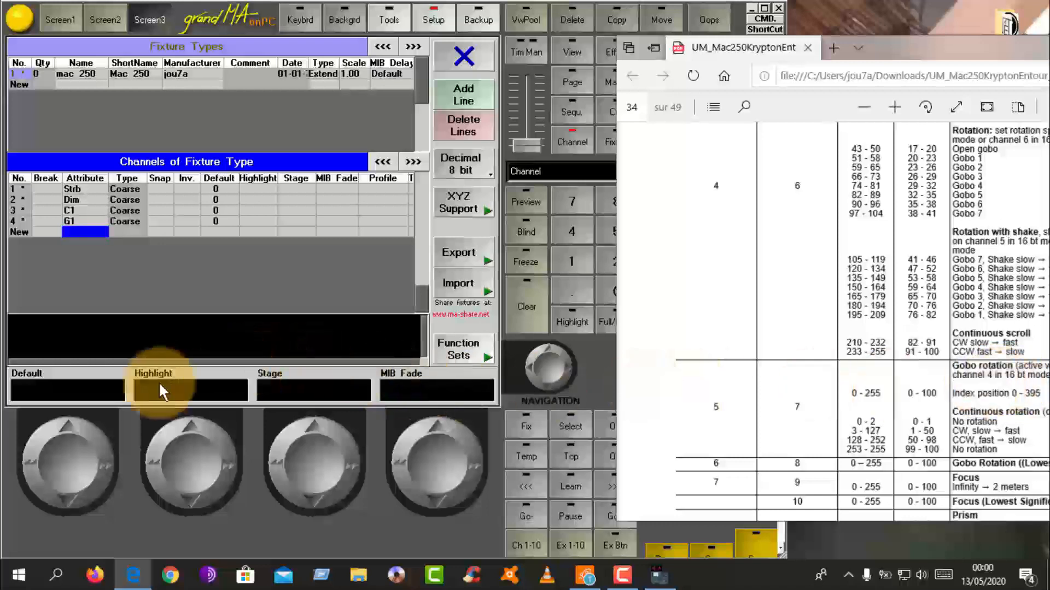
left_click(84, 229)
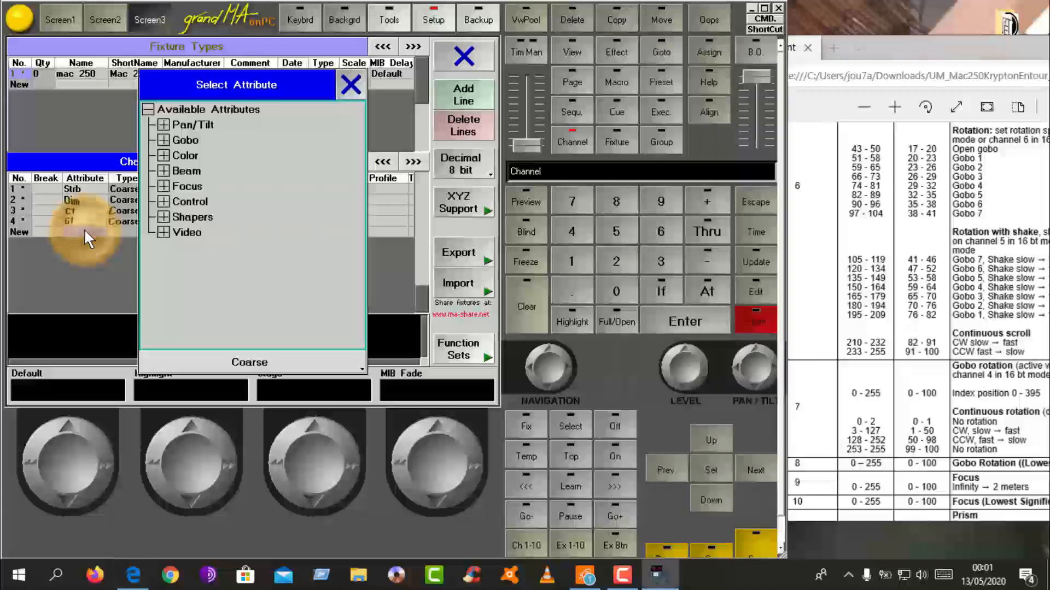
left_click(163, 140)
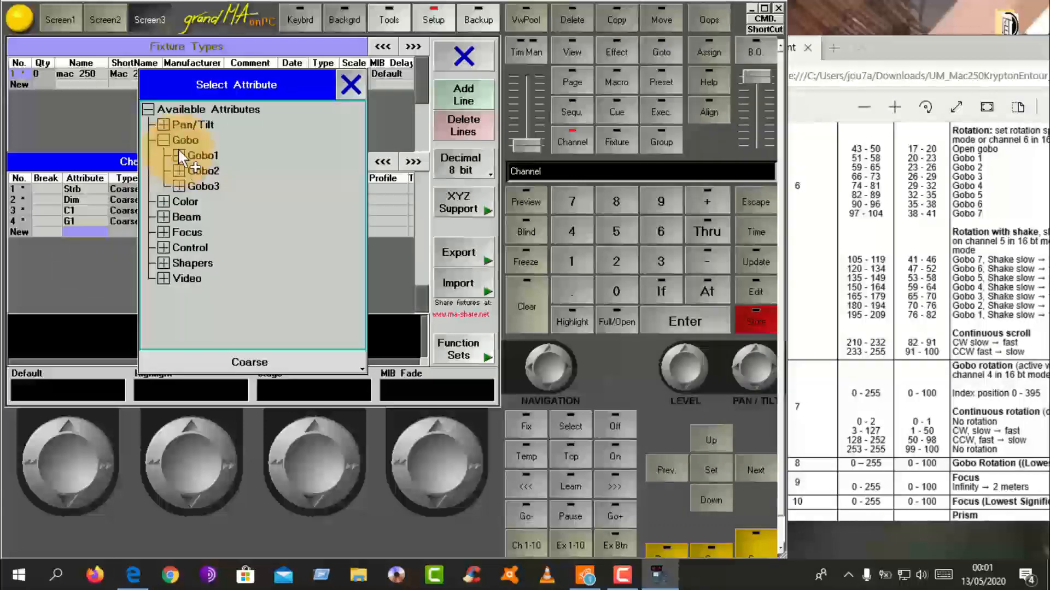
left_click(179, 155)
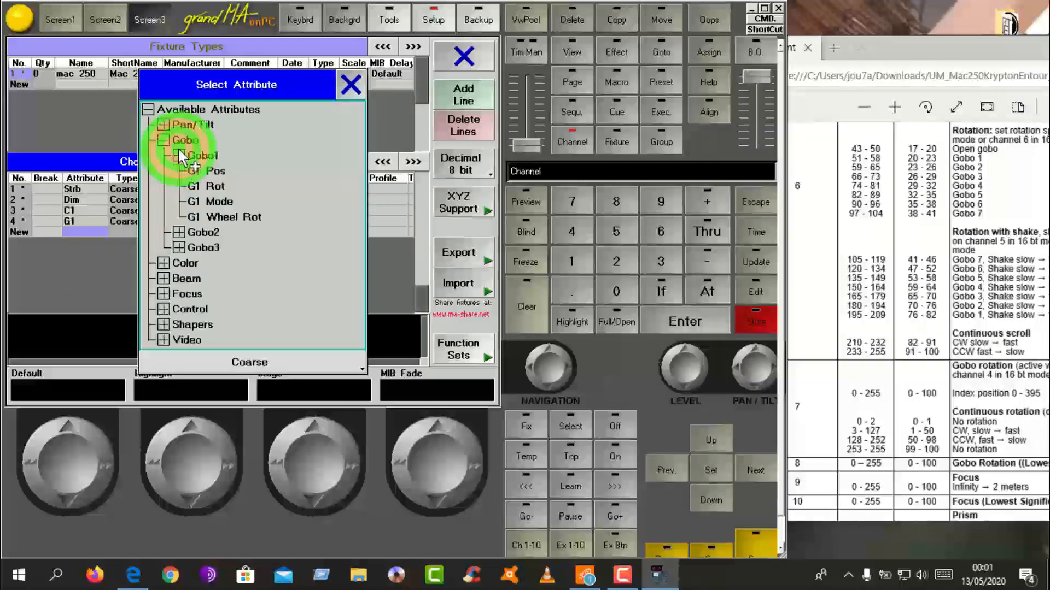
double_click(211, 187)
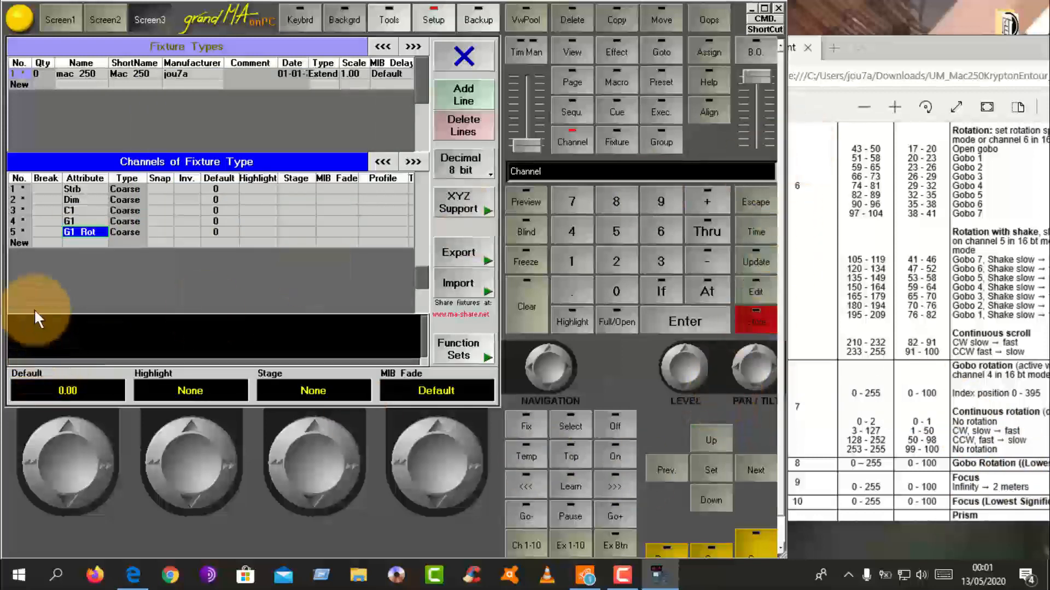
Step: Check the gobo rotation fine channel in the PDF and add the Gobo2 attribute G2 Rot with type Coarse as channel 6
left_click(962, 45)
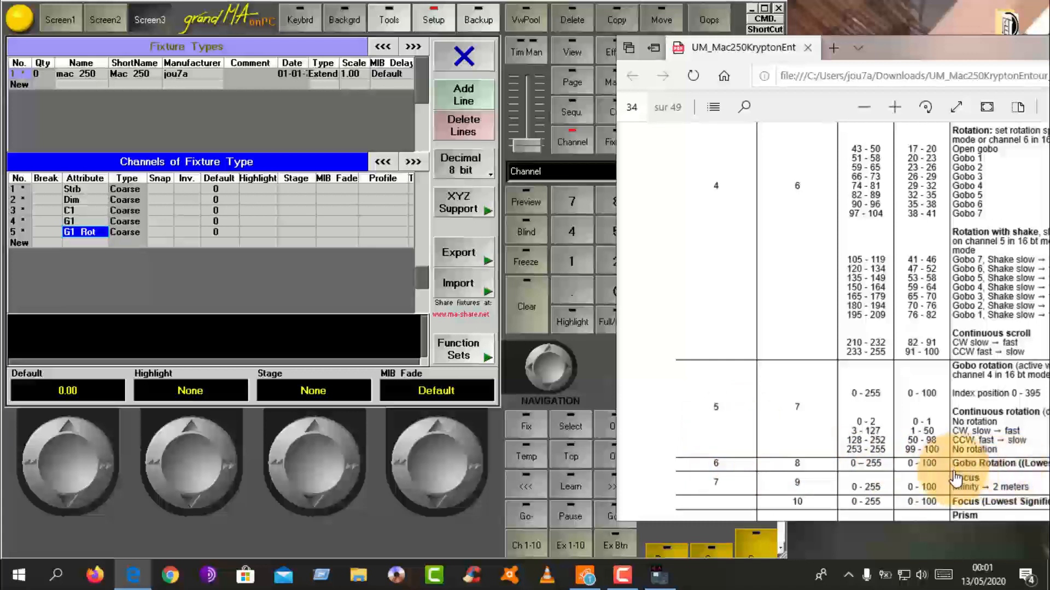
scroll(954, 477, "down", 1)
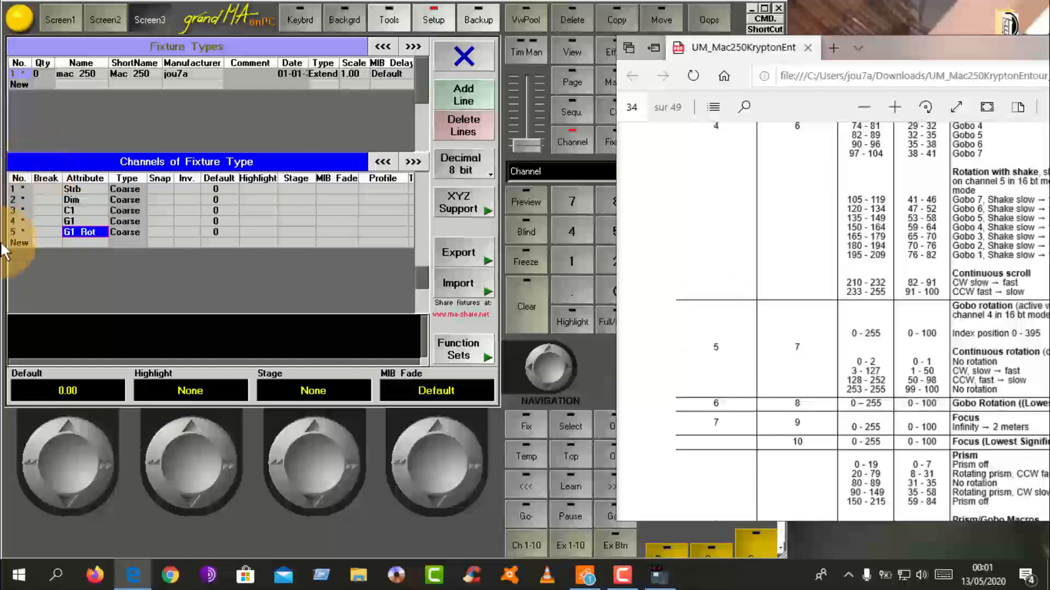
double_click(69, 240)
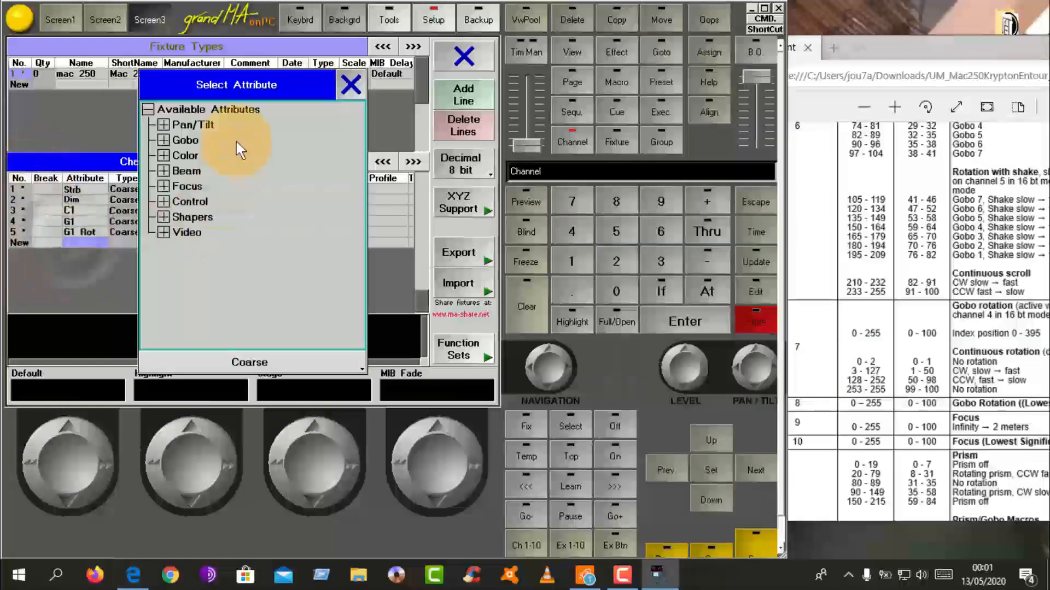
left_click(163, 140)
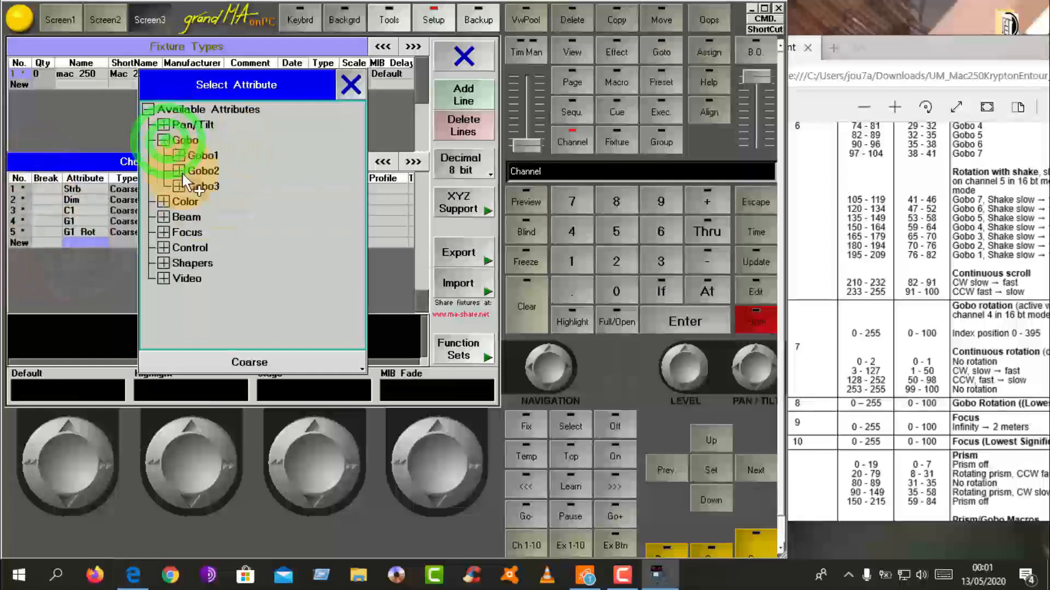
left_click(179, 157)
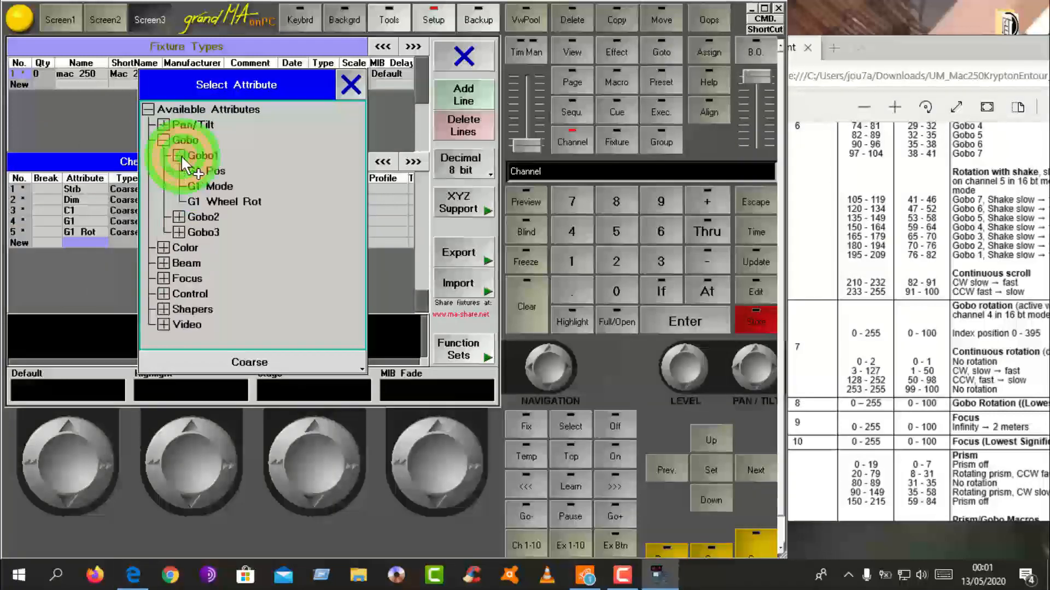
left_click(180, 157)
left_click(179, 157)
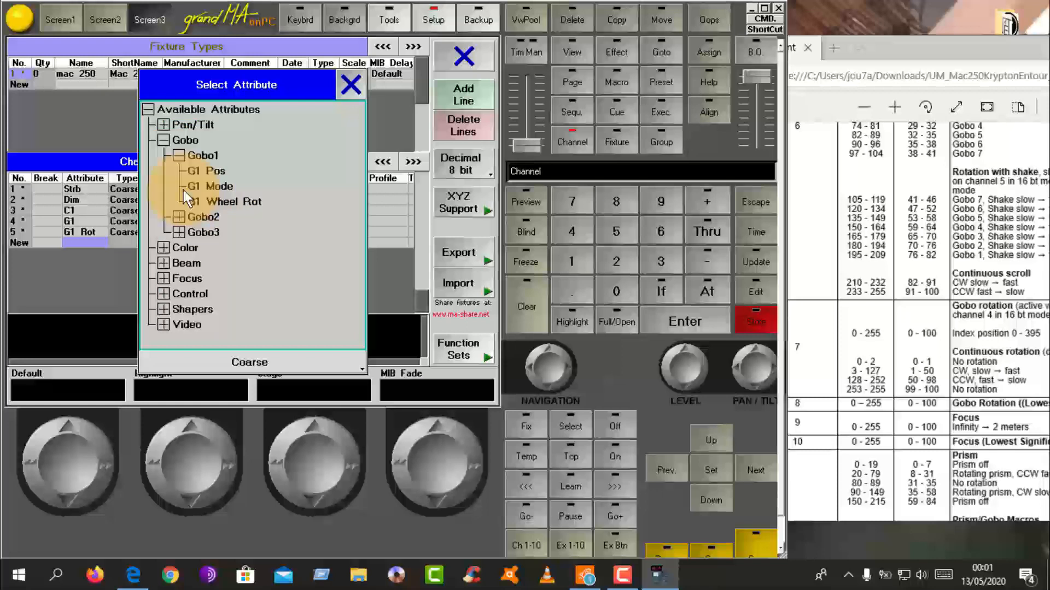
left_click(179, 152)
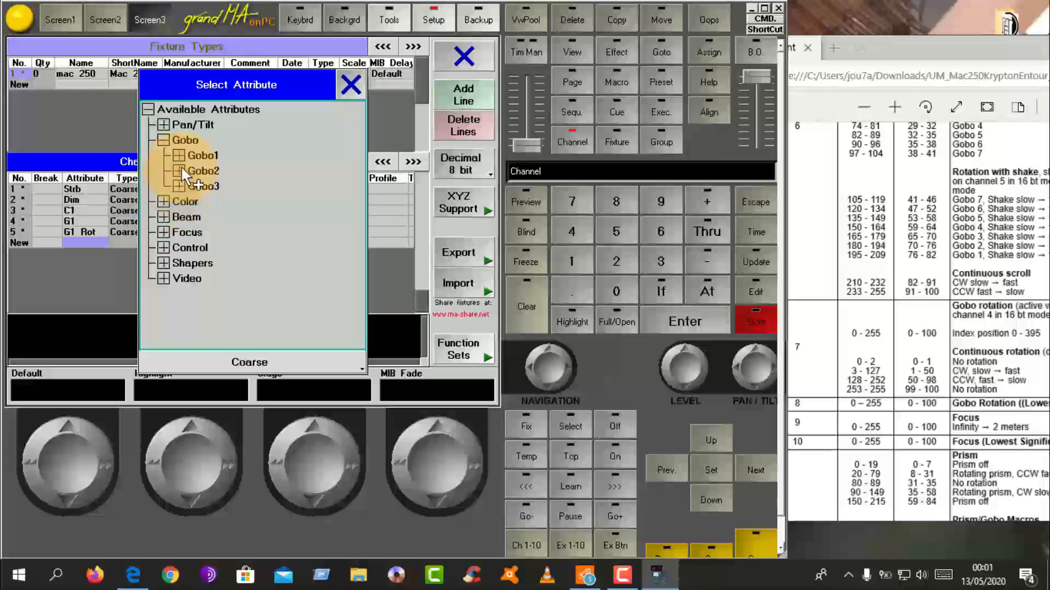
left_click(180, 170)
left_click(178, 155)
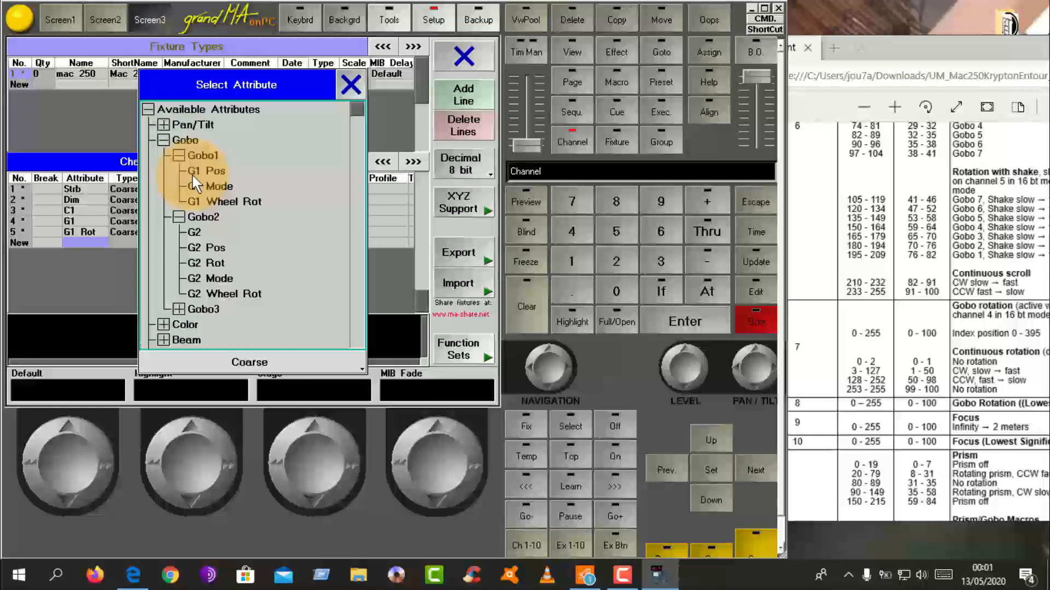
left_click(178, 155)
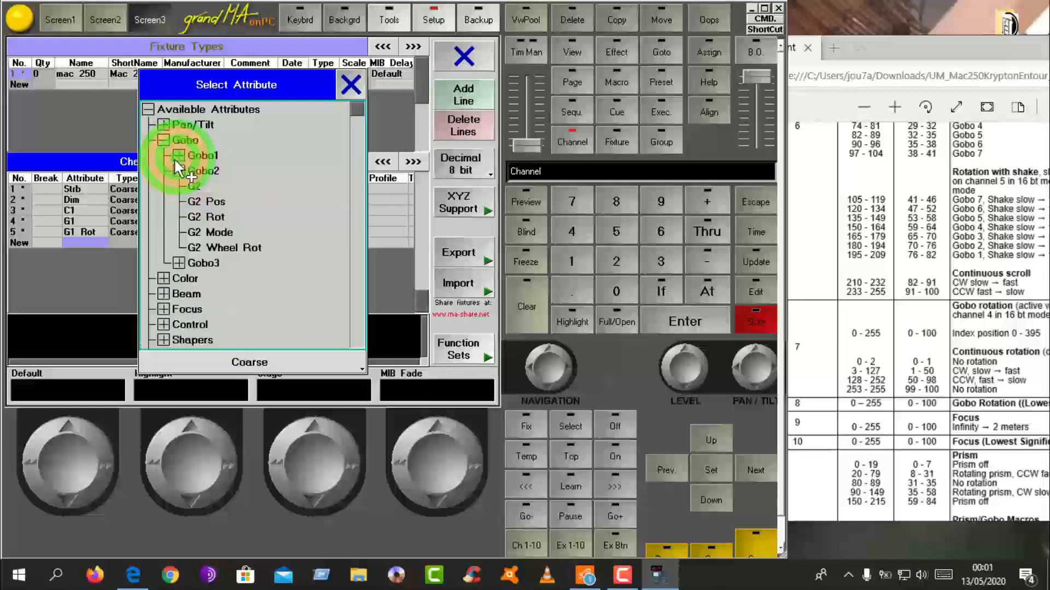
left_click(179, 170)
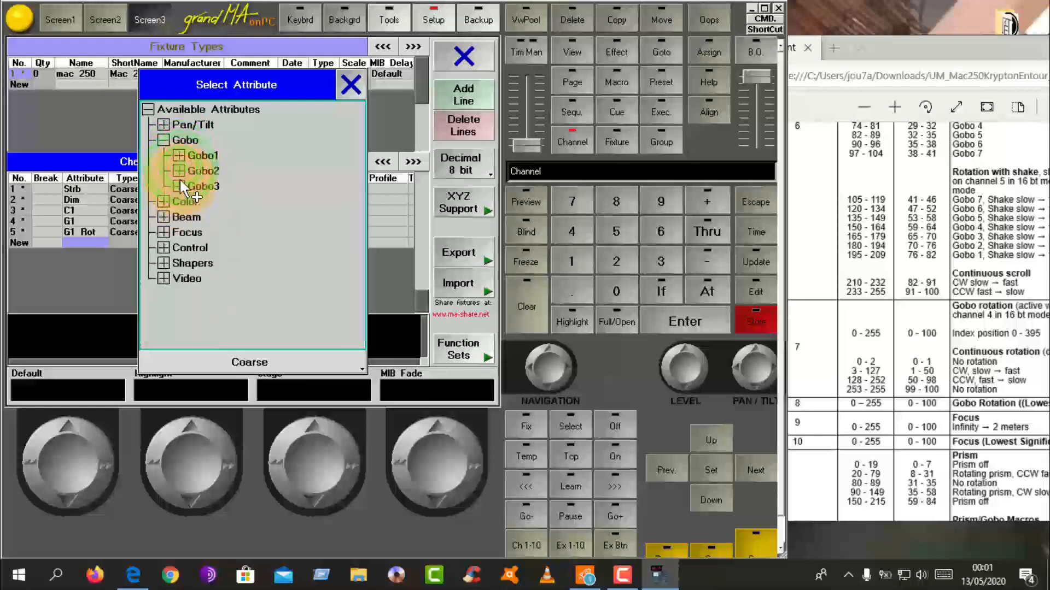
left_click(179, 171)
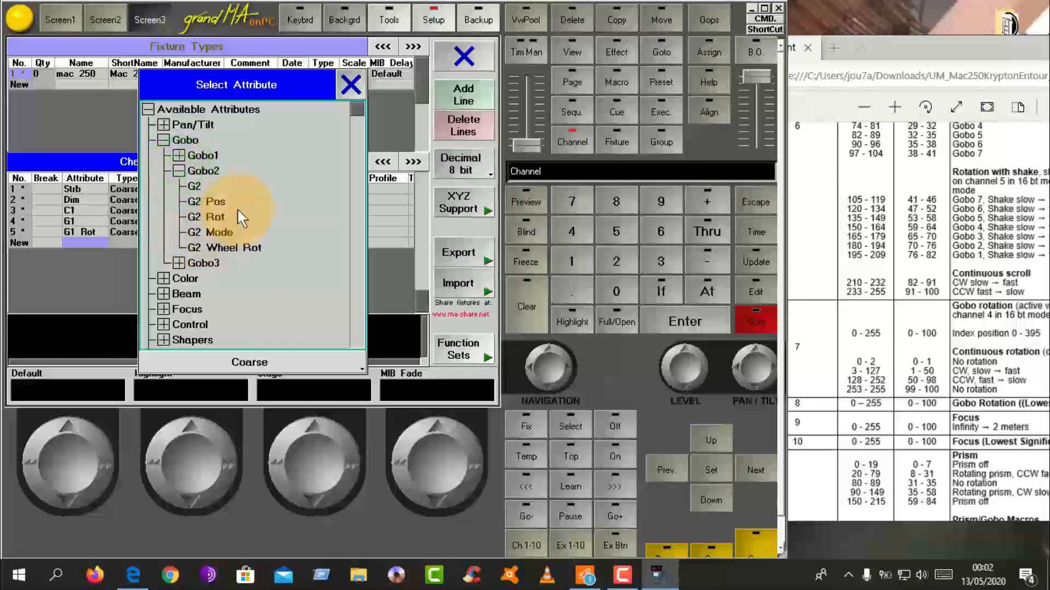
double_click(208, 218)
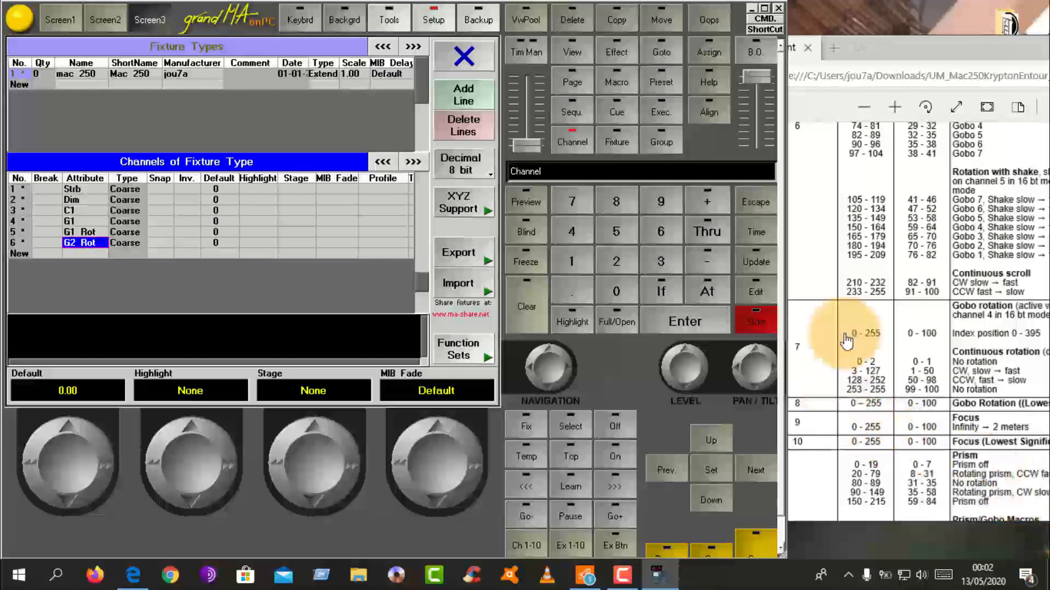
Step: Check the focus channel in the PDF and add the Focus attribute with type Coarse as channel 7
left_click(902, 47)
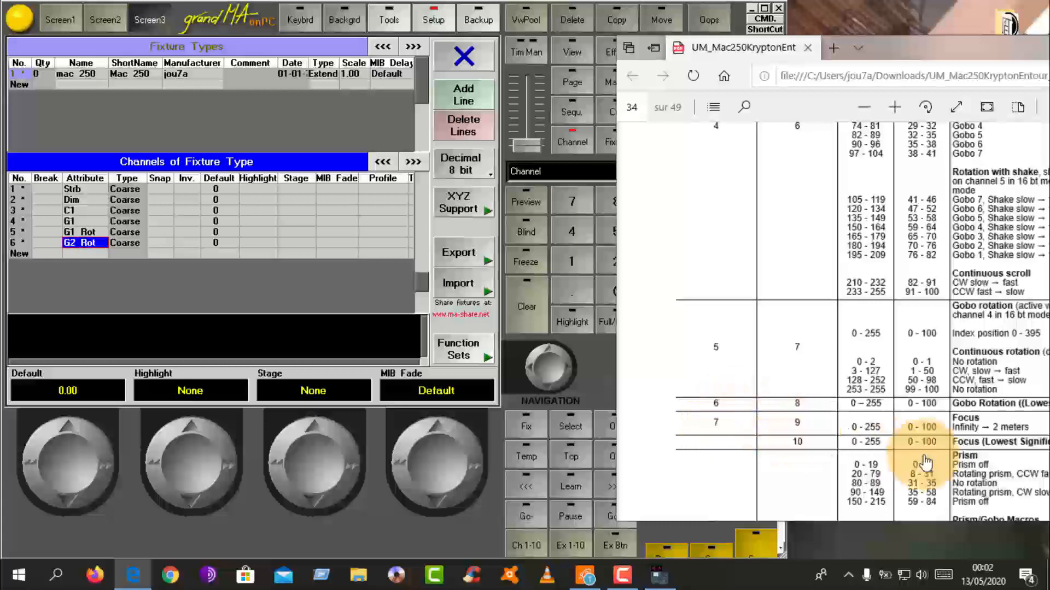
left_click(73, 252)
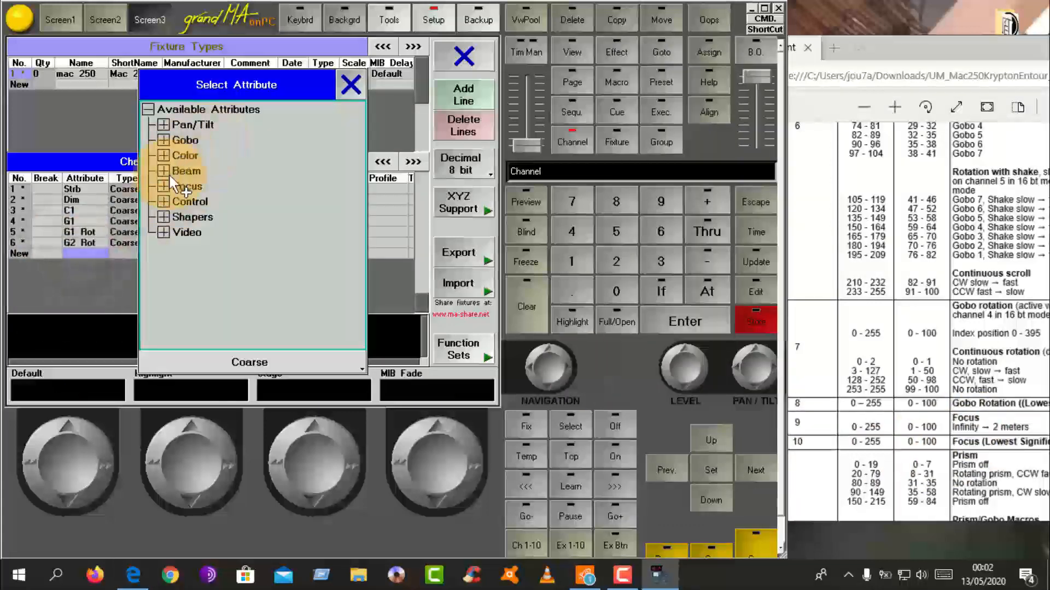
left_click(168, 185)
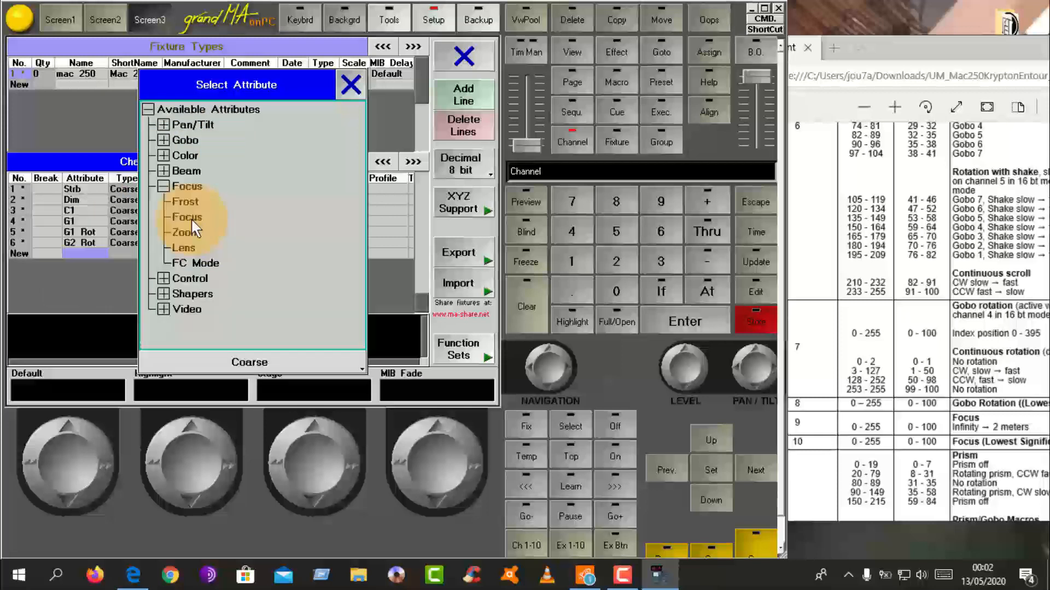
left_click(192, 220)
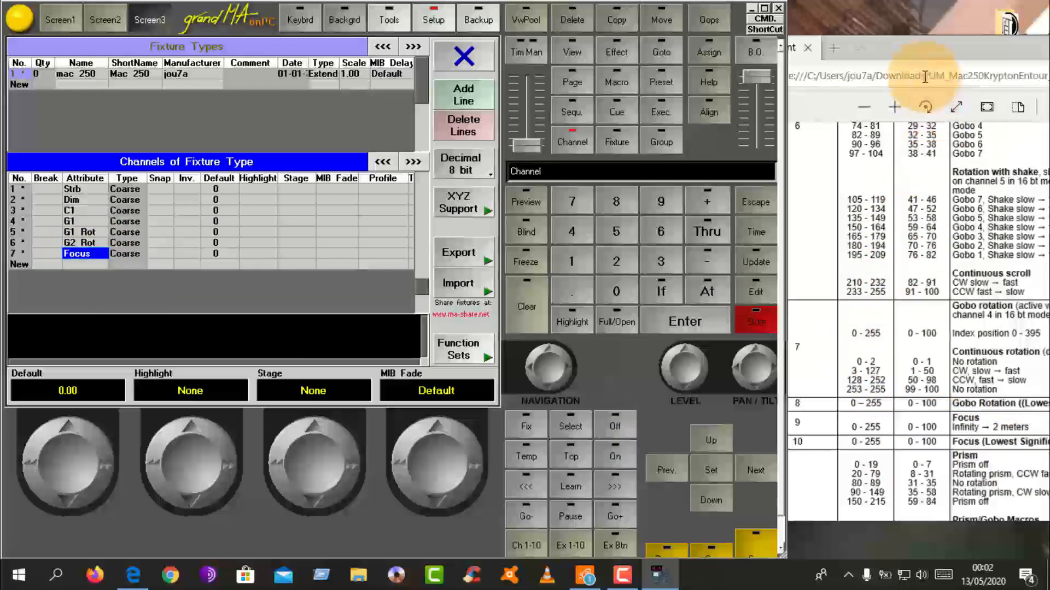
Step: Find the prism channel in the PDF and add the Beam1 attribute P1 with type Coarse as channel 8
left_click(916, 44)
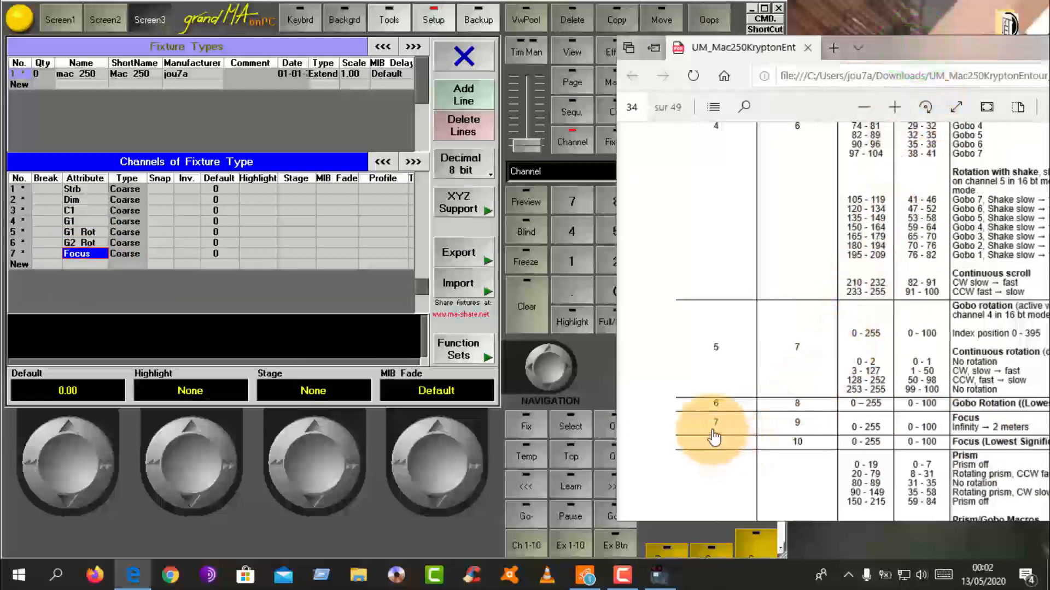
scroll(717, 443, "down", 3)
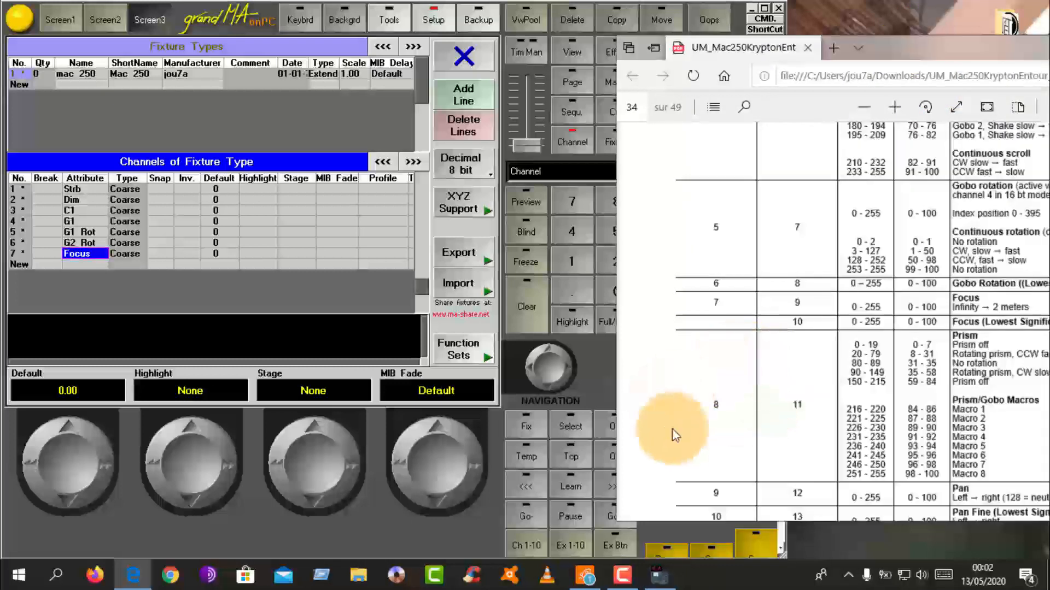
double_click(68, 263)
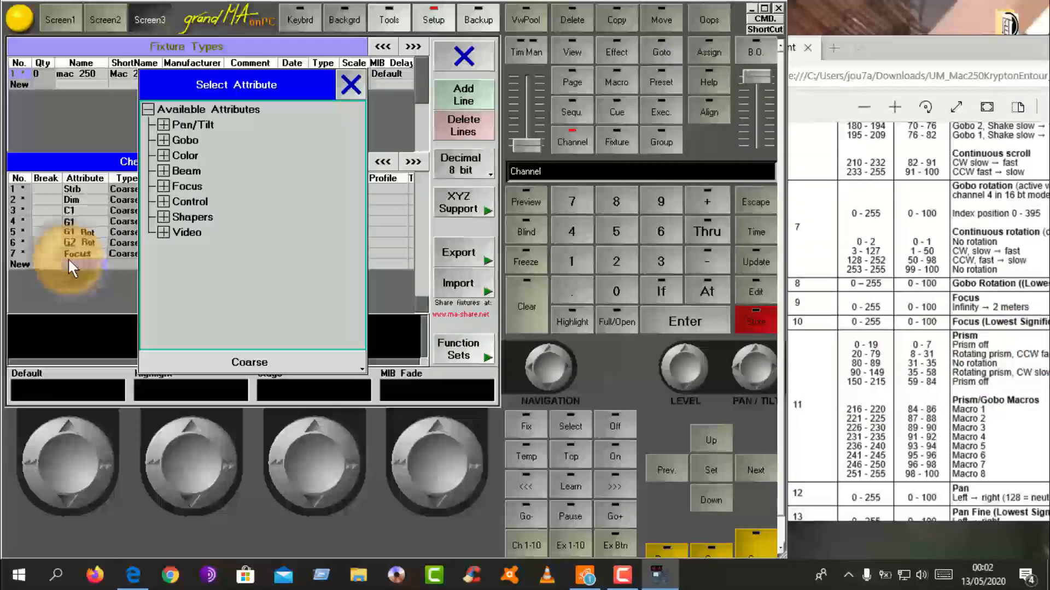
left_click(163, 186)
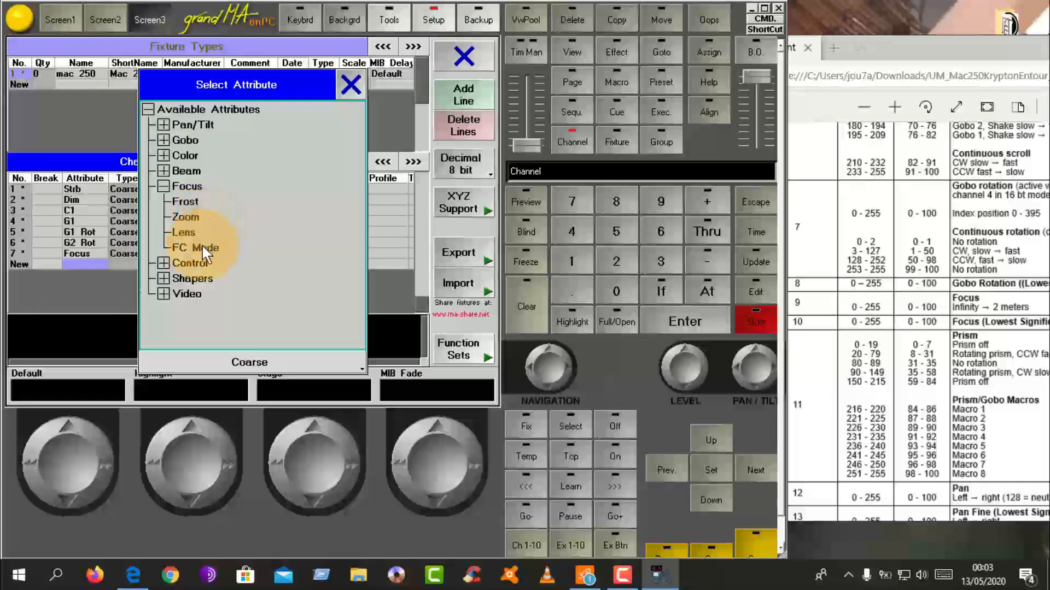
left_click(162, 184)
left_click(162, 171)
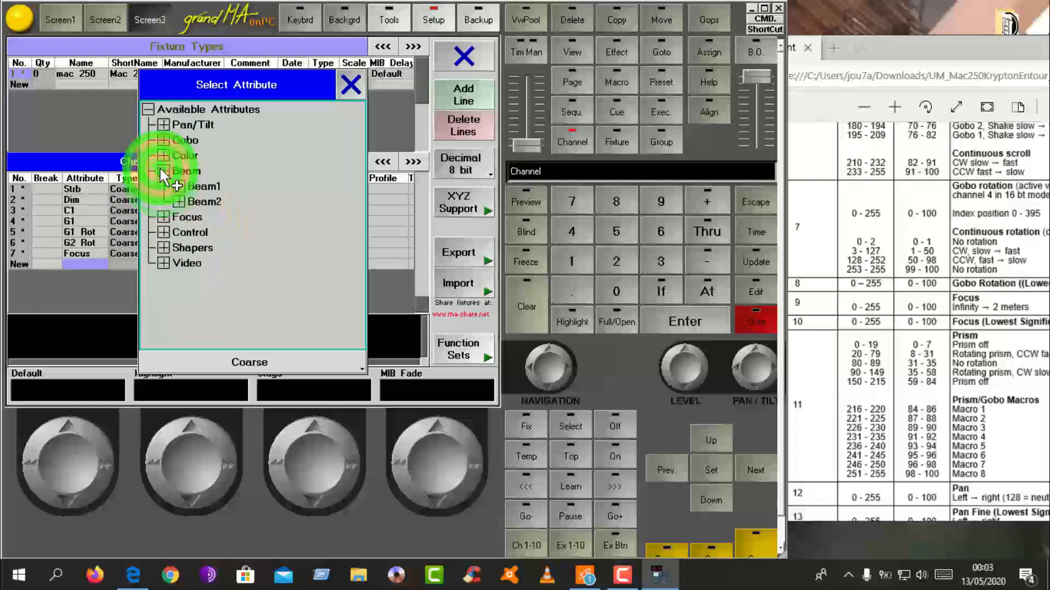
left_click(177, 184)
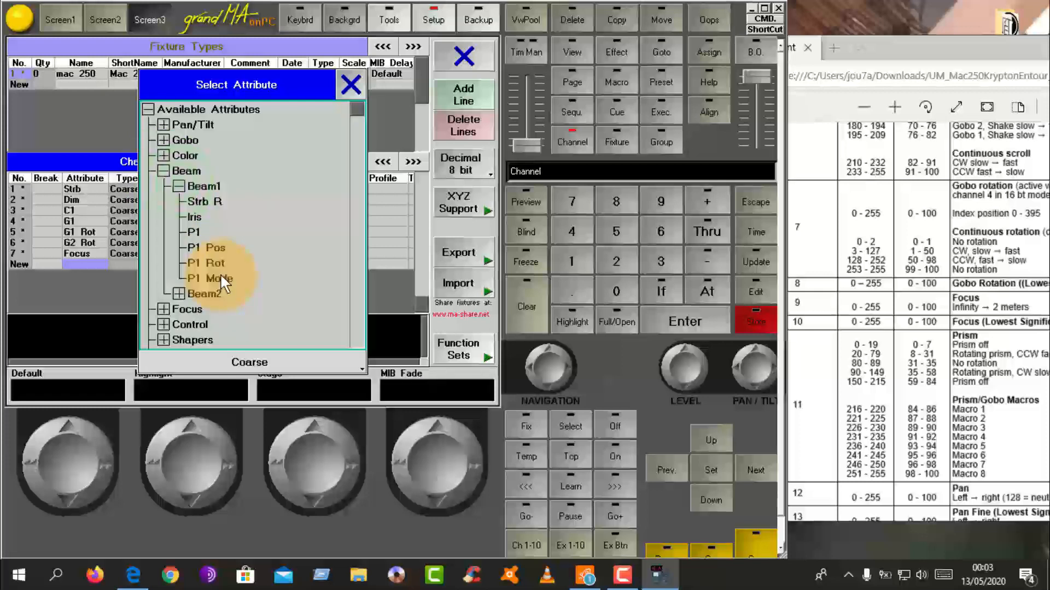
double_click(193, 231)
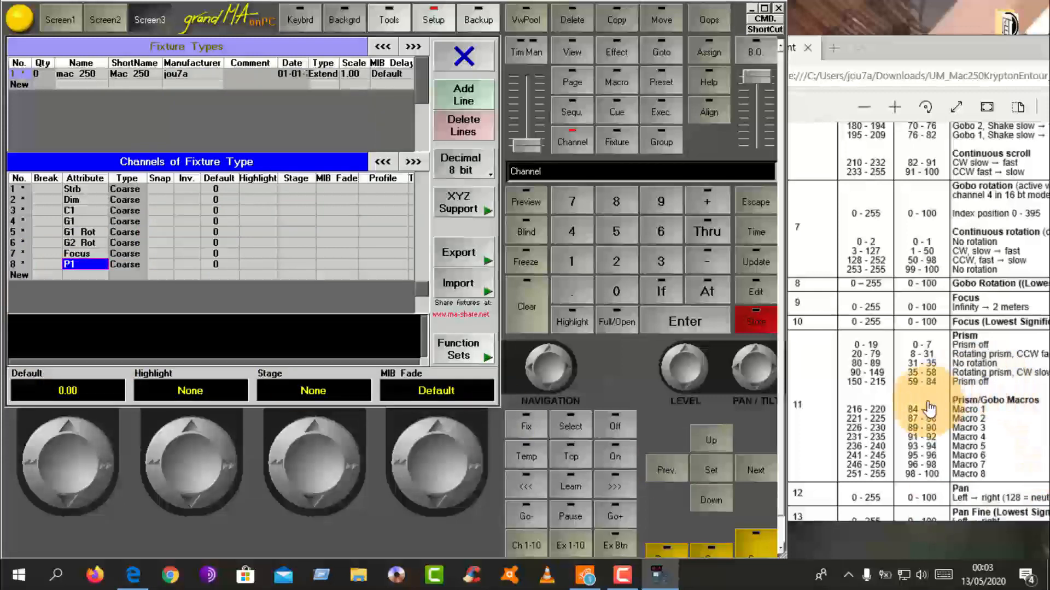
Step: Find the pan and tilt channels in the PDF and change the attribute of channel 8 to Pan
left_click(901, 55)
scroll(711, 481, "down", 2)
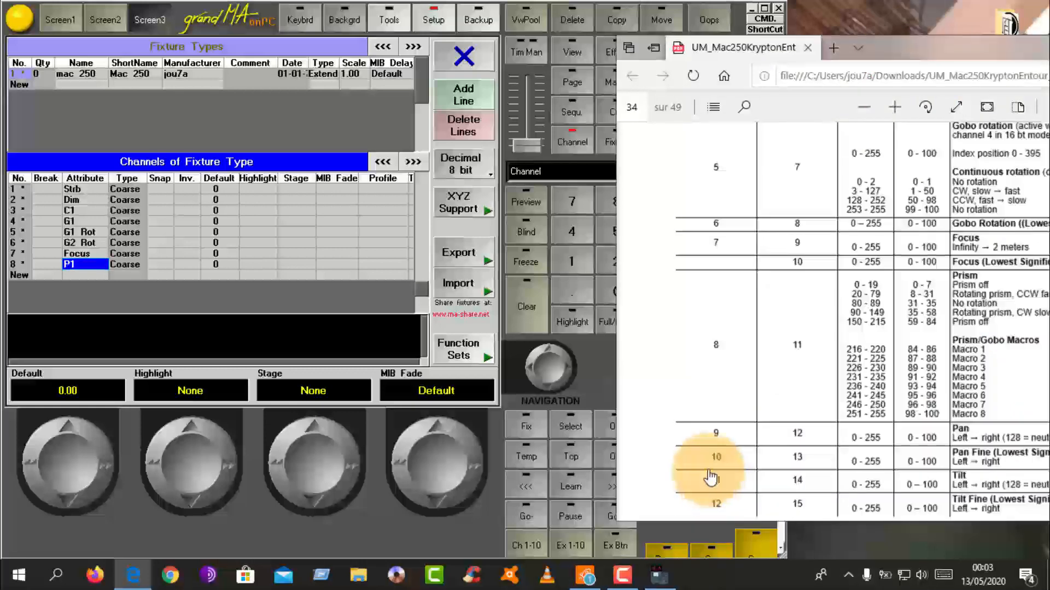
scroll(711, 475, "down", 2)
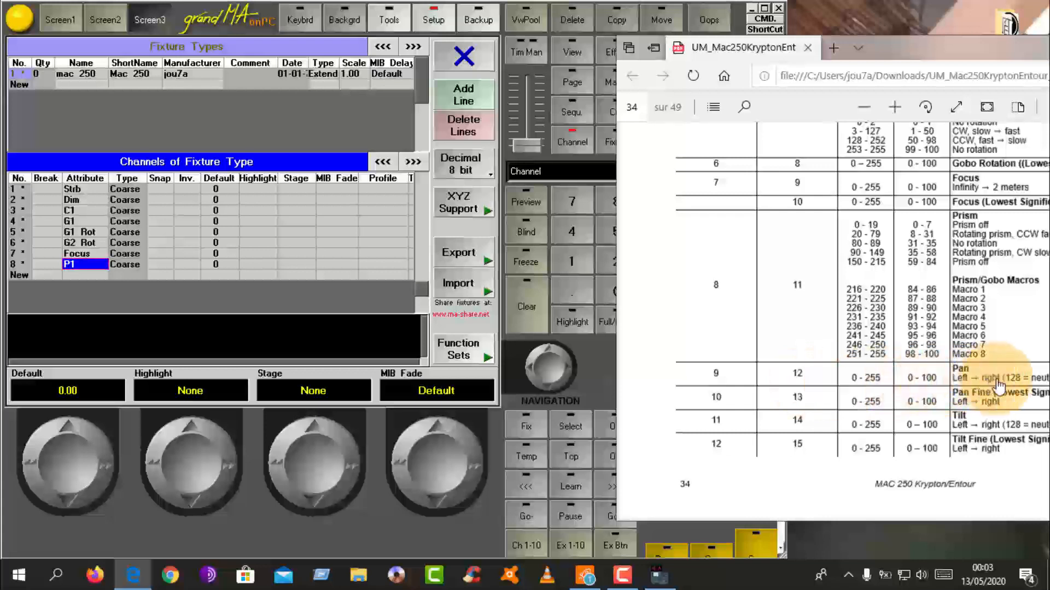
left_click(80, 267)
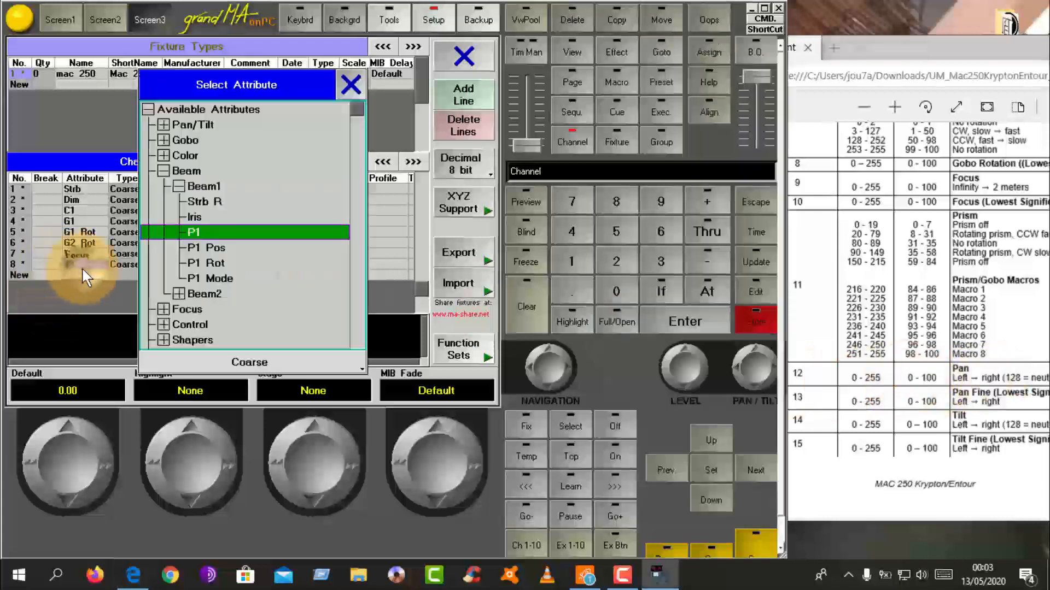
left_click(177, 186)
left_click(163, 171)
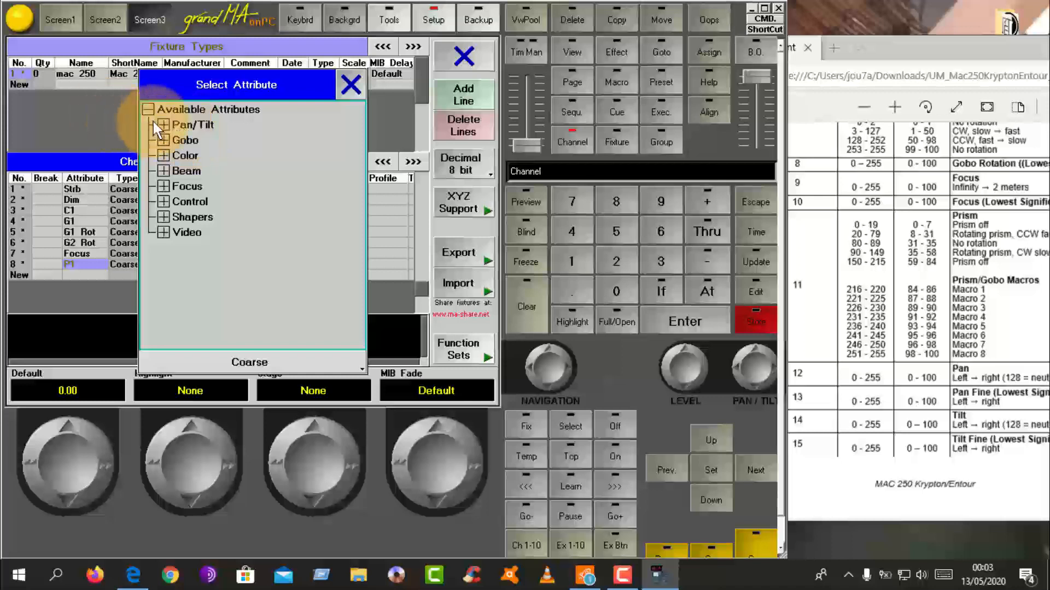
left_click(163, 124)
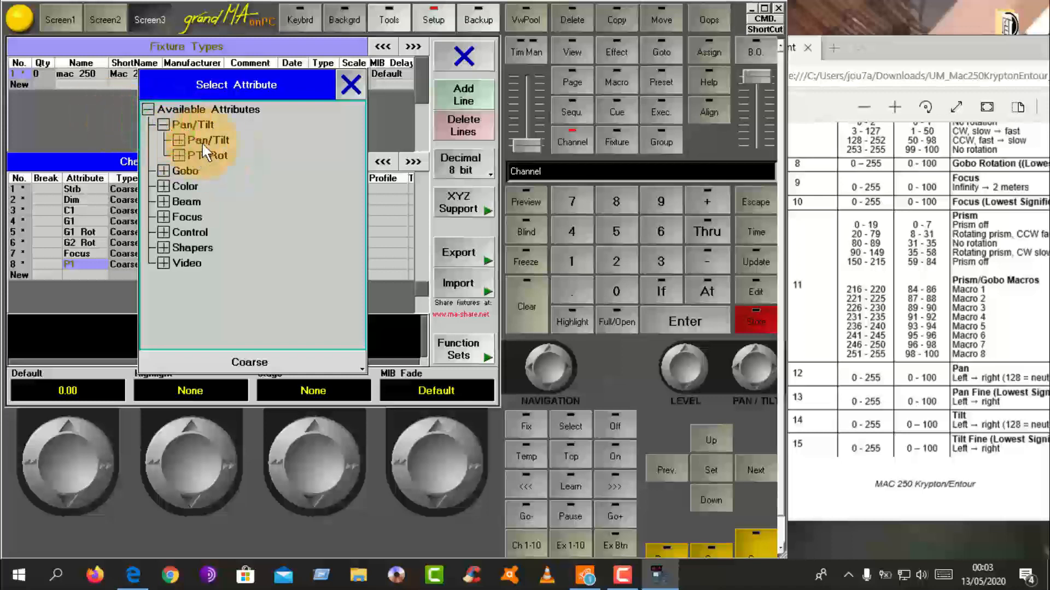
left_click(178, 140)
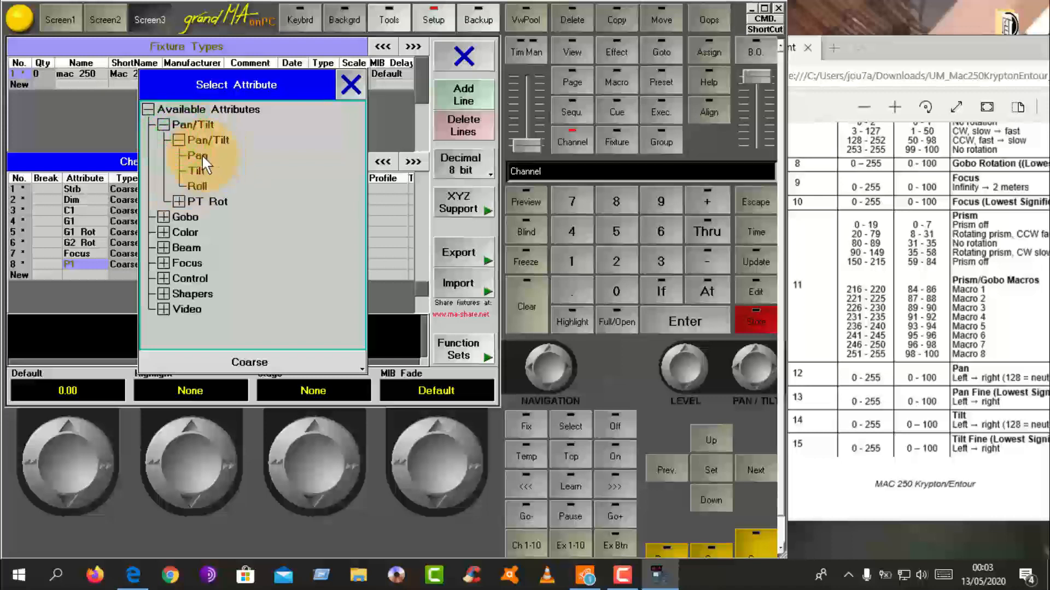
left_click(202, 154)
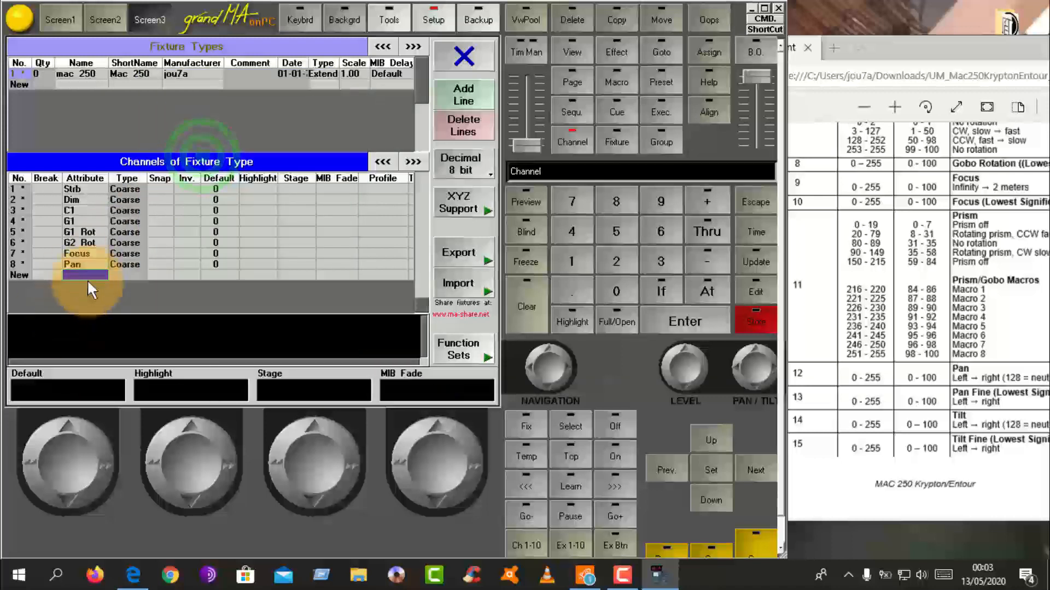
Step: Examine the DMX protocol tables on PDF pages 35 to 38 for the gobo, gobo wheel 2 and focus channels
left_click(809, 324)
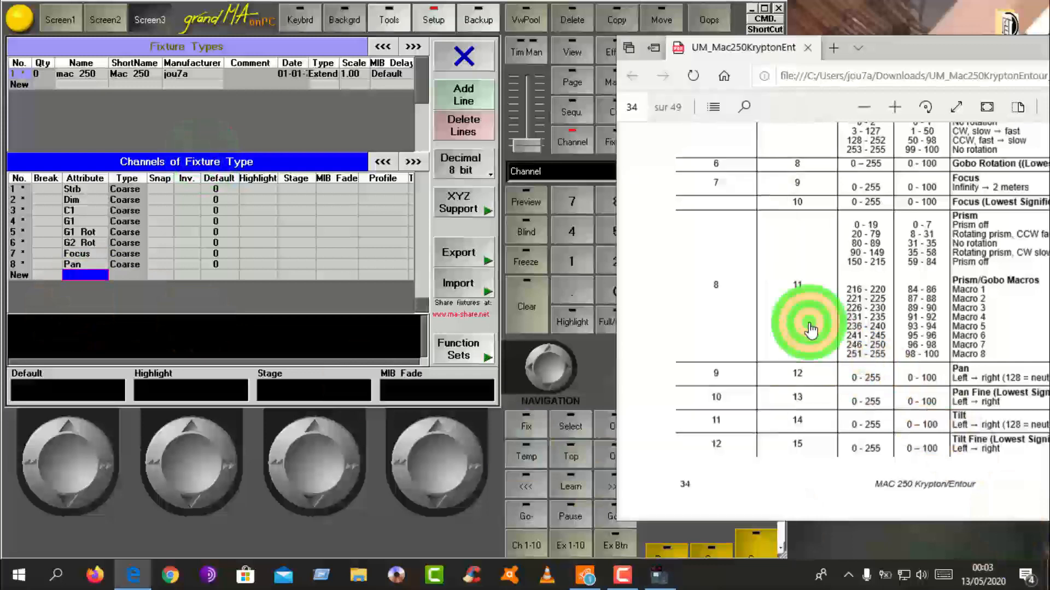
scroll(787, 383, "down", 5)
scroll(795, 317, "down", 3)
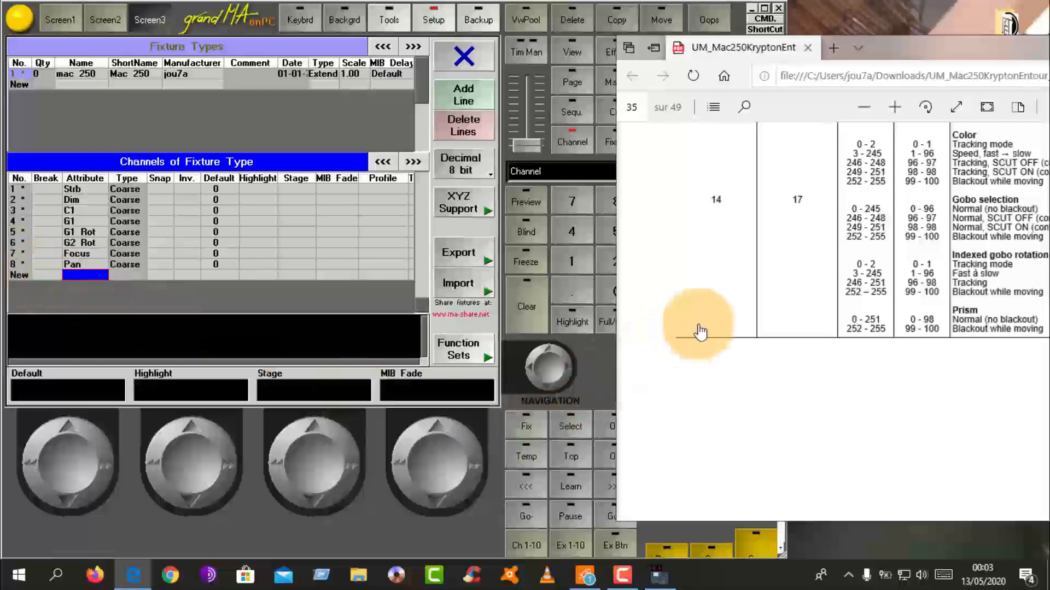
scroll(737, 297, "up", 1)
scroll(736, 297, "up", 3)
scroll(735, 298, "down", 10)
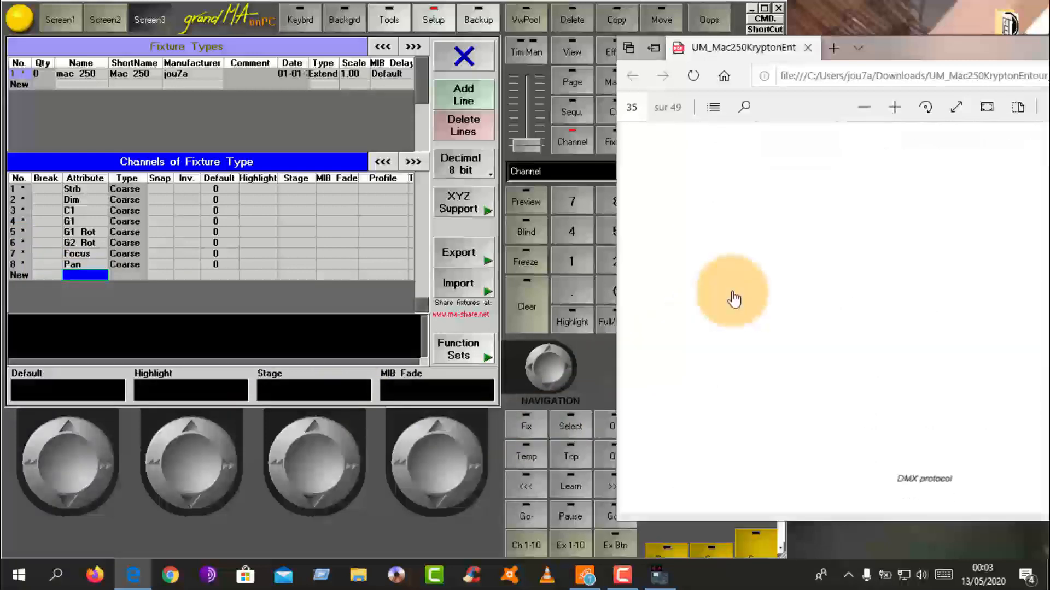
scroll(734, 298, "down", 10)
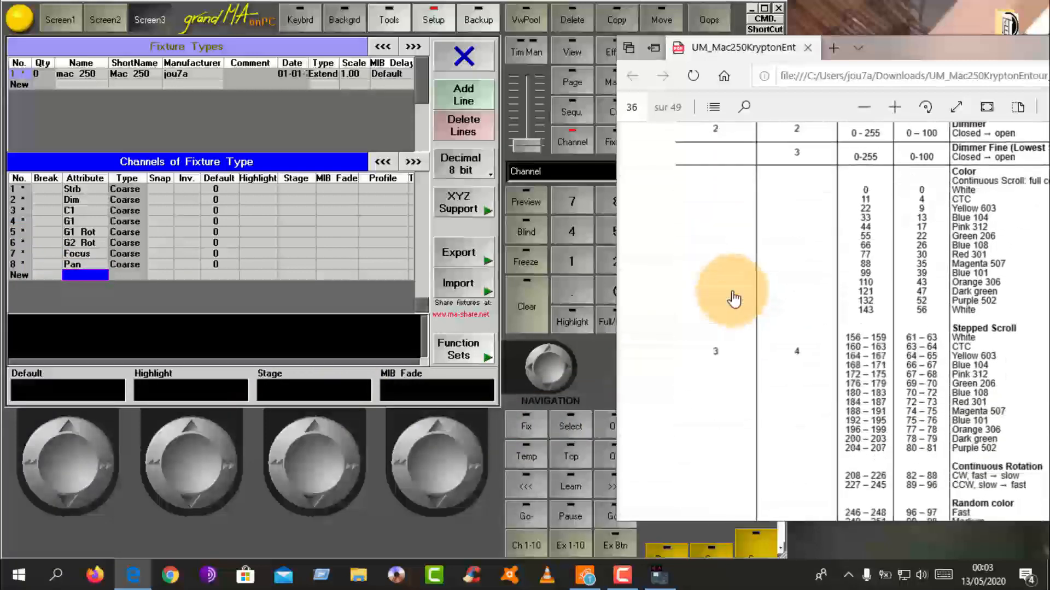
scroll(735, 298, "down", 10)
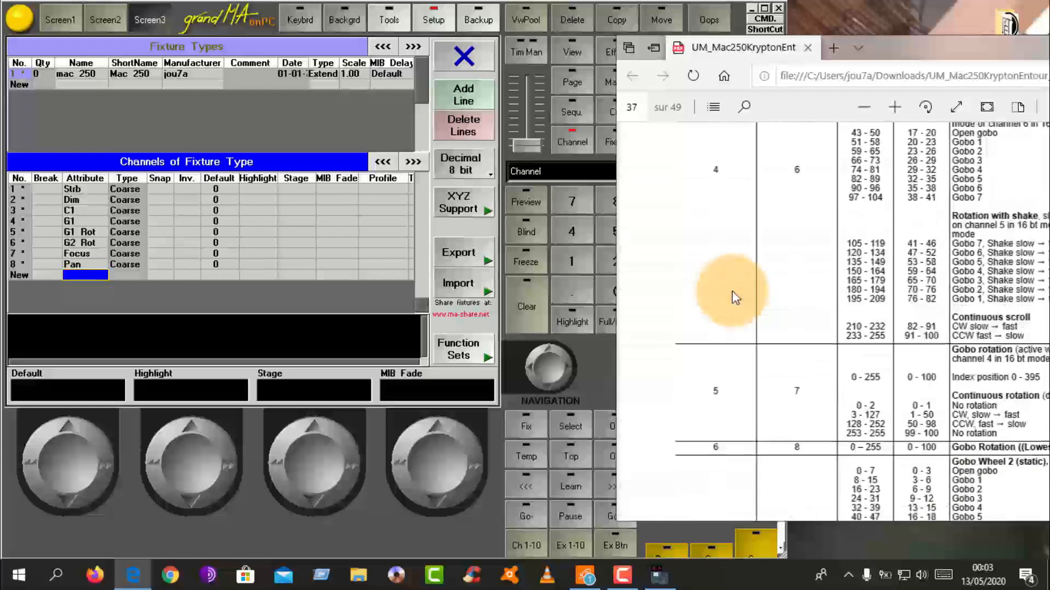
scroll(735, 297, "down", 10)
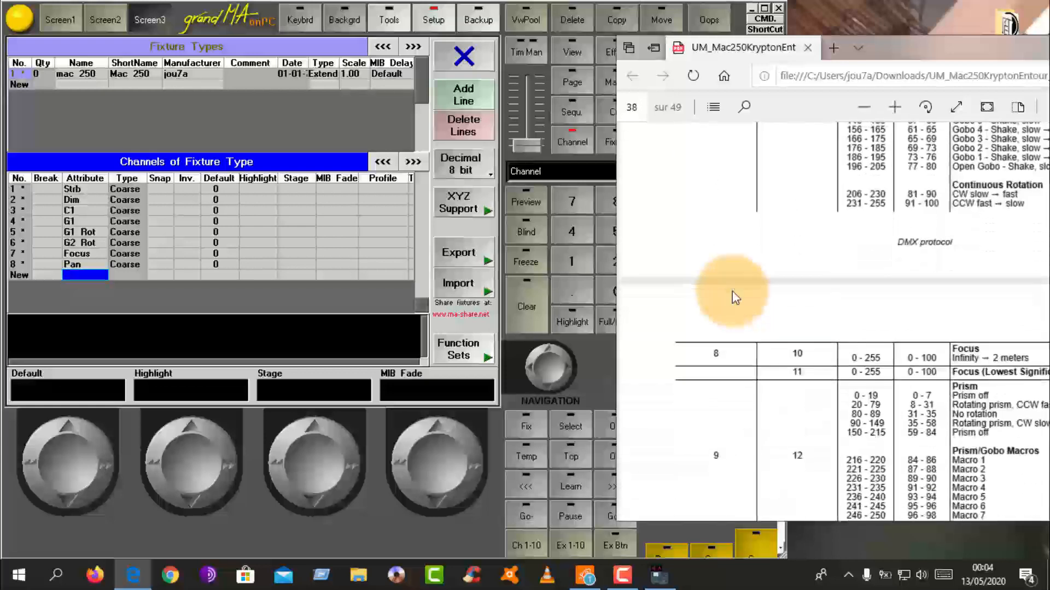
scroll(733, 295, "up", 3)
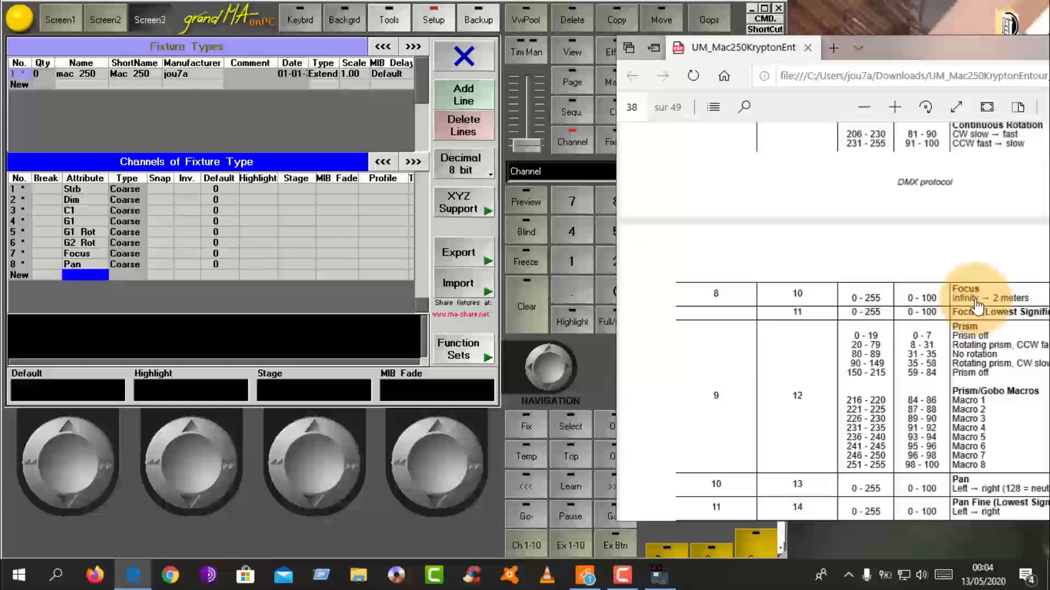
scroll(973, 306, "up", 2)
scroll(973, 306, "up", 7)
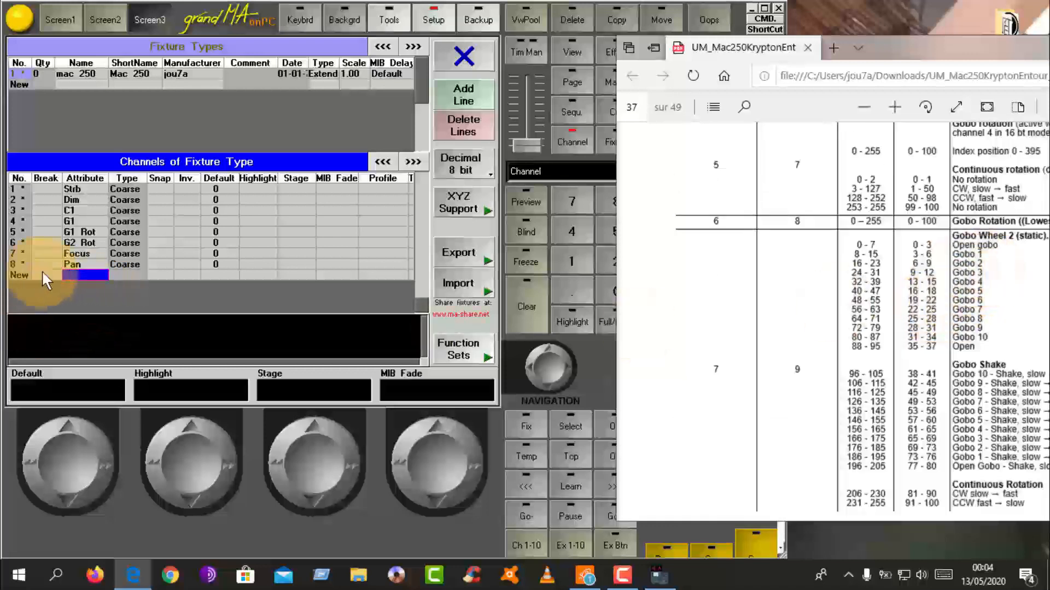
Step: Change the attribute of channel 7 to the Gobo2 attribute G2 with type Coarse
left_click(72, 254)
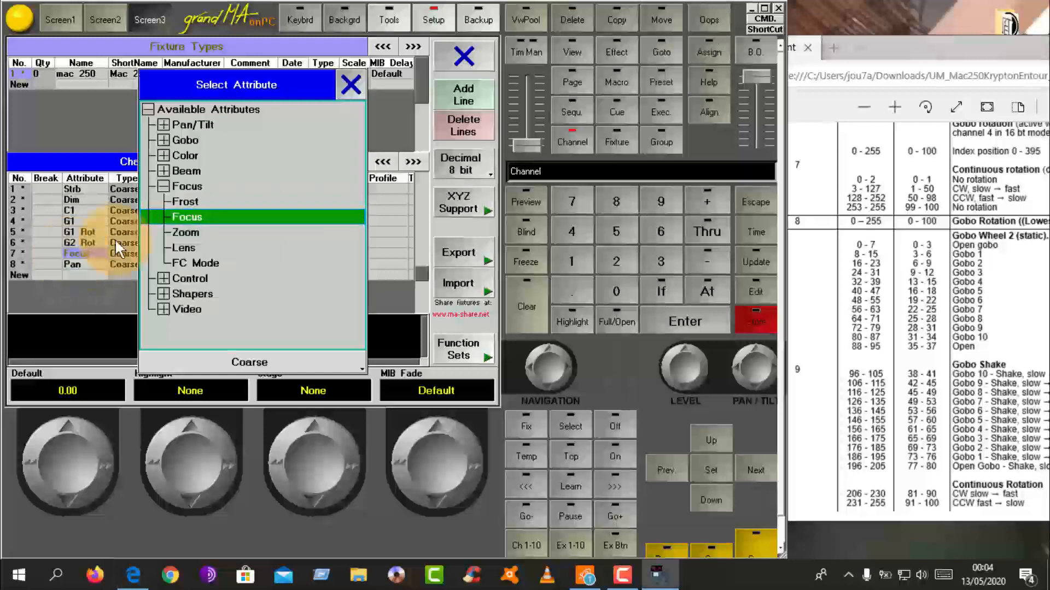
left_click(163, 140)
left_click(182, 167)
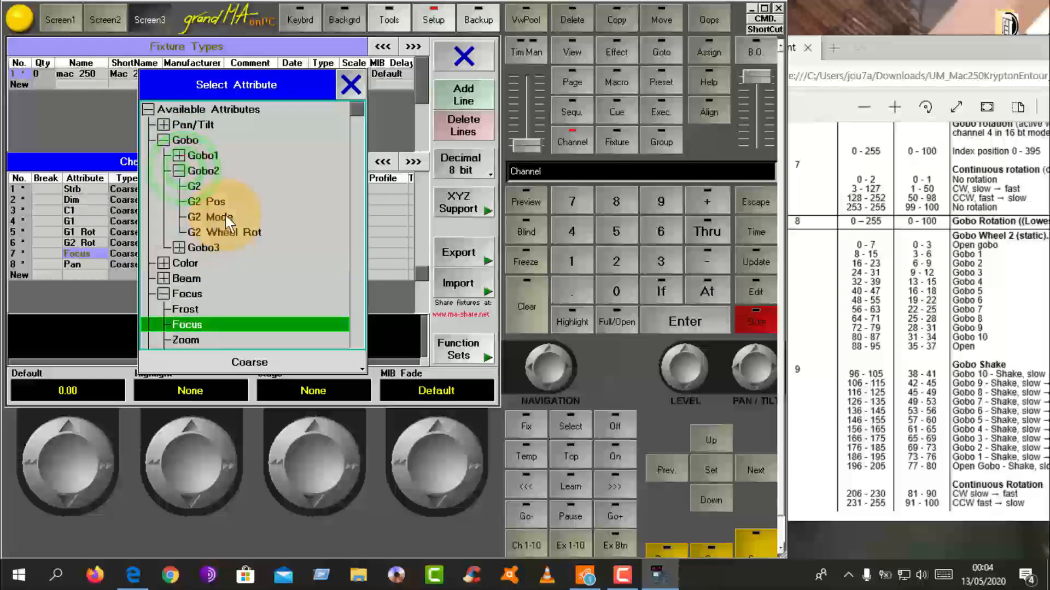
left_click(191, 188)
Step: Compare the gobo rotation, gobo wheel 2 and focus channels on PDF pages 37 and 38 with the fixture's channel list
left_click(74, 265)
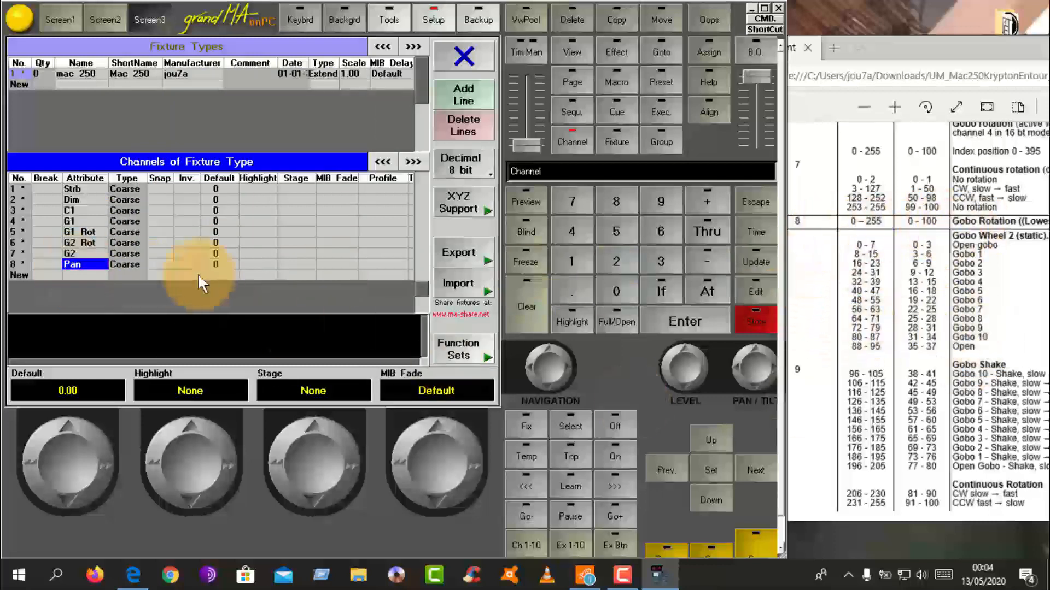
left_click(74, 266)
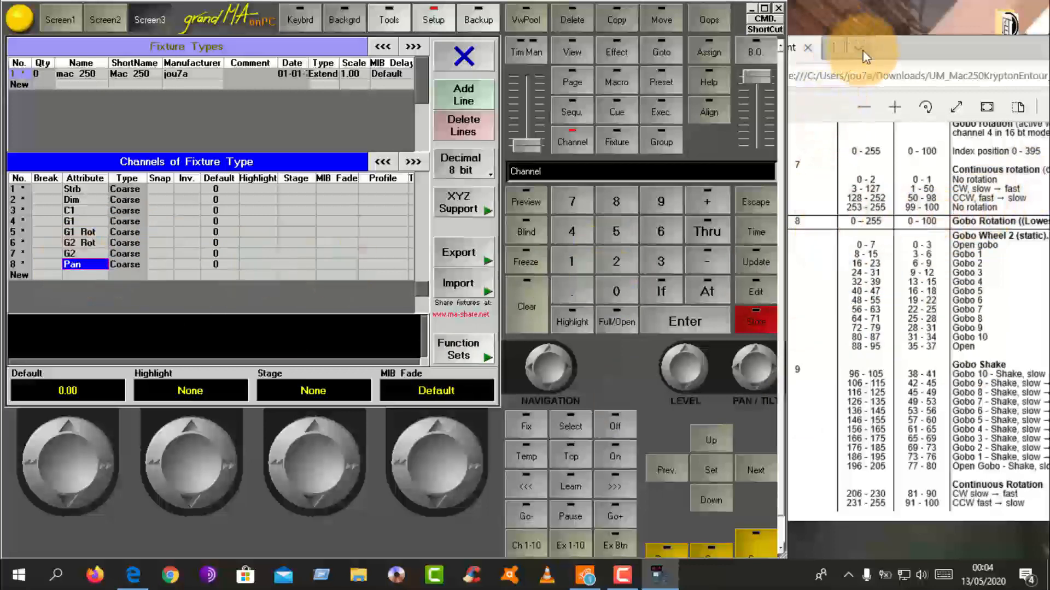
double_click(907, 47)
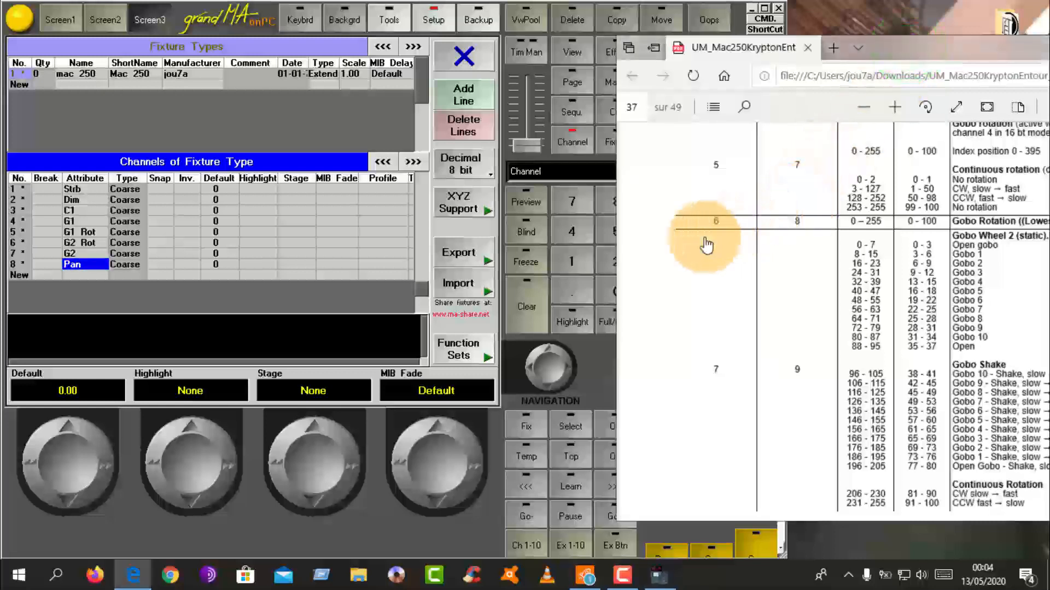
scroll(718, 408, "down", 5)
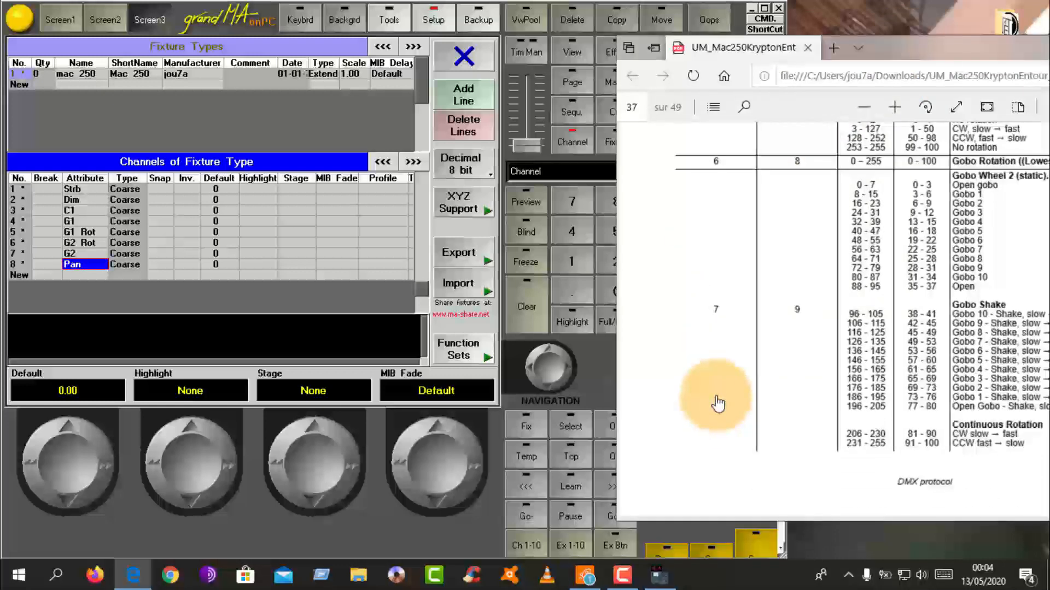
scroll(718, 399, "down", 1)
scroll(718, 396, "up", 6)
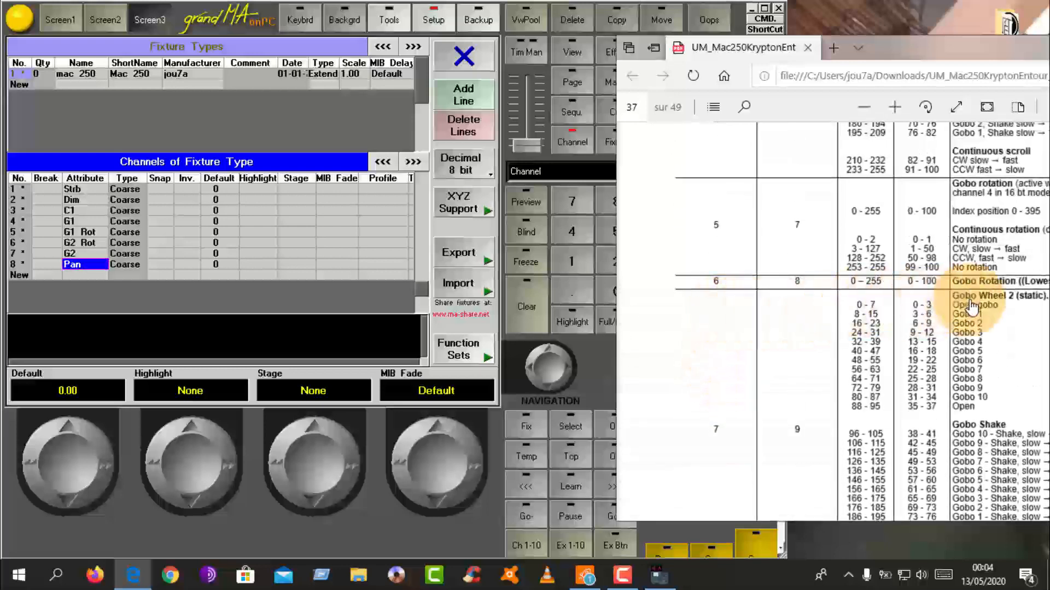
scroll(768, 396, "down", 2)
scroll(767, 400, "down", 8)
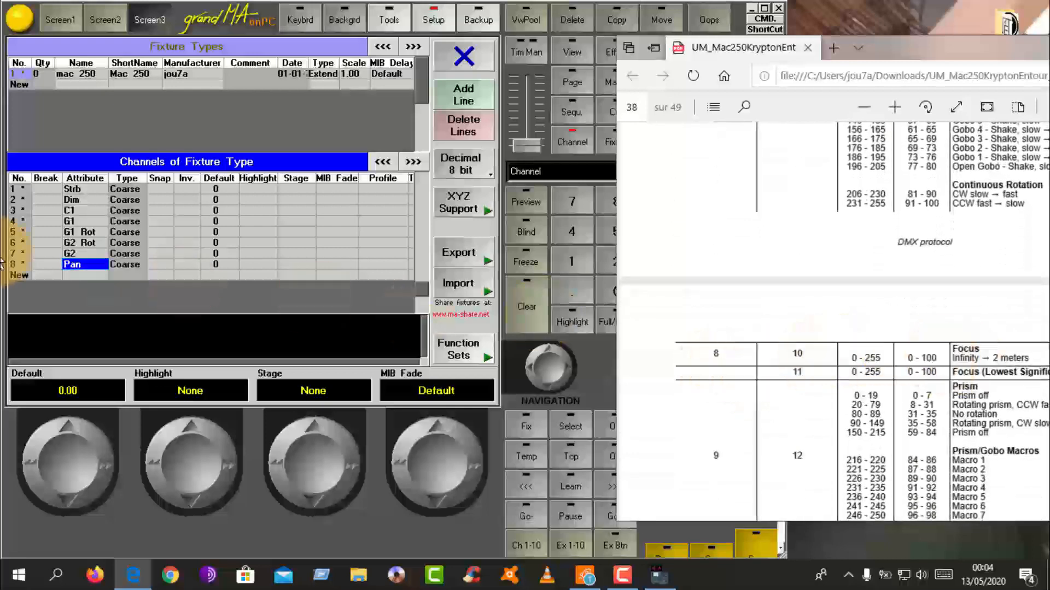
Step: Change the attribute of channel 8 to Focus with type Coarse
left_click(72, 265)
left_click(72, 265)
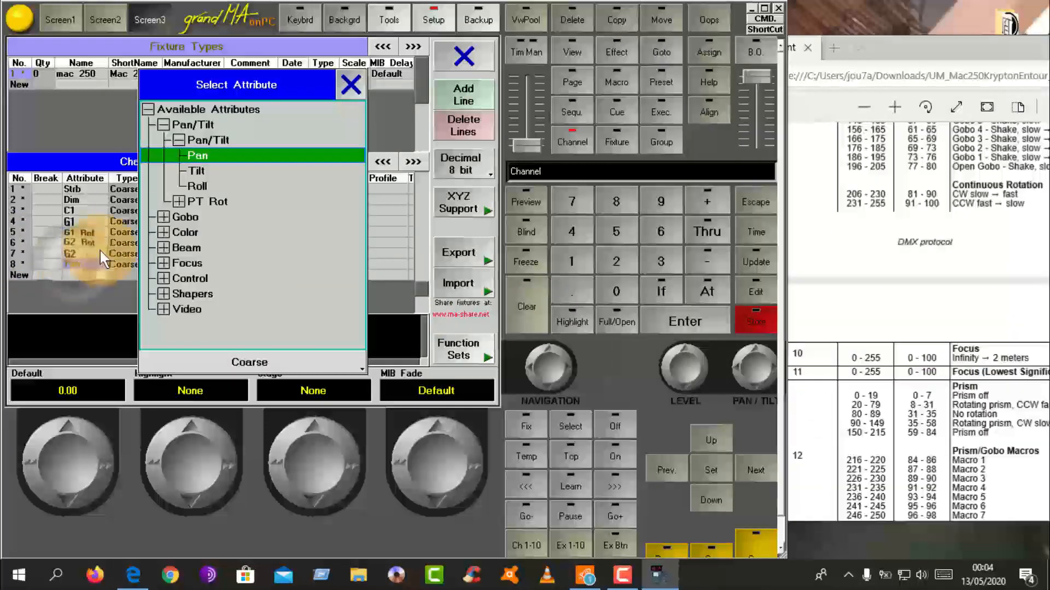
left_click(175, 138)
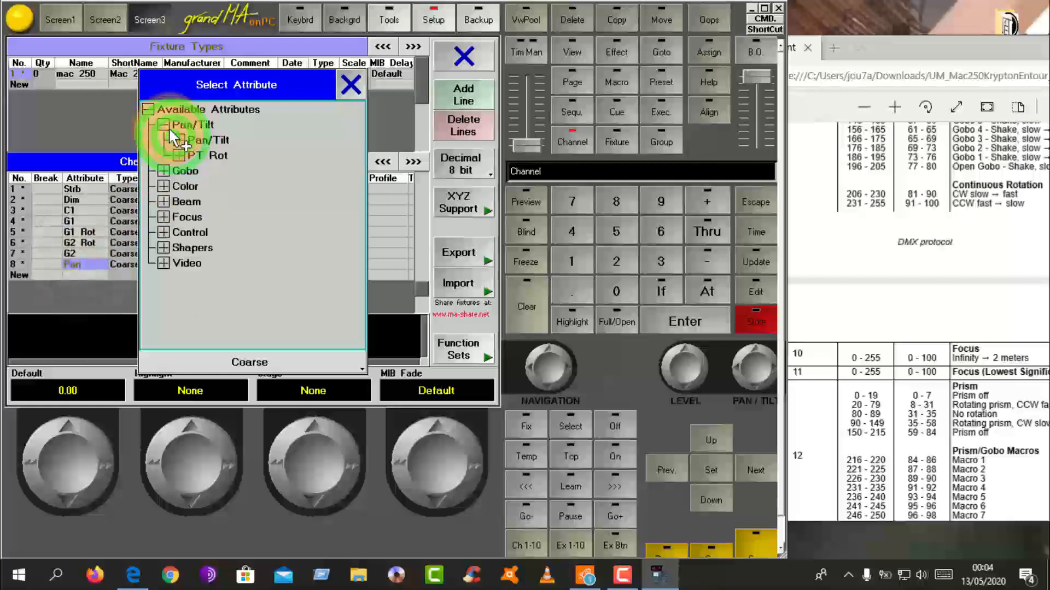
left_click(162, 124)
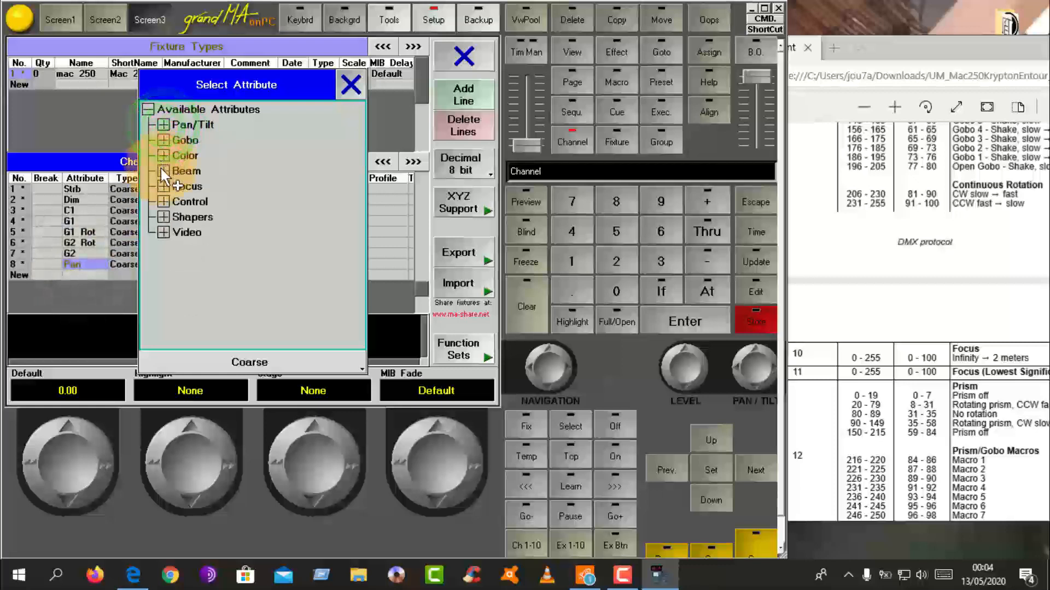
left_click(163, 187)
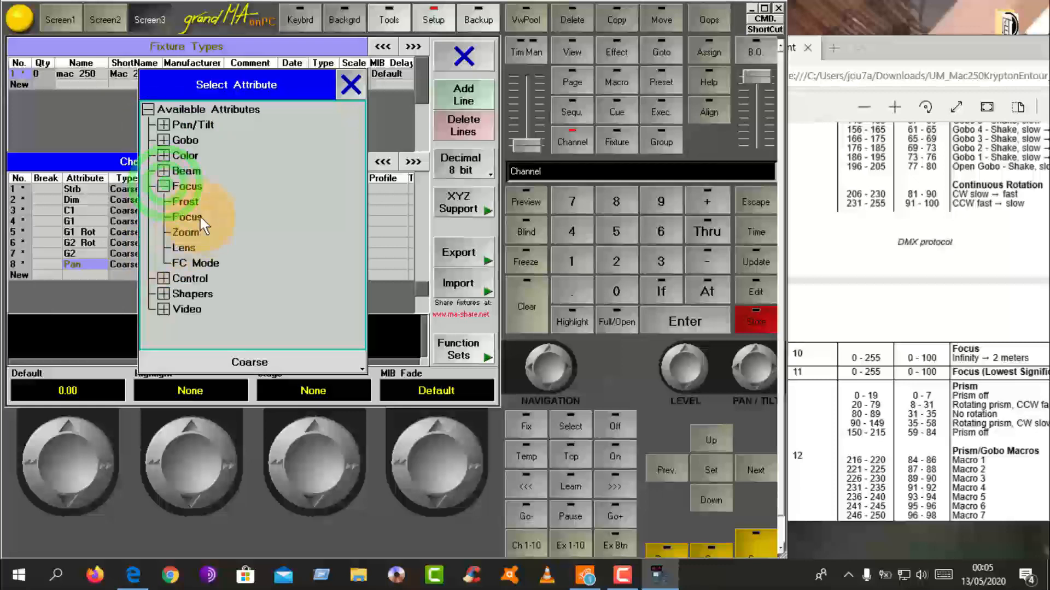
double_click(187, 218)
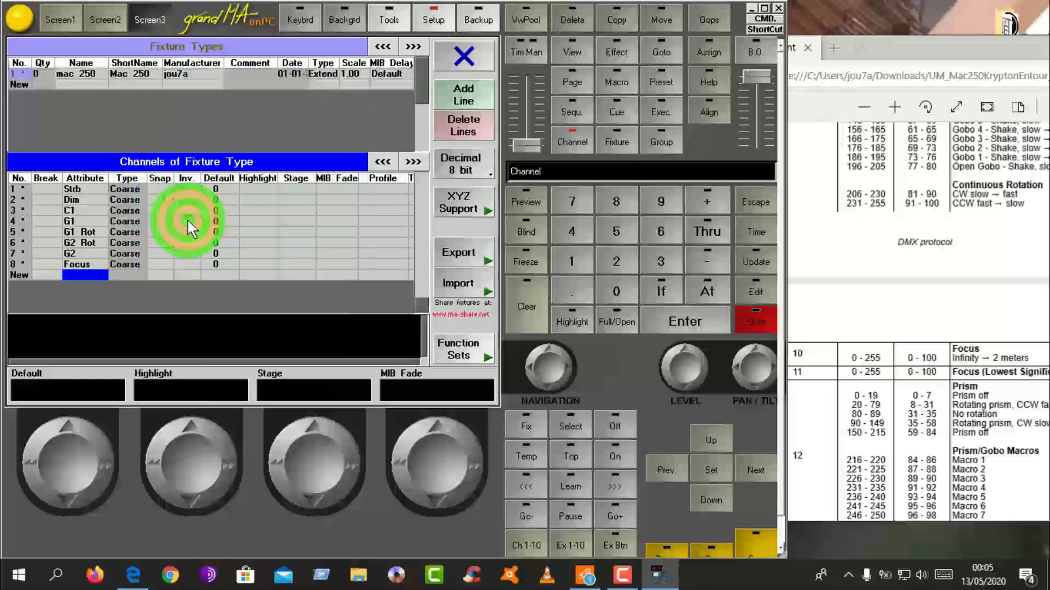
Step: Find the prism channel in the DMX protocol table on PDF page 38
left_click(860, 277)
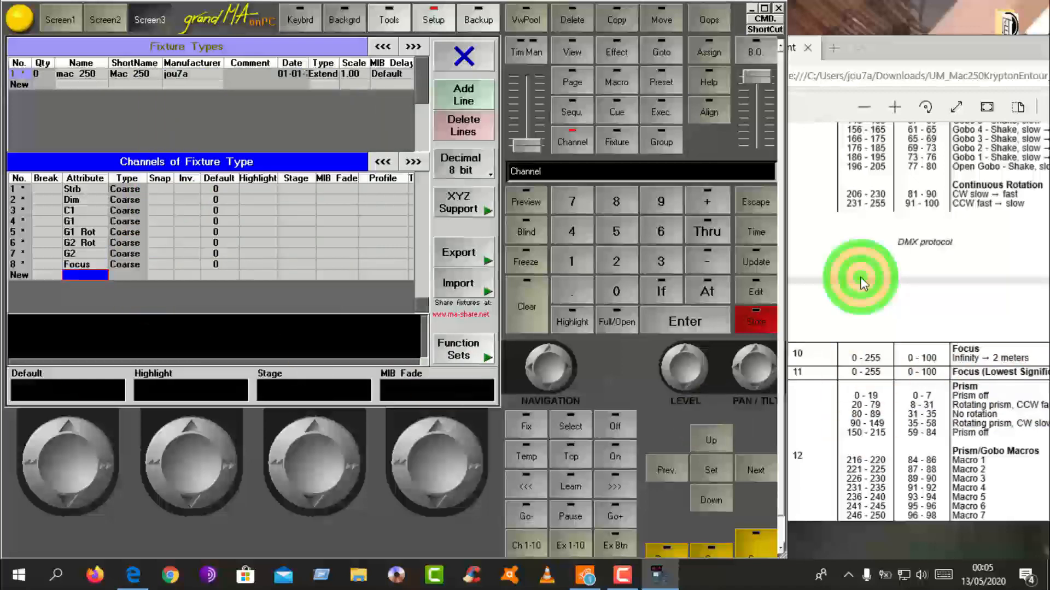
scroll(768, 383, "down", 3)
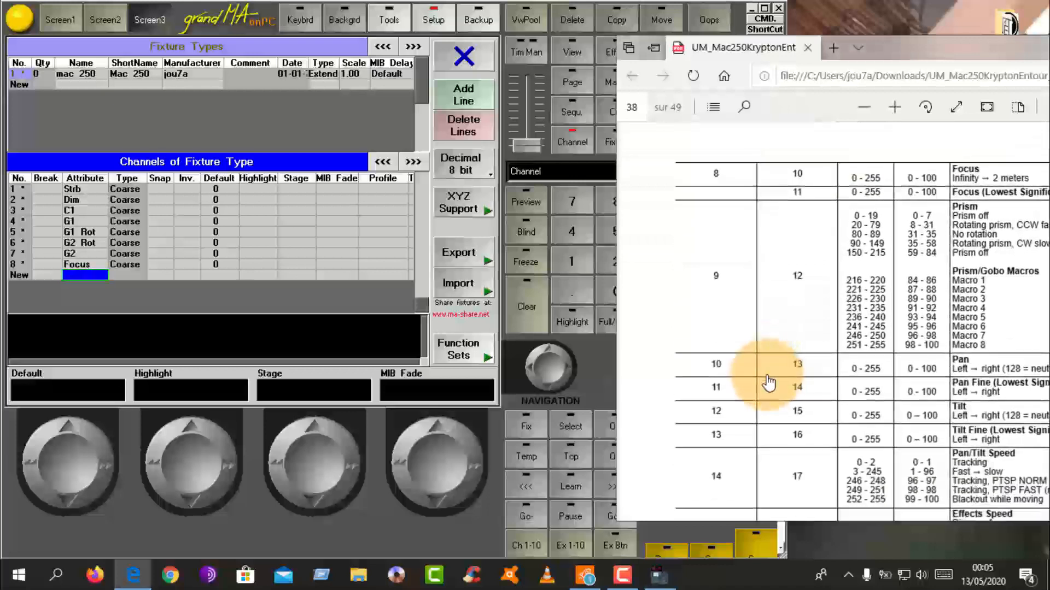
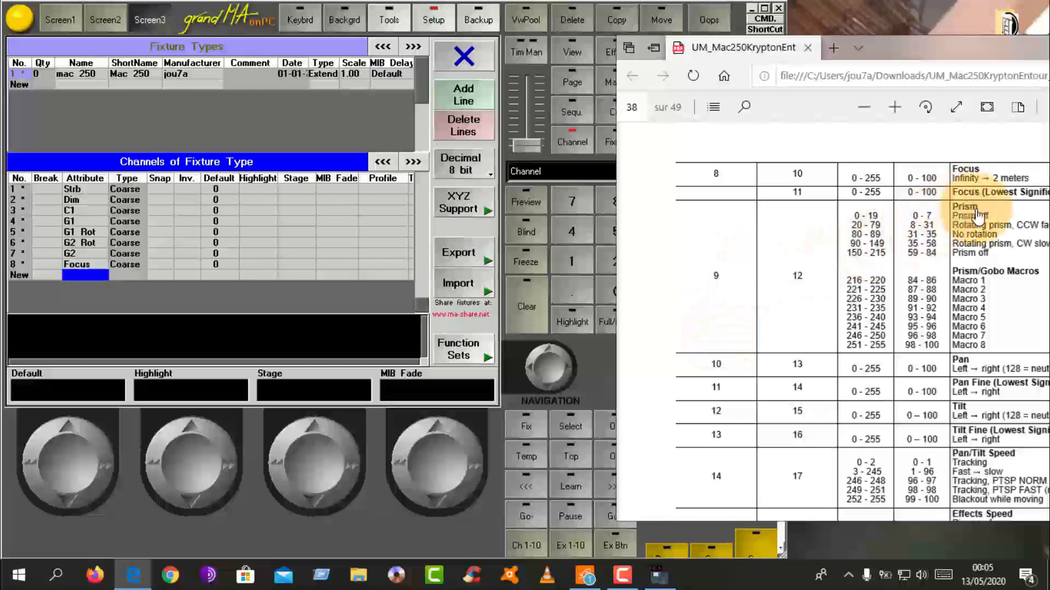
Step: Add channel 9 to the mac 250 fixture type with the coarse prism attribute P1 from the Beam1 group
left_click(81, 273)
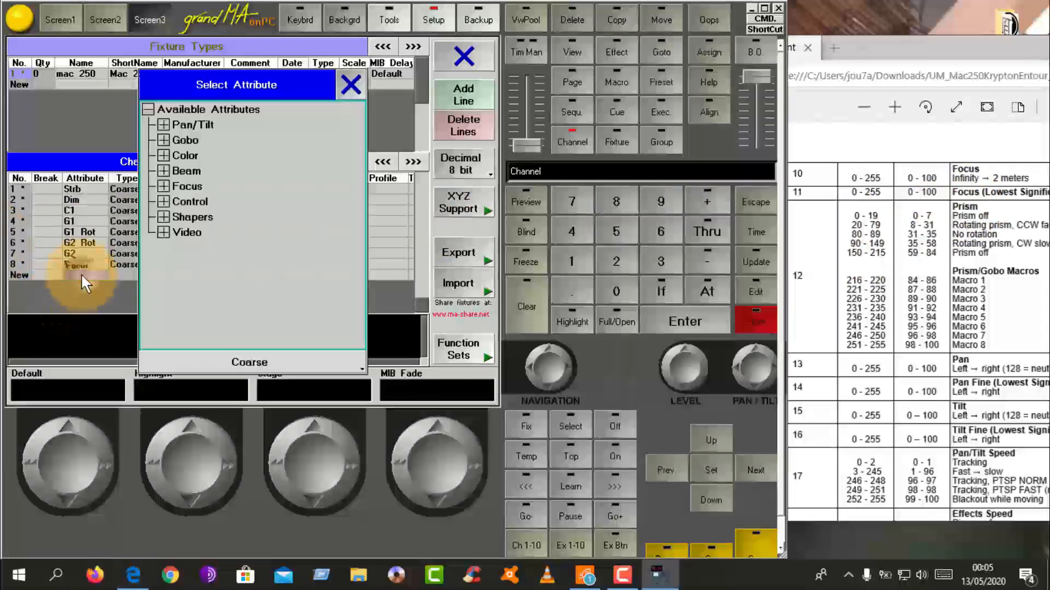
left_click(163, 187)
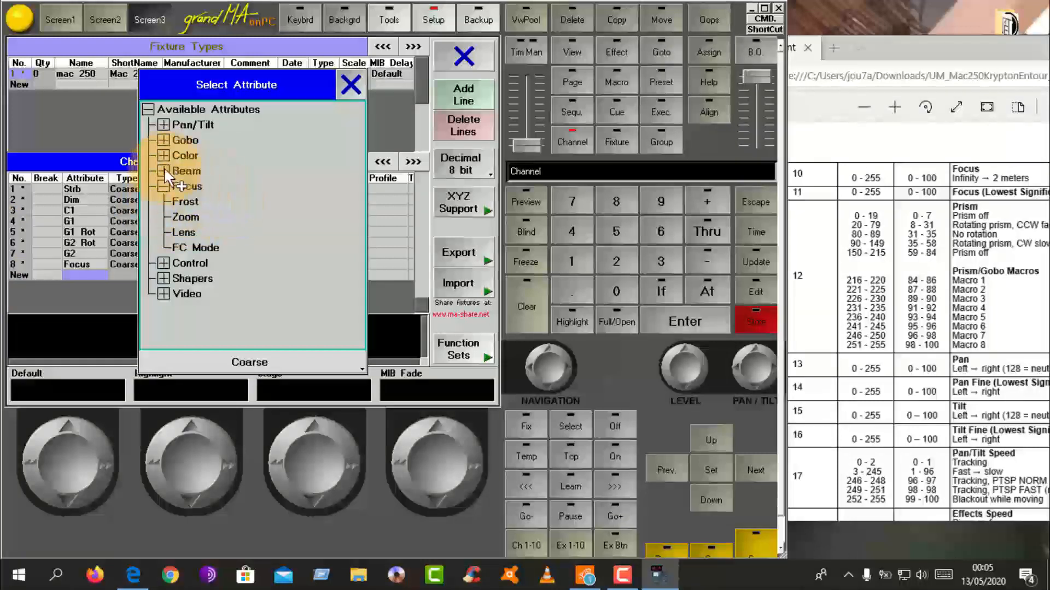
left_click(163, 186)
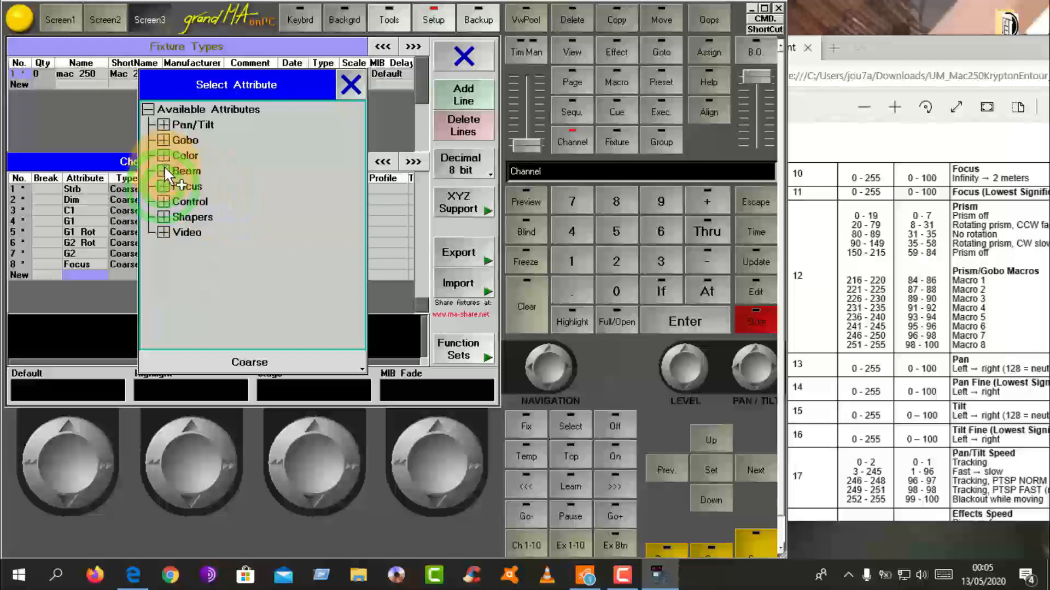
left_click(164, 169)
left_click(180, 184)
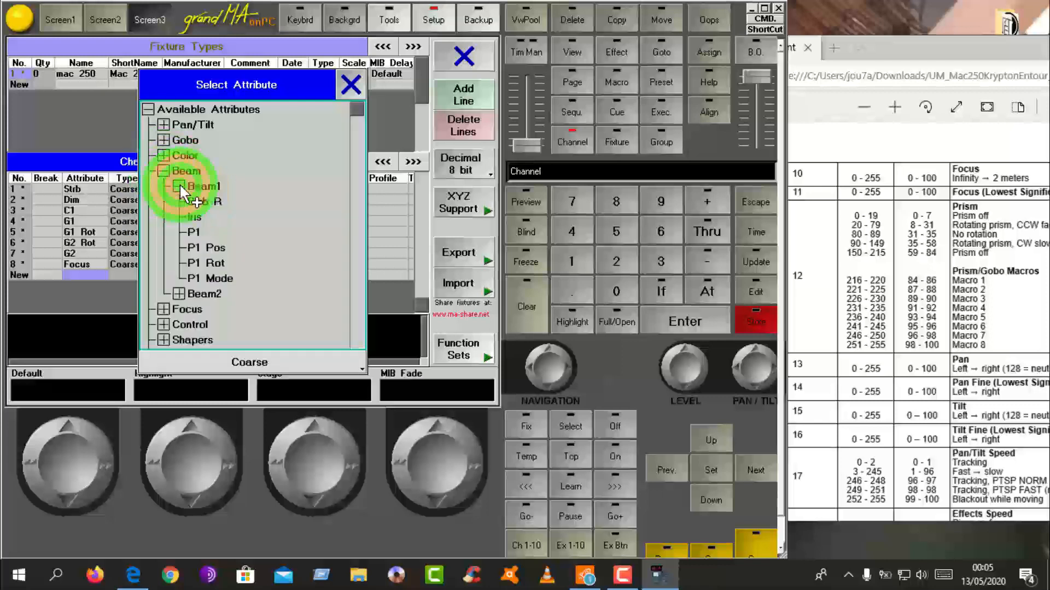
double_click(192, 232)
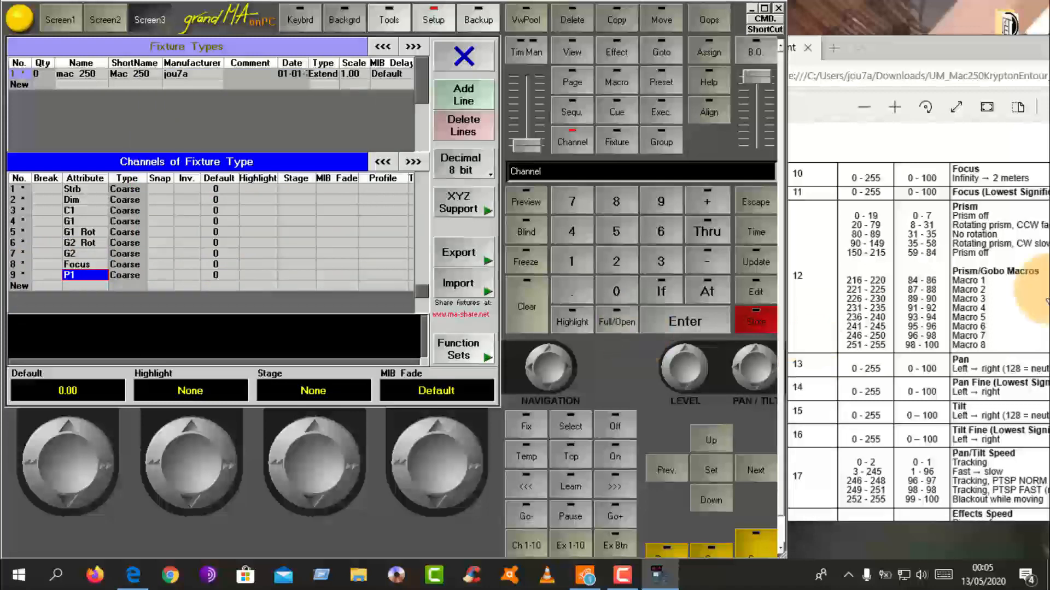
Step: Check the manual's DMX table and add channel 10 with the coarse Pan attribute
left_click(895, 46)
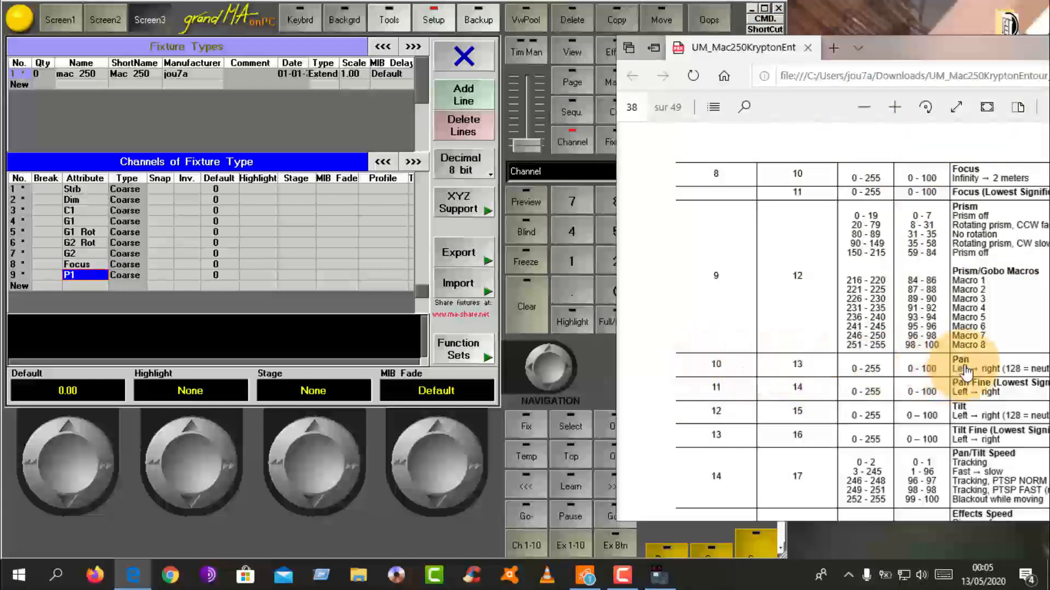
left_click(80, 284)
left_click(79, 284)
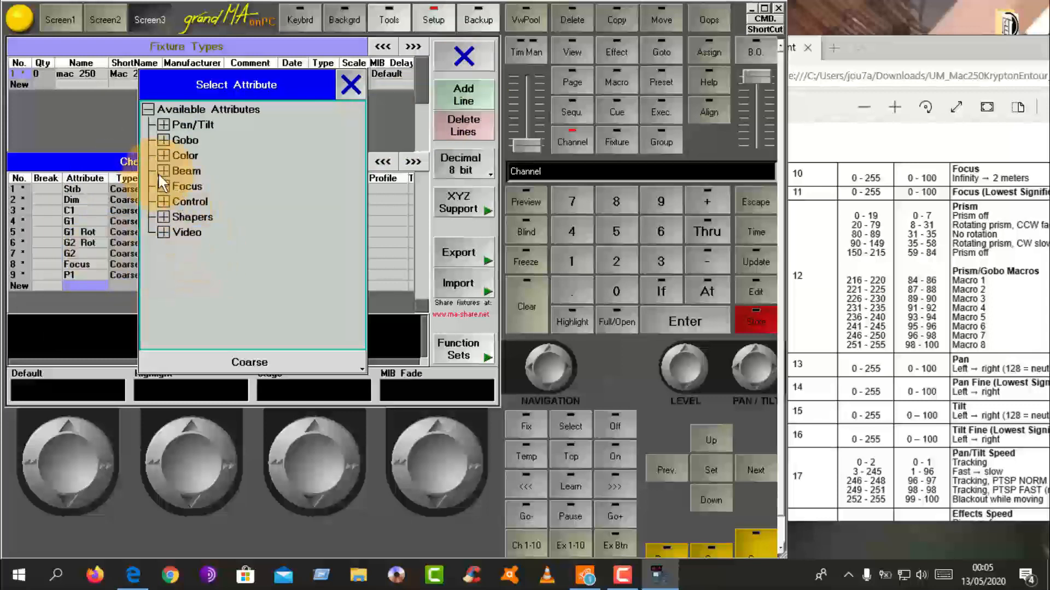
left_click(163, 124)
left_click(184, 137)
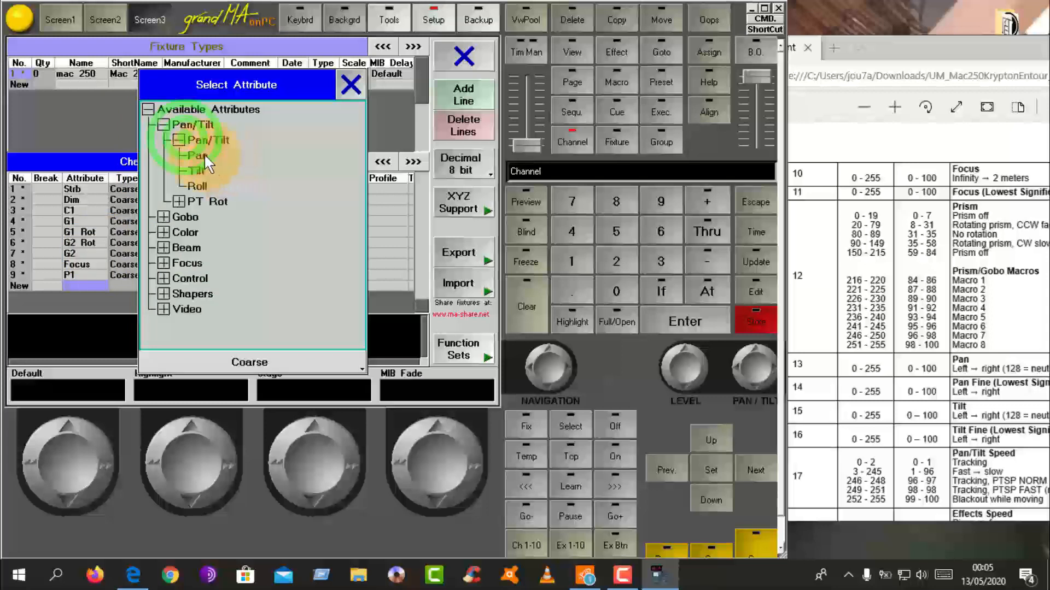
left_click(203, 154)
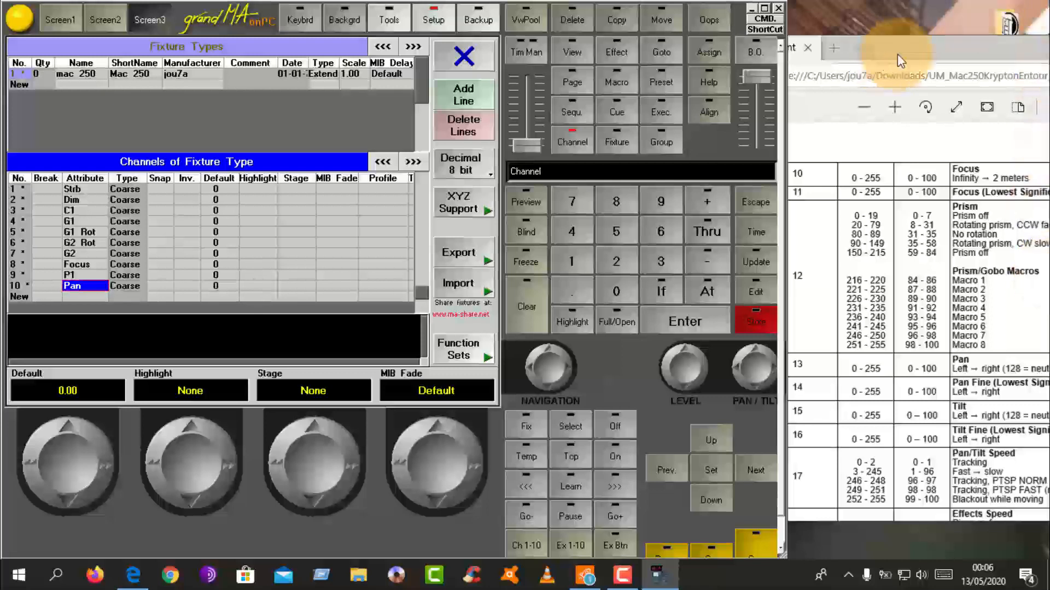
Step: Check the manual's Pan Fine entry and add channel 11 with the Pan attribute set to Fine
left_click(914, 48)
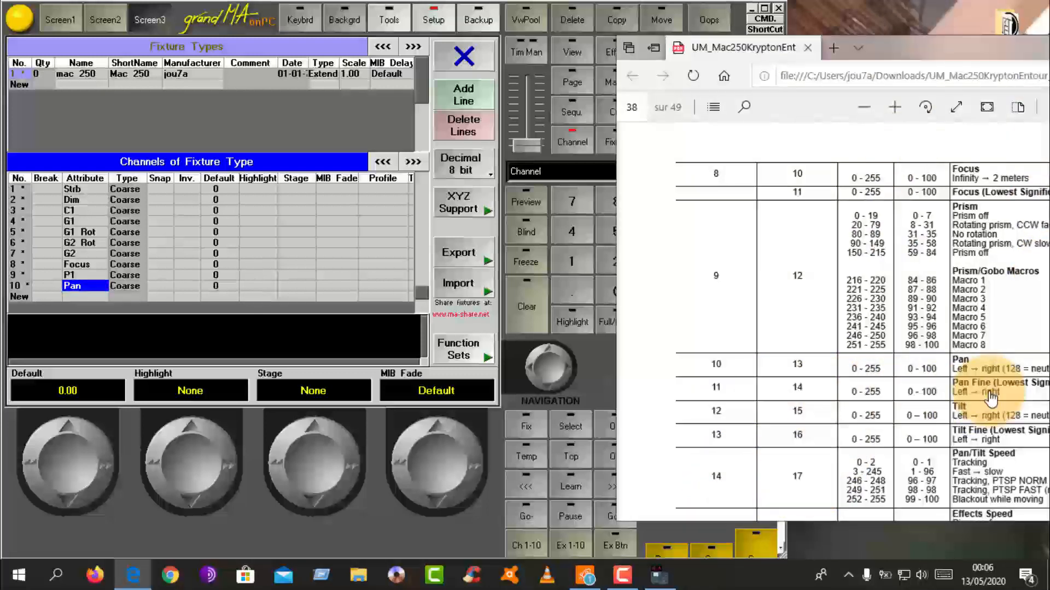
double_click(73, 297)
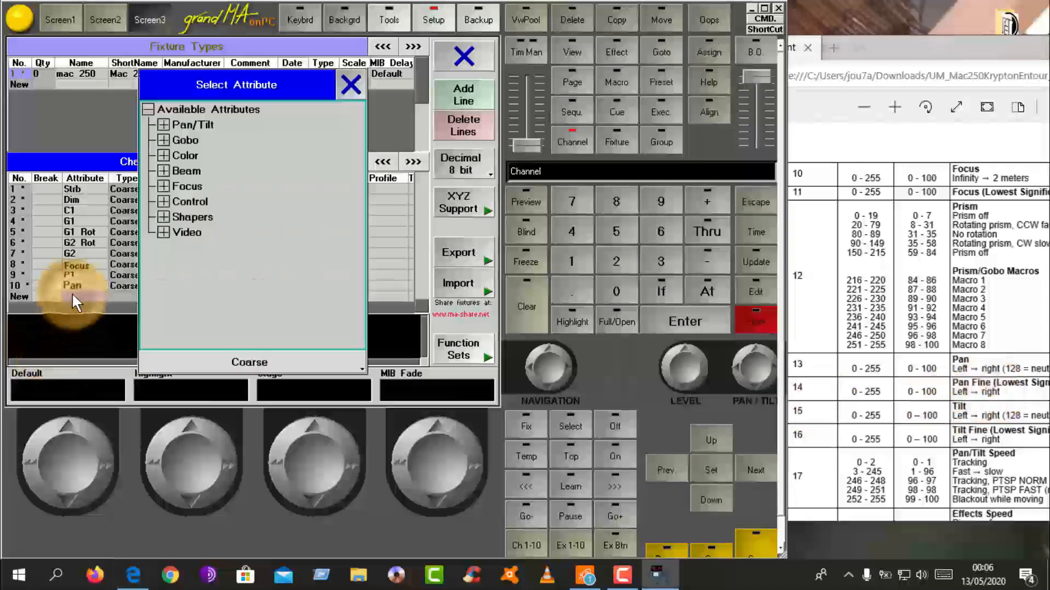
left_click(162, 124)
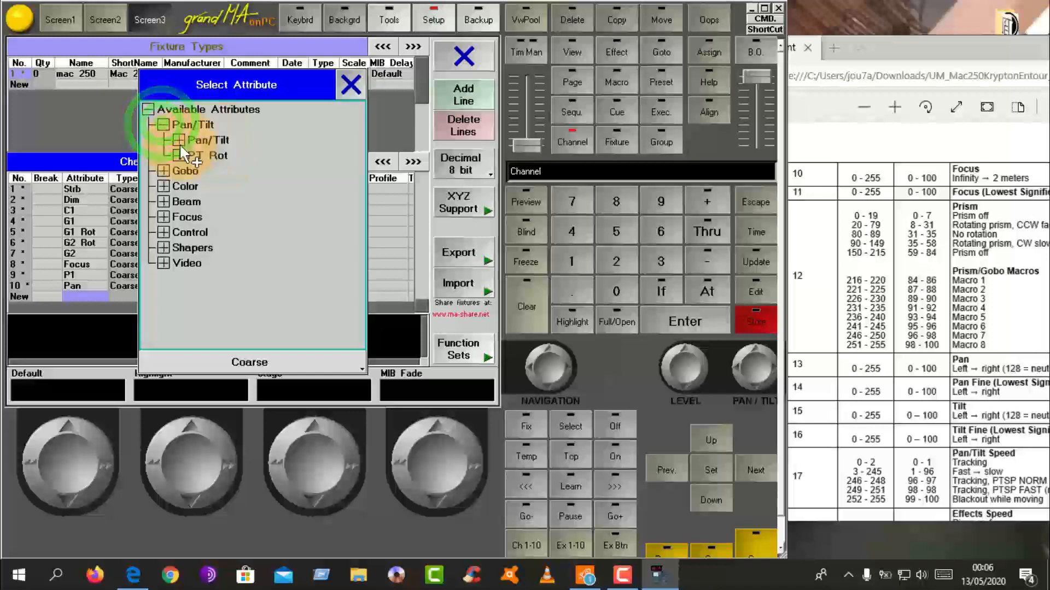
left_click(178, 140)
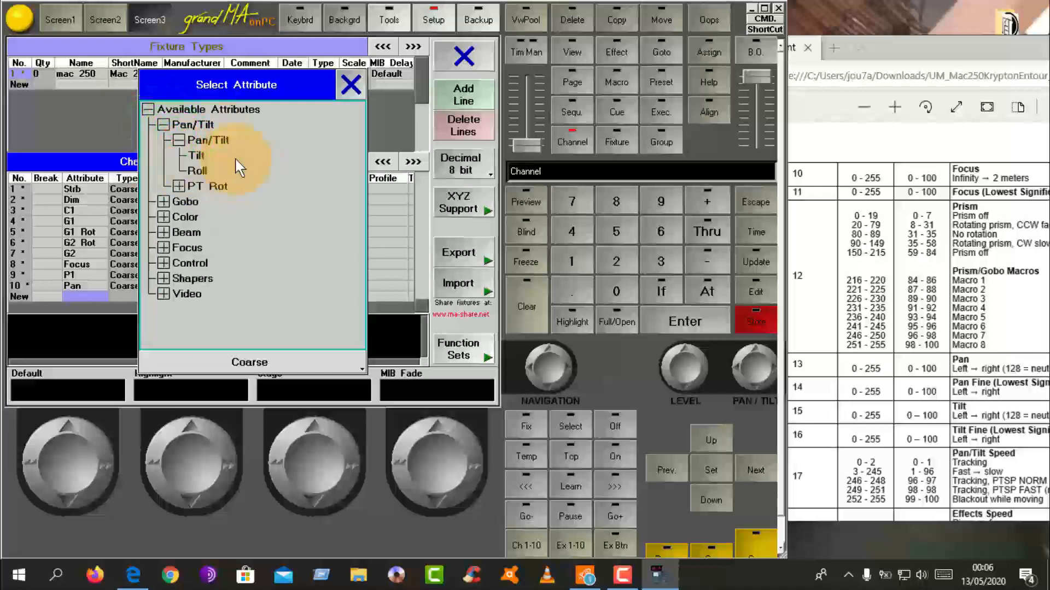
left_click(179, 139)
left_click(163, 124)
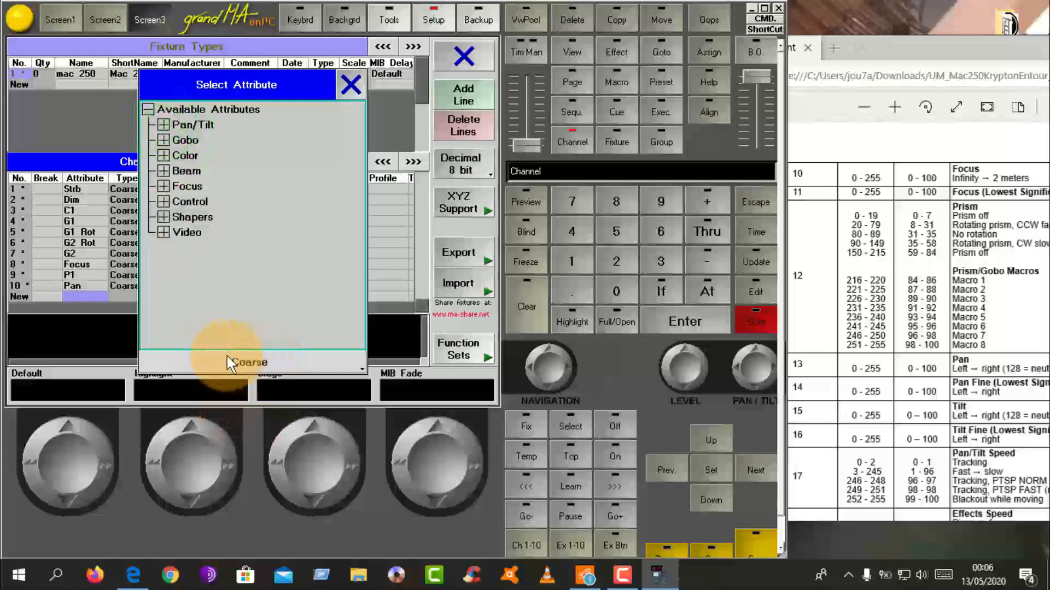
left_click(259, 357)
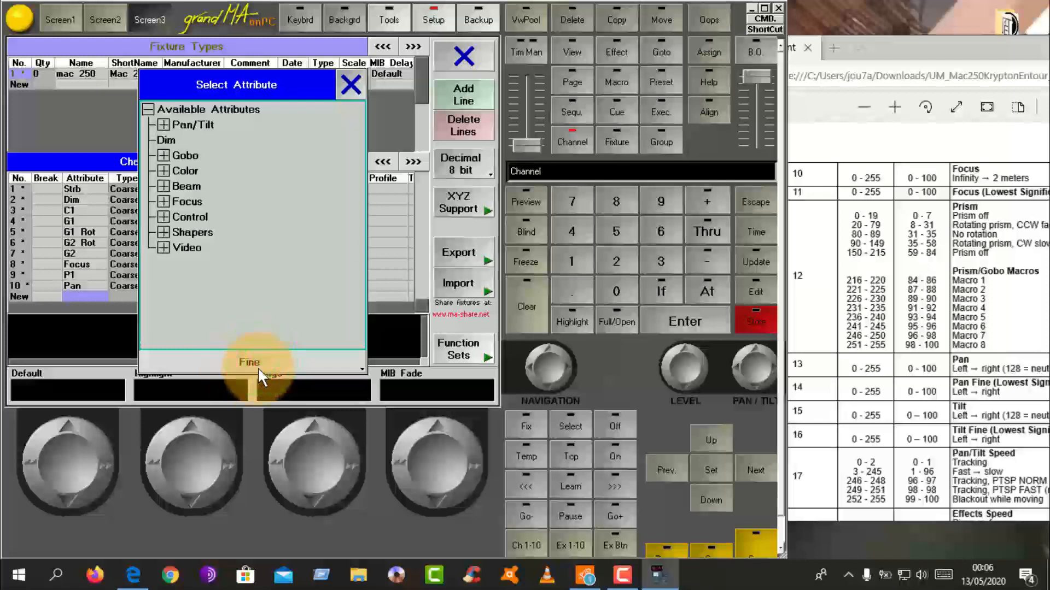
left_click(163, 124)
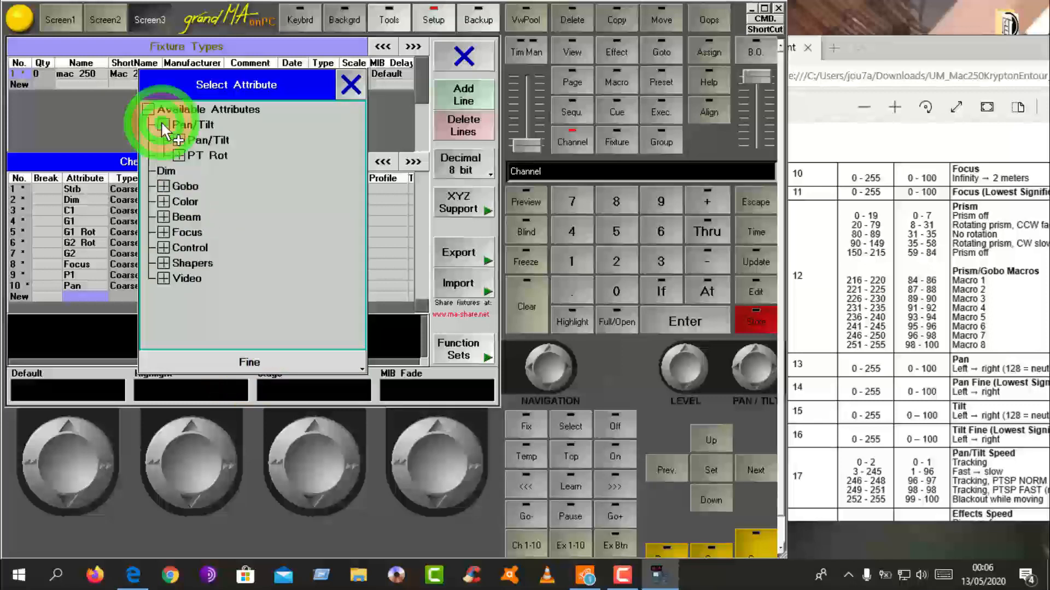
left_click(178, 140)
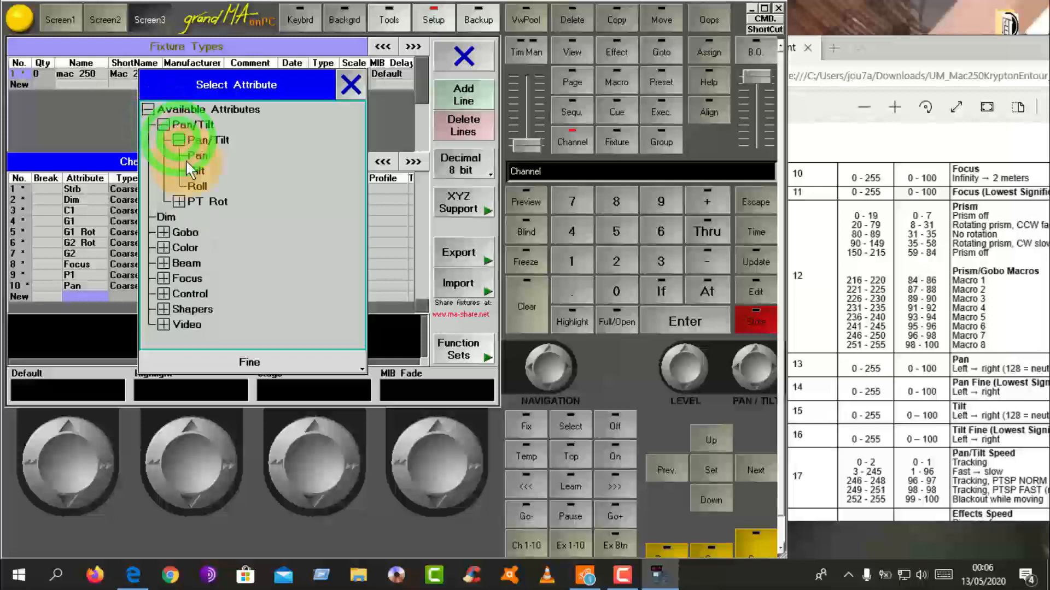
left_click(200, 155)
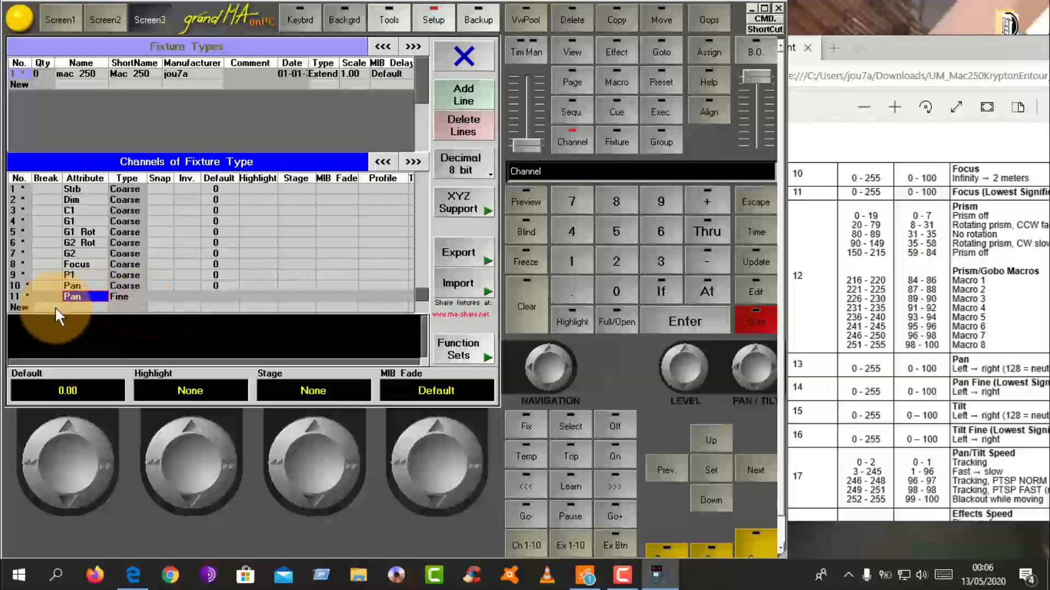
Step: Check the manual's Tilt entry and add channel 12 with the Tilt attribute set to Coarse
left_click(886, 47)
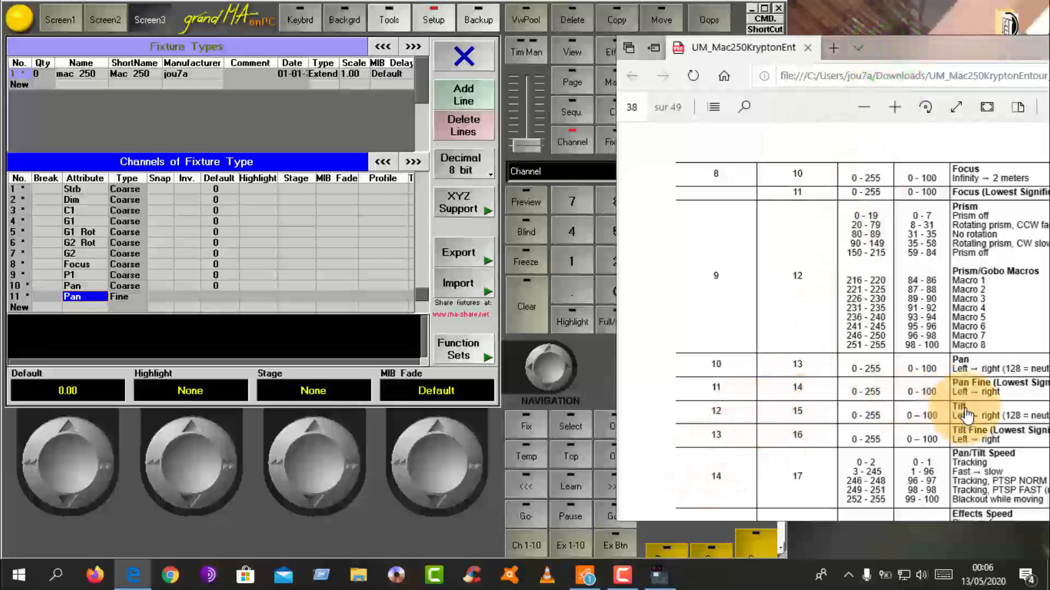
left_click(81, 302)
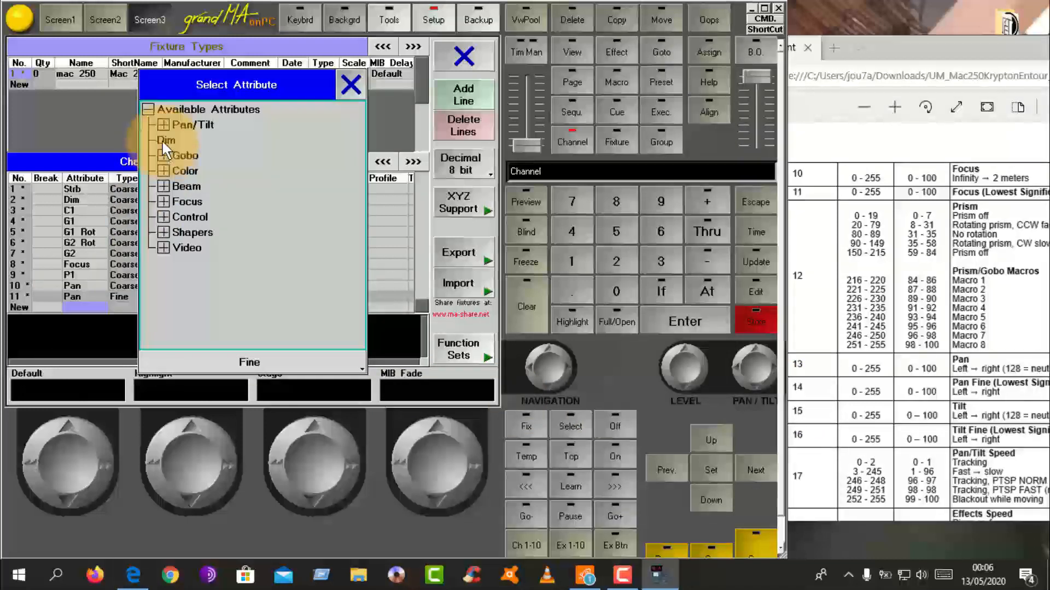
left_click(250, 365)
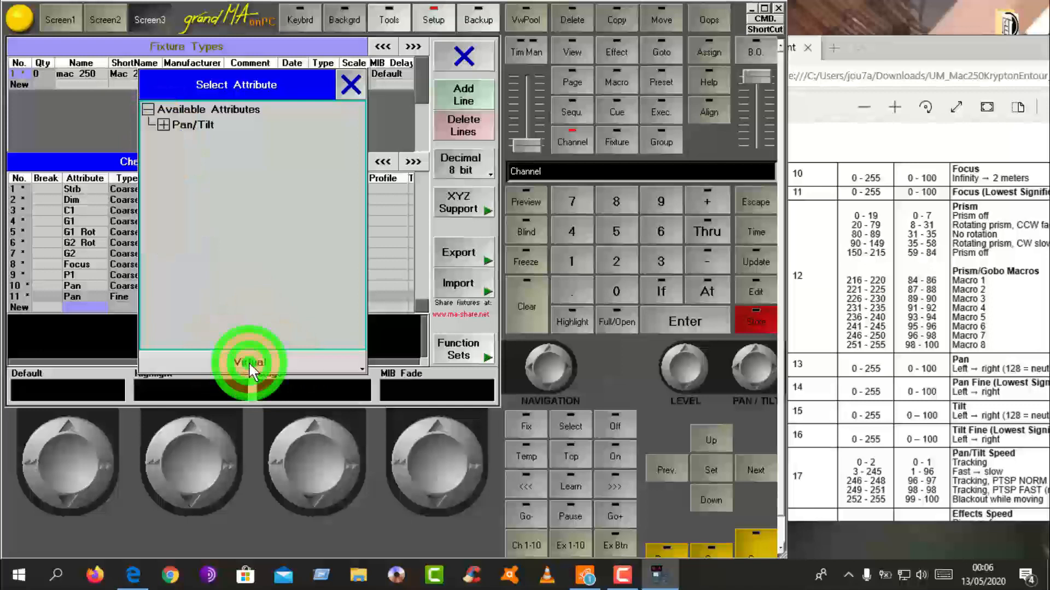
left_click(163, 124)
left_click(178, 141)
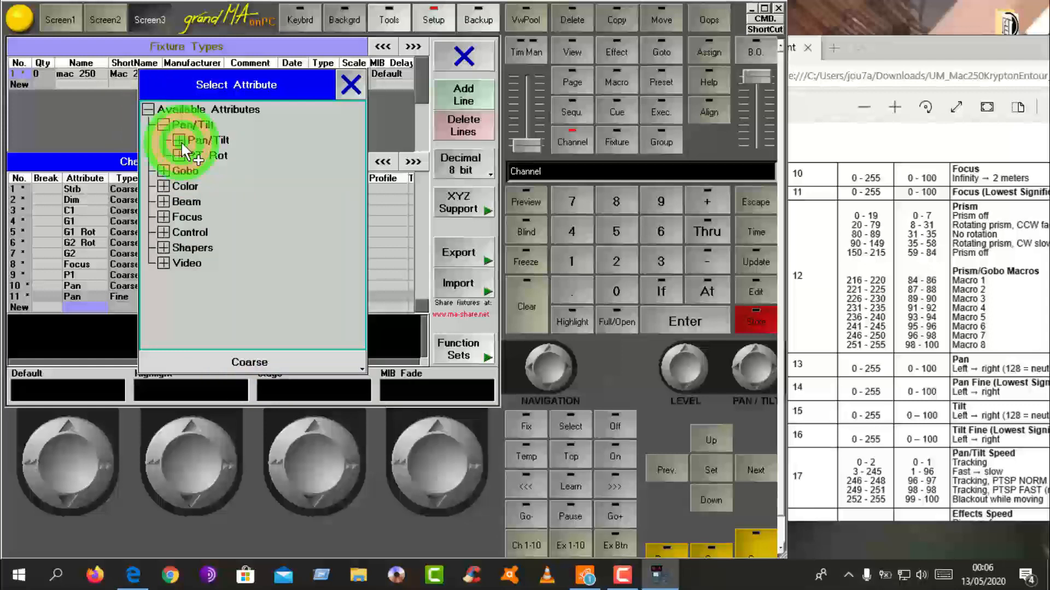
left_click(202, 155)
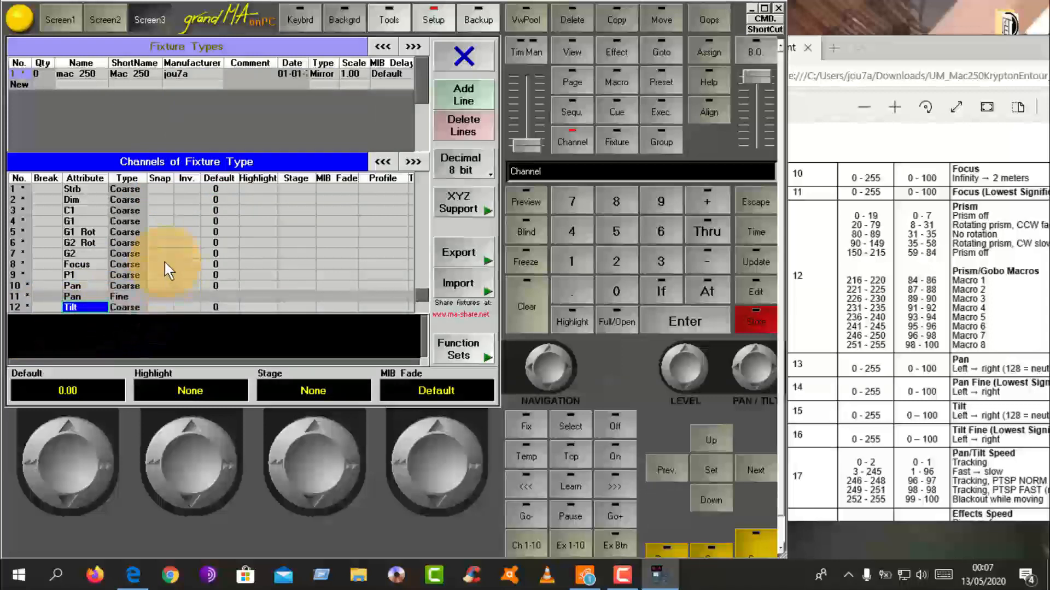
Step: Check the manual's Tilt Fine entry and add channel 13 with the Tilt attribute set to Fine
key("Down")
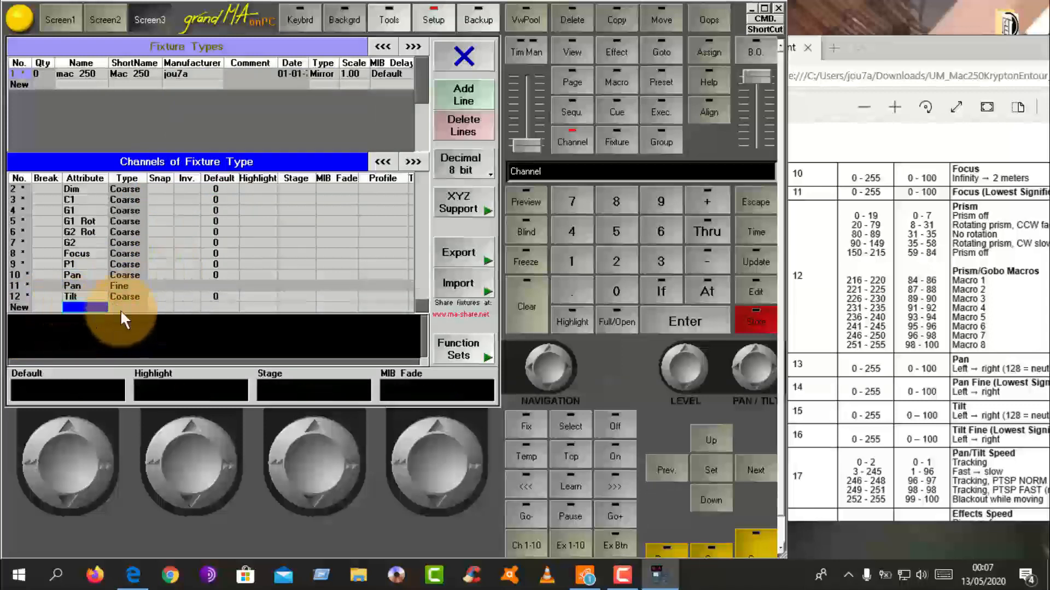
left_click(906, 44)
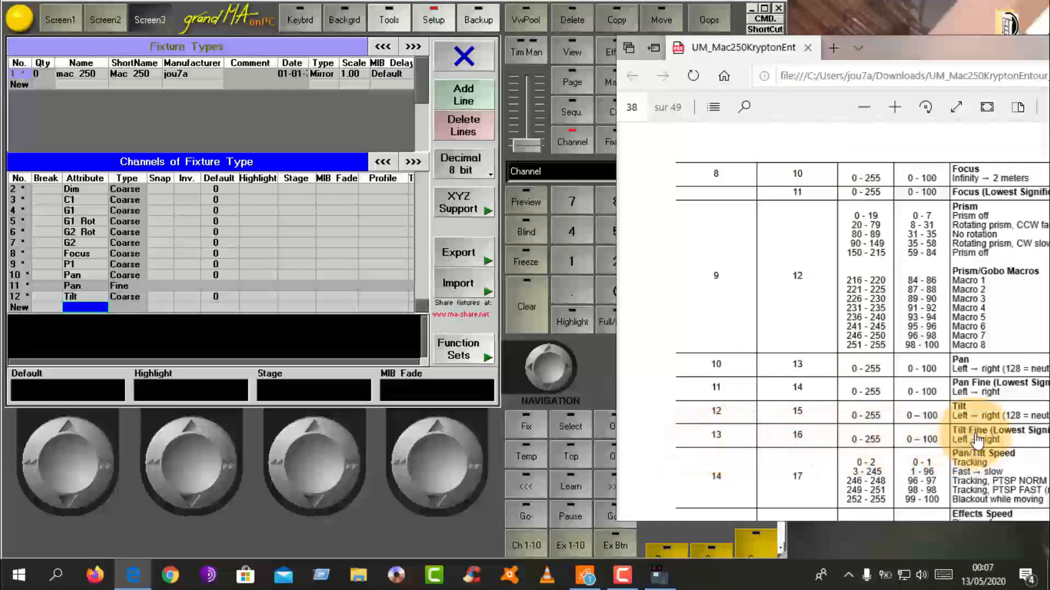
double_click(85, 306)
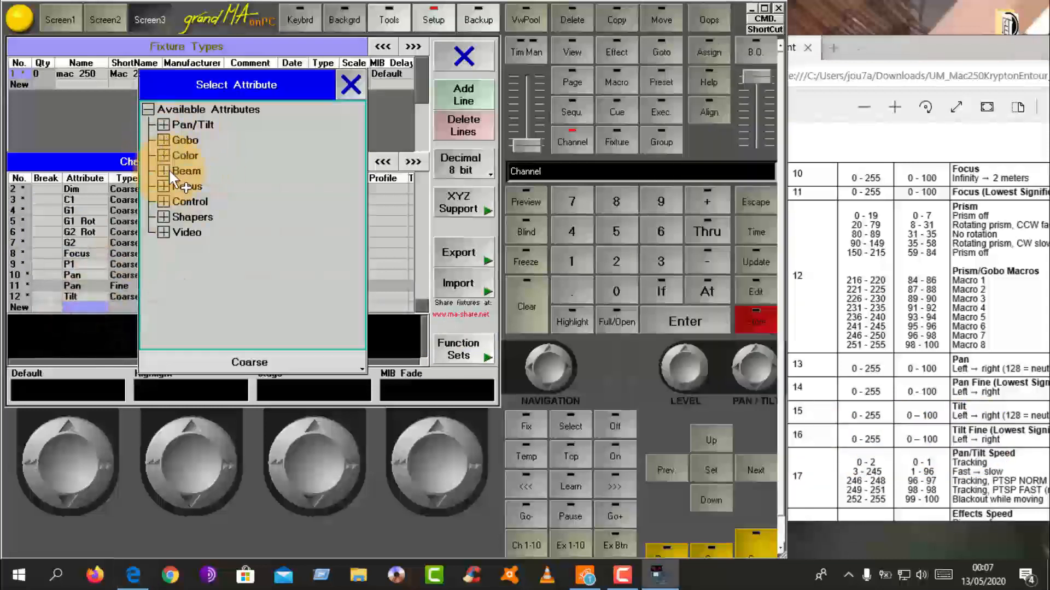
left_click(255, 362)
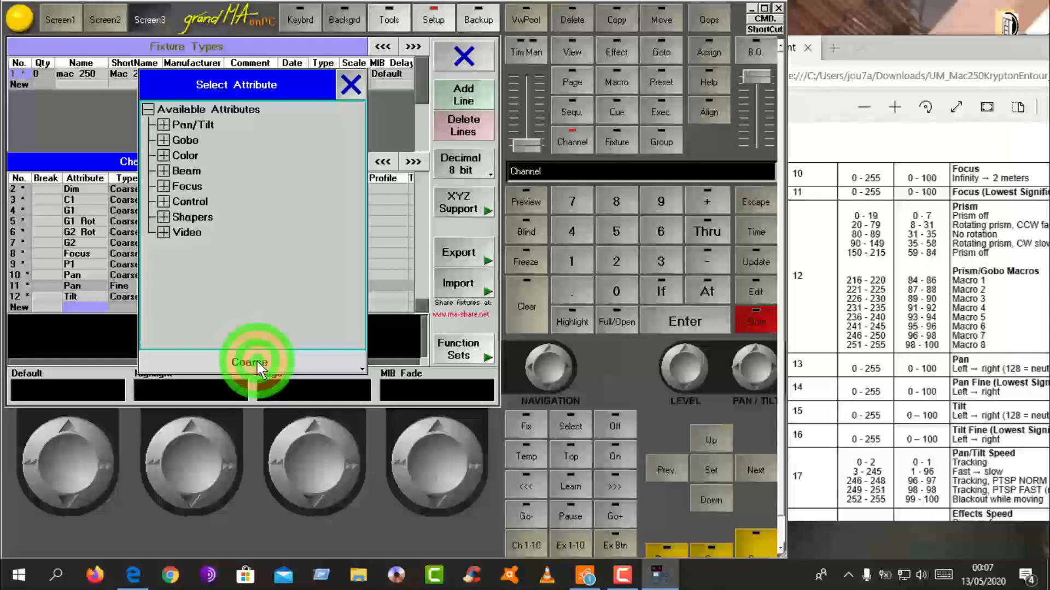
left_click(162, 124)
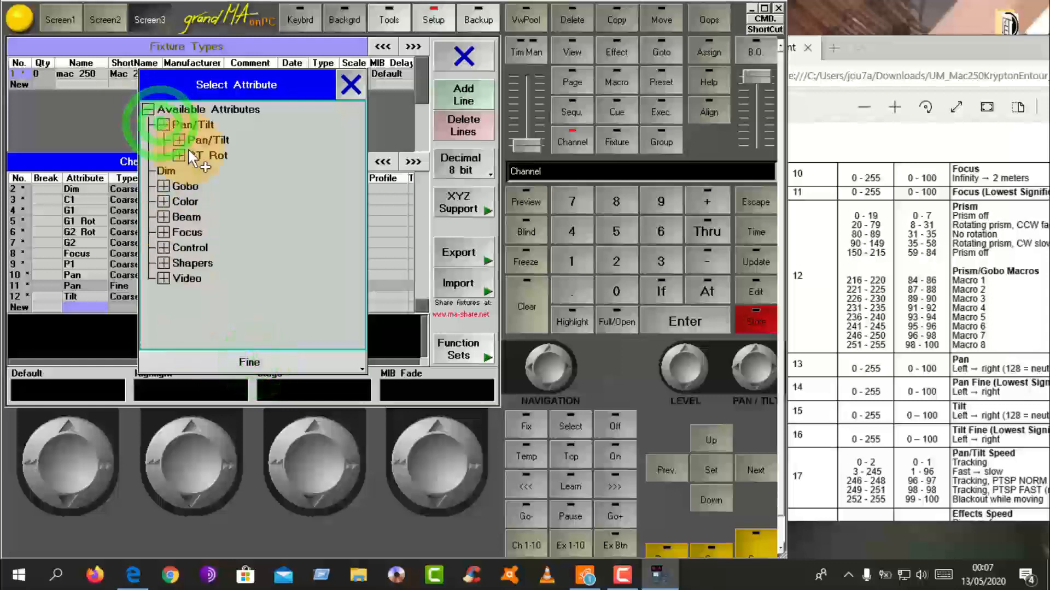
left_click(179, 140)
double_click(201, 154)
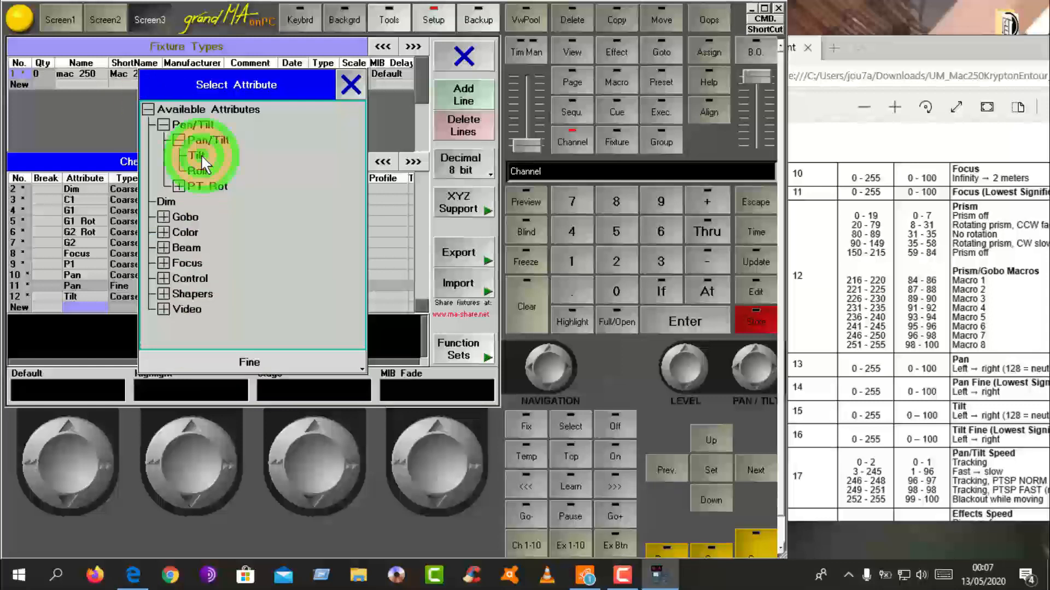
Step: Check the manual's Pan/Tilt Speed entry and add channel 14 with the Roll attribute set to Fine
scroll(174, 248, "down", 1)
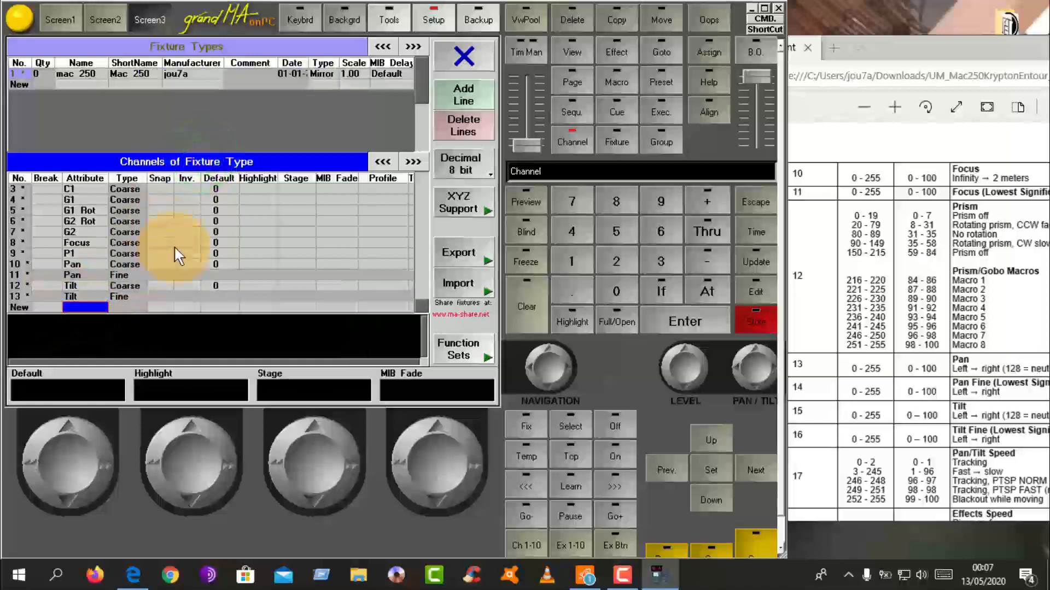
left_click(933, 44)
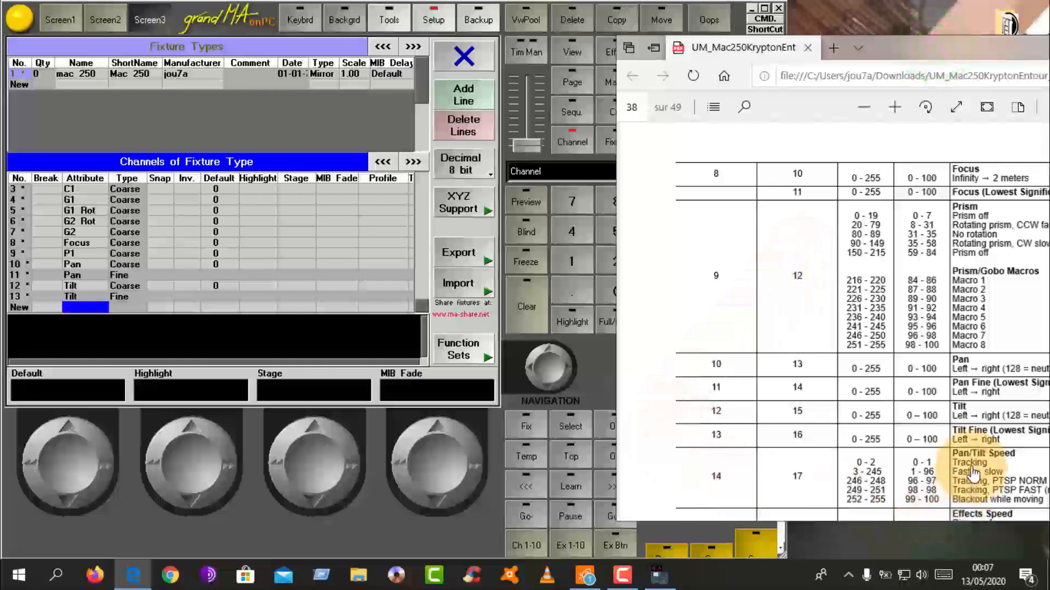
scroll(972, 473, "down", 2)
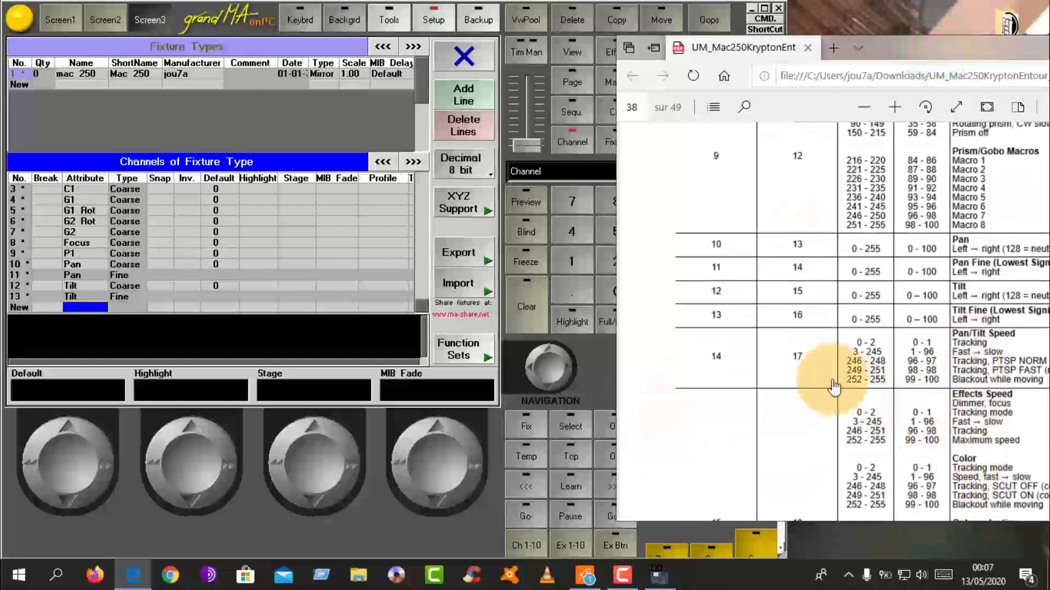
scroll(998, 350, "down", 3)
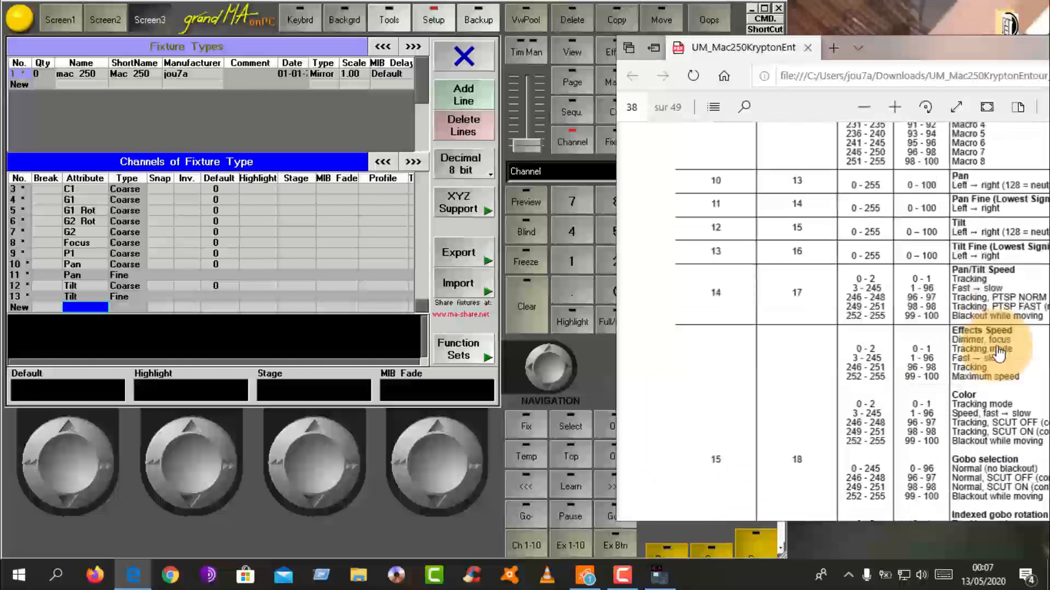
scroll(995, 351, "up", 2)
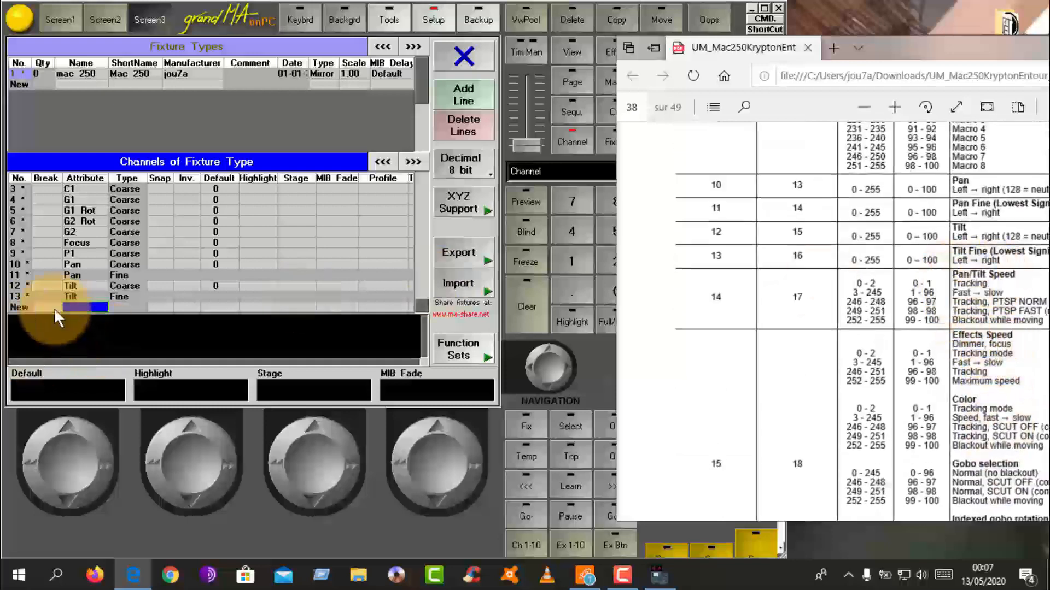
left_click(77, 304)
left_click(77, 304)
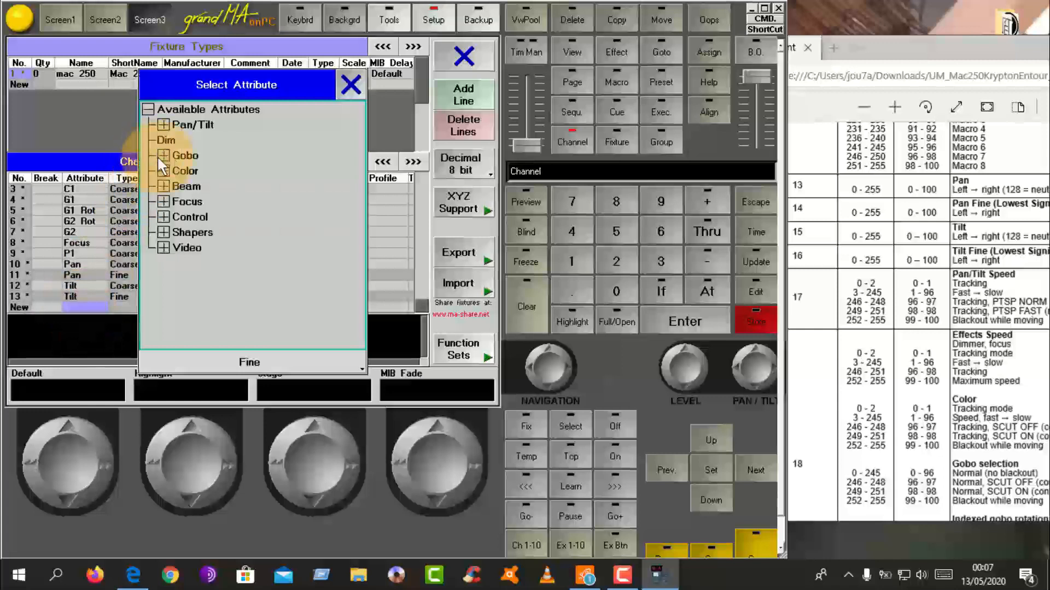
left_click(162, 124)
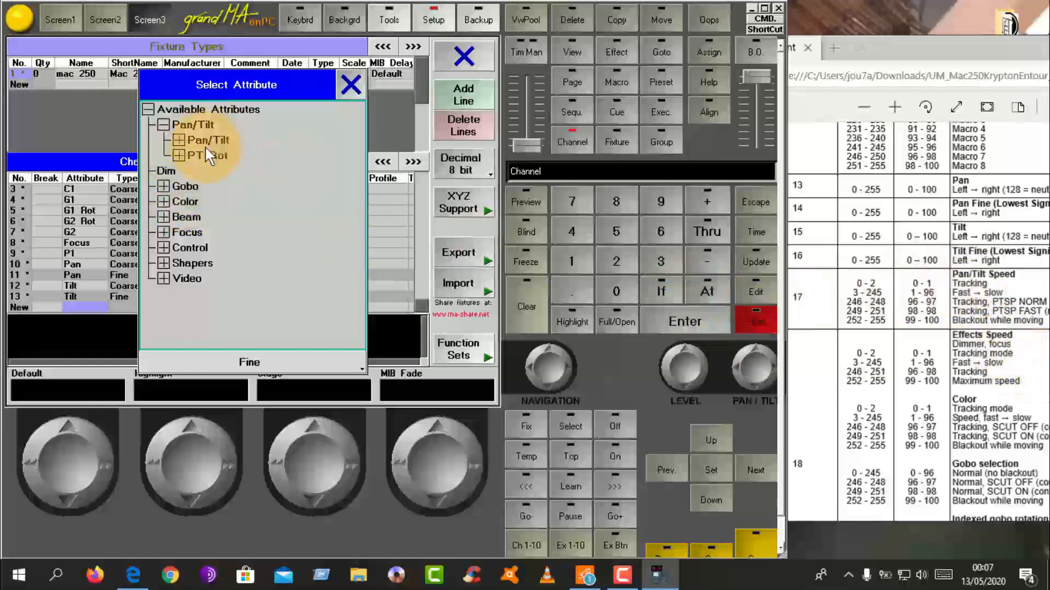
left_click(178, 140)
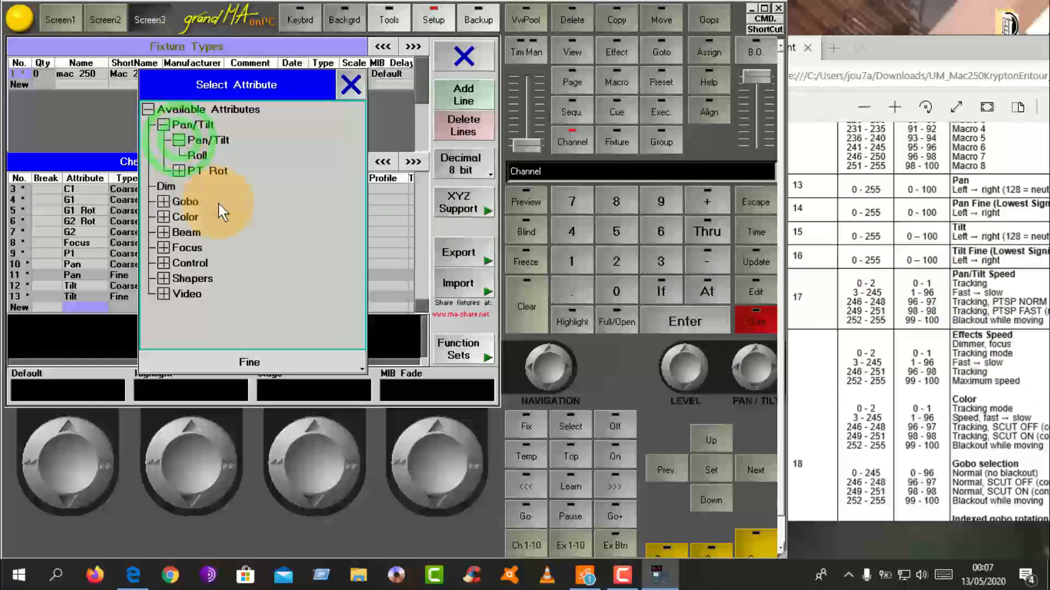
double_click(202, 154)
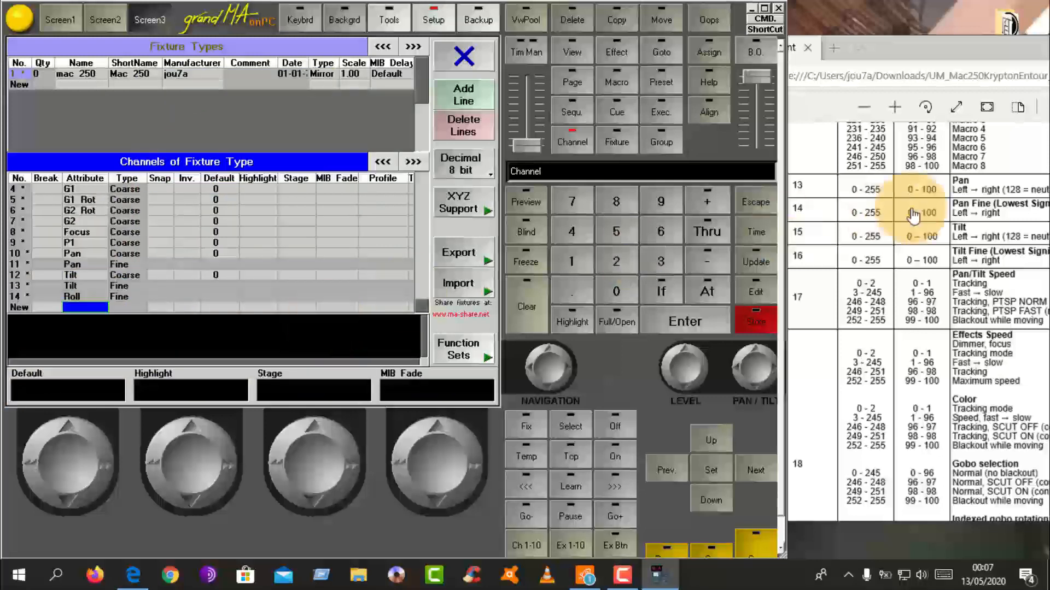
Step: Check the manual's Effects Speed entry and add channel 15 with the Spd1 speed attribute set to Fine
left_click(907, 46)
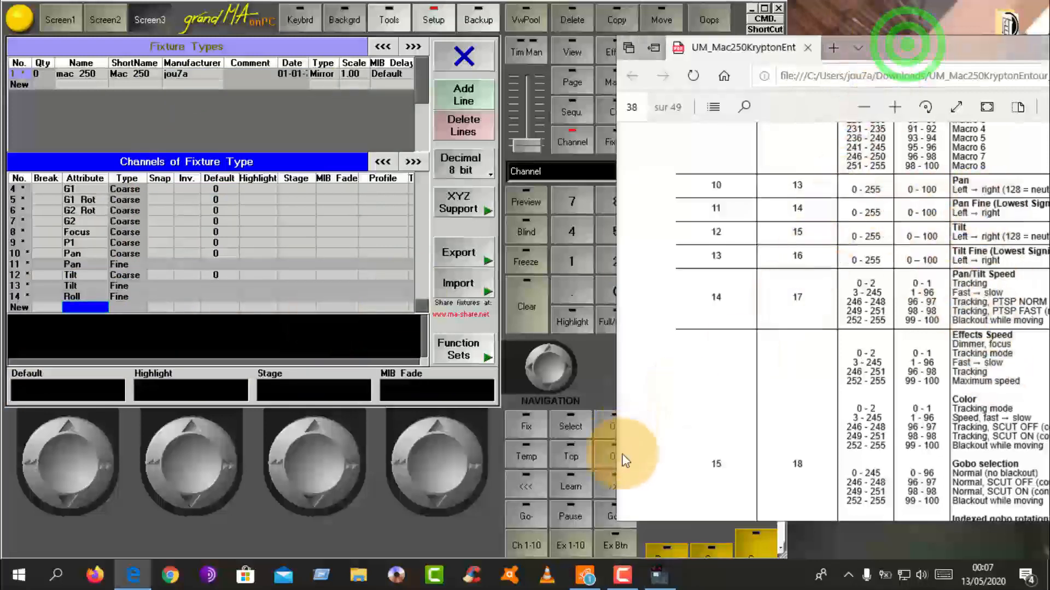
scroll(727, 434, "down", 2)
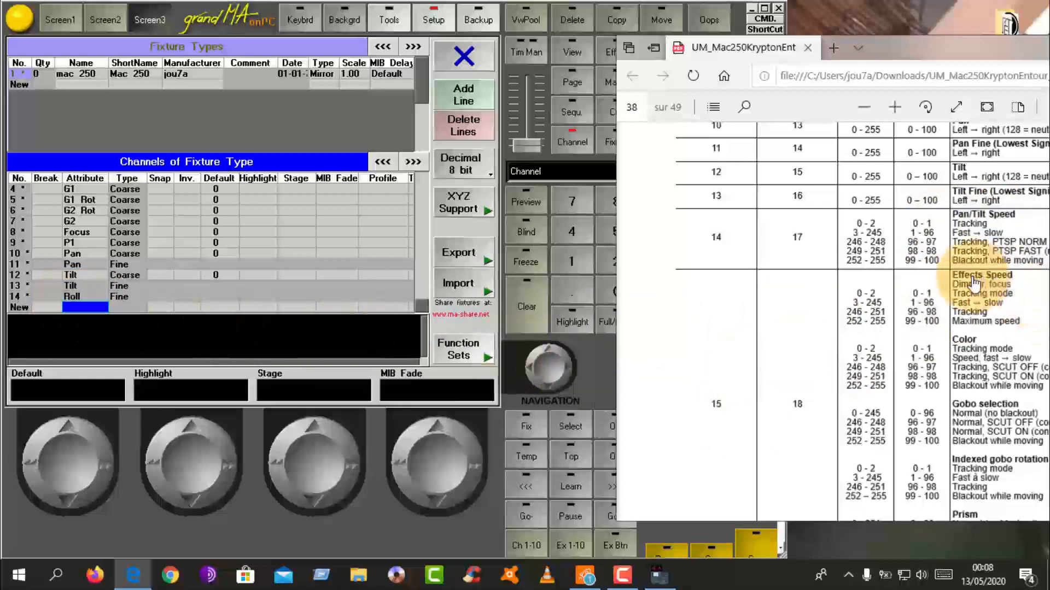
double_click(82, 306)
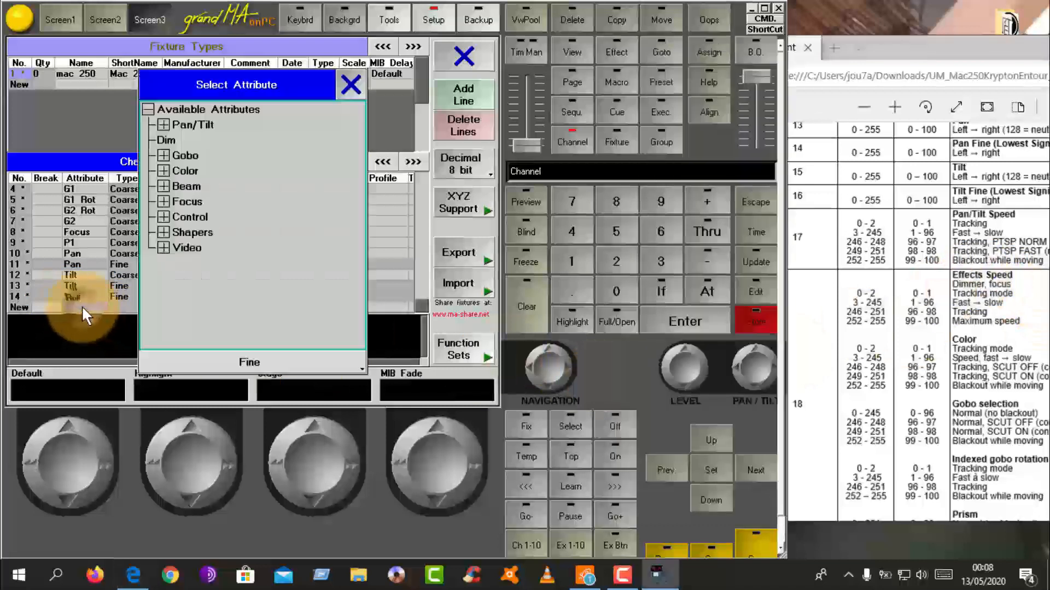
left_click(158, 216)
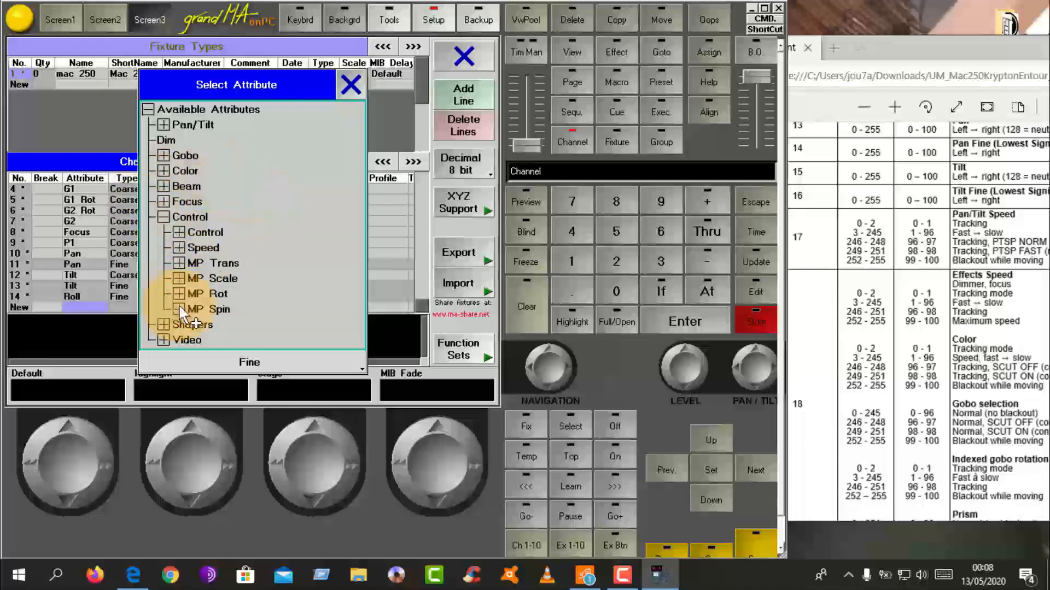
left_click(179, 248)
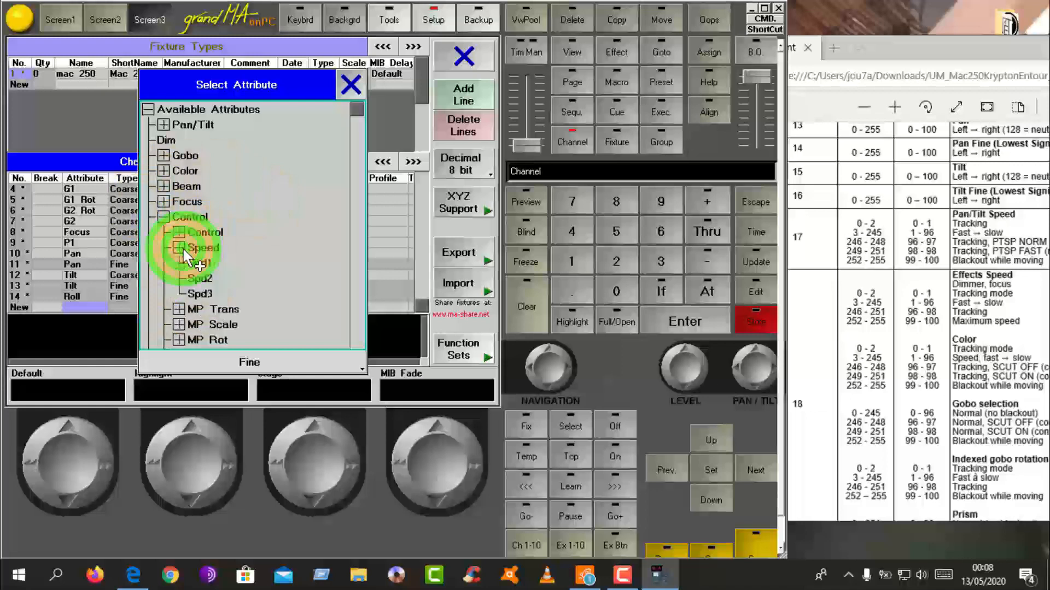
double_click(200, 264)
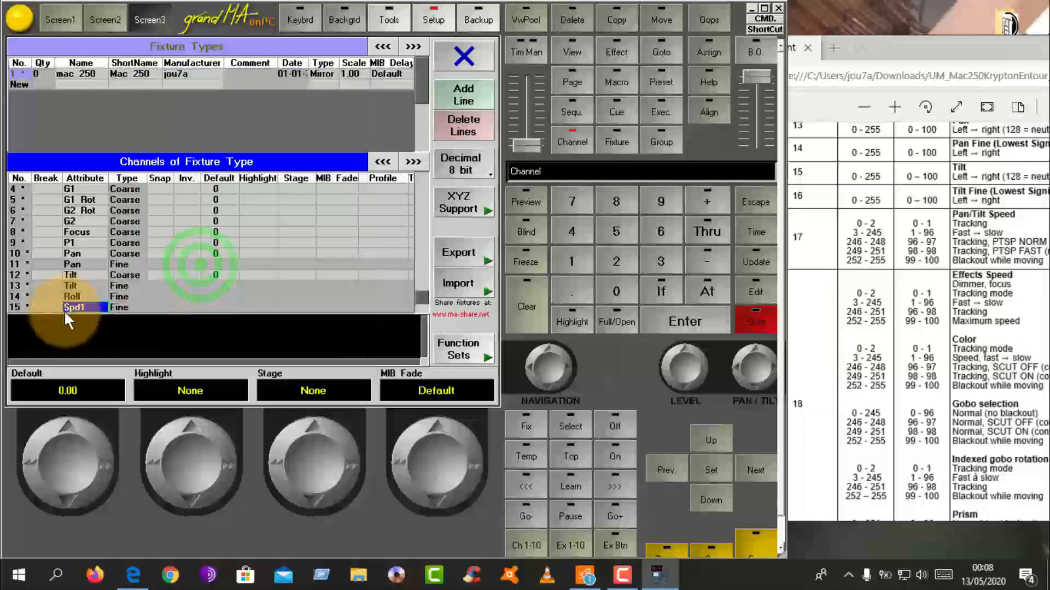
scroll(127, 264, "down", 1)
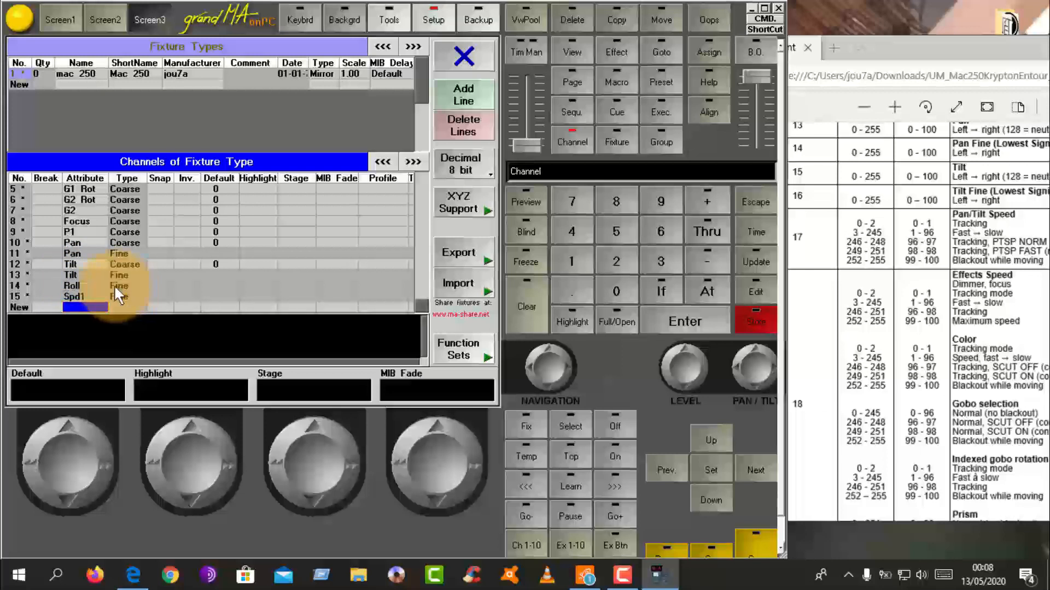
Step: Change channel 14's Roll attribute type to Coarse
left_click(90, 284)
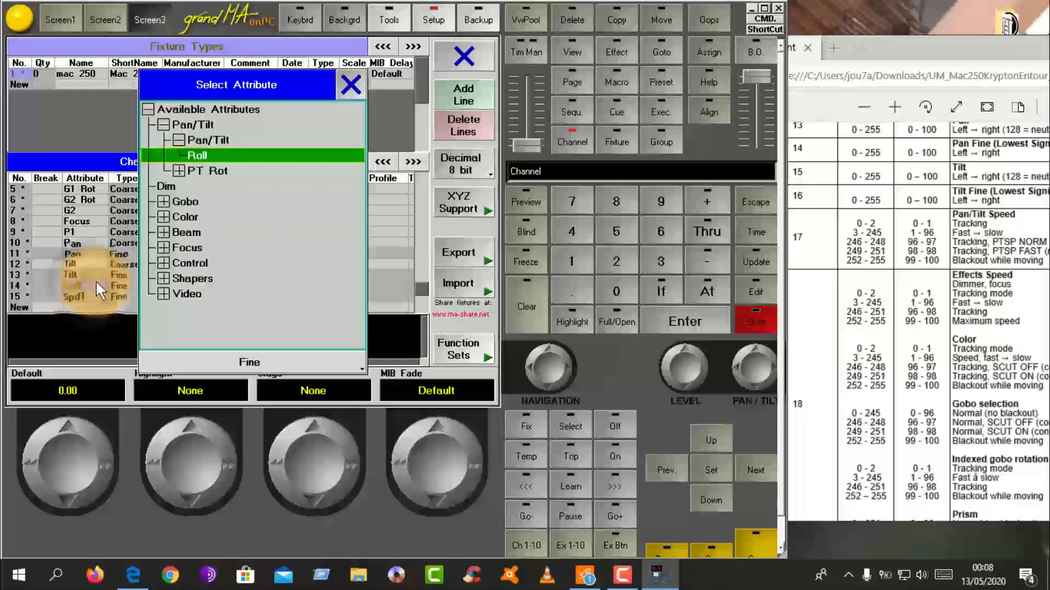
left_click(246, 359)
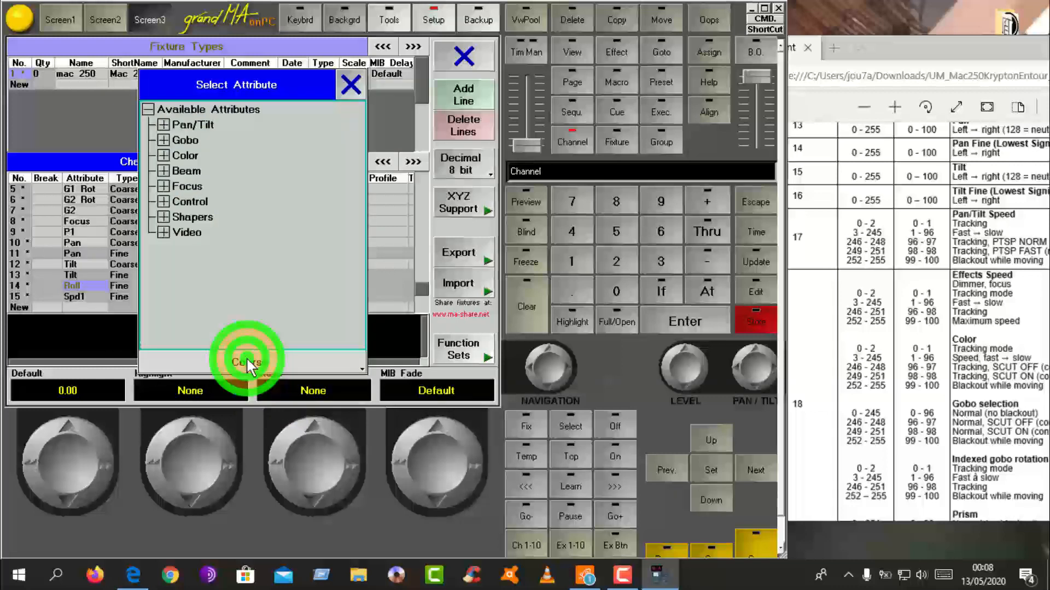
left_click(158, 123)
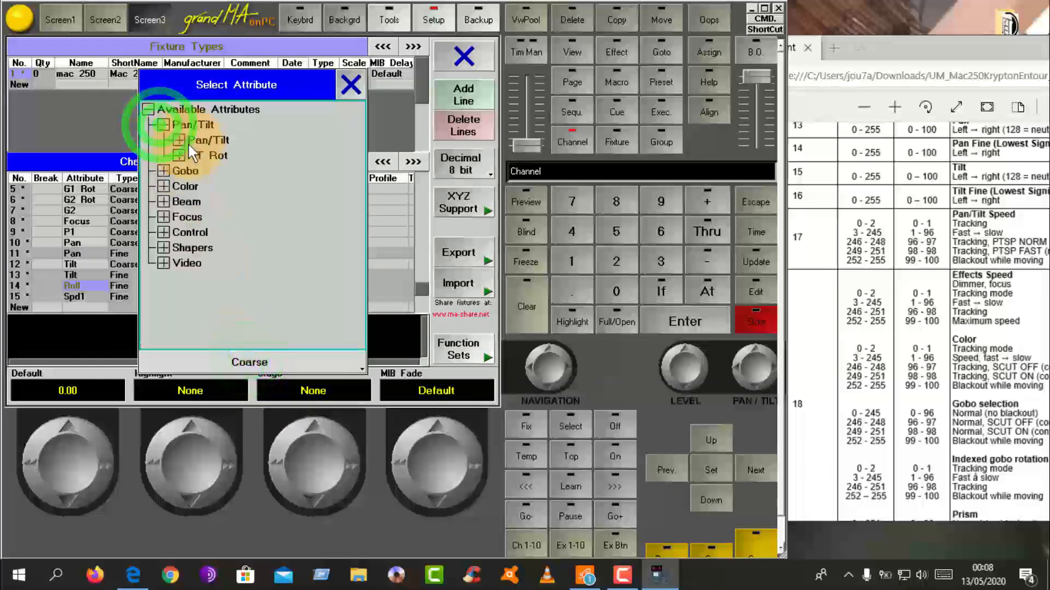
left_click(178, 140)
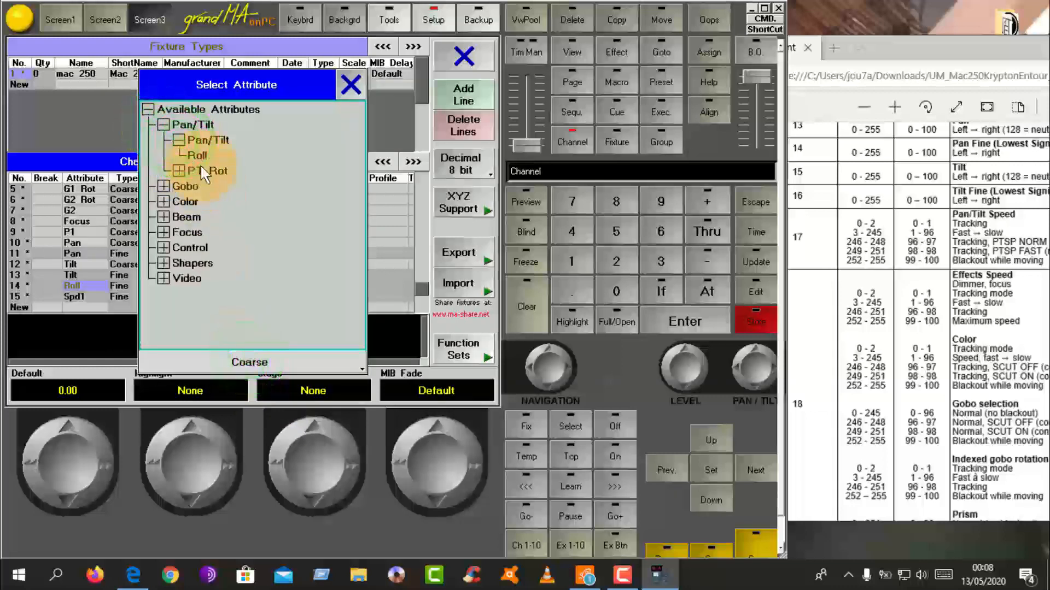
left_click(196, 154)
Step: Change channel 15's Spd1 attribute type to Coarse
left_click(82, 297)
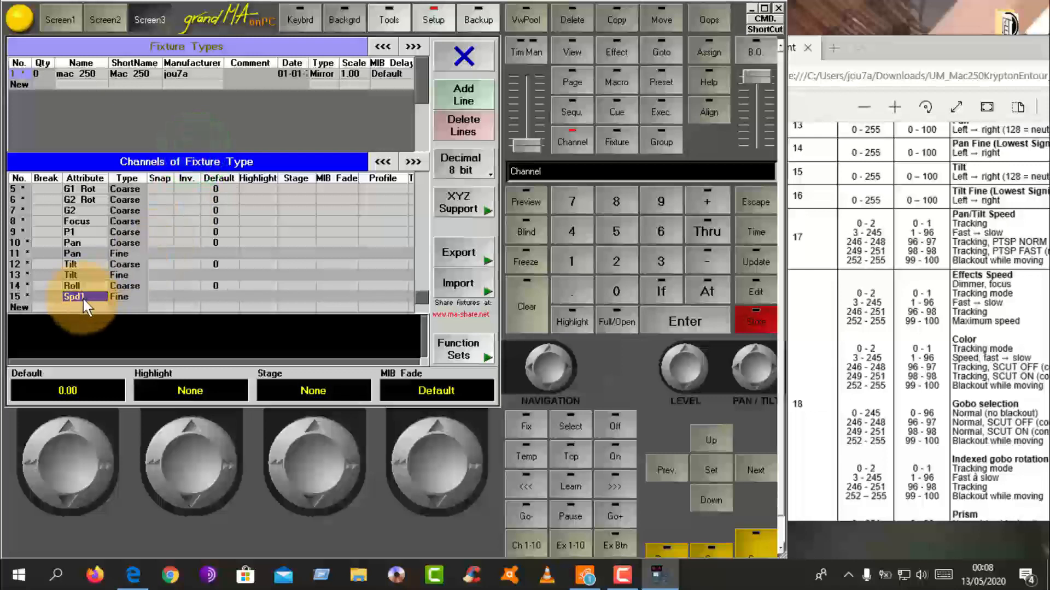
left_click(102, 298)
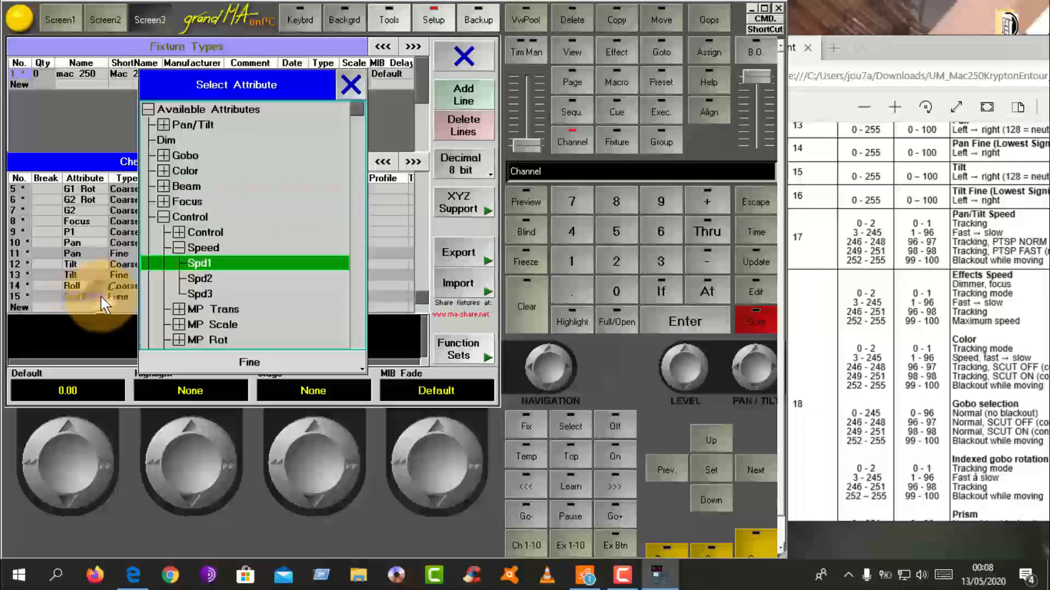
left_click(248, 362)
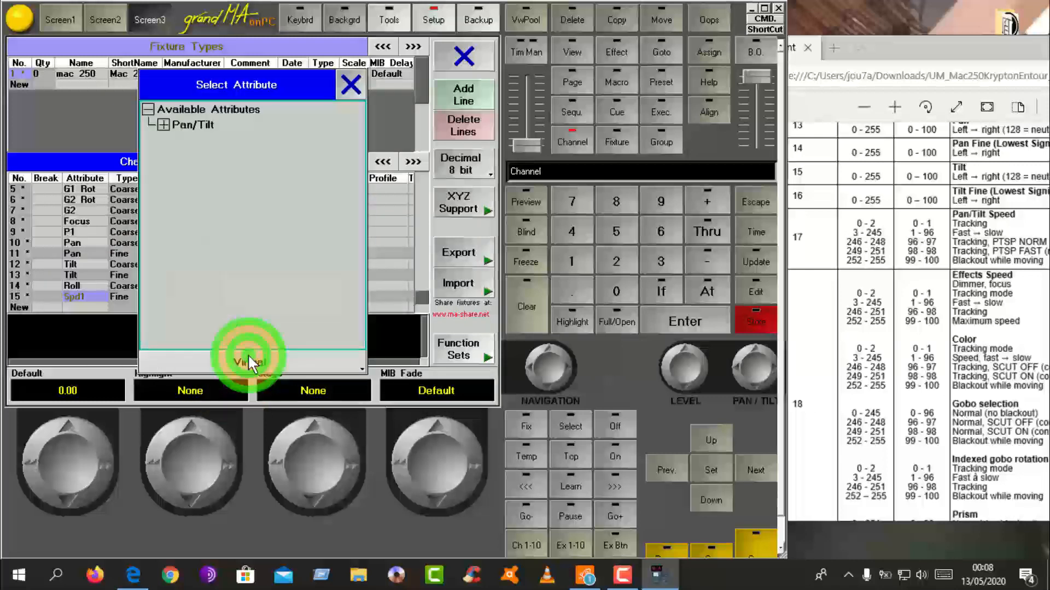
left_click(225, 359)
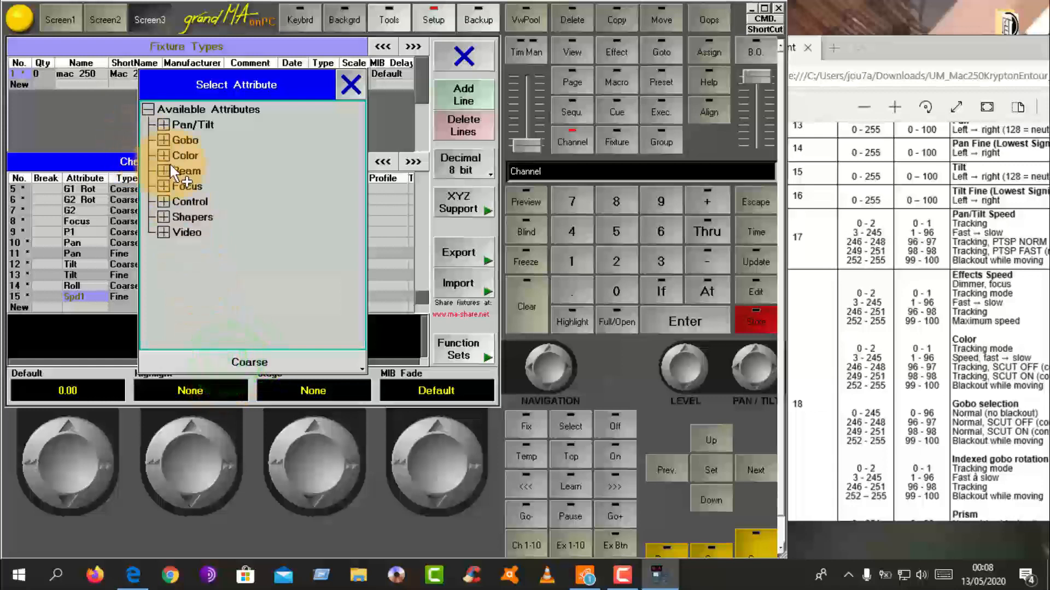
left_click(169, 201)
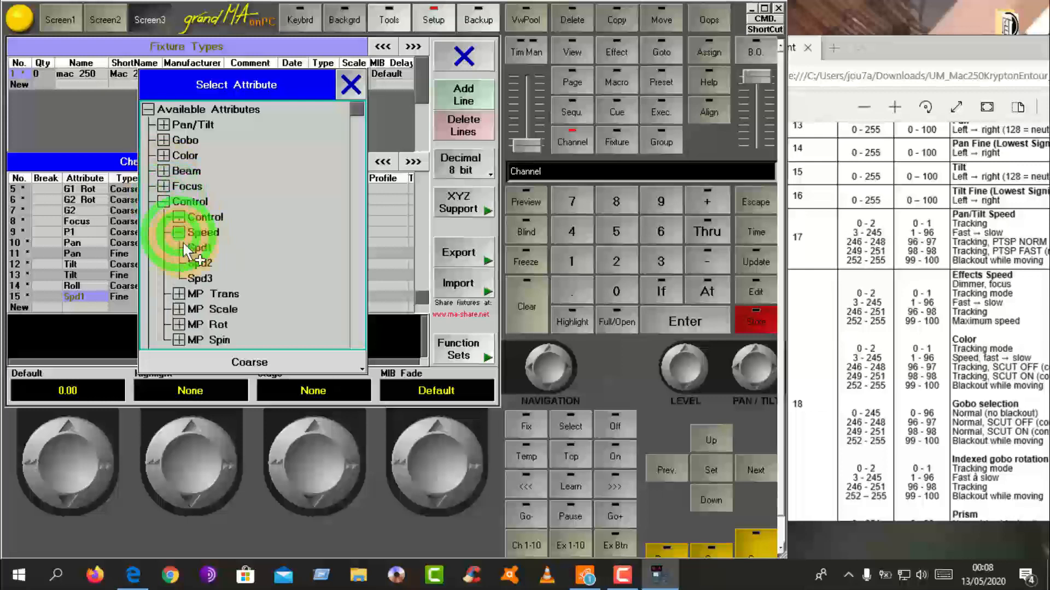
double_click(188, 245)
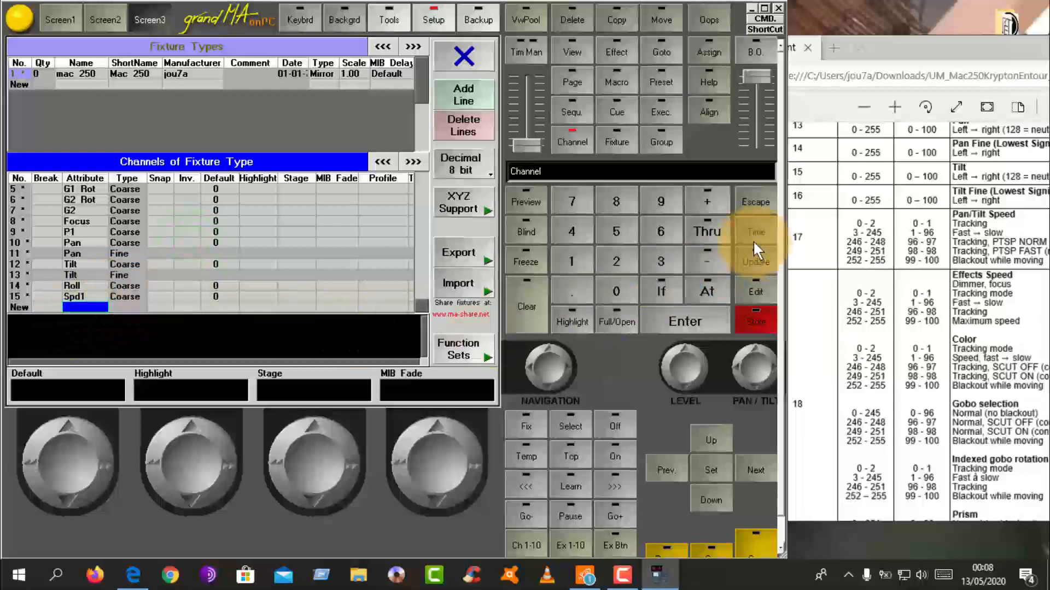
Step: Examine the end of the manual's DMX table and the following pages for any further channels after channel 15
left_click(887, 50)
scroll(742, 379, "down", 2)
scroll(742, 378, "down", 10)
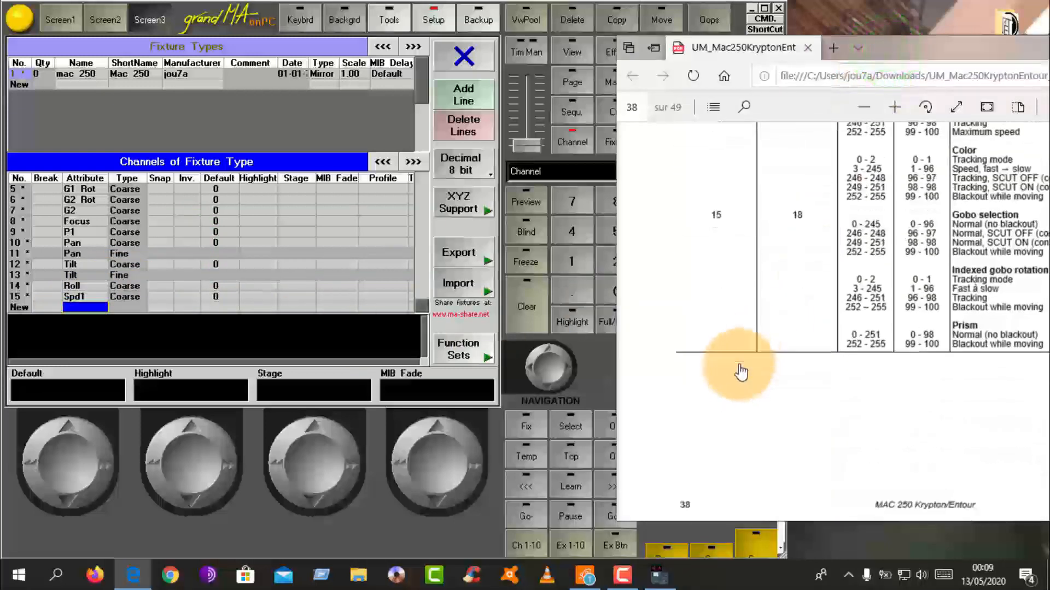
scroll(738, 363, "down", 5)
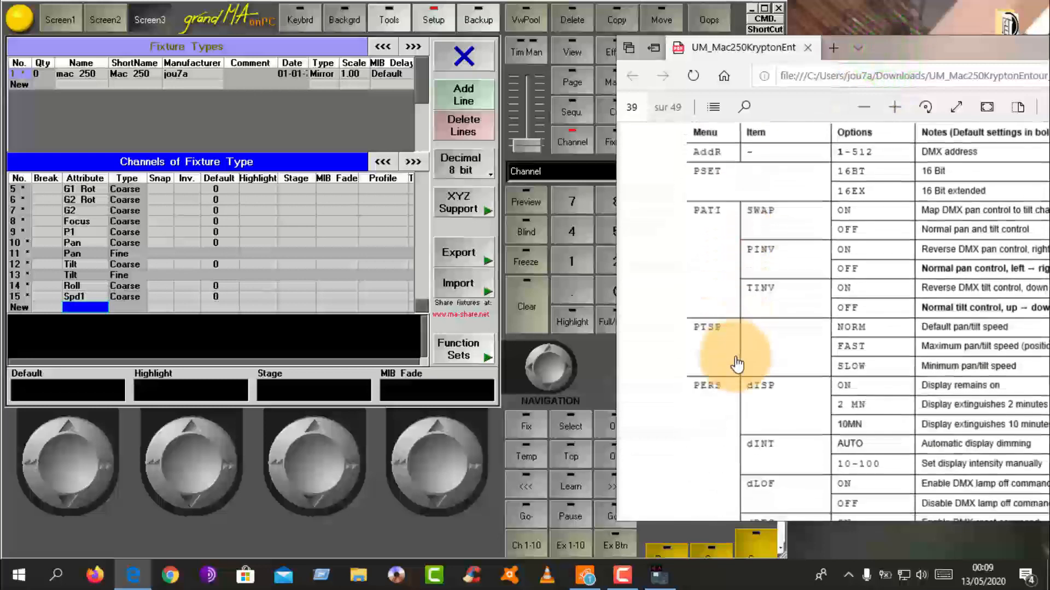
scroll(735, 356, "up", 12)
scroll(735, 354, "up", 3)
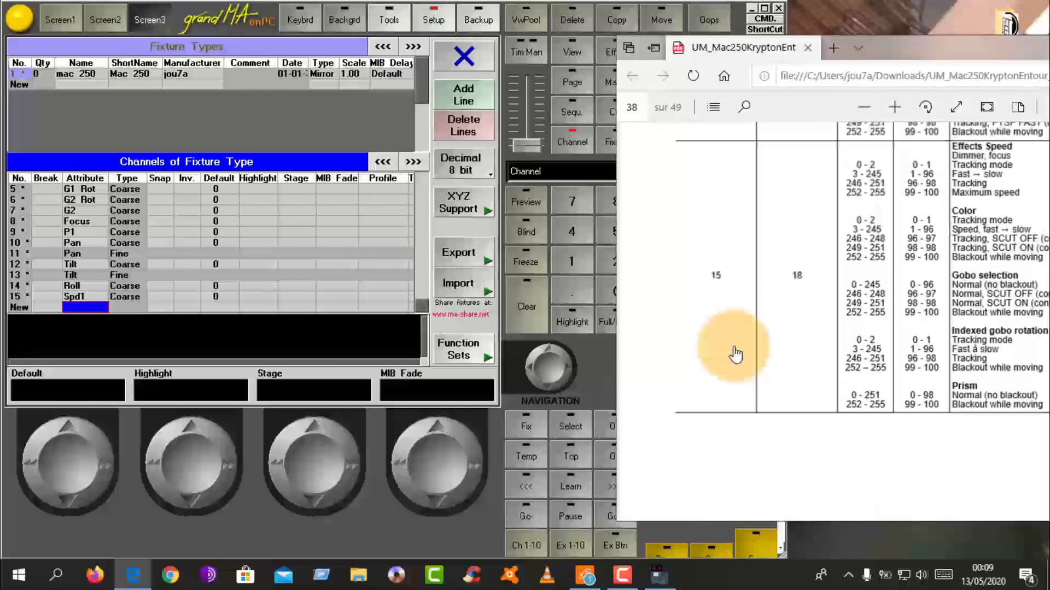
scroll(736, 349, "down", 12)
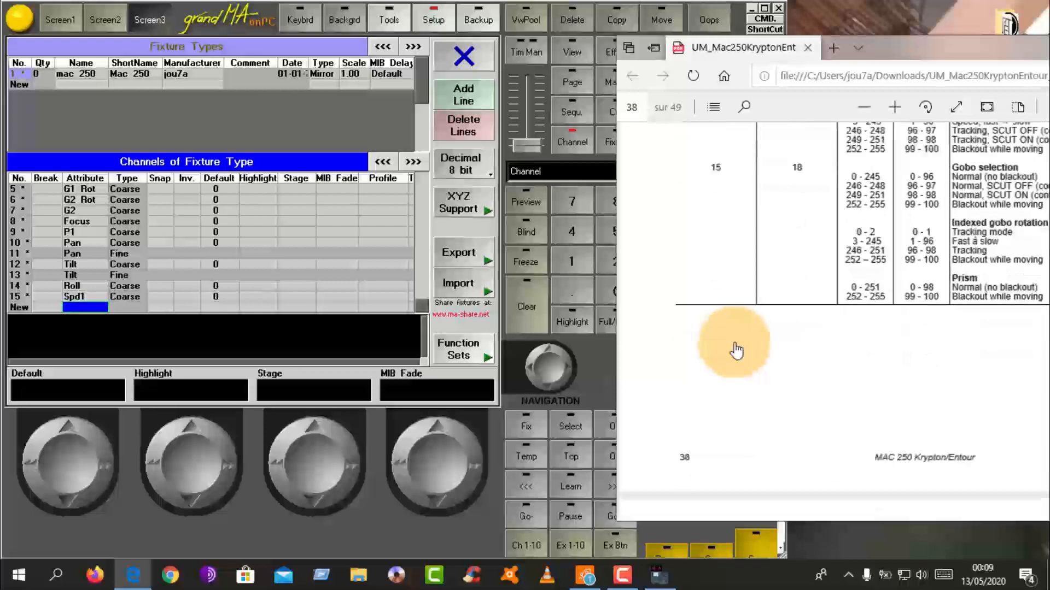
scroll(746, 335, "down", 6)
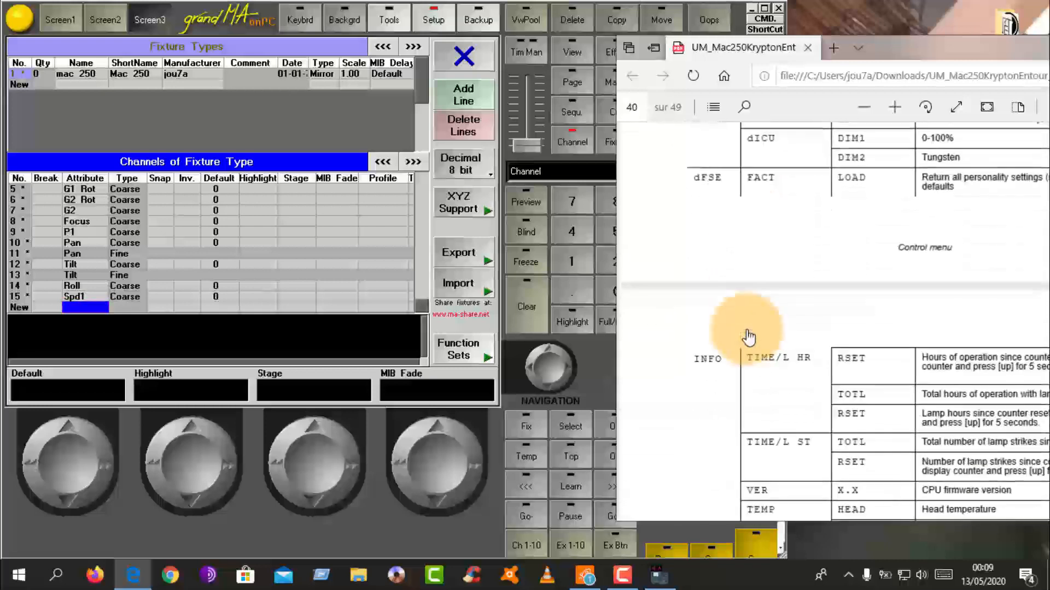
scroll(745, 333, "up", 15)
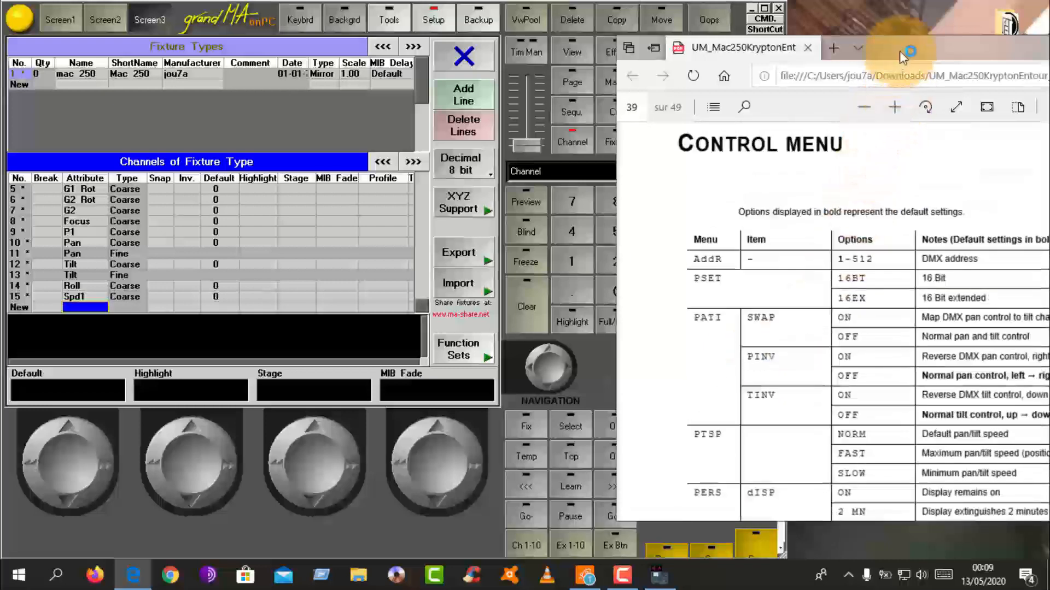
Step: Maximize the manual, recheck the DMX table's entries for channels 10 to 15, and close the manual
double_click(901, 49)
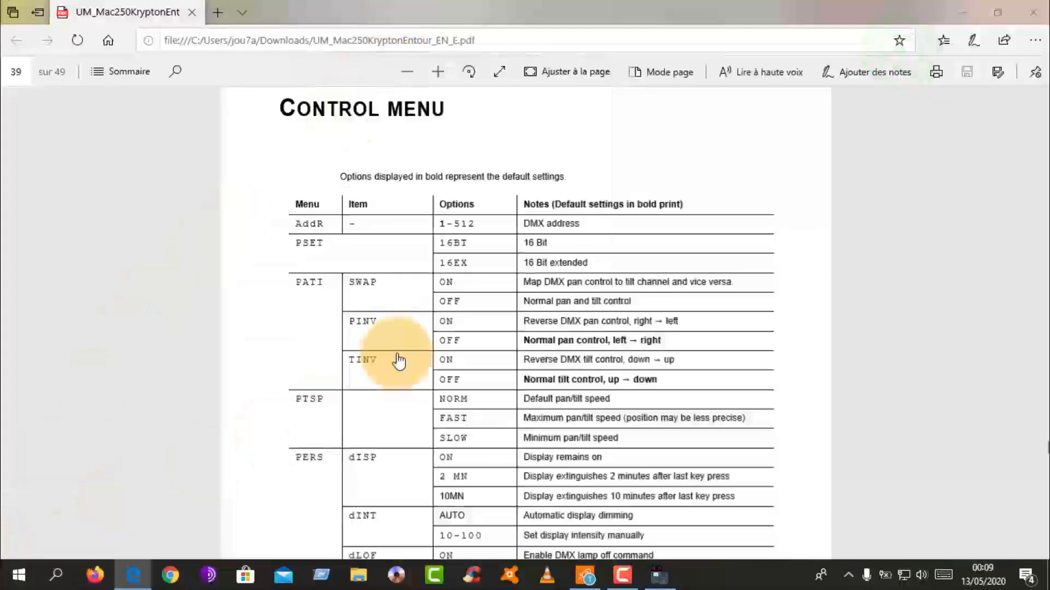
scroll(359, 399, "up", 10)
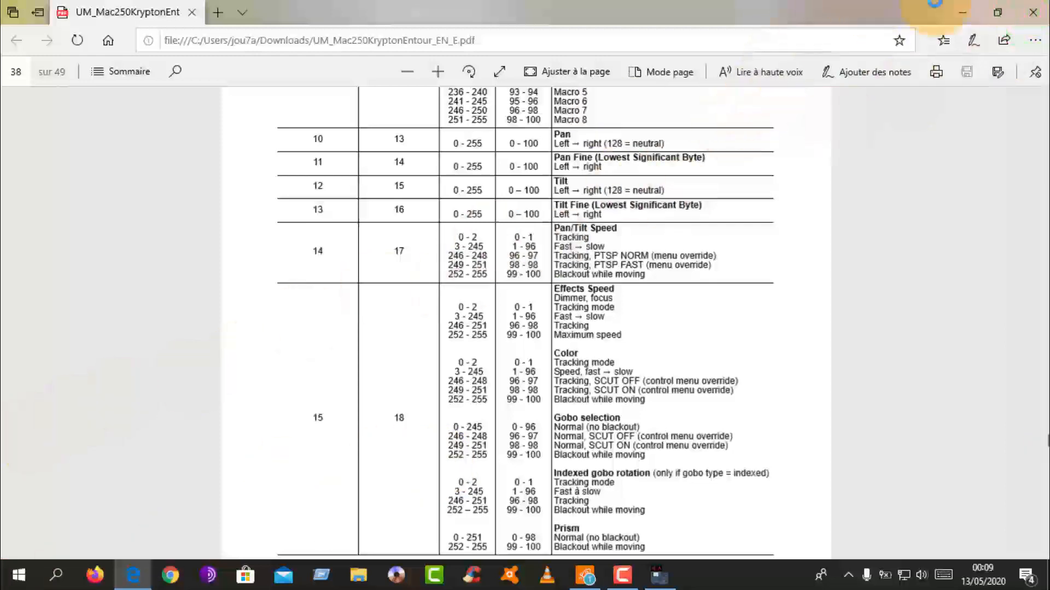
left_click(1032, 12)
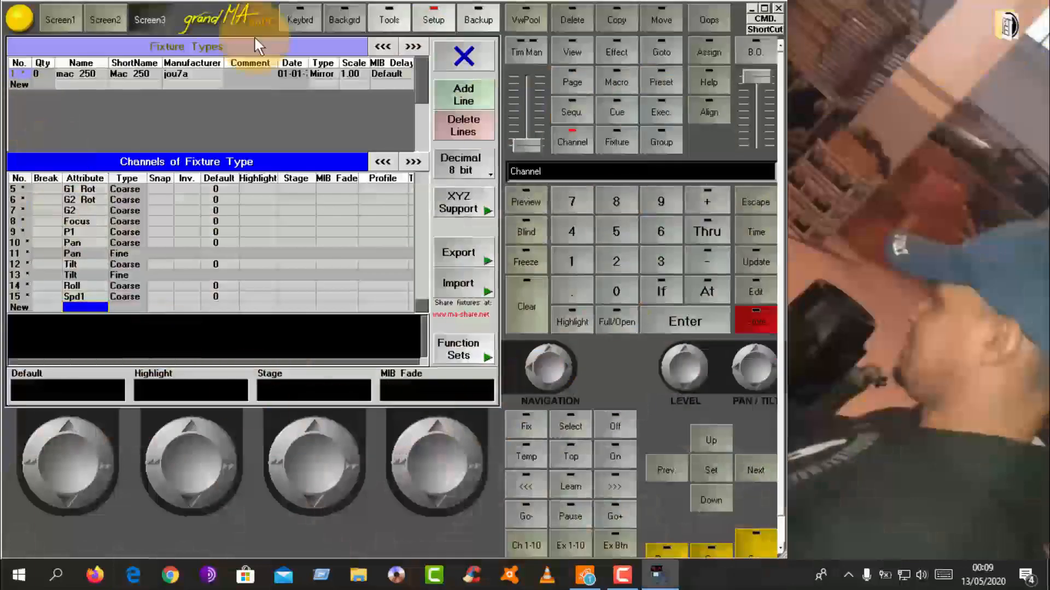
Step: Set Snap to Yes for the Strb, C1, G1 and P1 channels of the mac 250 fixture type
left_click(82, 275)
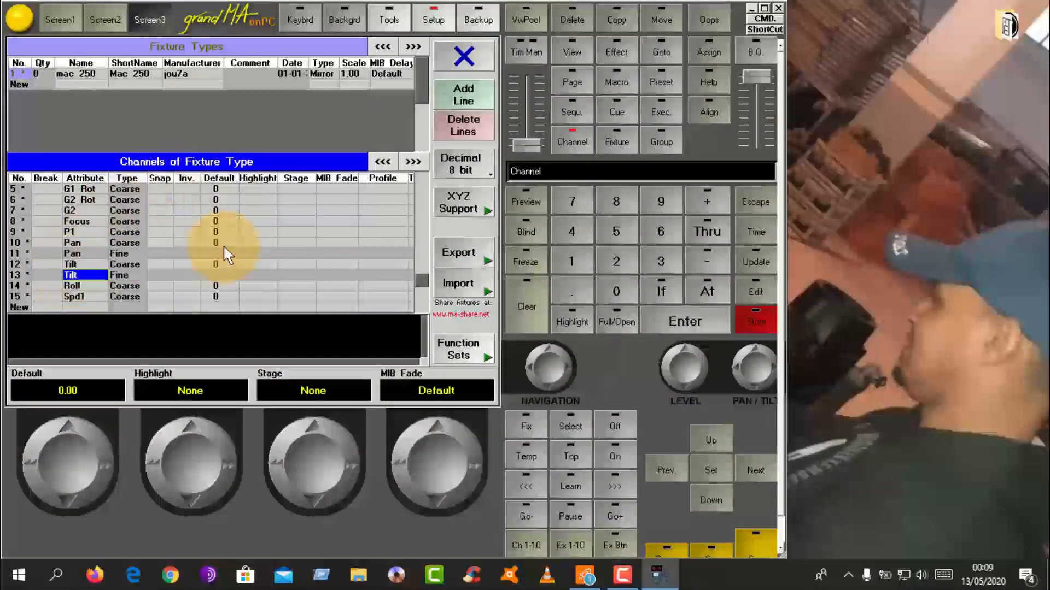
key("Up")
key("Up")
key("Up")
key("Up")
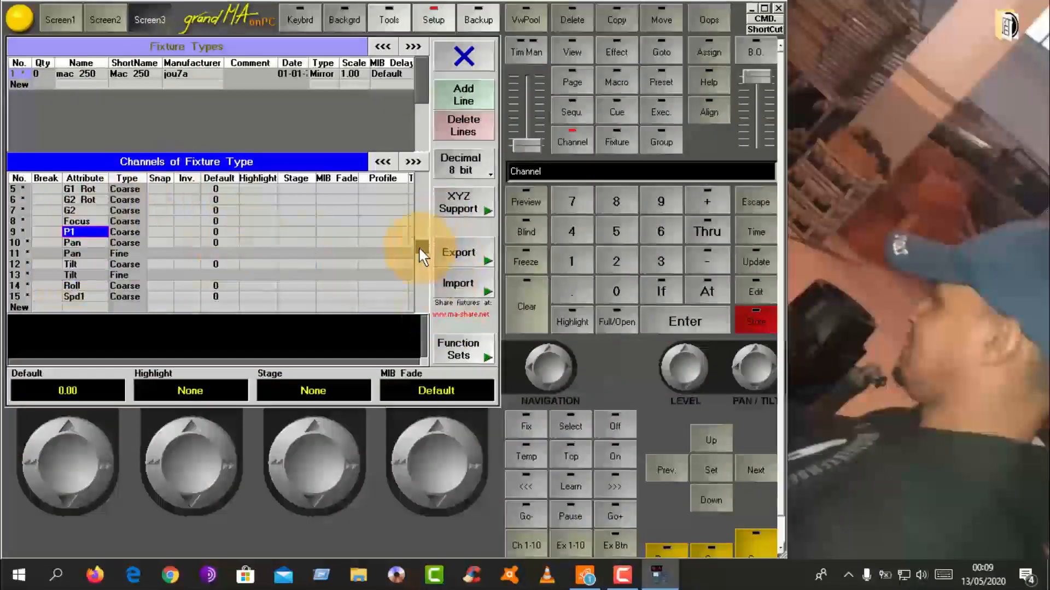
left_click_drag(418, 246, 412, 173)
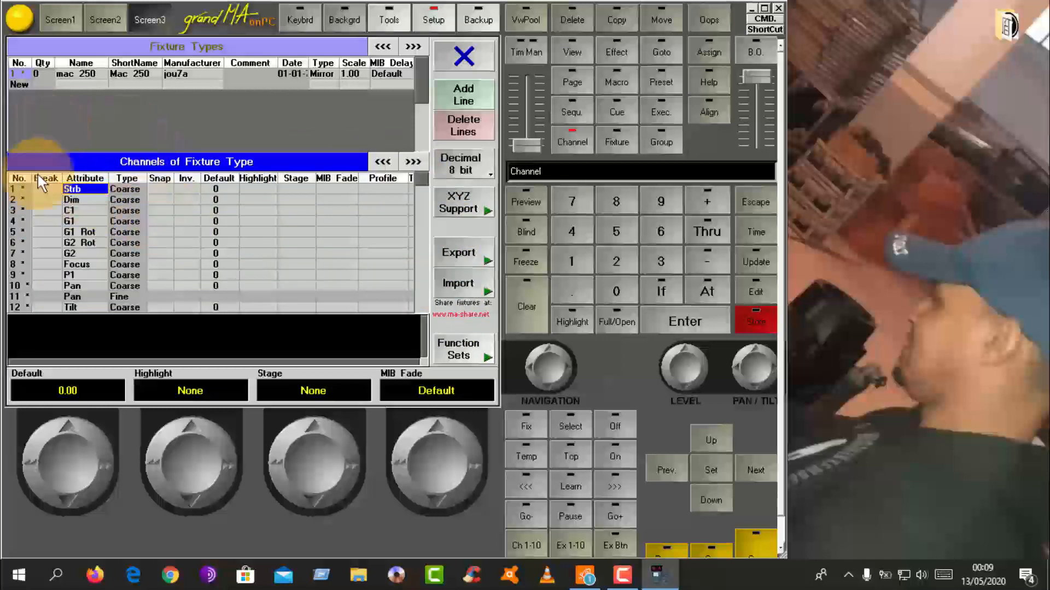
left_click(156, 189)
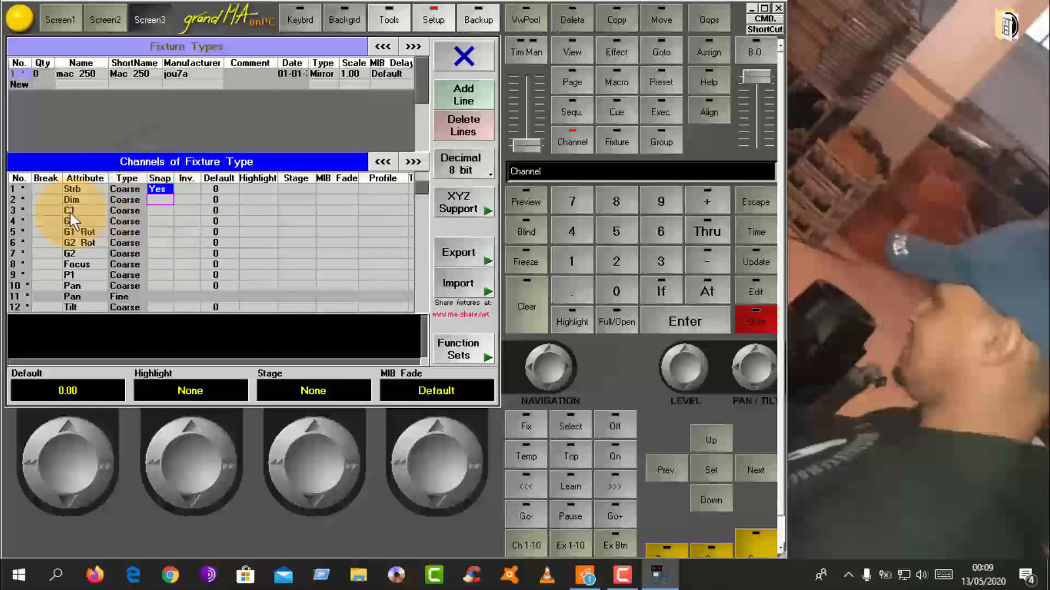
left_click(156, 212)
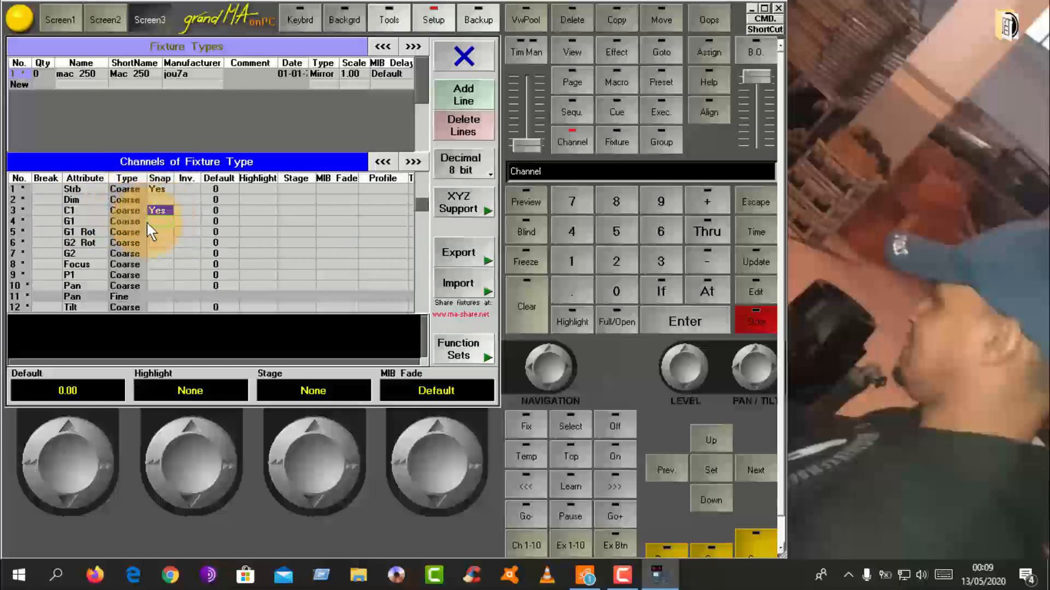
left_click(156, 221)
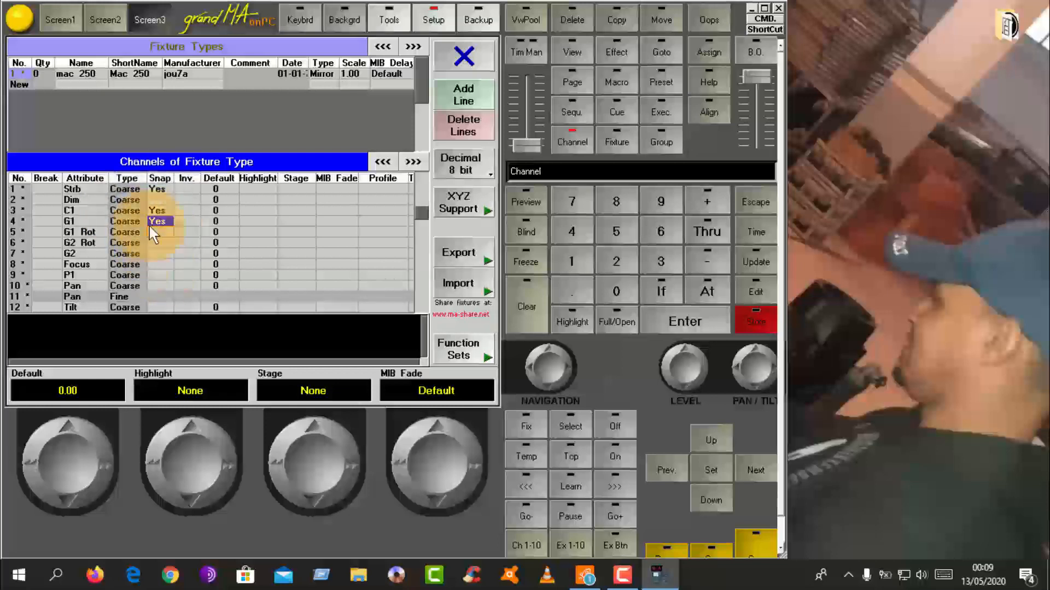
left_click(158, 275)
Step: Set the Highlight value of channel 2's Dim attribute to 255
scroll(159, 276, "down", 2)
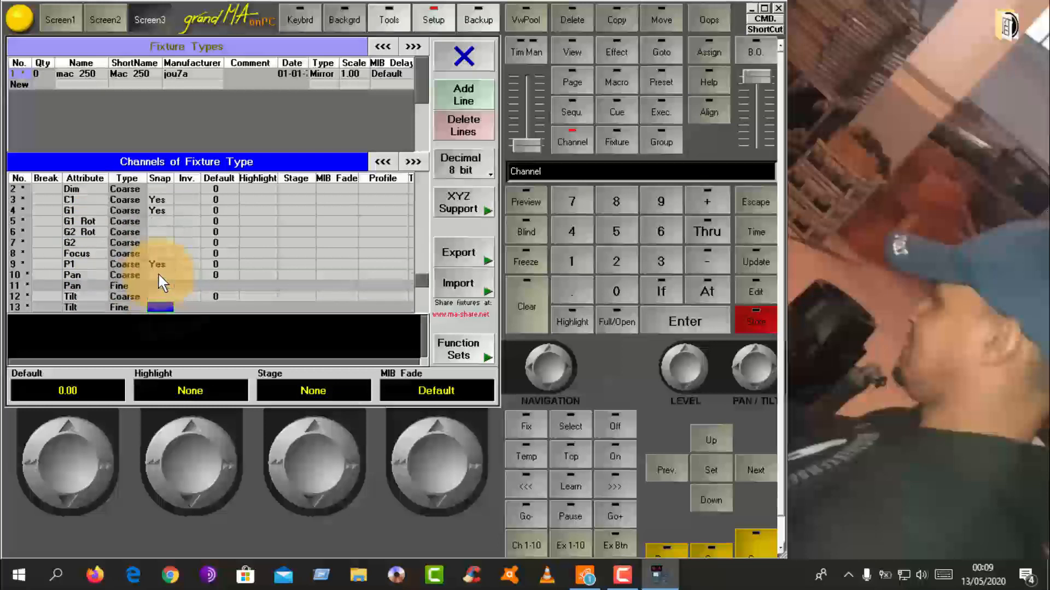
scroll(160, 273, "down", 1)
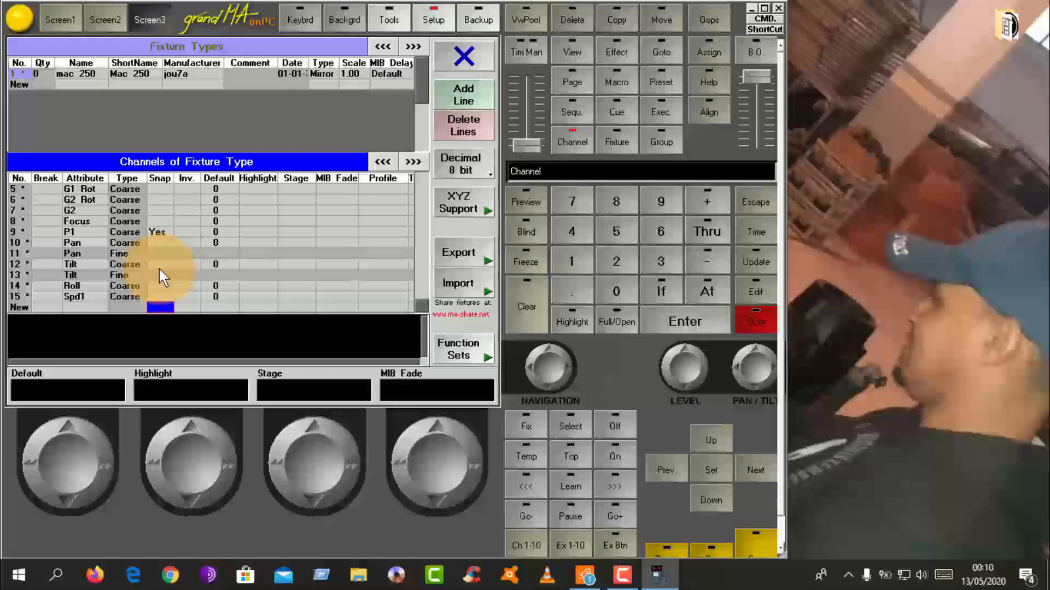
scroll(158, 267, "up", 2)
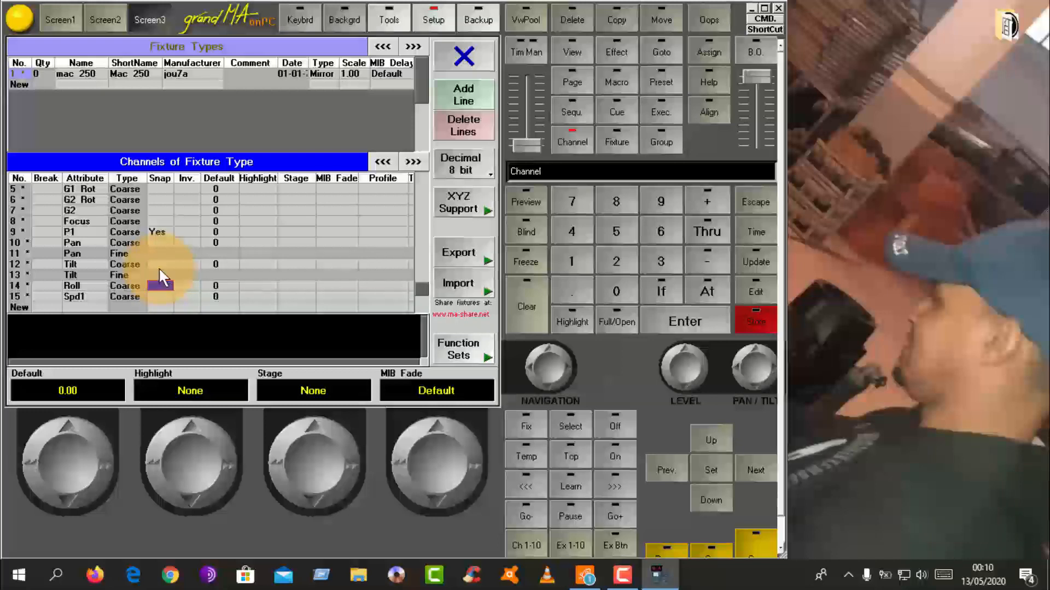
scroll(159, 268, "up", 3)
scroll(159, 265, "up", 3)
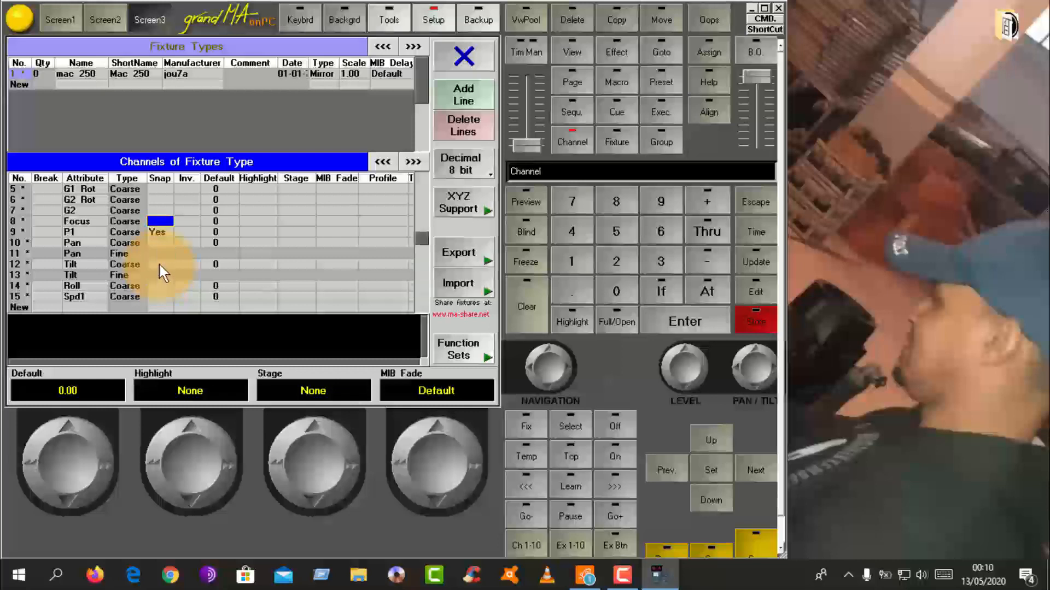
scroll(158, 262, "up", 4)
scroll(159, 265, "up", 3)
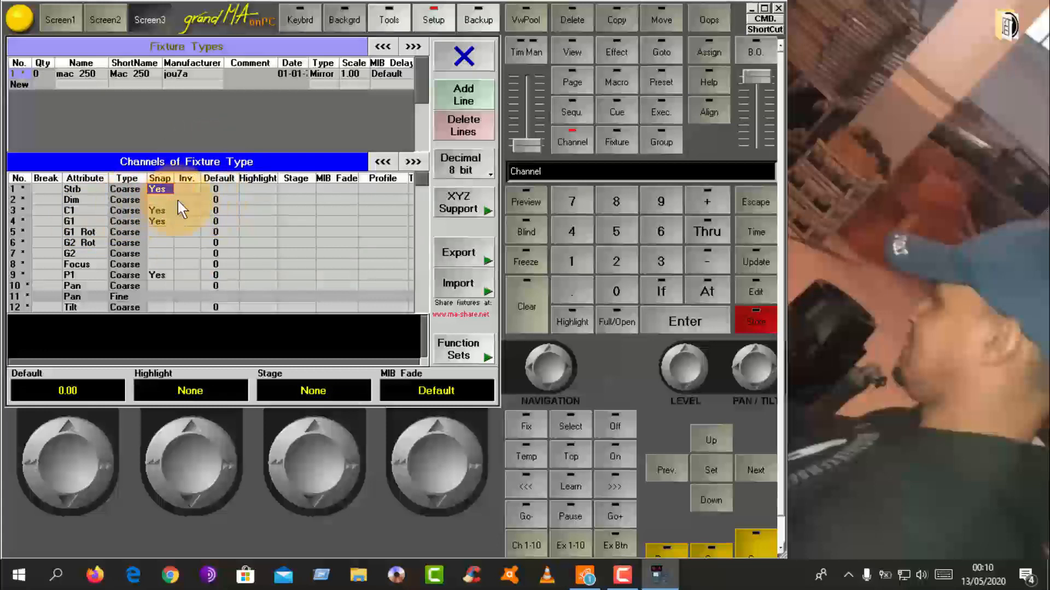
left_click(254, 201)
left_click(253, 203)
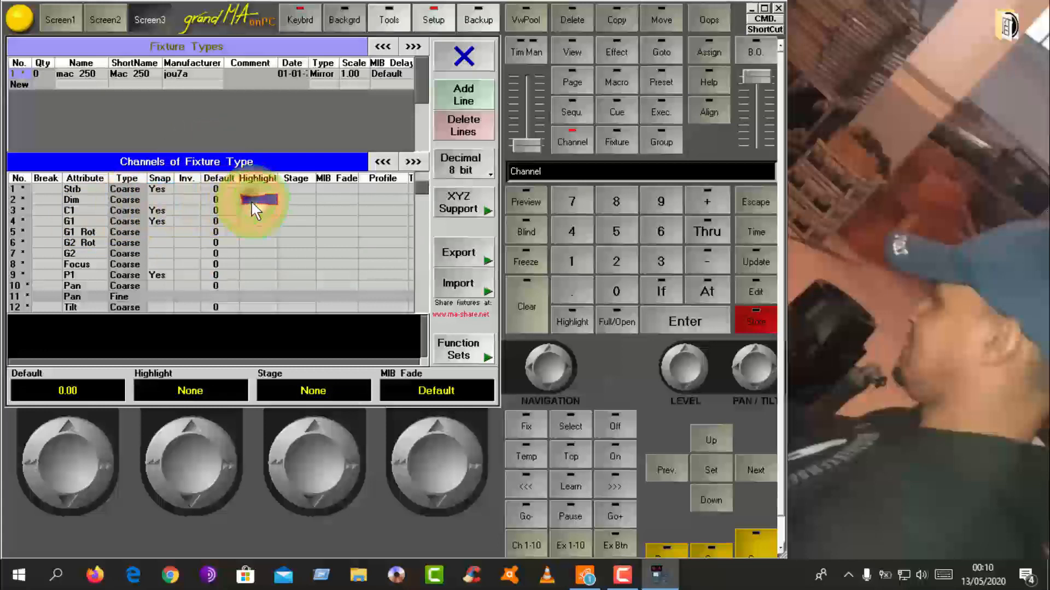
left_click(215, 241)
left_click(202, 206)
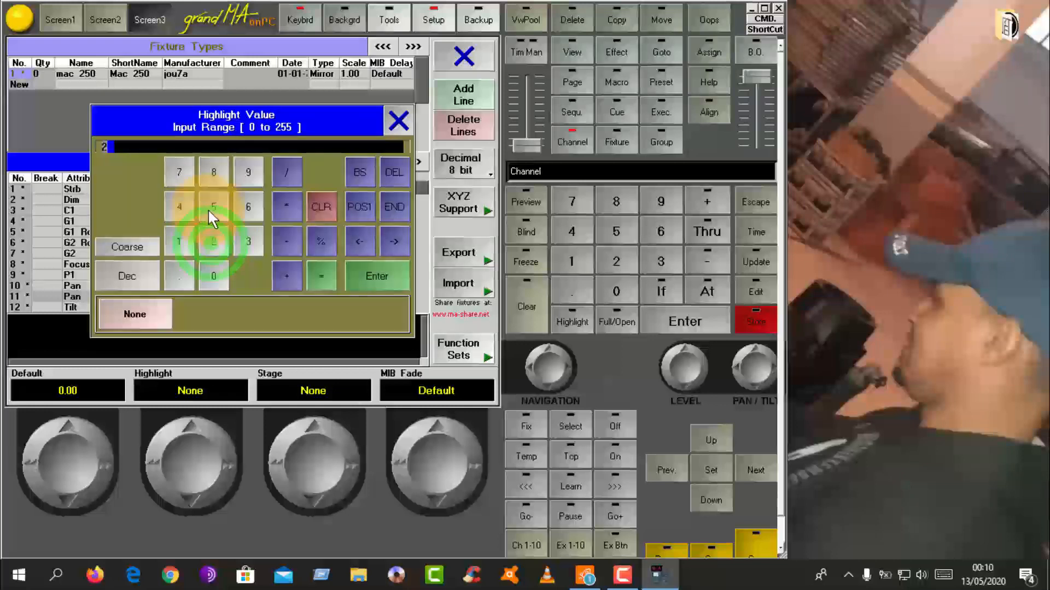
left_click(209, 209)
left_click(362, 277)
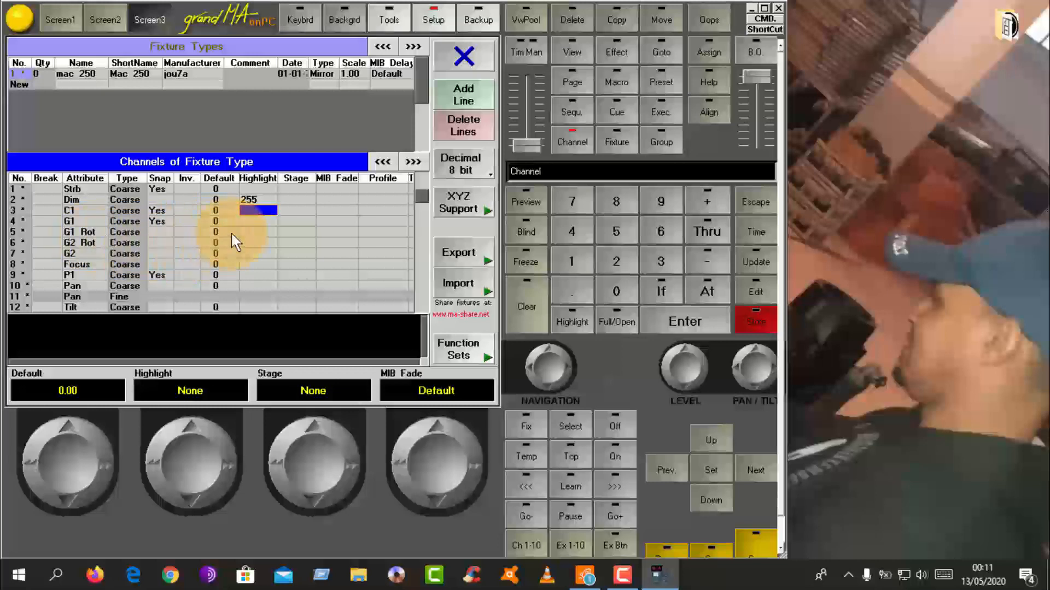
Step: Set the Default value of channel 10's coarse Pan attribute to 127
key("Down")
key("Down")
key("Down")
key("Down")
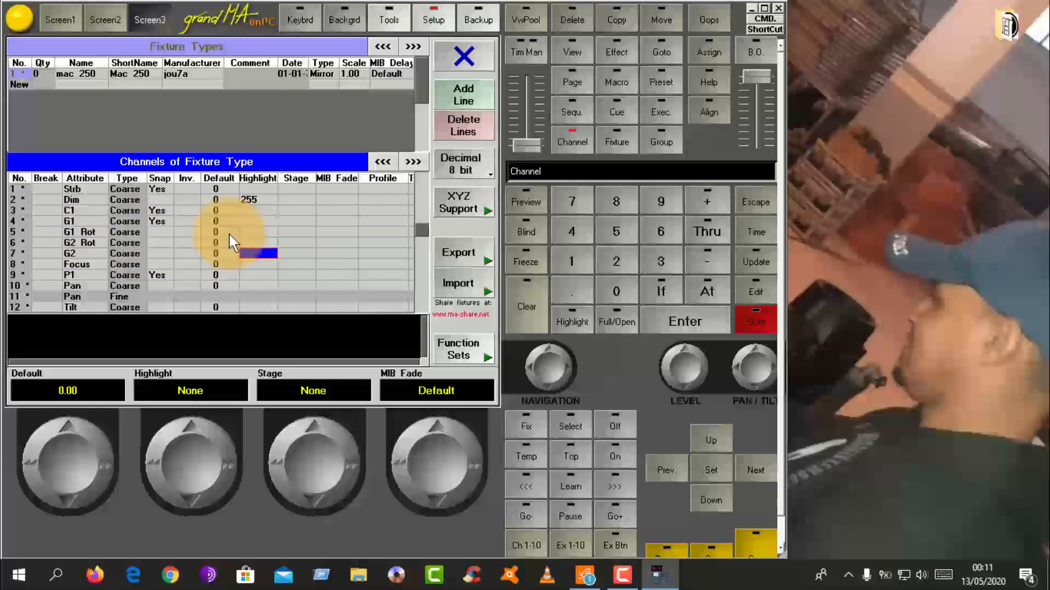
left_click(215, 276)
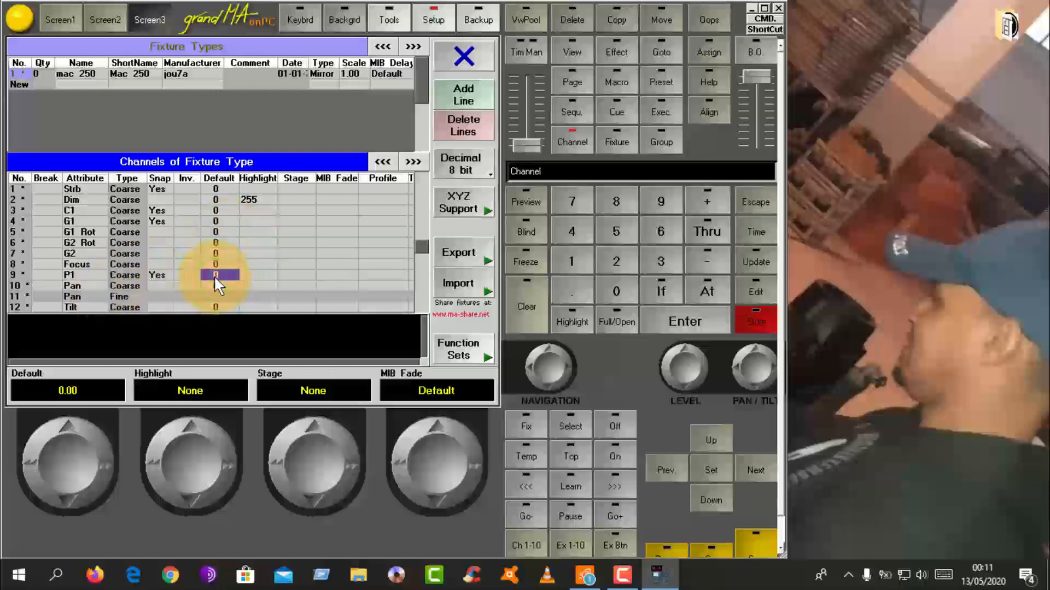
left_click(213, 280)
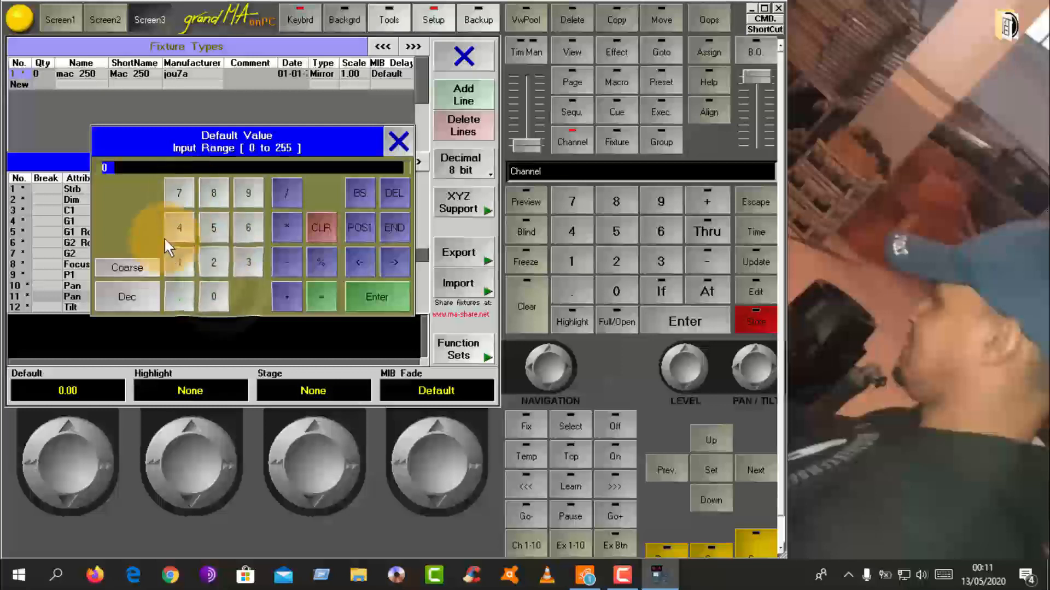
left_click(210, 257)
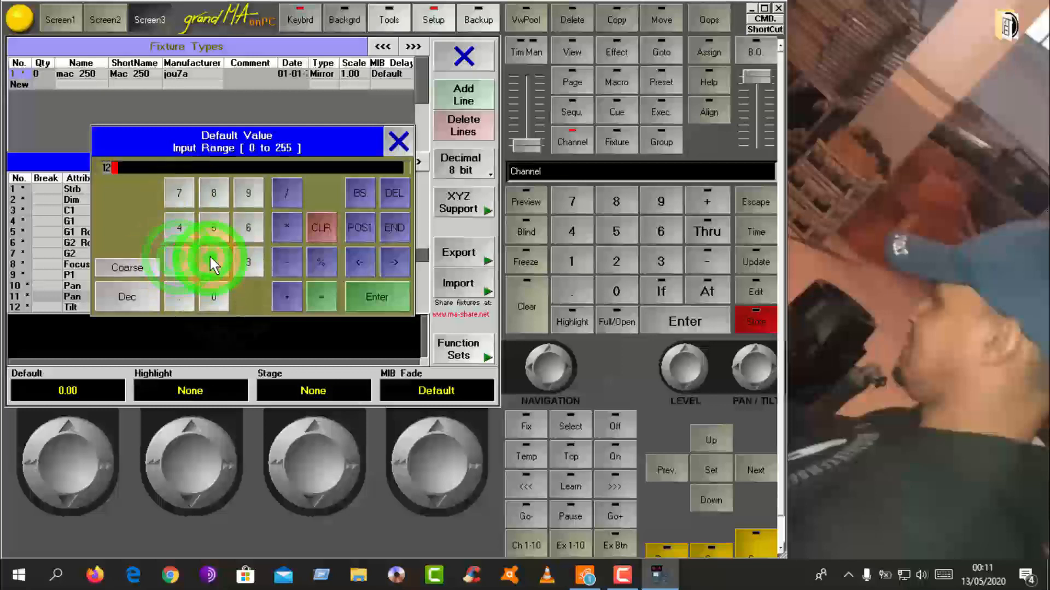
left_click(174, 187)
left_click(382, 295)
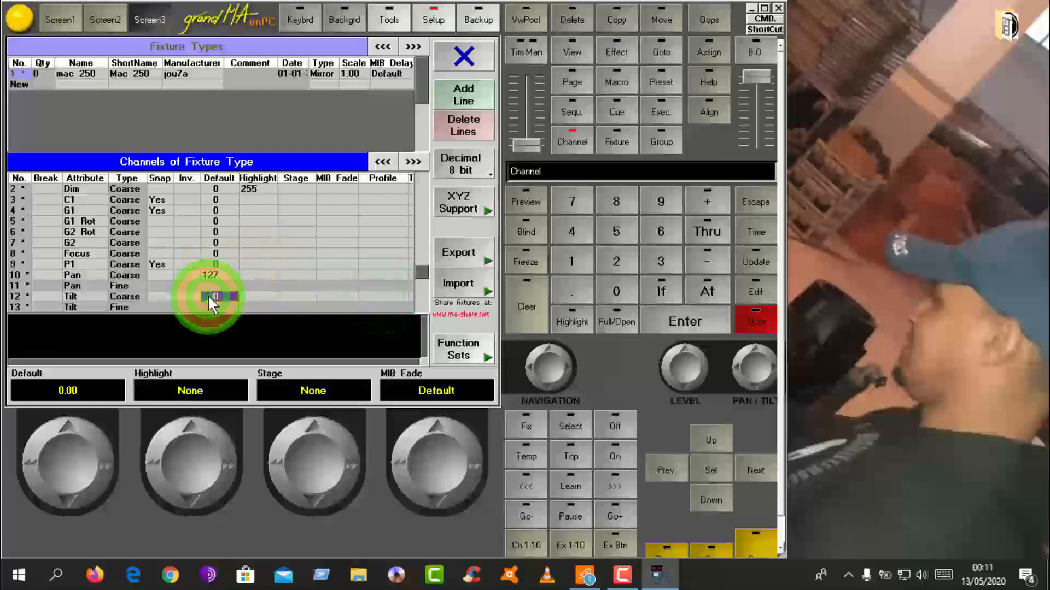
Step: Set the Default value of channel 12's coarse Tilt attribute to 127
left_click(208, 300)
left_click(181, 261)
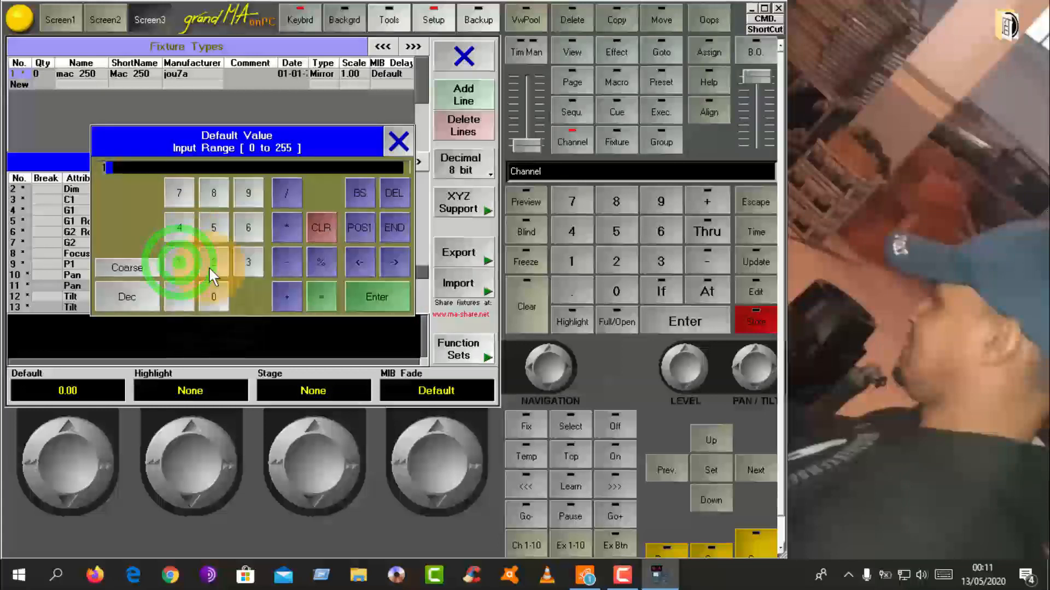
left_click(209, 265)
left_click(172, 180)
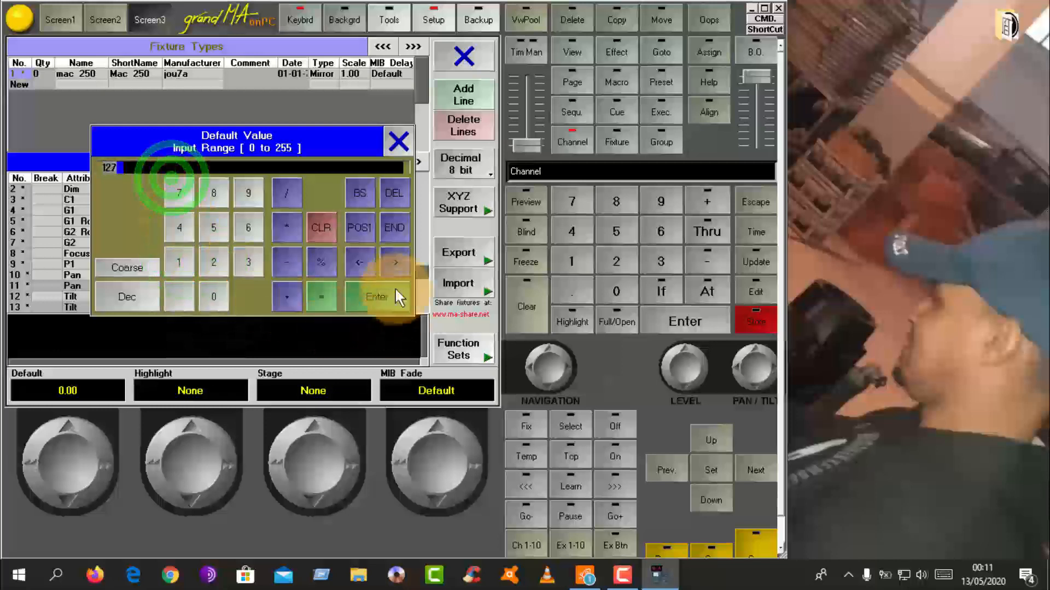
left_click(378, 299)
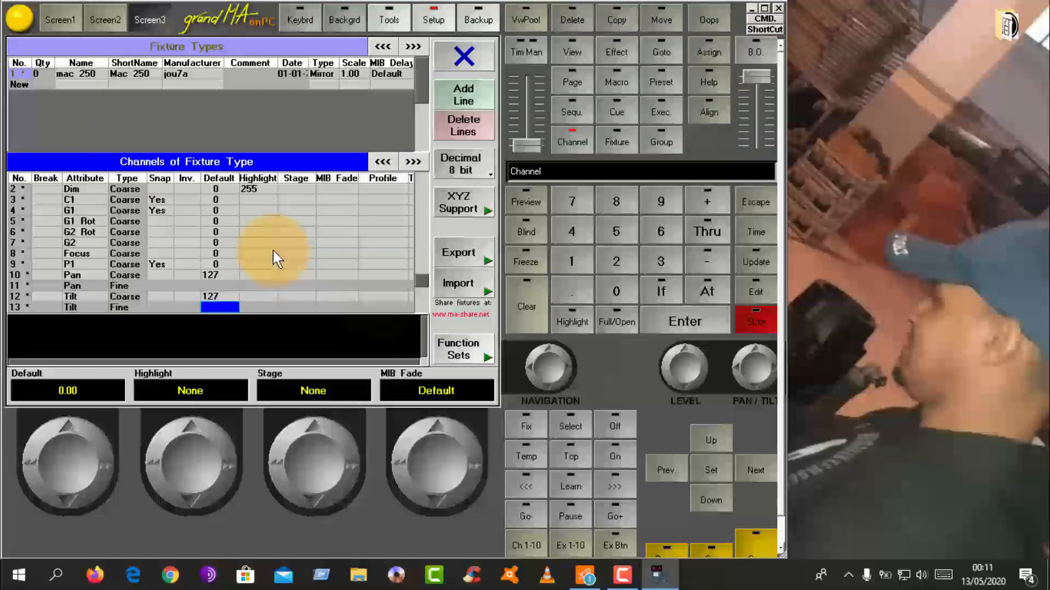
Step: Set the Highlight value of channel 10's coarse Pan attribute to 127
scroll(273, 250, "down", 2)
scroll(276, 257, "down", 1)
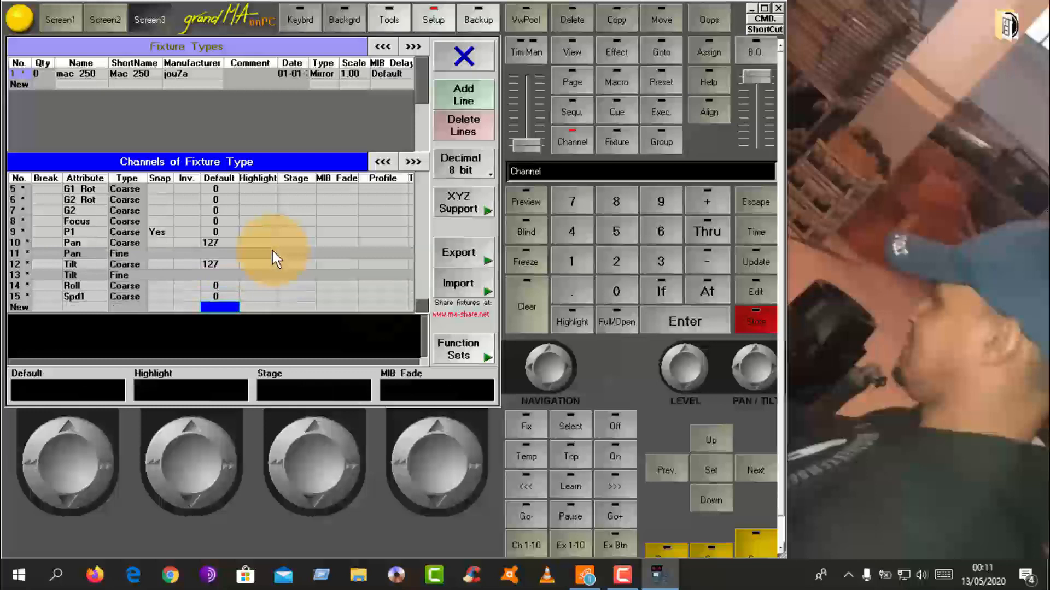
left_click(251, 241)
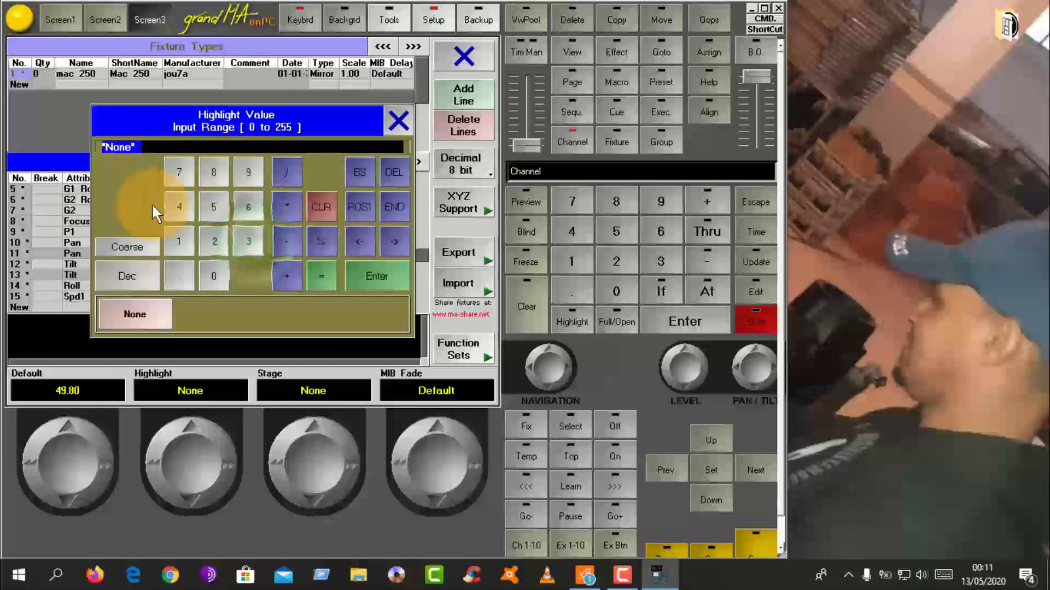
left_click(180, 243)
left_click(214, 242)
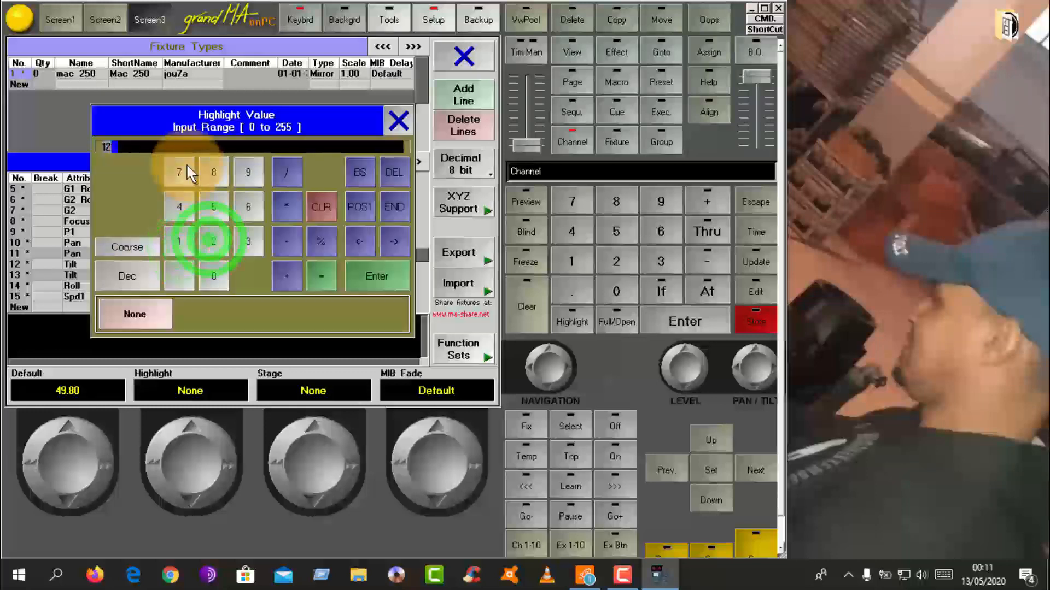
left_click(179, 172)
left_click(373, 266)
Step: Set the Highlight value of channel 12's coarse Tilt attribute to 127
left_click(244, 260)
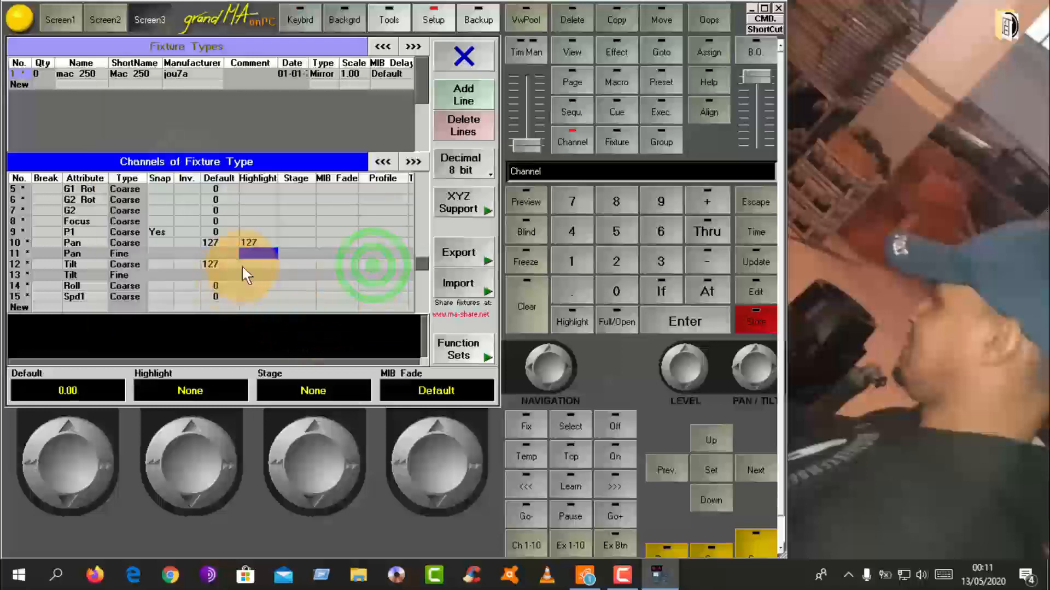
left_click(178, 241)
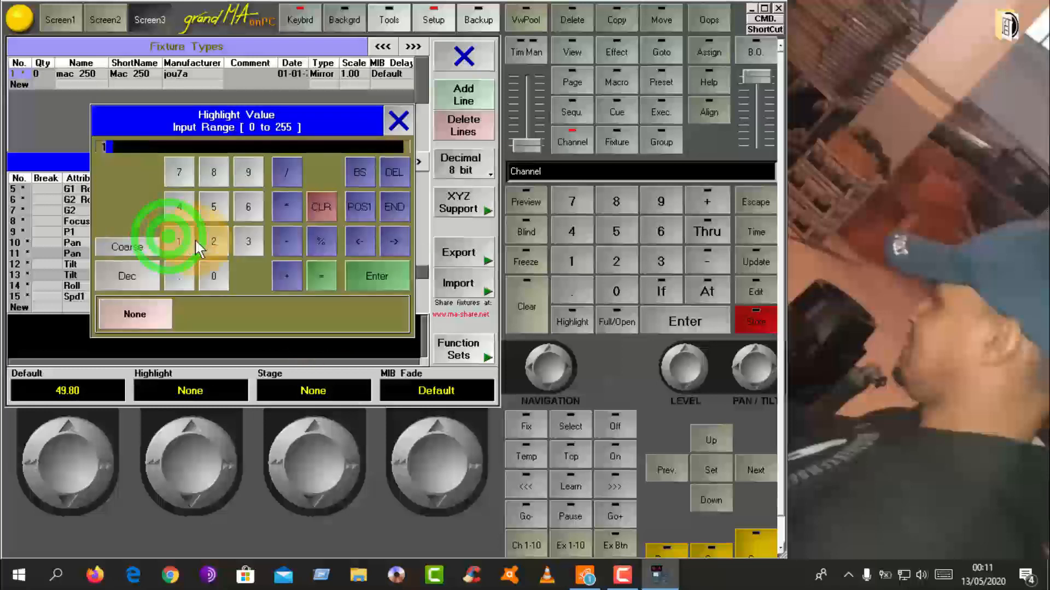
left_click(212, 241)
left_click(185, 174)
left_click(376, 271)
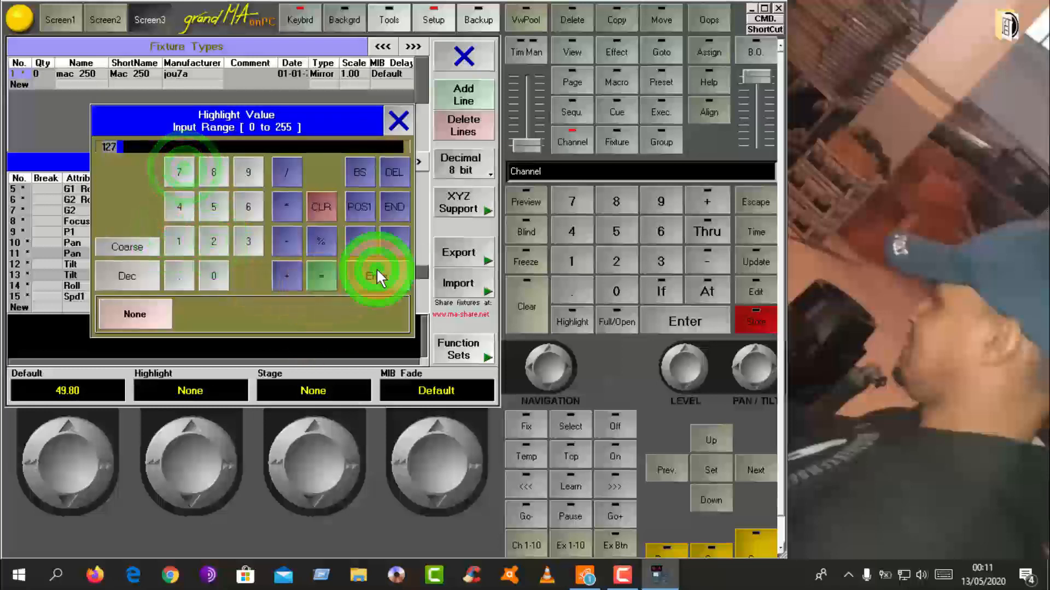
Step: Check the channel list from end to start and set Snap to Yes for channel 7's G2 attribute
scroll(192, 267, "down", 3)
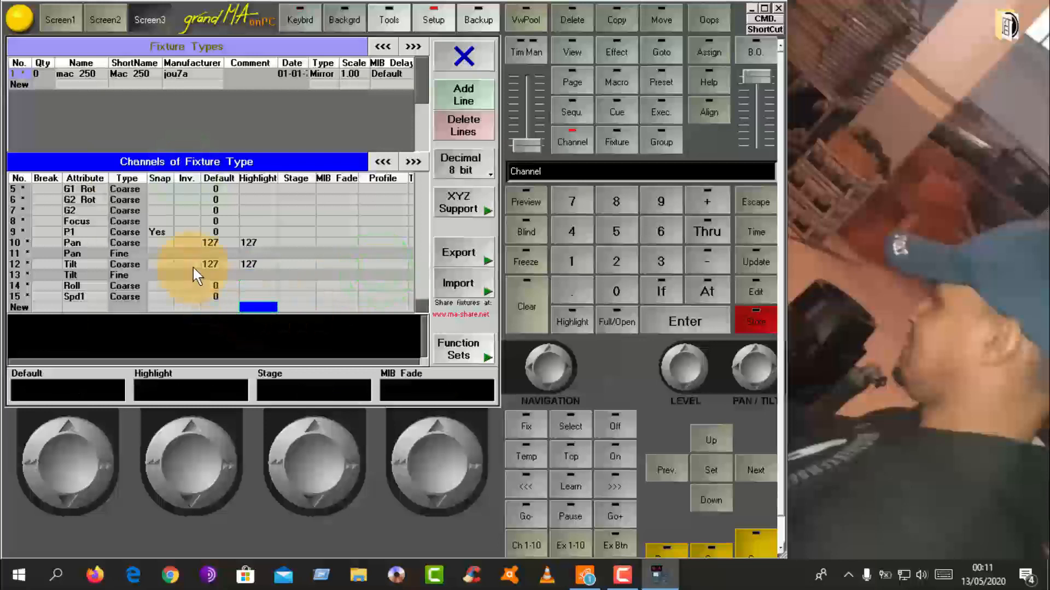
scroll(193, 266, "up", 1)
scroll(193, 266, "up", 3)
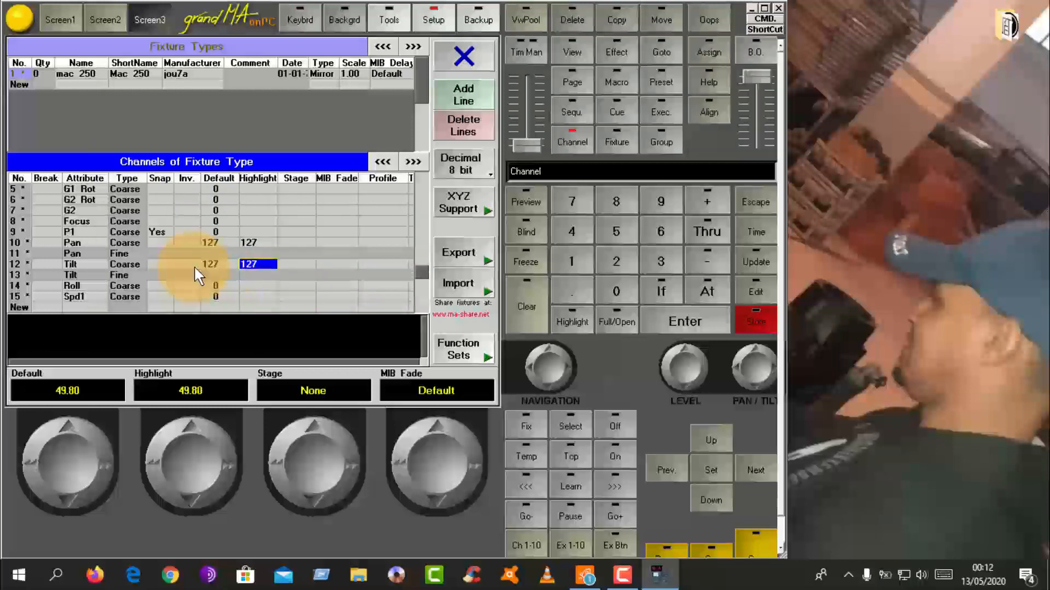
scroll(194, 266, "up", 3)
scroll(195, 266, "up", 8)
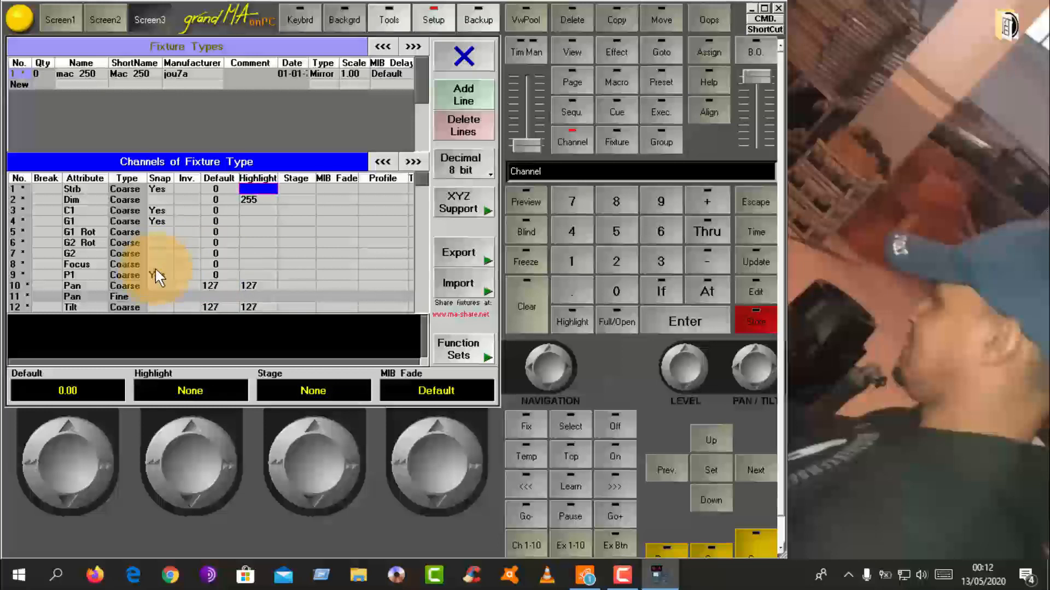
left_click(156, 254)
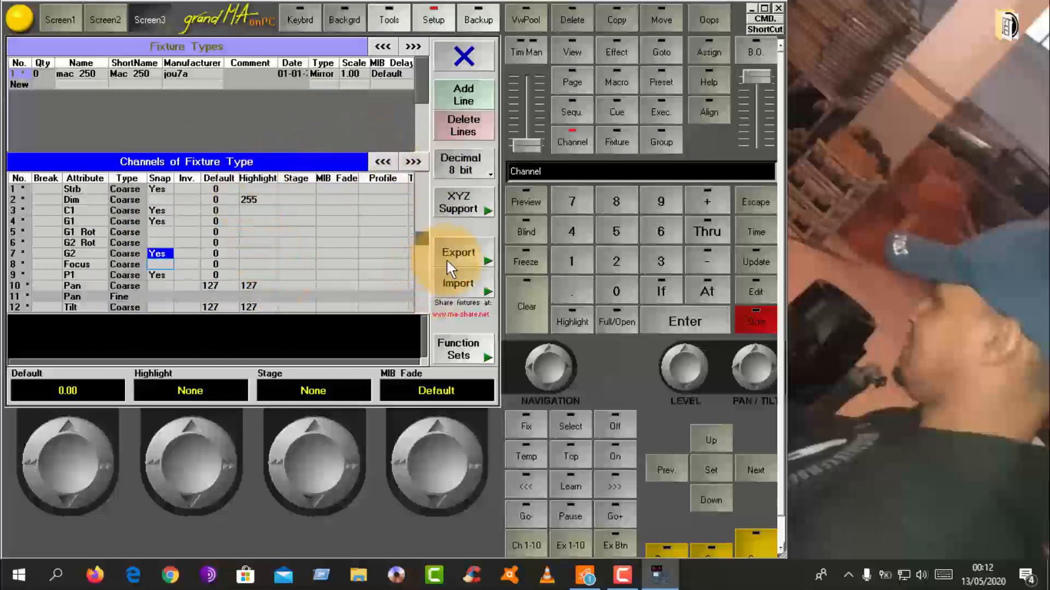
Step: Export the mac 250 fixture type with Export Intern and acknowledge the completed export
left_click(461, 256)
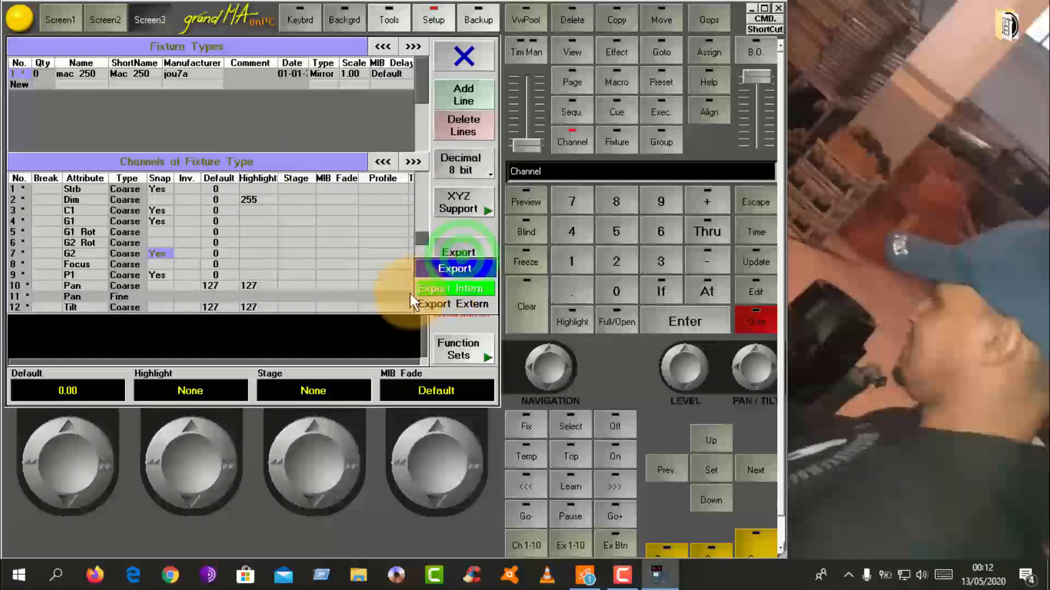
left_click(463, 286)
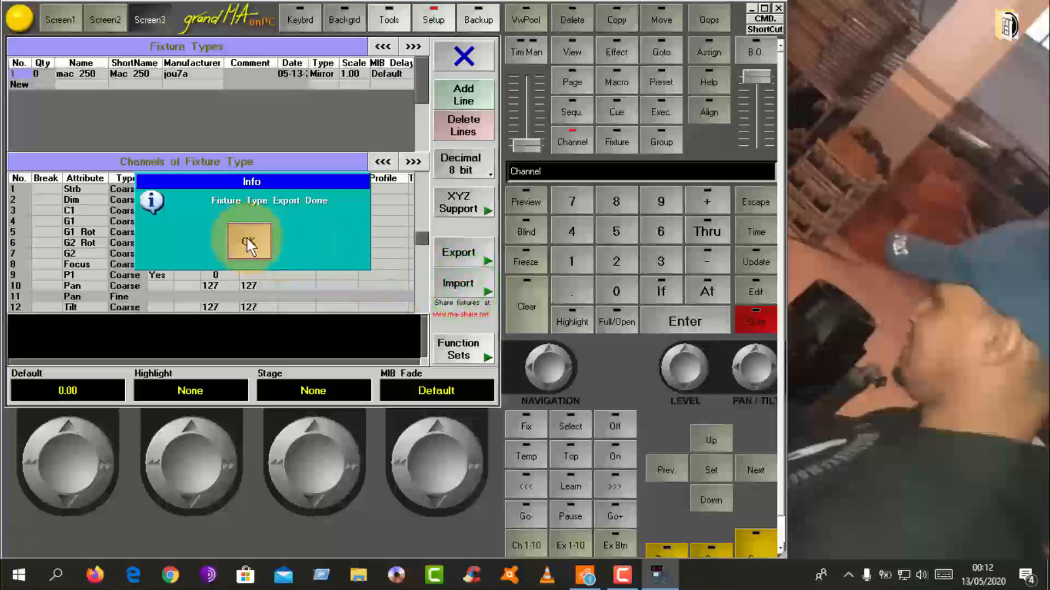
left_click(247, 241)
Step: Export the mac 250 fixture type externally to the desktop folder, acknowledge the export and close the fixture types list
left_click(459, 251)
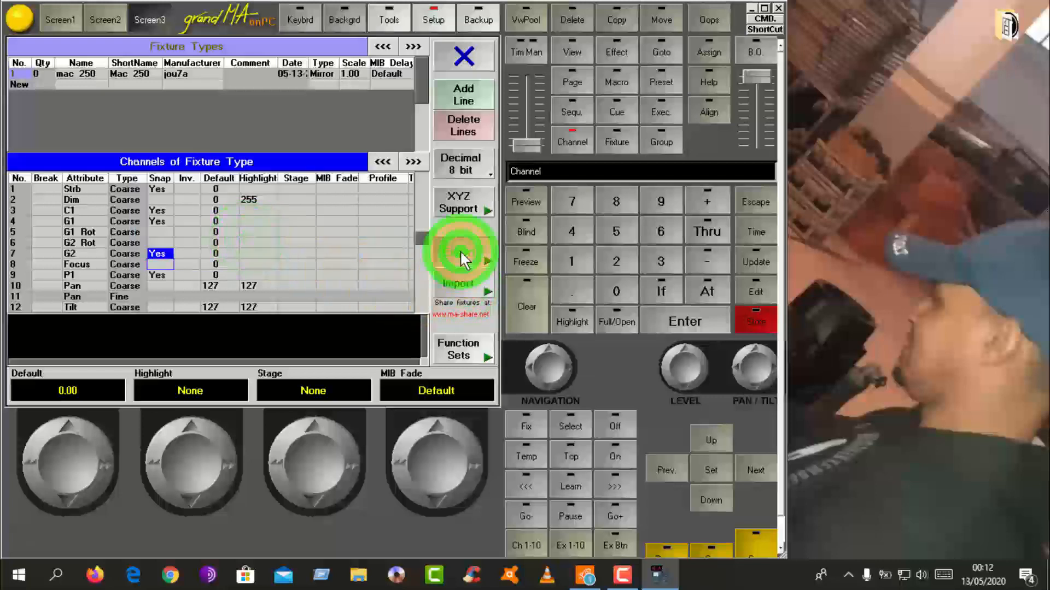
left_click(446, 296)
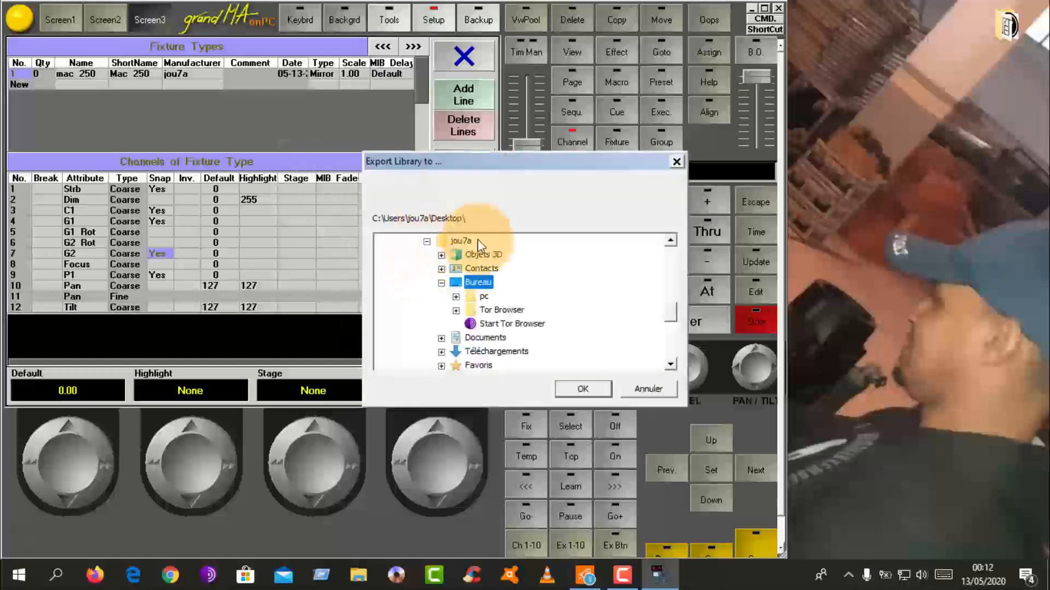
mouse_move(671, 315)
left_mouse_down()
mouse_move(670, 275)
mouse_move(662, 320)
mouse_move(663, 305)
left_mouse_up()
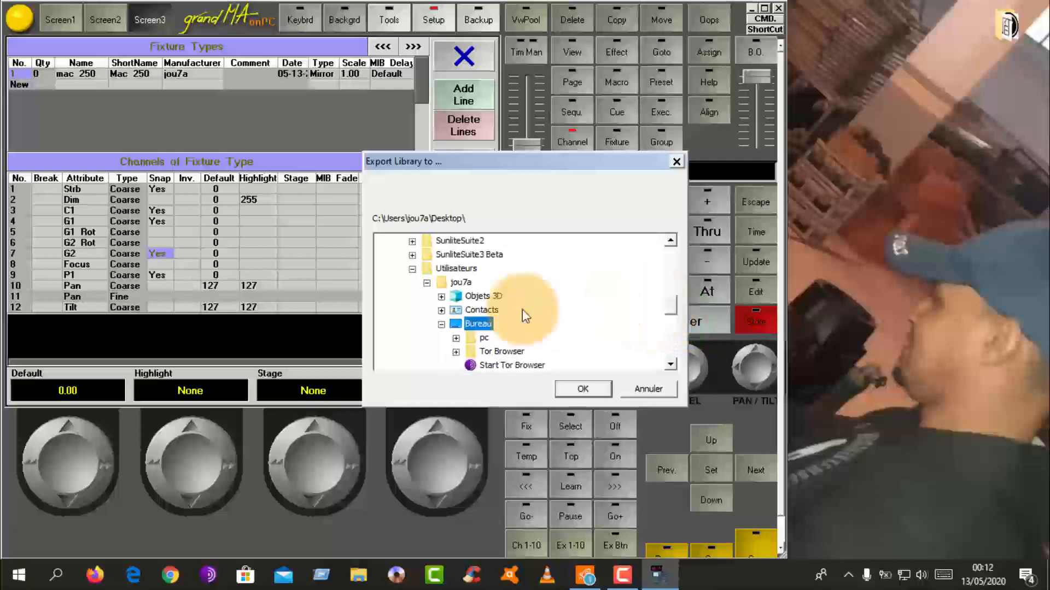
left_click(584, 389)
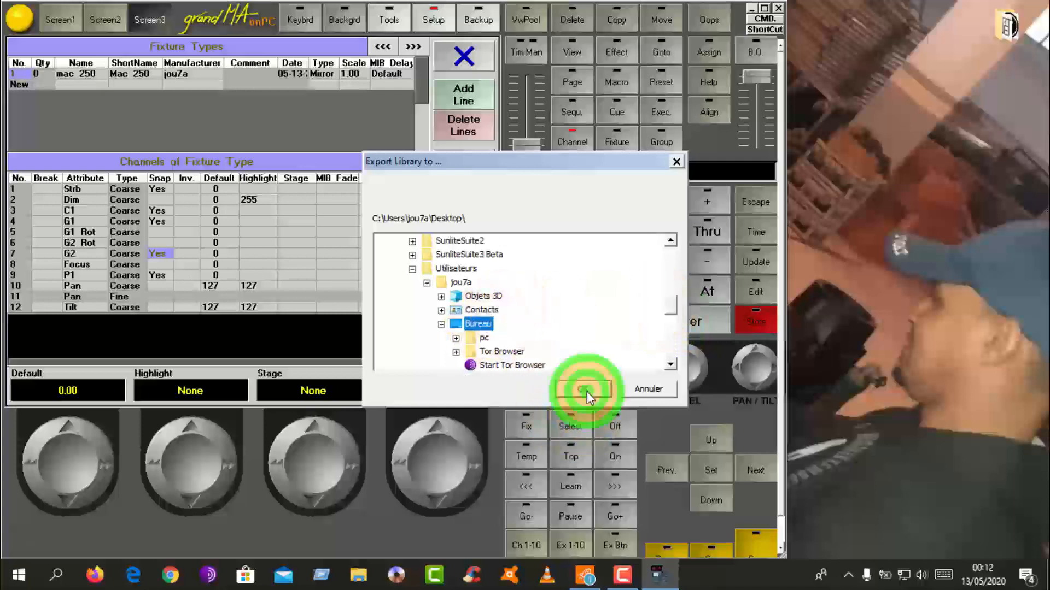
left_click(243, 256)
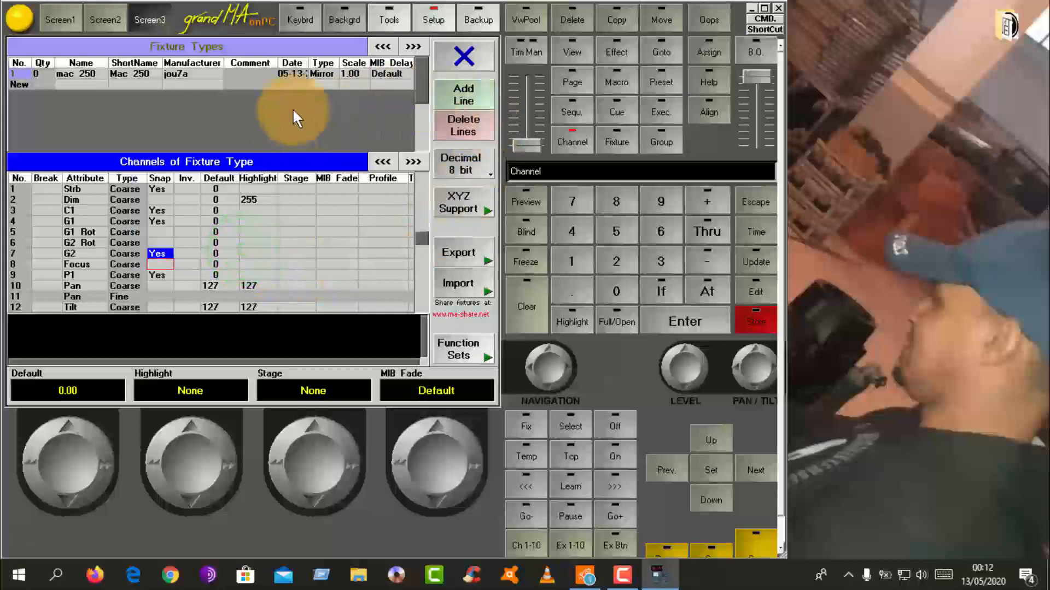
left_click(460, 57)
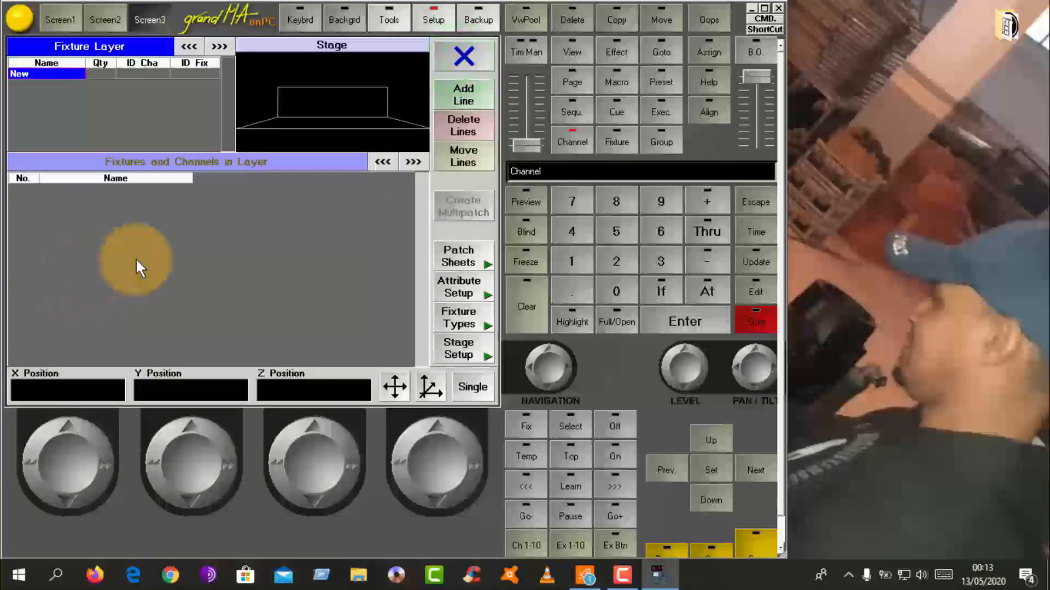
Step: Create a new fixture layer named mac 250
left_click(28, 73)
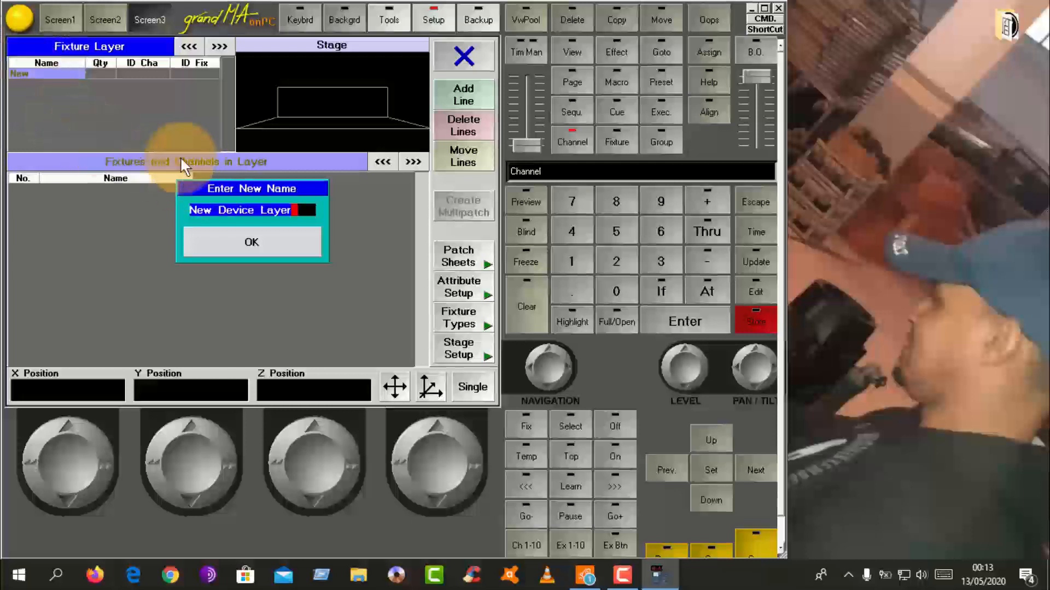
type("mac")
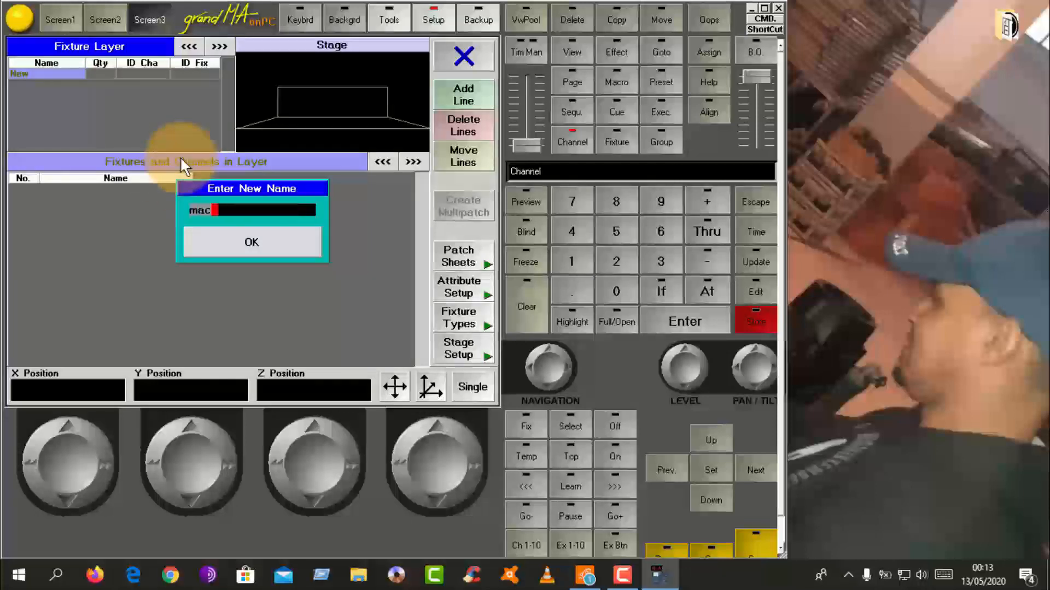
type(" 50")
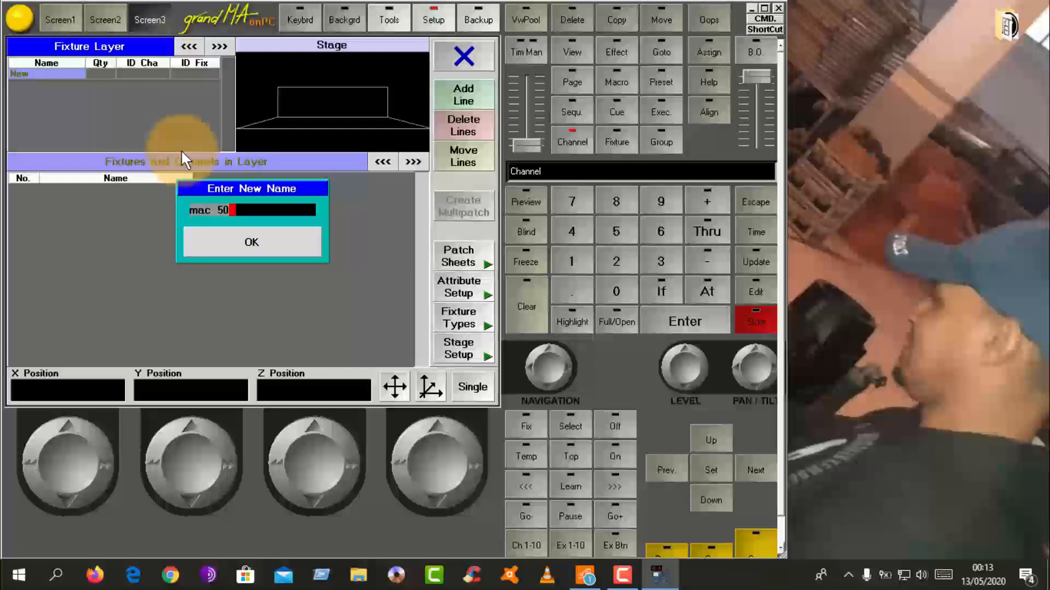
key("BackSpace")
key("BackSpace")
key("BackSpace")
type("25")
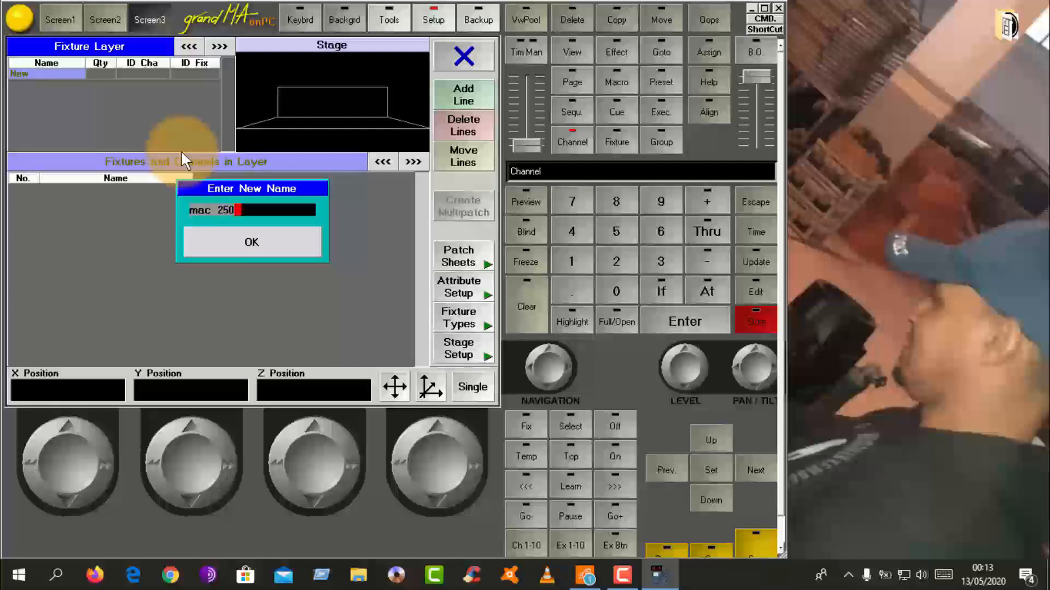
left_click(261, 247)
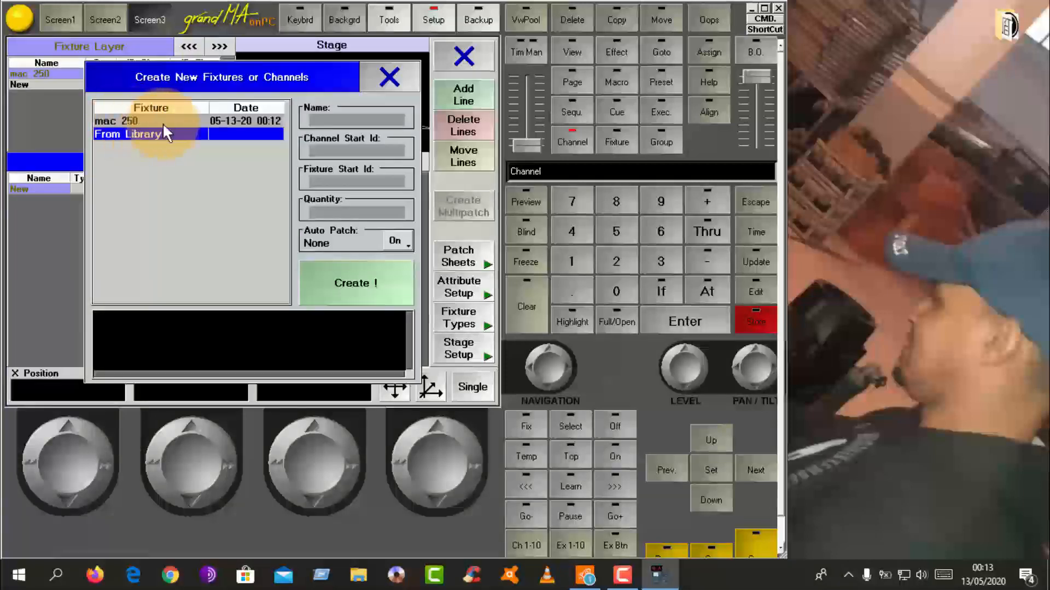
Step: Open the internal fixture library for the new fixtures and try filtering it by fixture name with JO
double_click(137, 133)
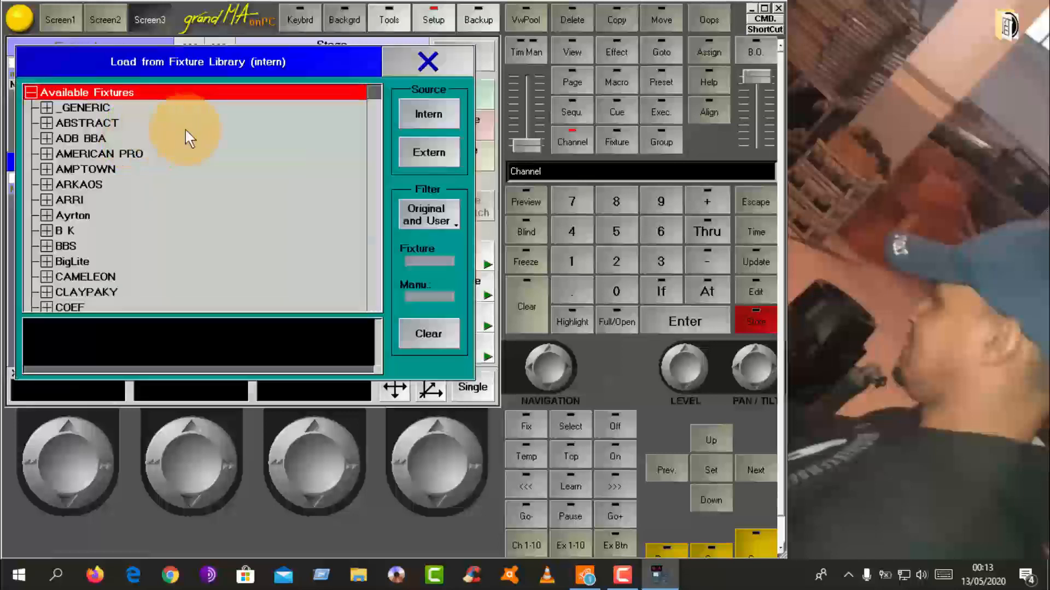
left_click(415, 261)
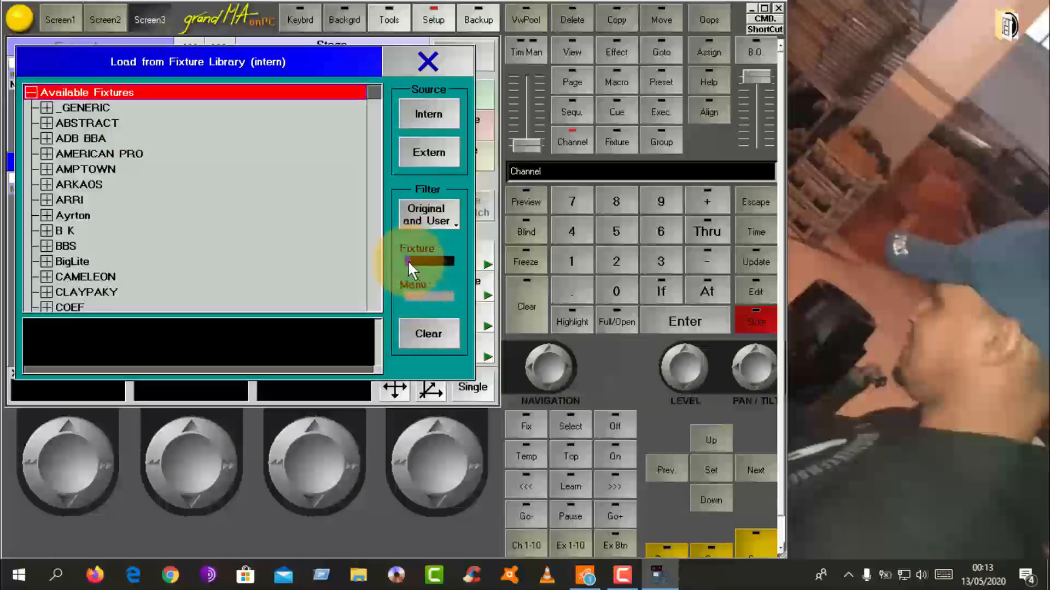
left_click(112, 155)
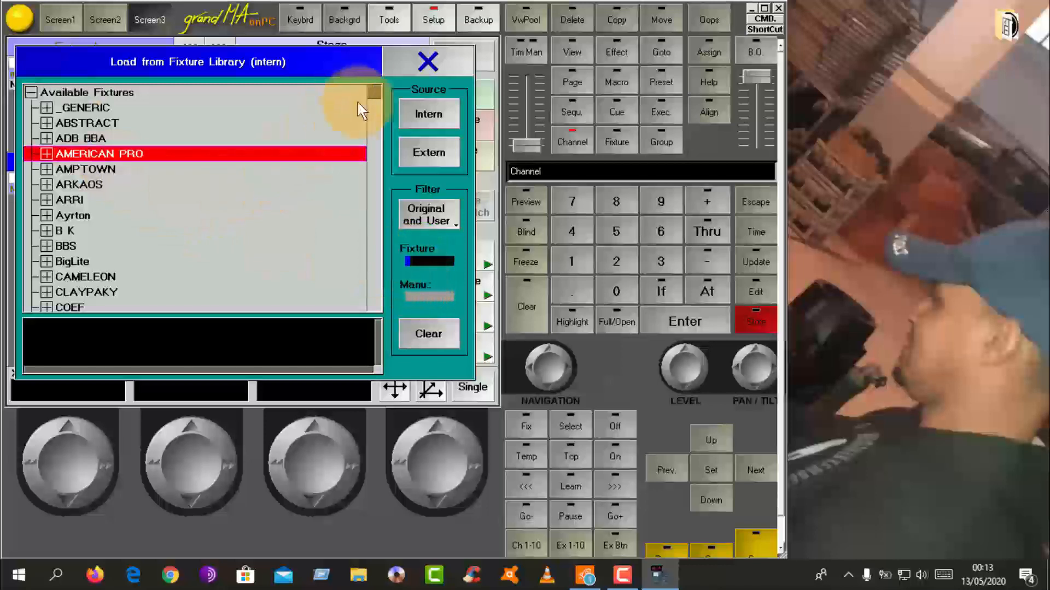
left_click(374, 94)
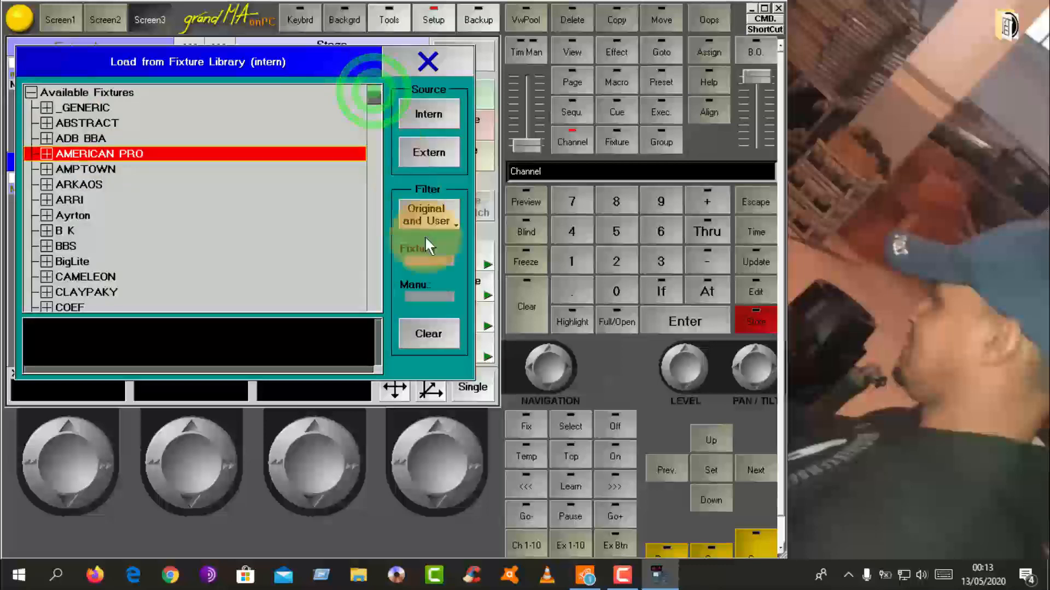
left_click(428, 259)
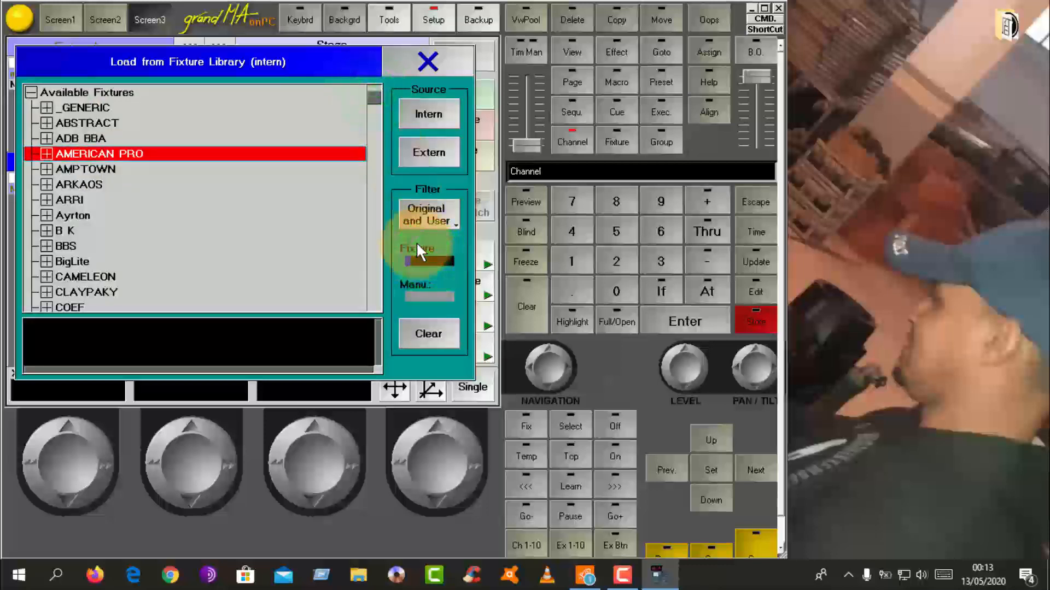
type("JD")
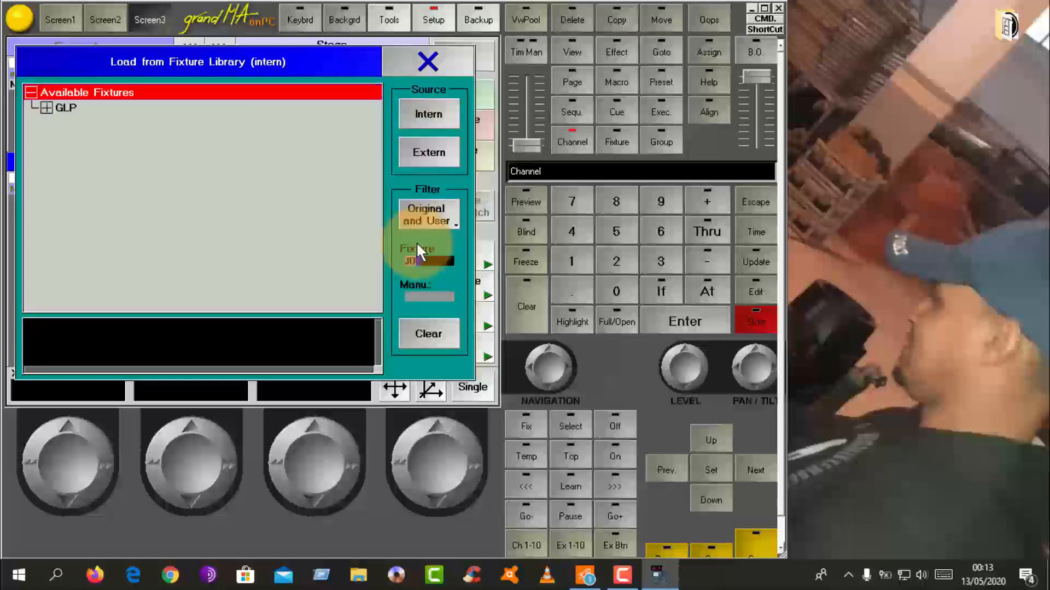
key("BackSpace")
key("BackSpace")
Step: Look up the exported fixture by filtering the library's manufacturers with JO, and clear the filter again
left_click(440, 296)
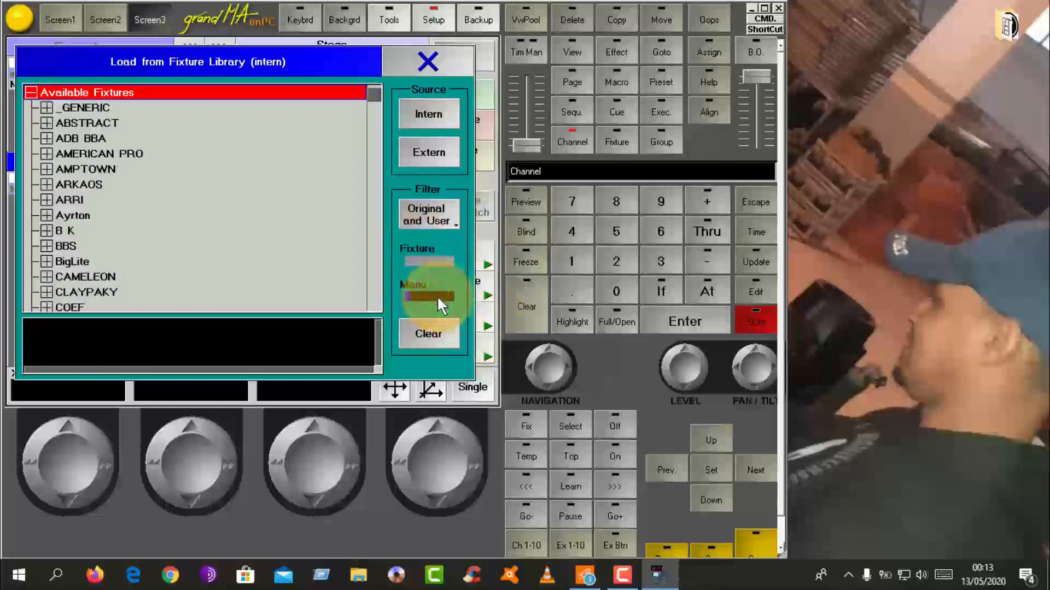
type("JD")
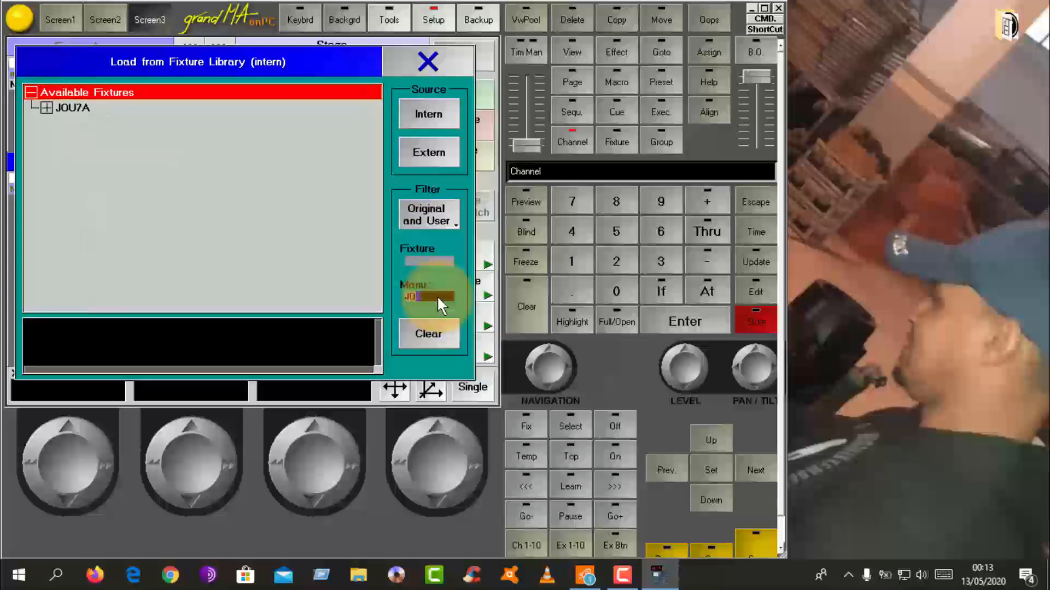
left_click(46, 108)
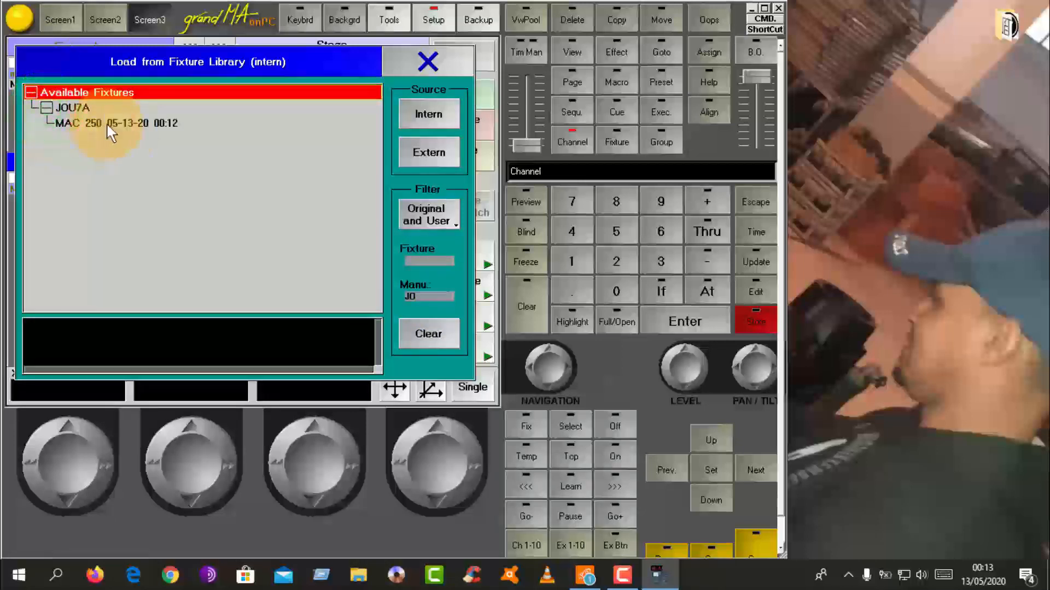
left_click(47, 108)
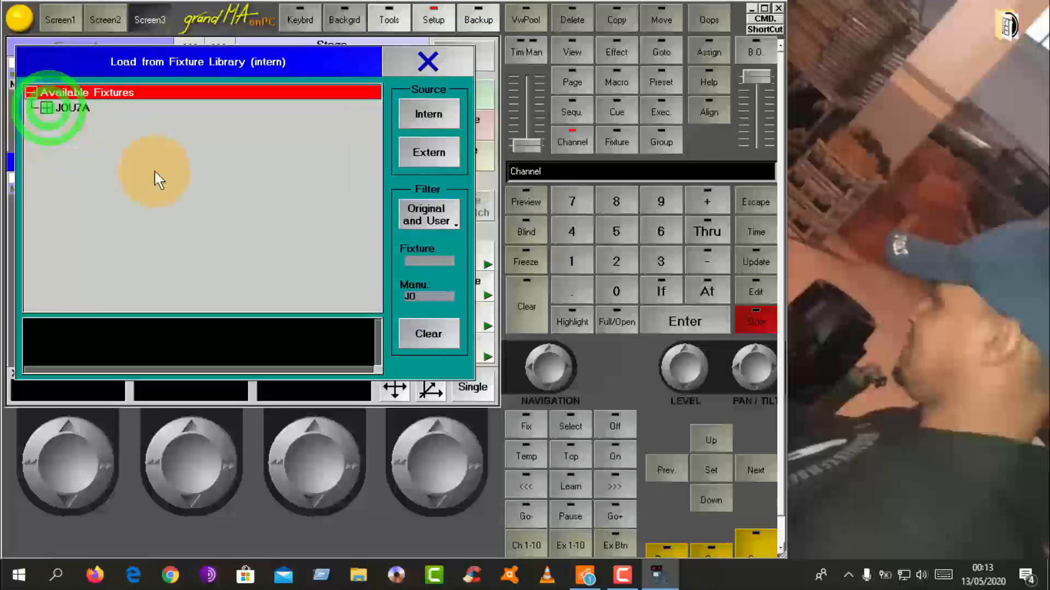
left_click(437, 296)
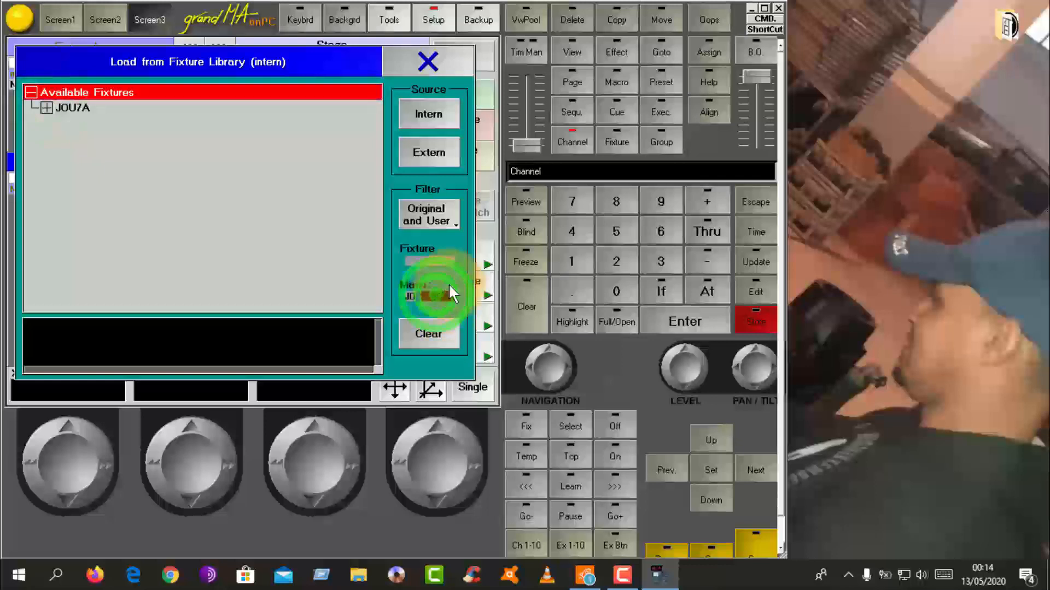
key("BackSpace")
key("BackSpace")
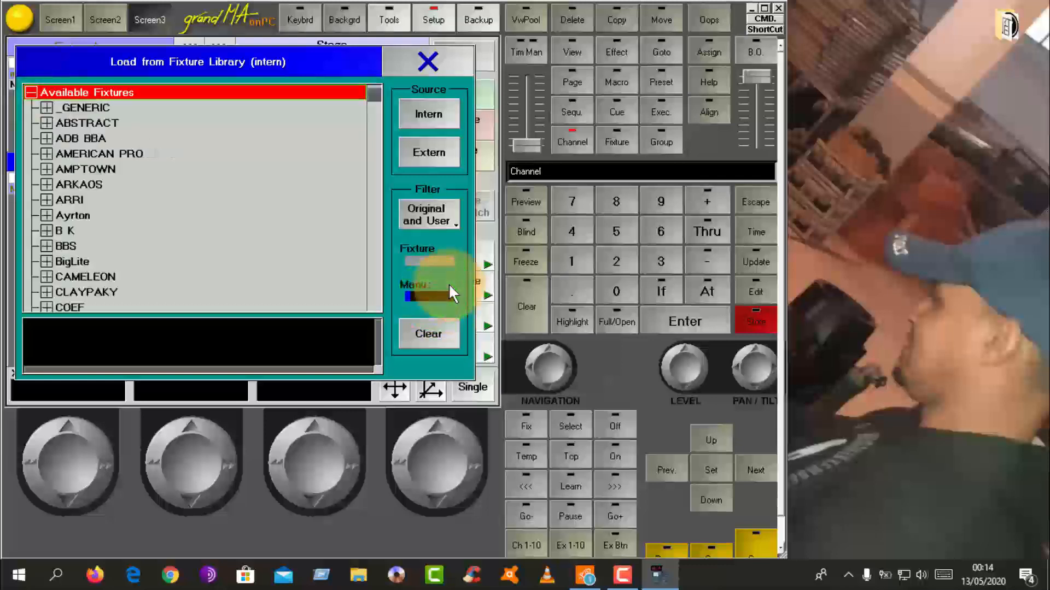
Step: Load the MAC 250 fixture from the custom manufacturer's entry in the unfiltered library list
scroll(68, 135, "down", 1)
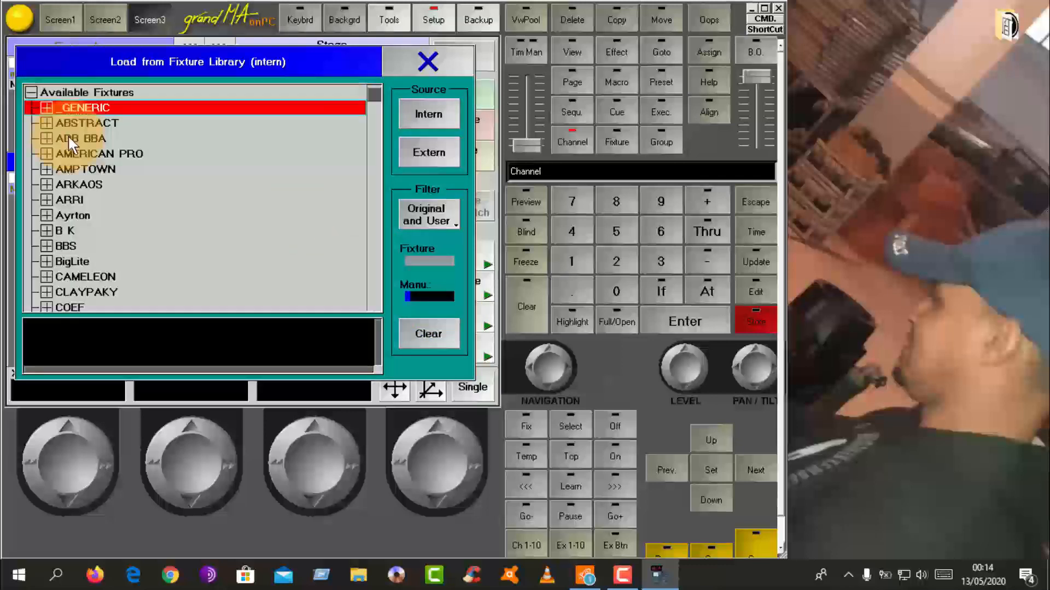
scroll(70, 133, "down", 17)
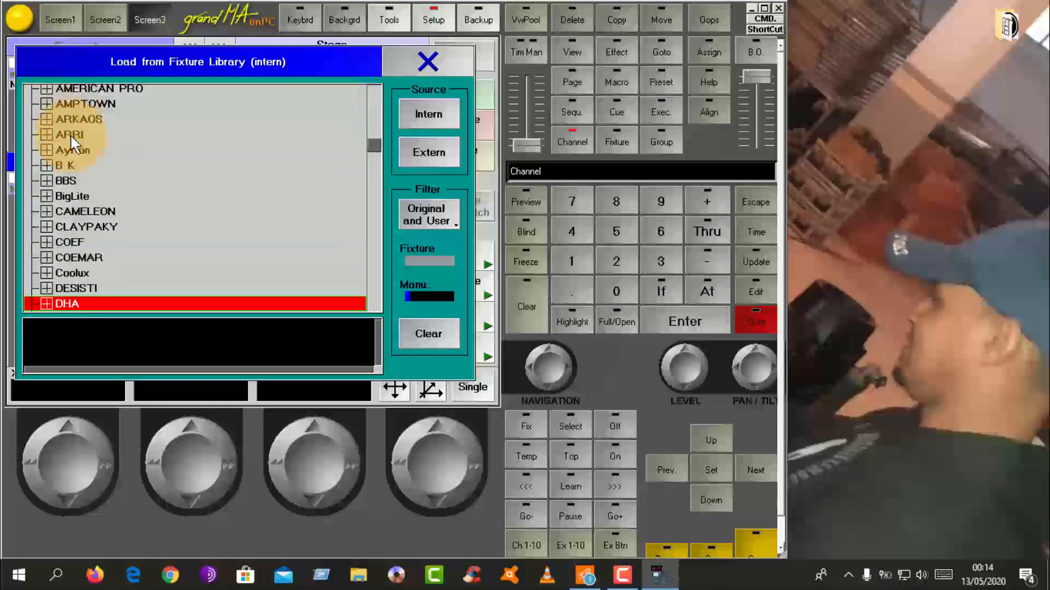
scroll(70, 133, "down", 12)
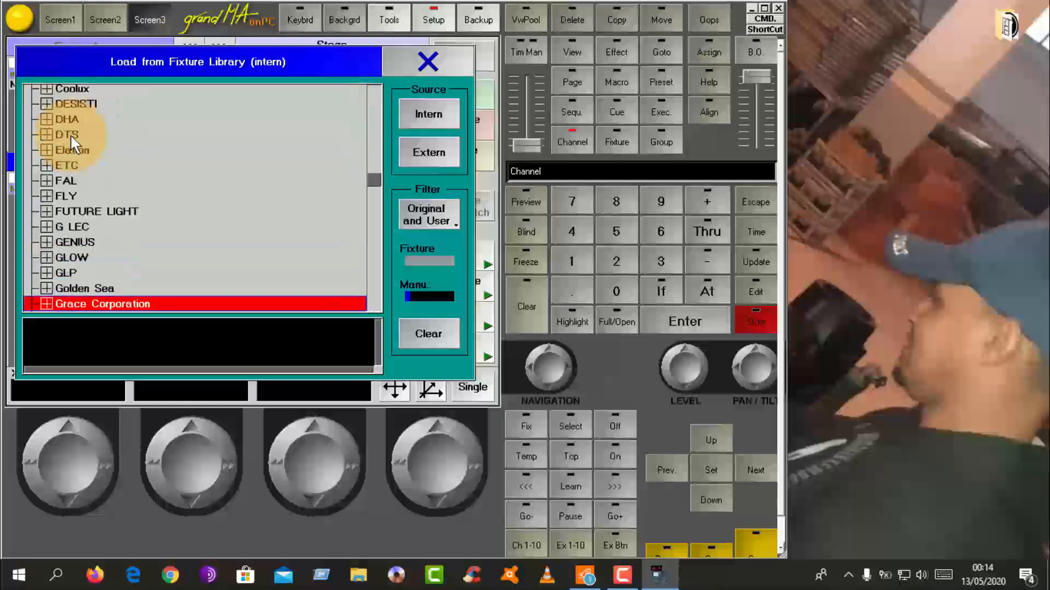
scroll(70, 133, "down", 7)
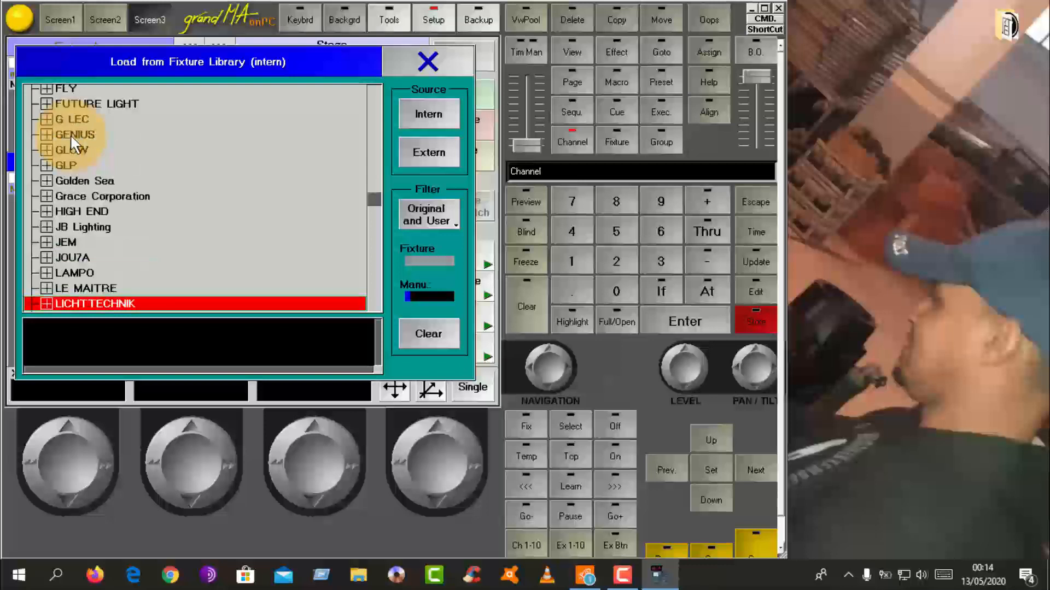
left_click(46, 258)
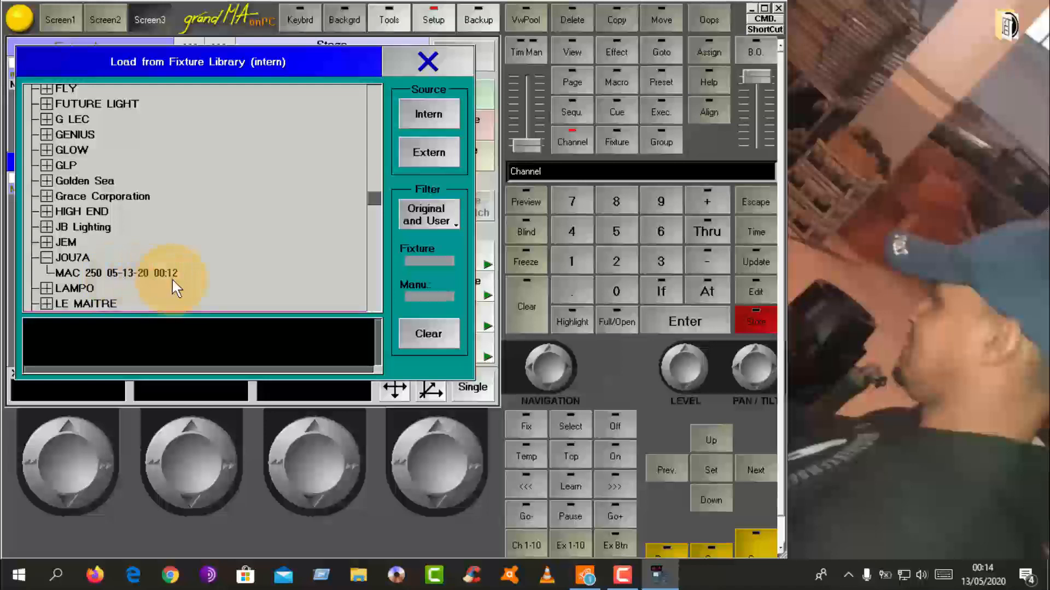
double_click(109, 273)
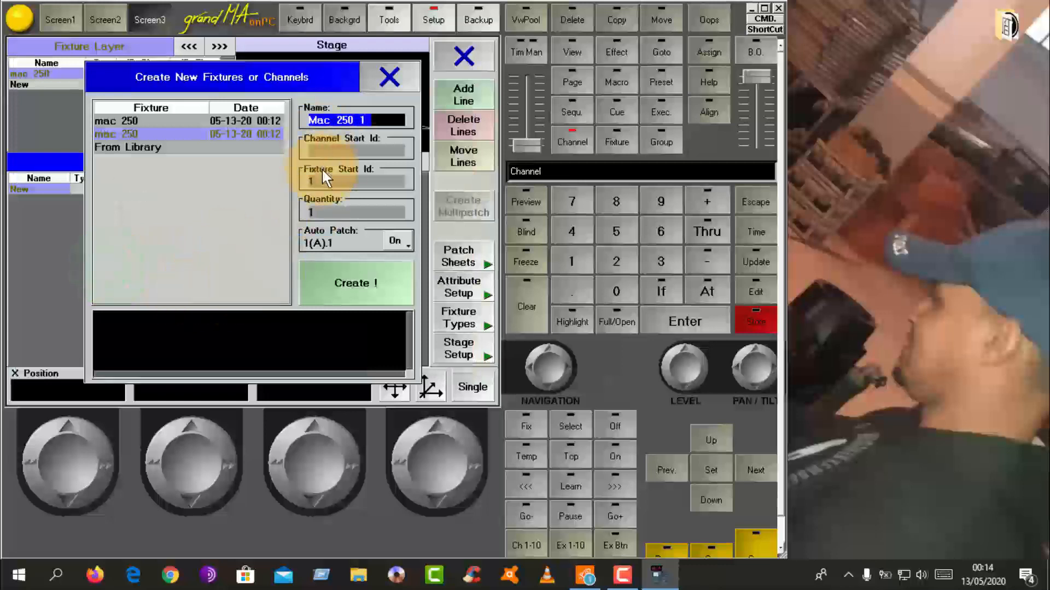
Step: Create 4 Mac 250 fixtures in the layer with fixture start ID 1 and automatic patching from 1(A).1
left_click(324, 179)
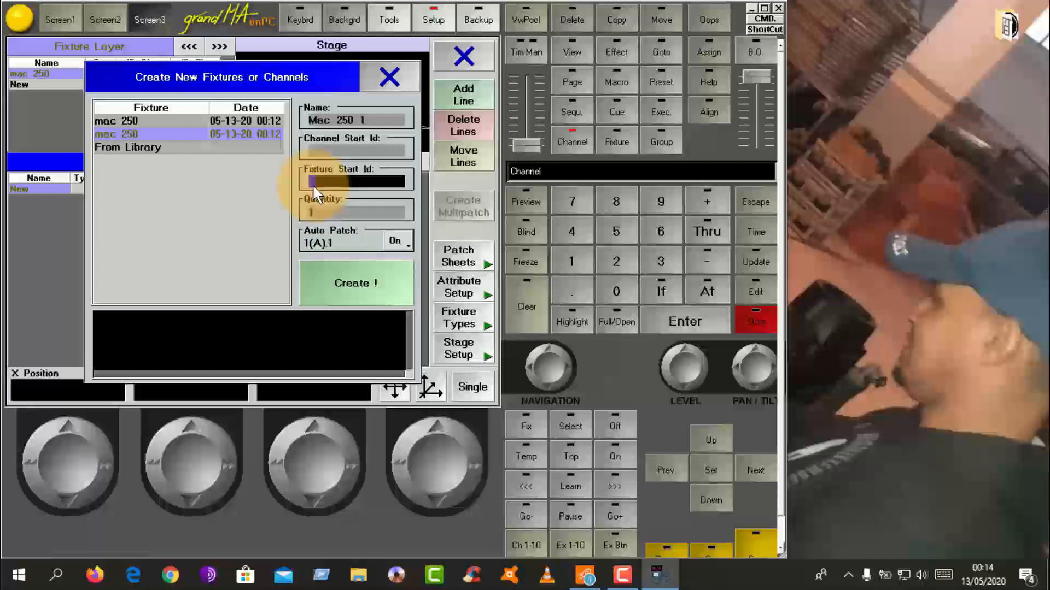
left_click(317, 183)
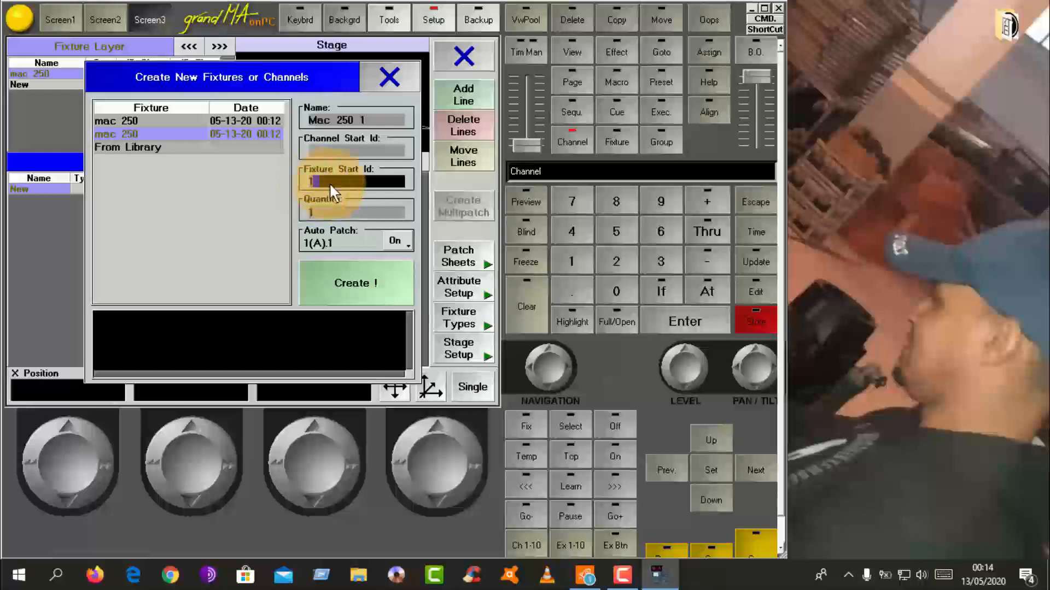
left_click(320, 207)
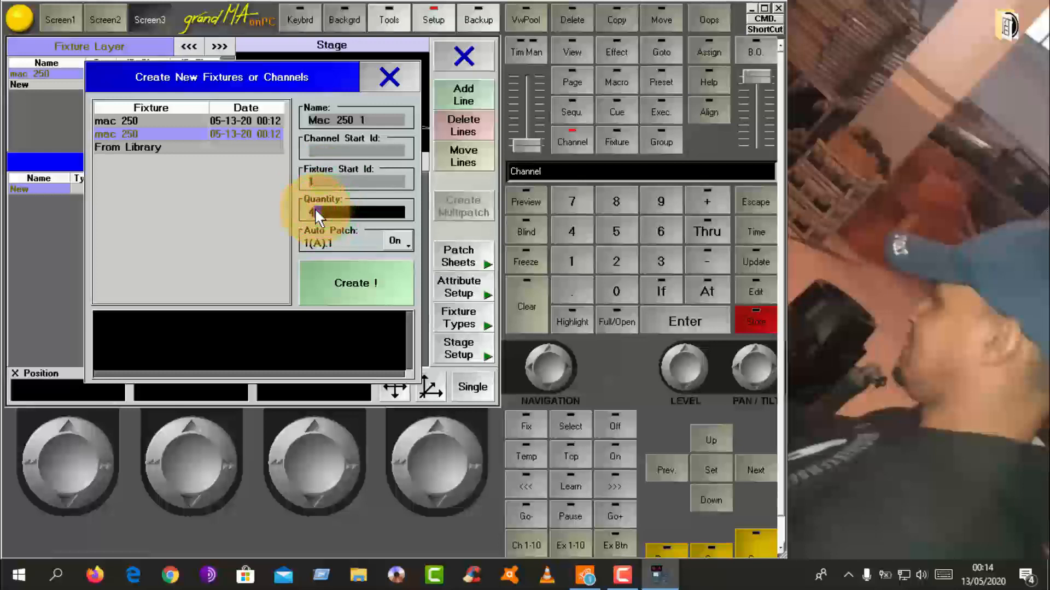
left_click(359, 288)
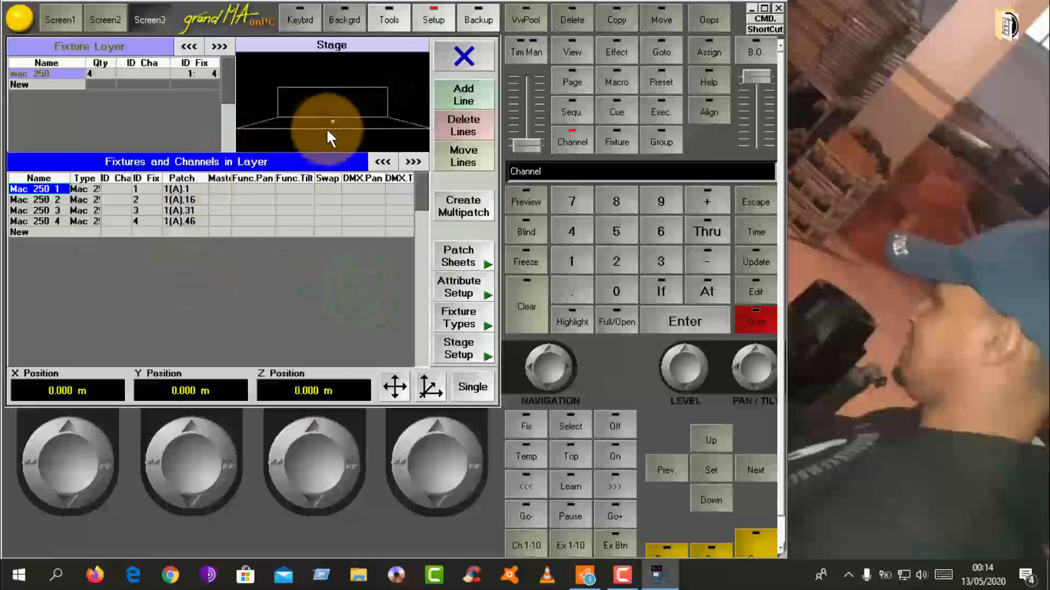
Step: Select all four Mac 250 fixtures in the layer and try to spread their X positions with *9 THRU 9
left_click_drag(31, 220, 32, 185)
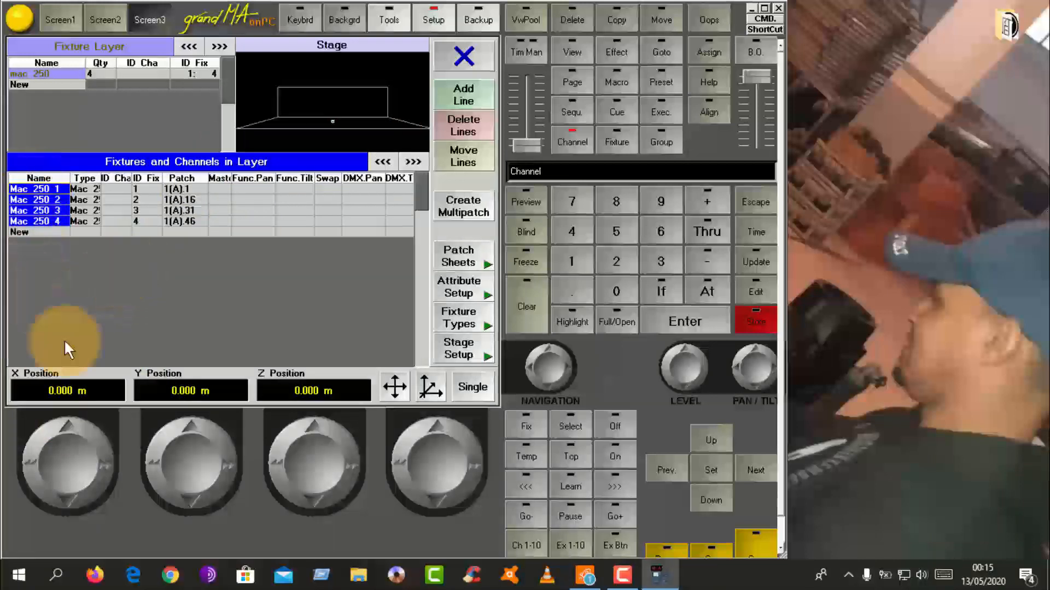
left_click(37, 383)
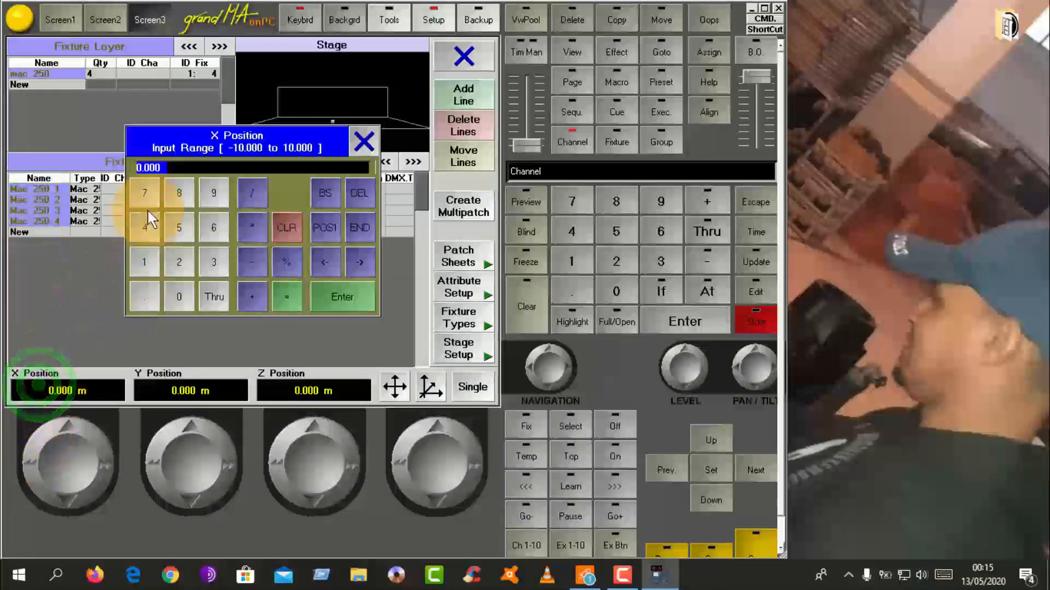
left_click(251, 227)
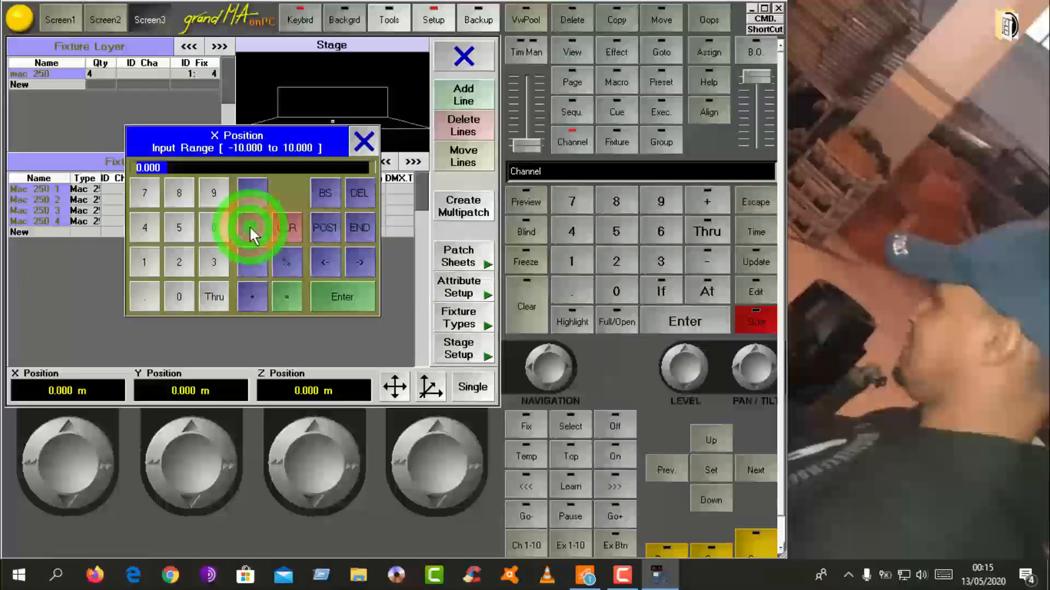
left_click(211, 197)
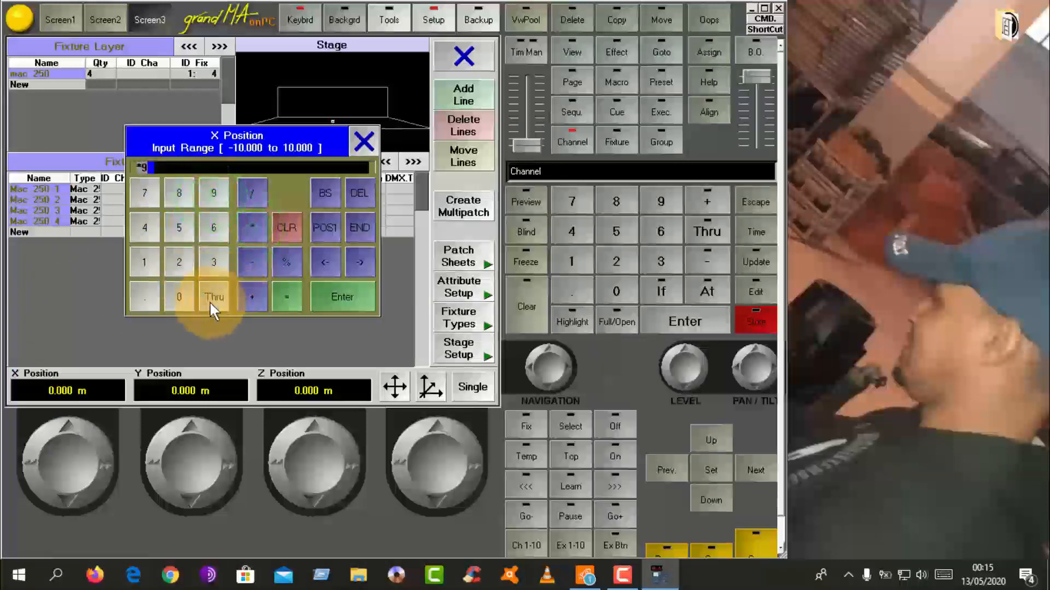
left_click(211, 298)
left_click(214, 199)
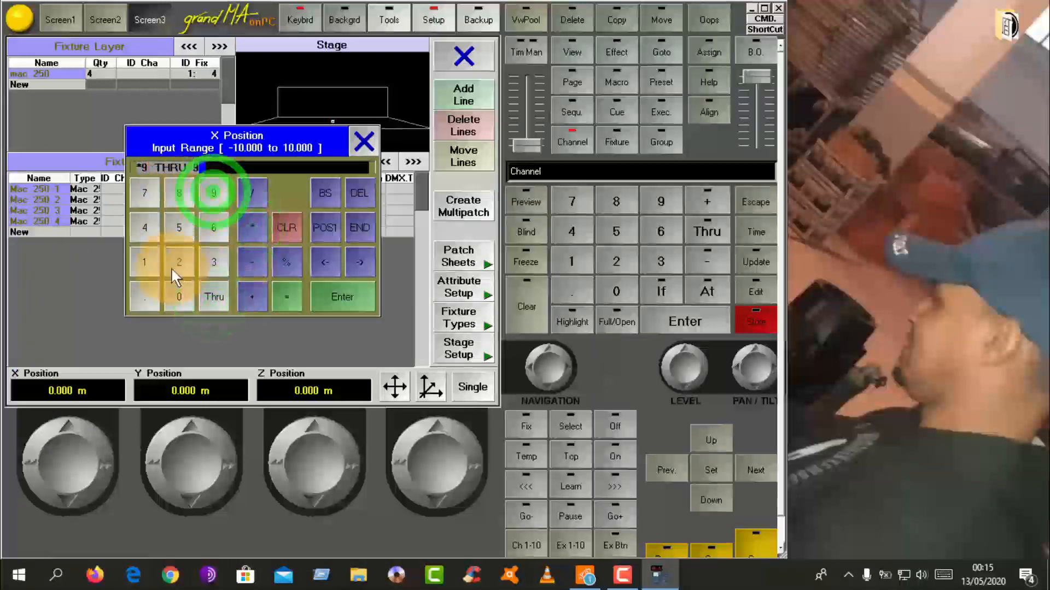
left_click(336, 310)
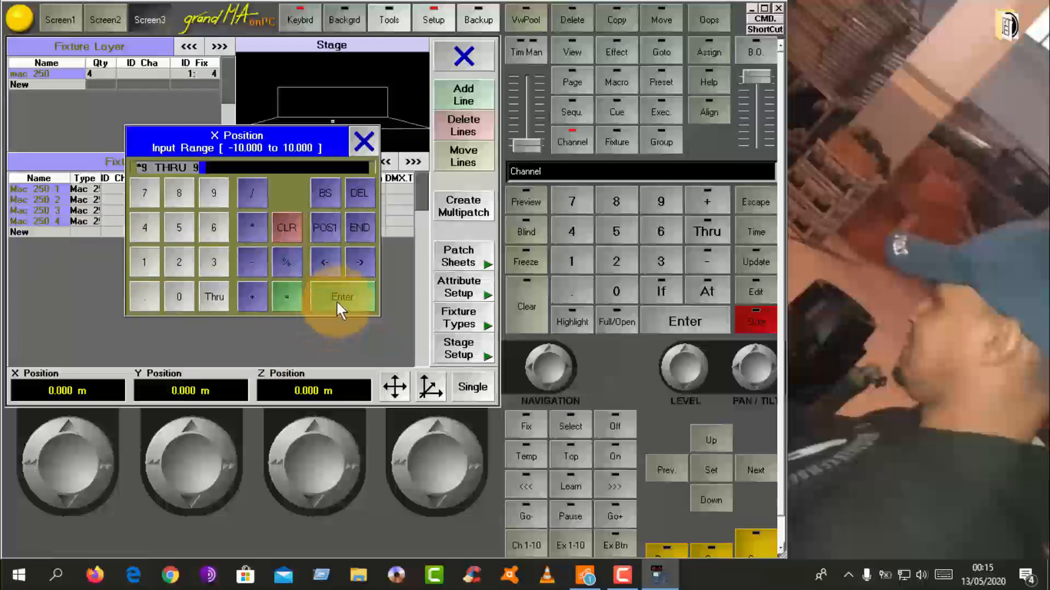
left_click(337, 304)
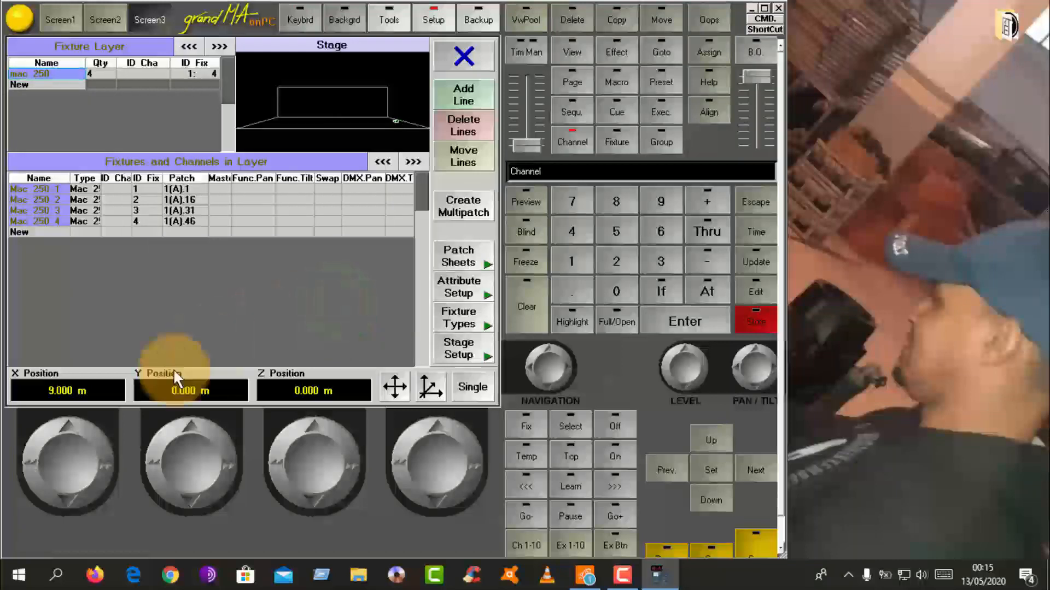
Step: Set the X position of the four selected Mac 250 fixtures back to 0
left_click(64, 389)
left_click(185, 296)
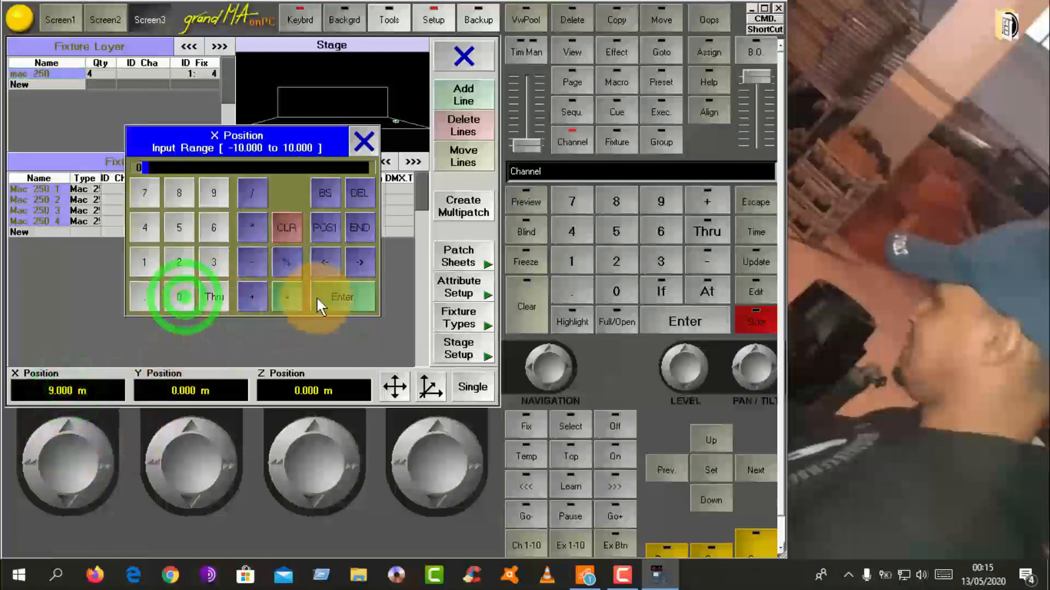
left_click(316, 296)
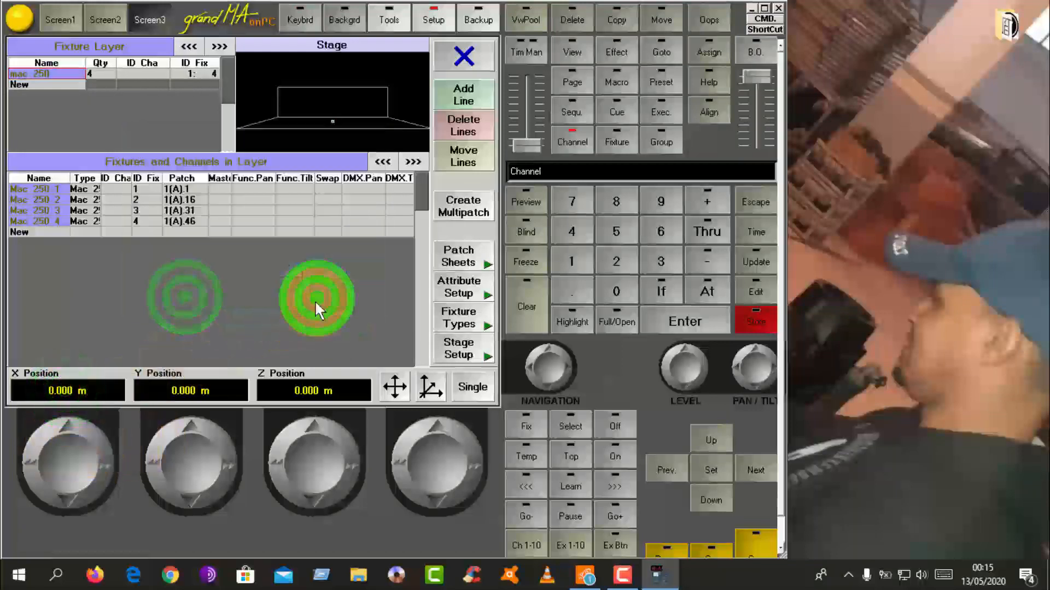
left_click(64, 390)
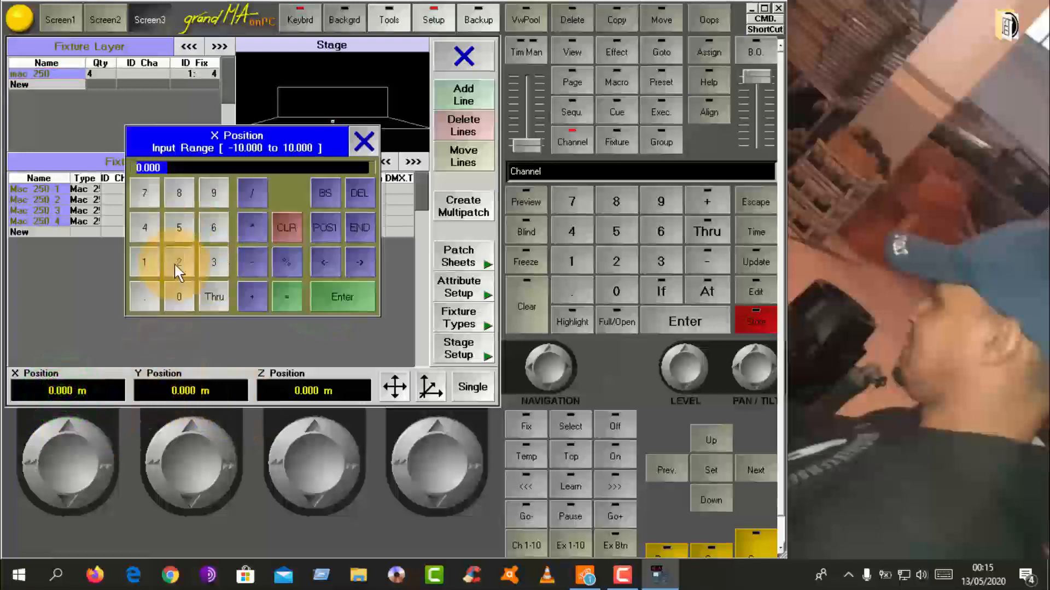
left_click(361, 141)
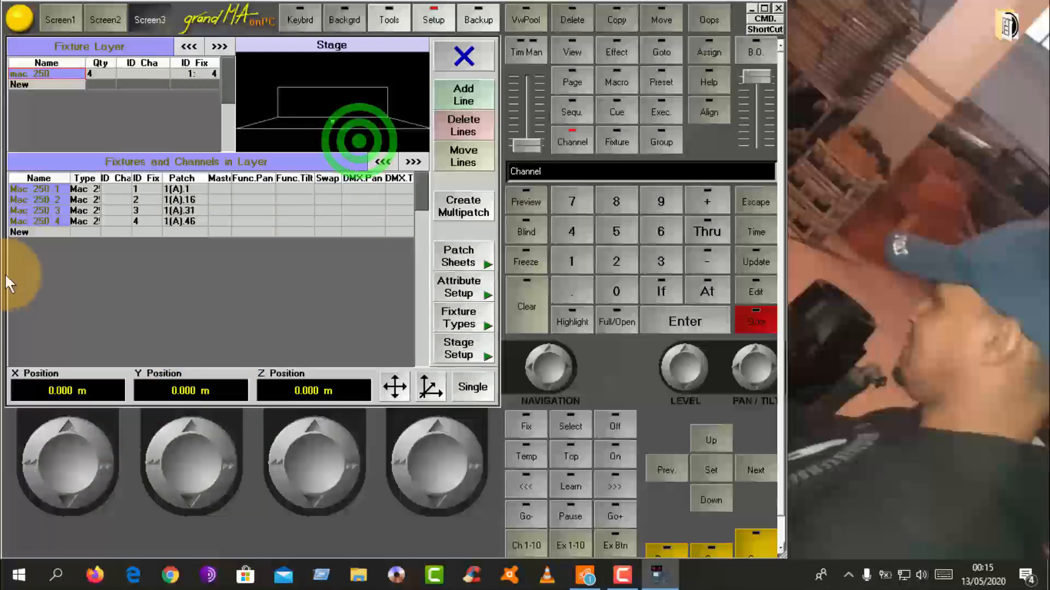
Step: Select the four Mac 250 fixtures again and set their Y position to 5 m
left_click(42, 262)
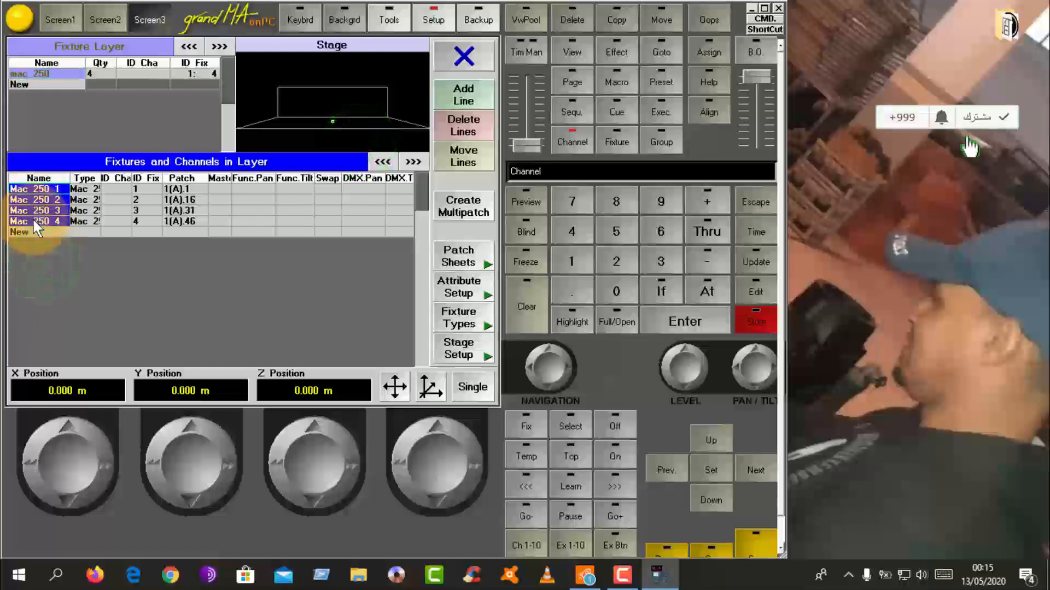
left_click(156, 389)
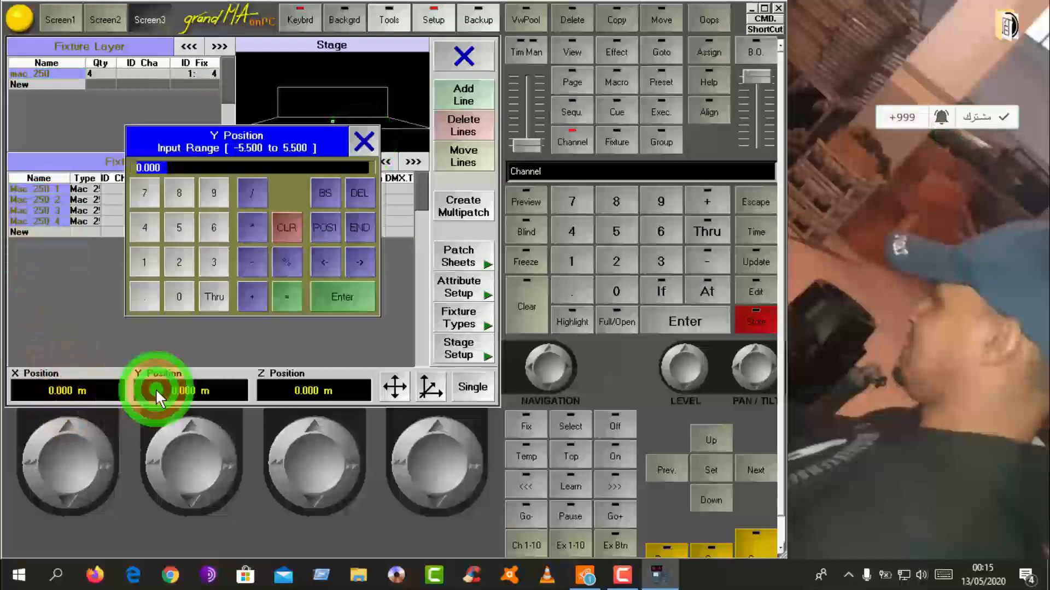
left_click(178, 231)
left_click(345, 298)
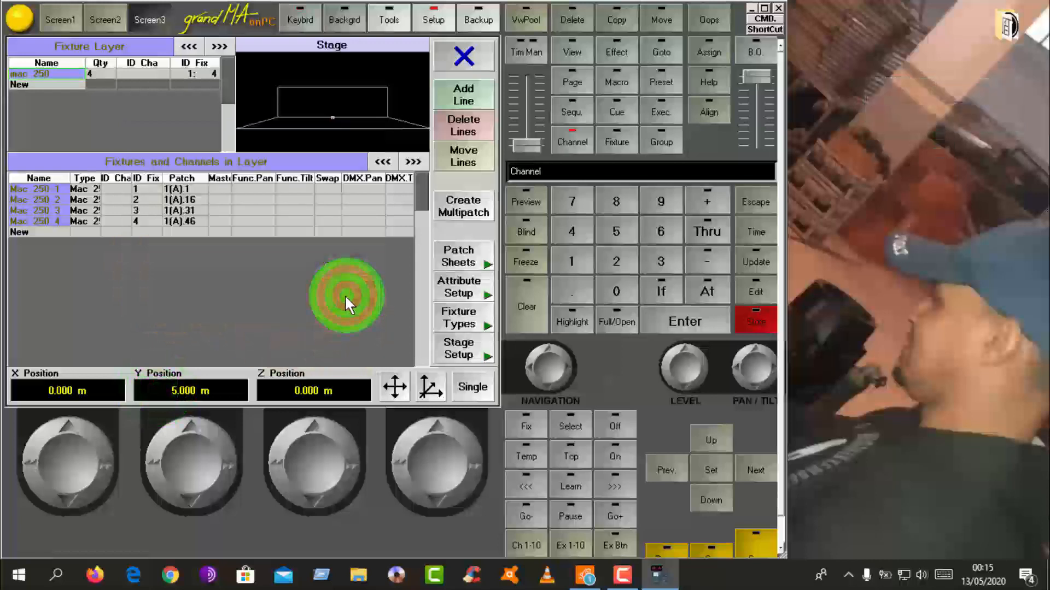
Step: Spread the four fixtures evenly across the stage by setting their X position to -9 THRU 9
left_click(58, 380)
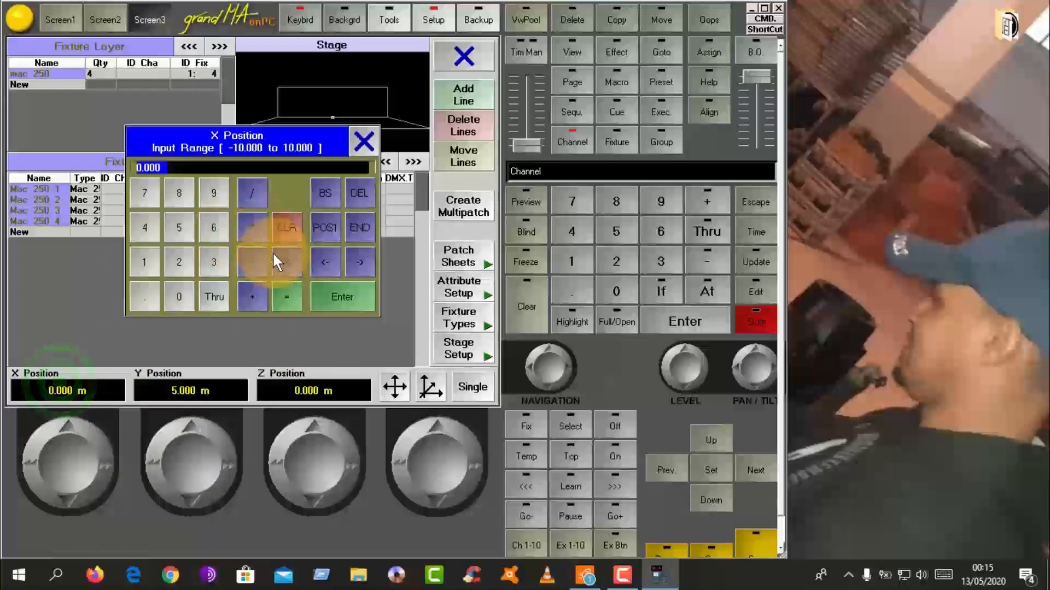
left_click(249, 264)
left_click(212, 191)
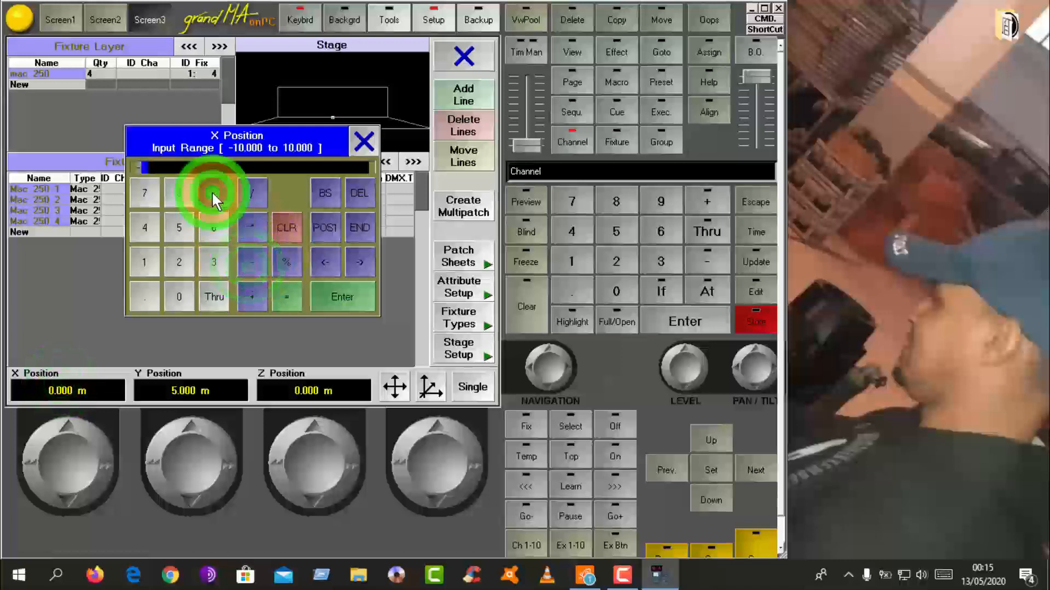
left_click(213, 298)
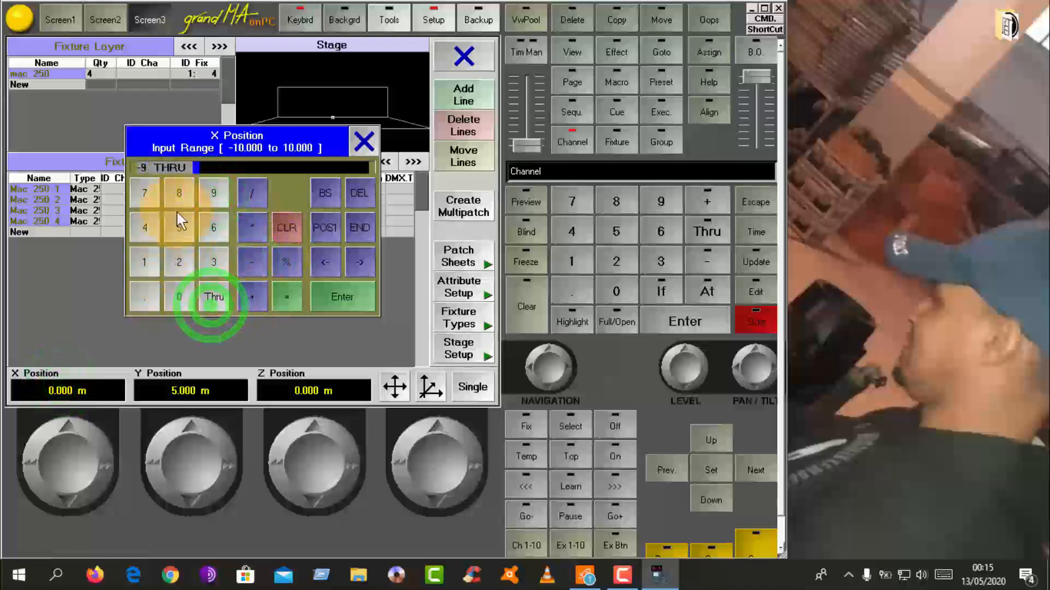
left_click(217, 193)
left_click(339, 297)
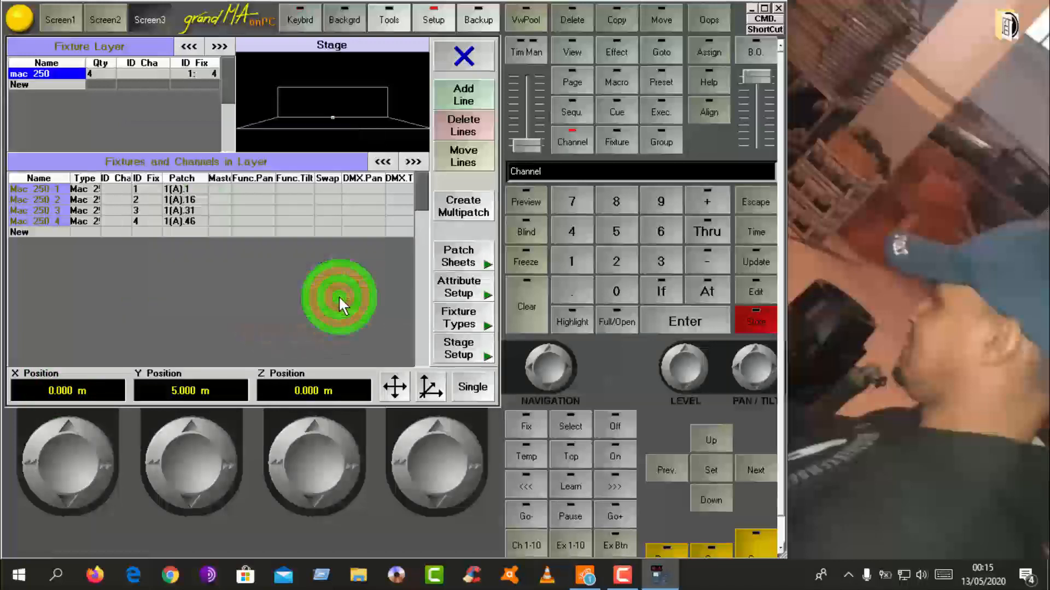
Step: Raise the four fixtures by setting their Z position to 5 m
left_click(315, 390)
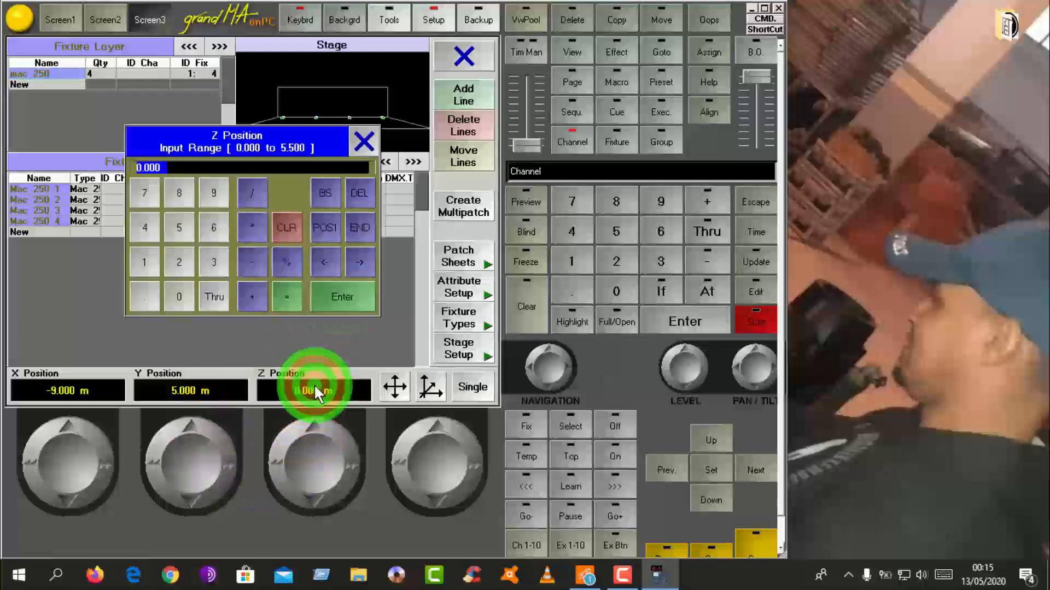
left_click(178, 220)
left_click(339, 297)
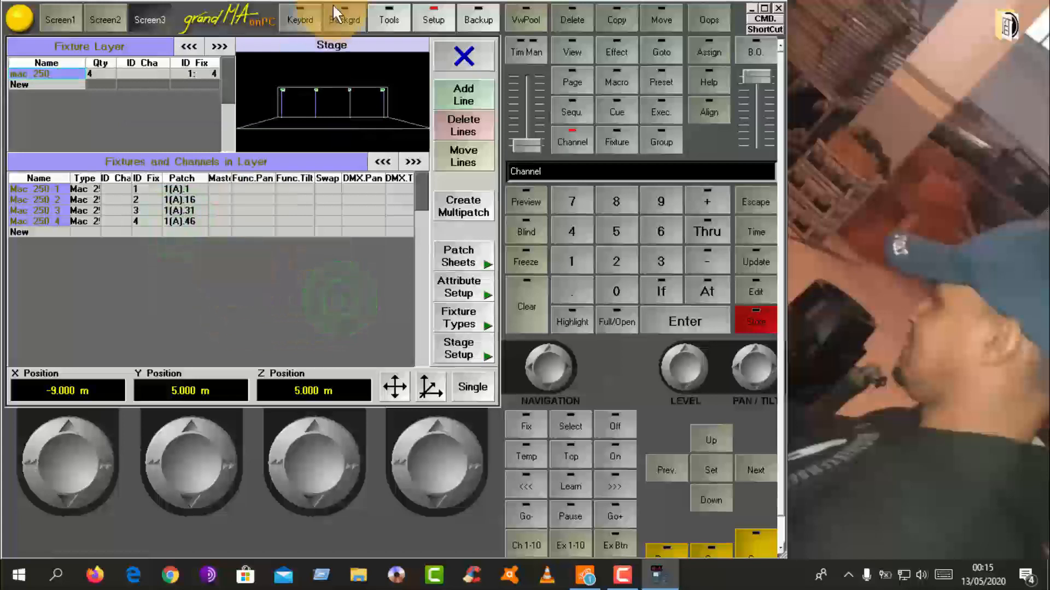
Step: Leave the patch with its changes saved and close the setup
left_click(464, 53)
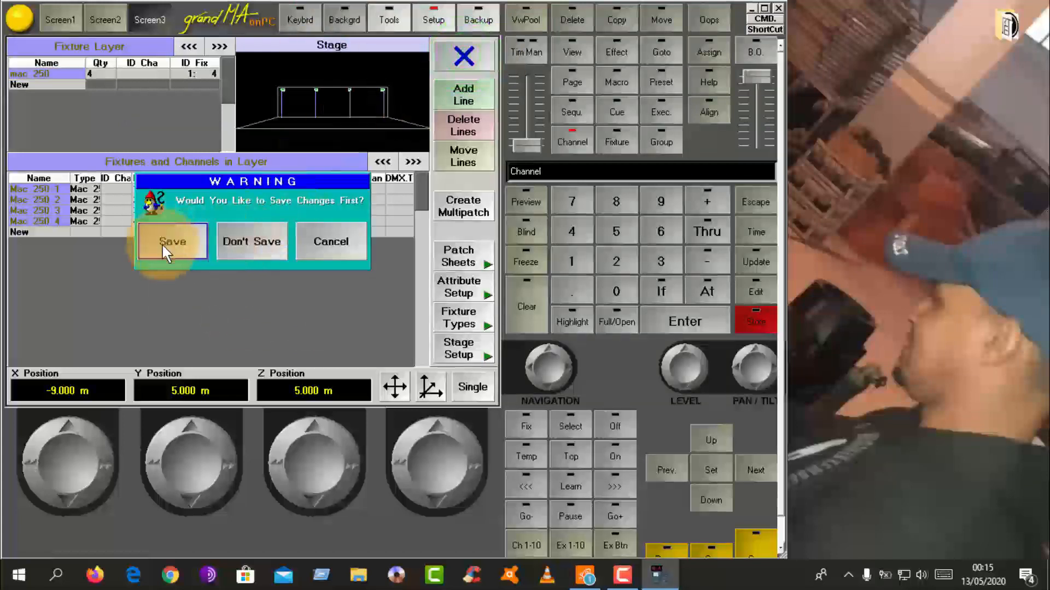
left_click(162, 244)
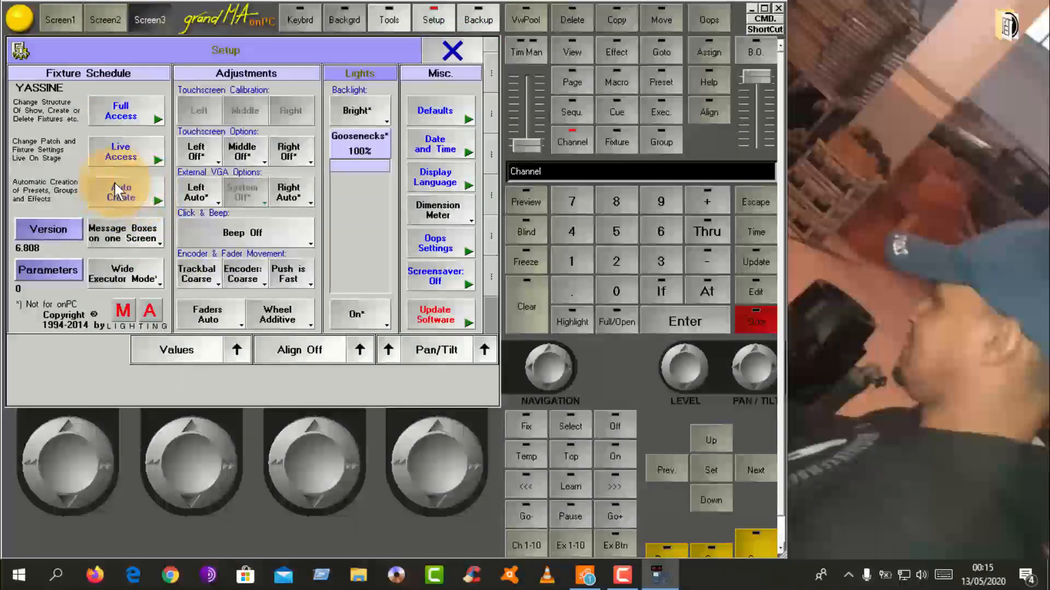
left_click(450, 50)
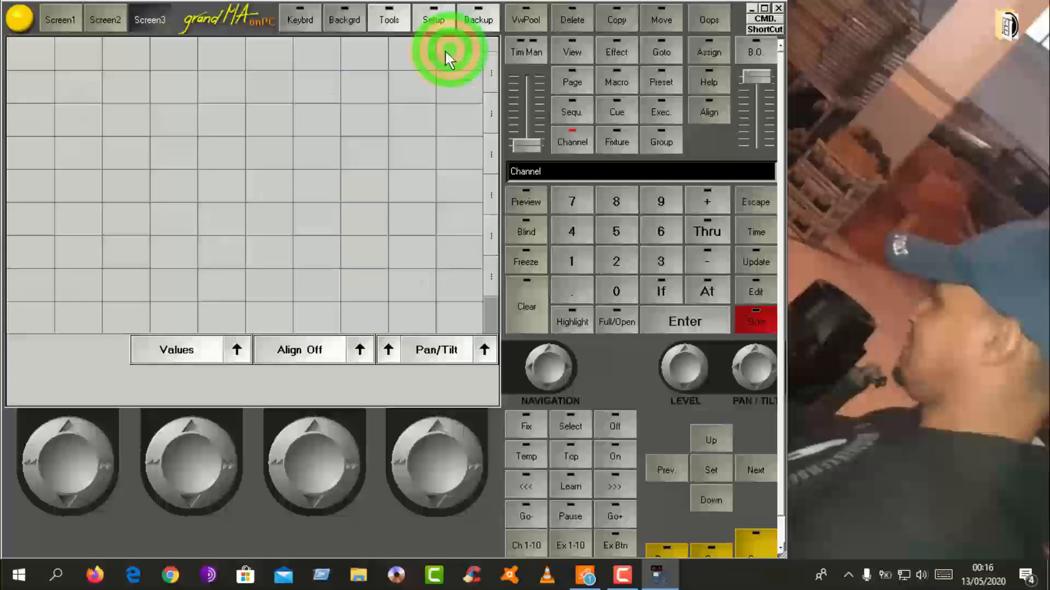
Step: Create a Stage window on the empty screen and select all four fixtures in it
left_click(26, 60)
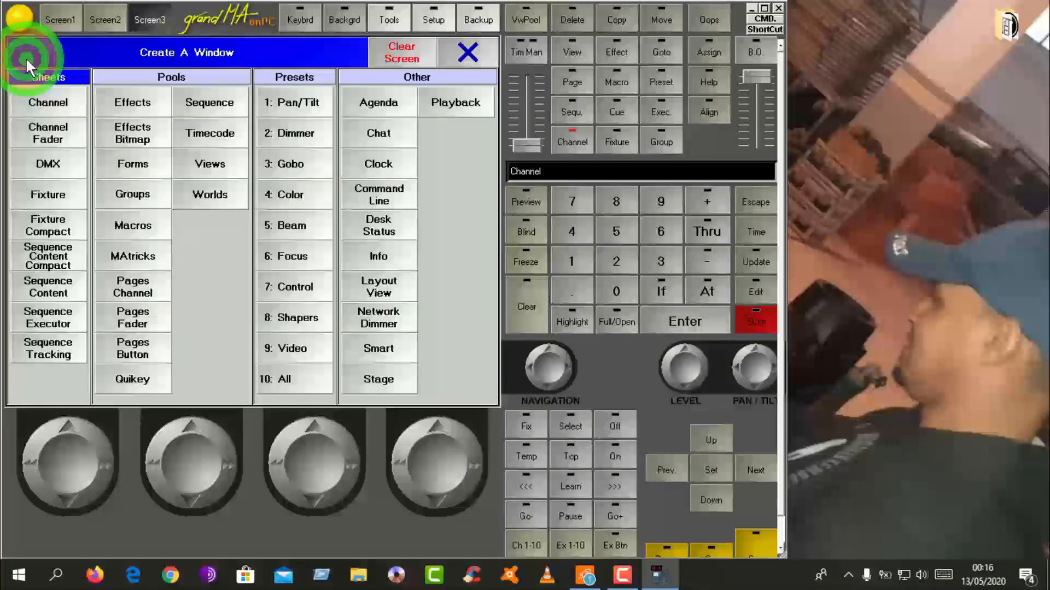
left_click(378, 379)
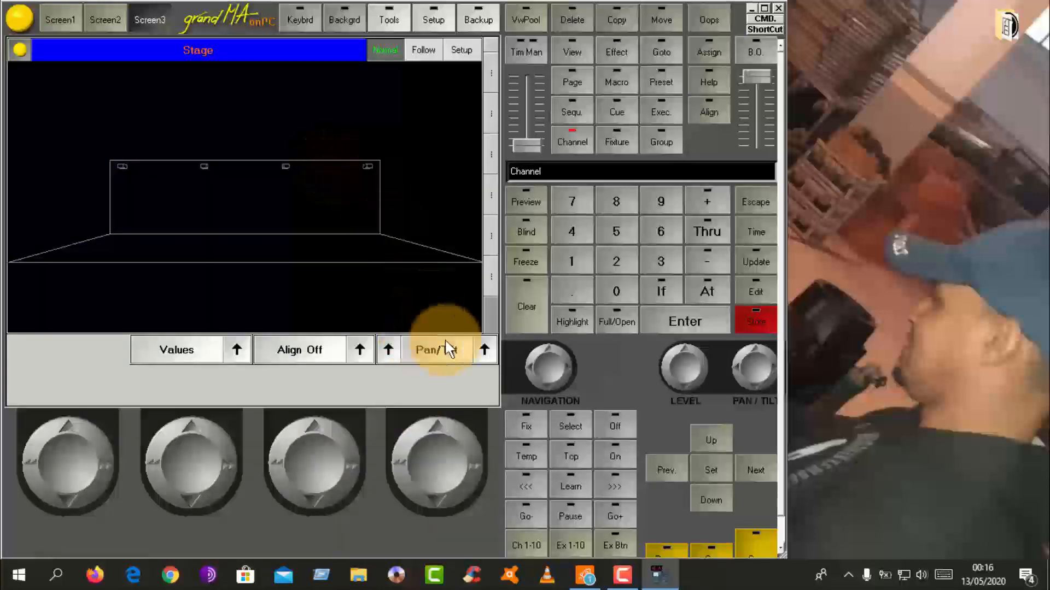
left_click_drag(81, 143, 440, 201)
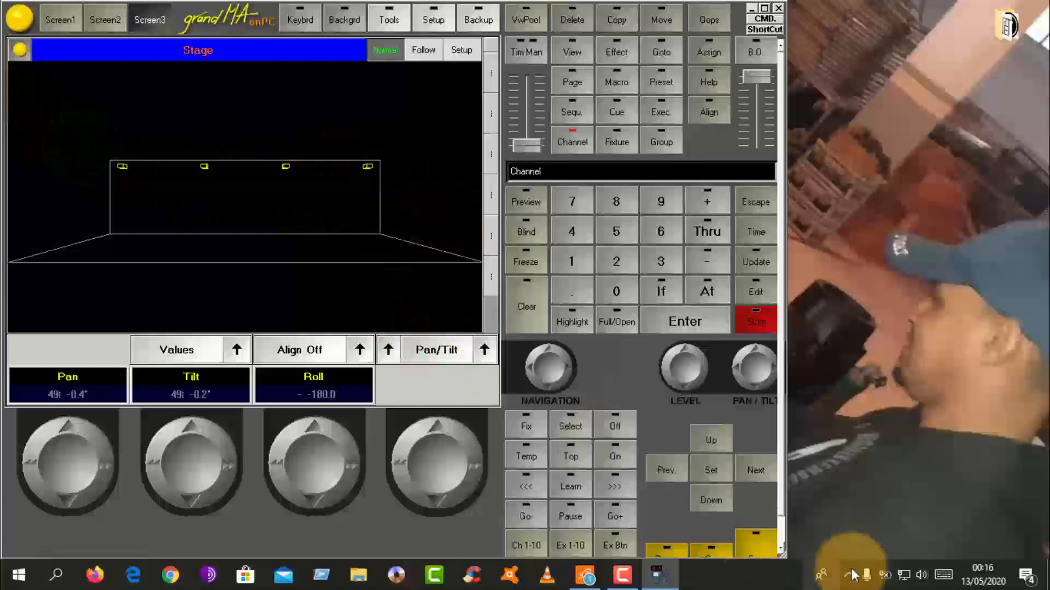
Step: Highlight the selected fixtures, swing them to about -8.8° pan and 33.5° tilt, and turn the highlight off again
left_click(570, 320)
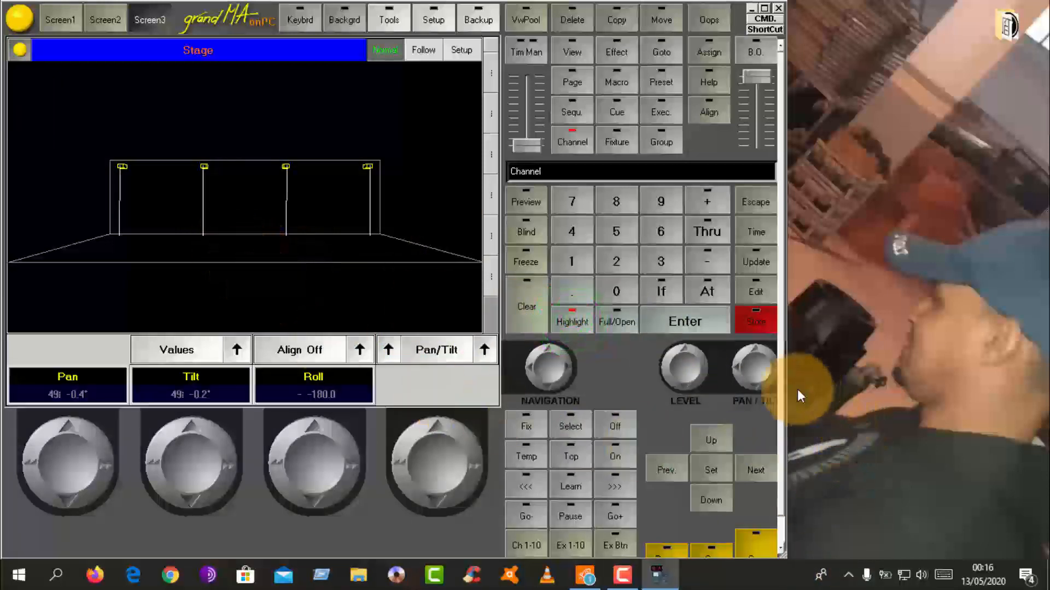
left_click_drag(758, 380, 756, 375)
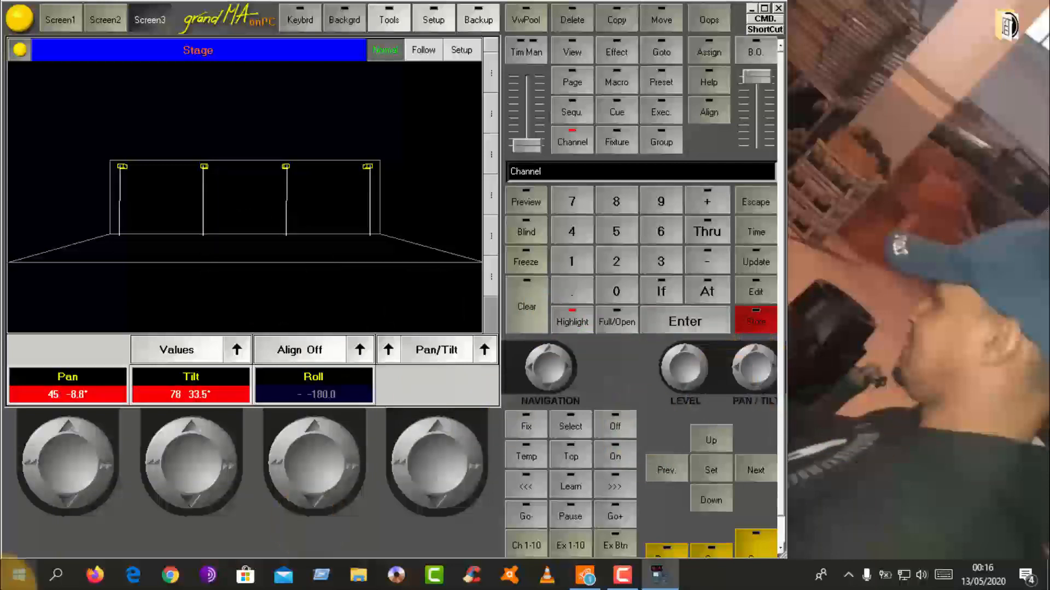
left_click(573, 319)
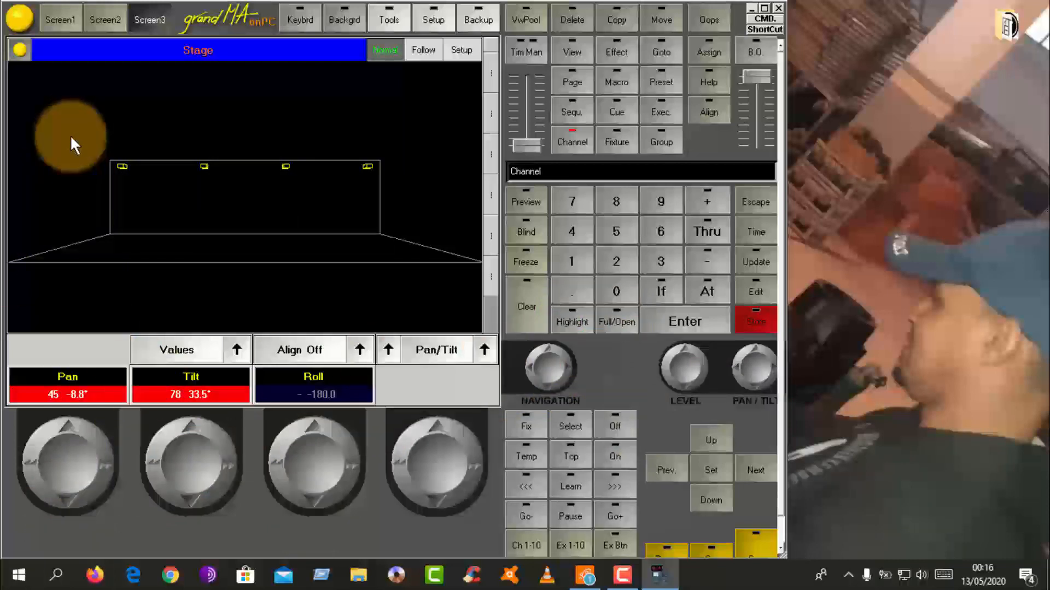
Step: Open the selected fixtures to full and aim their beams at about -2.8° pan and 5.9° tilt
left_click(611, 321)
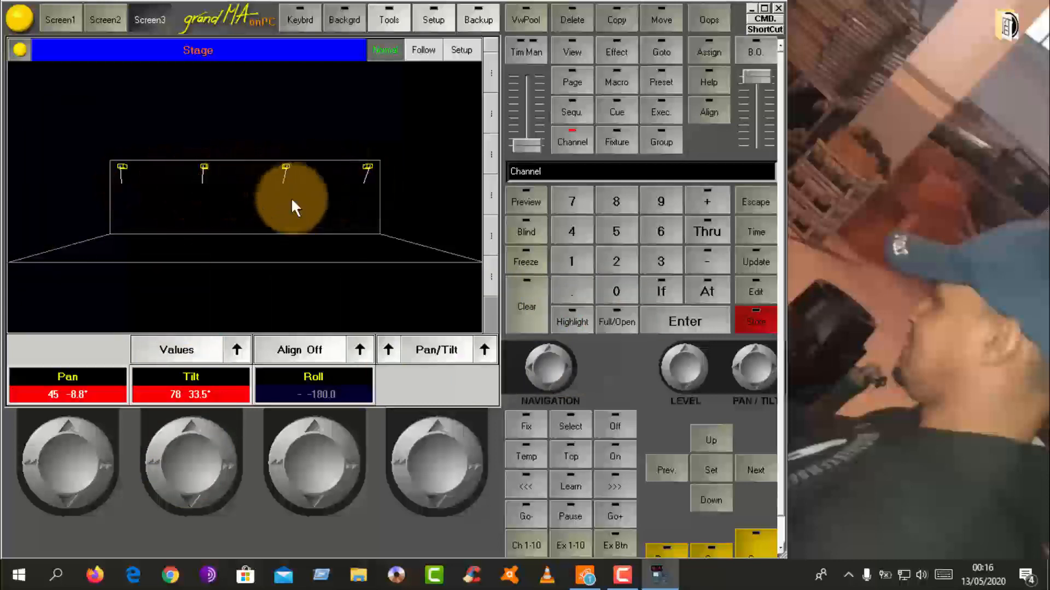
mouse_move(183, 461)
left_mouse_down()
mouse_move(188, 481)
mouse_move(191, 473)
left_mouse_up()
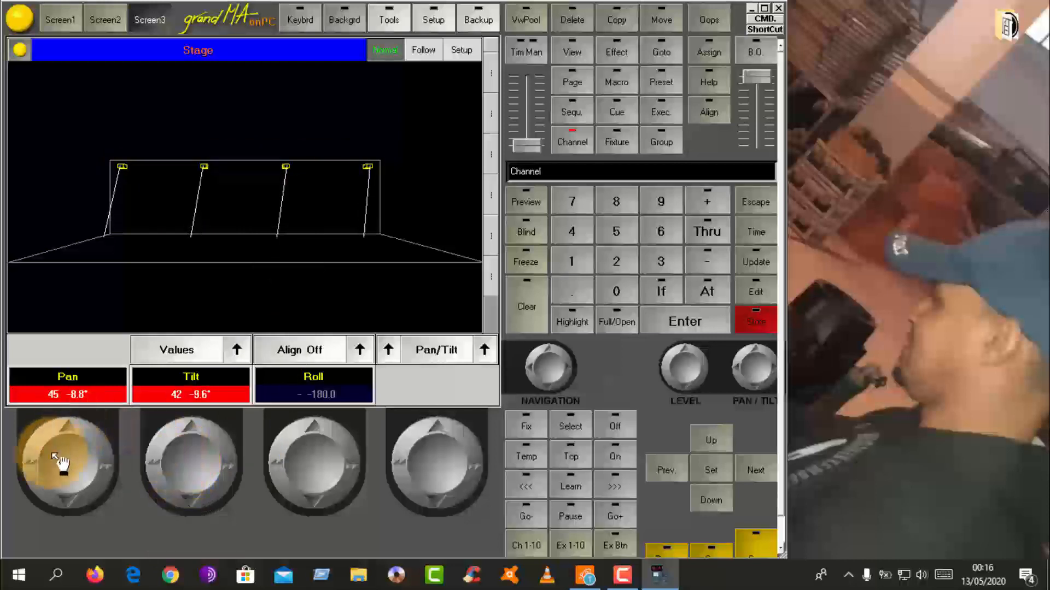
left_click_drag(60, 460, 56, 461)
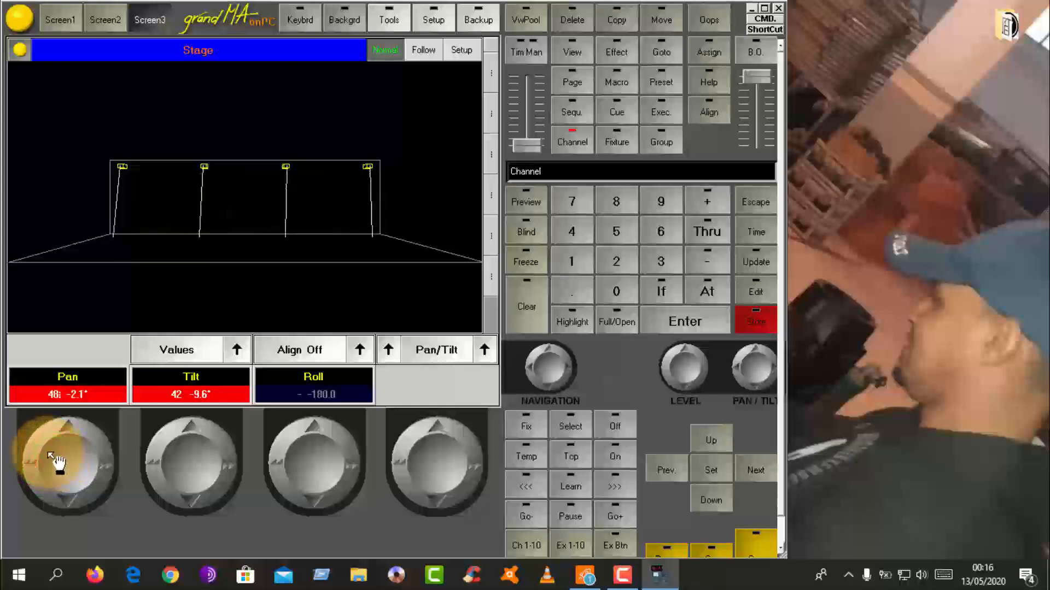
mouse_move(183, 438)
left_mouse_down()
mouse_move(189, 458)
mouse_move(180, 452)
left_mouse_up()
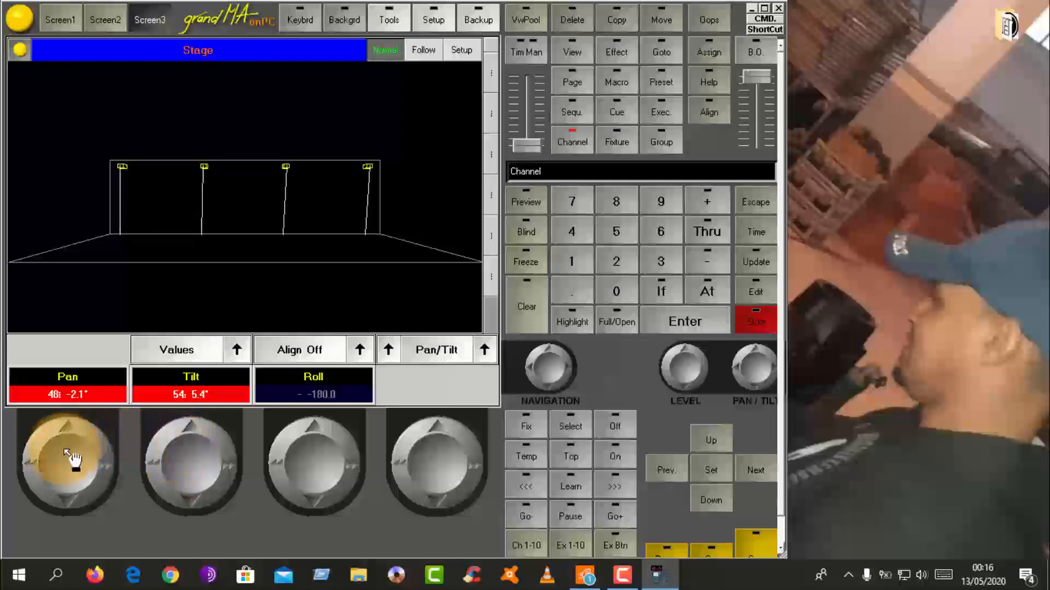
left_click_drag(71, 459, 62, 454)
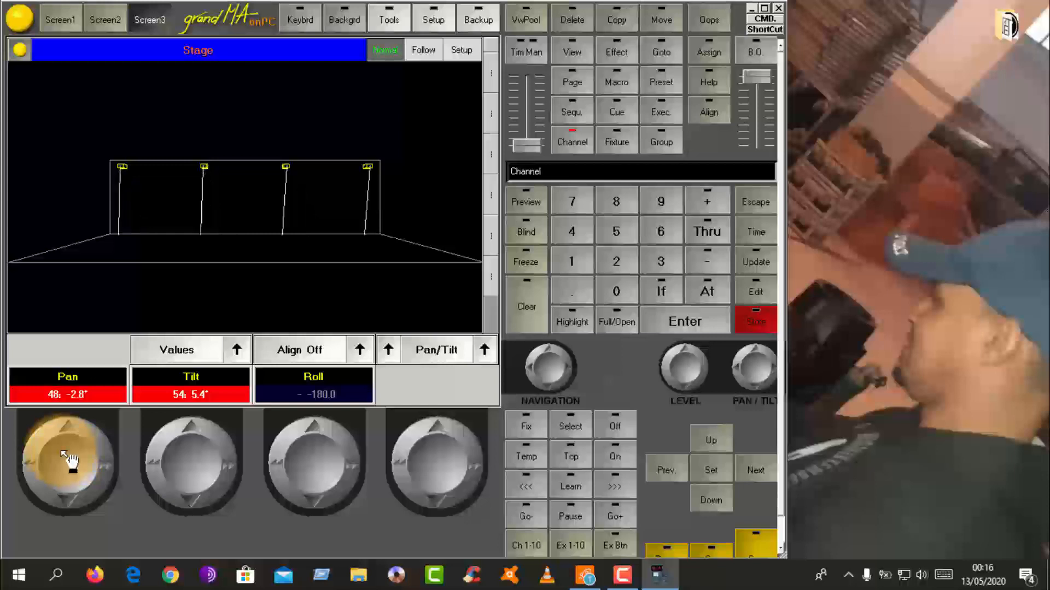
left_click(175, 459)
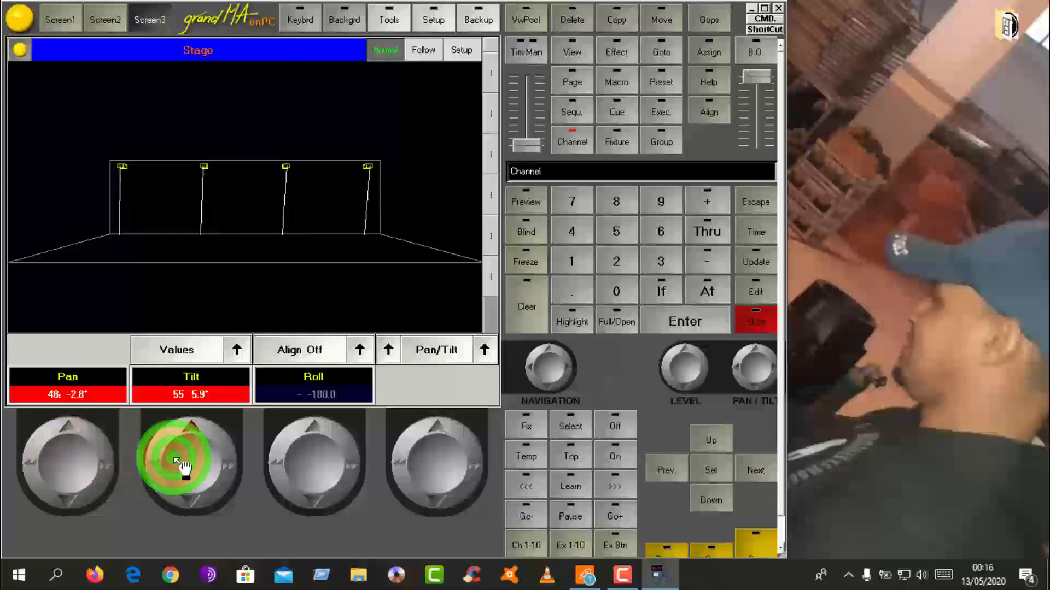
left_click(432, 22)
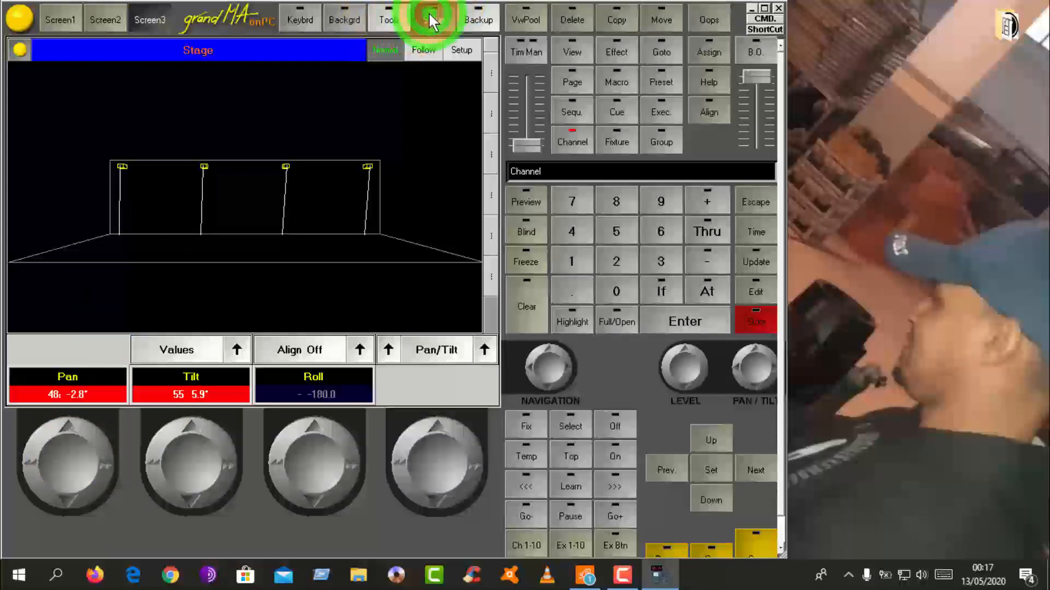
left_click(123, 103)
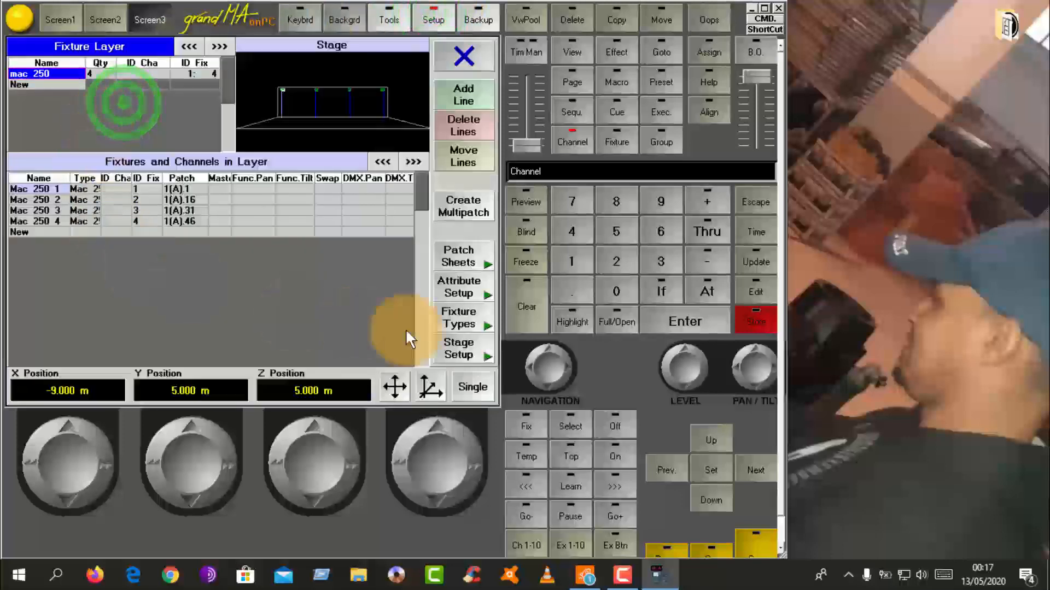
left_click(458, 317)
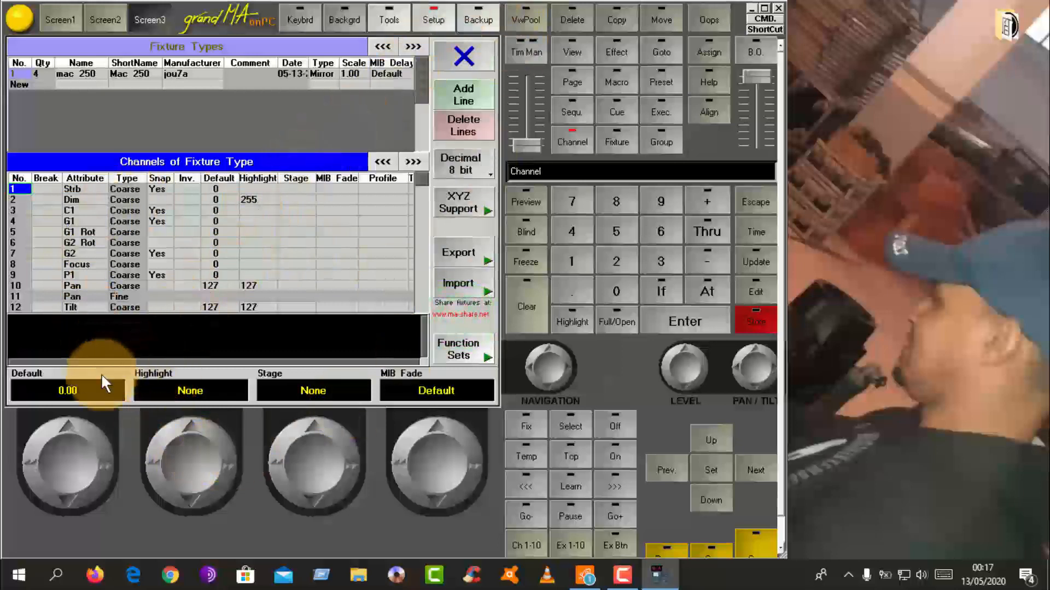
left_click(476, 59)
left_click(474, 57)
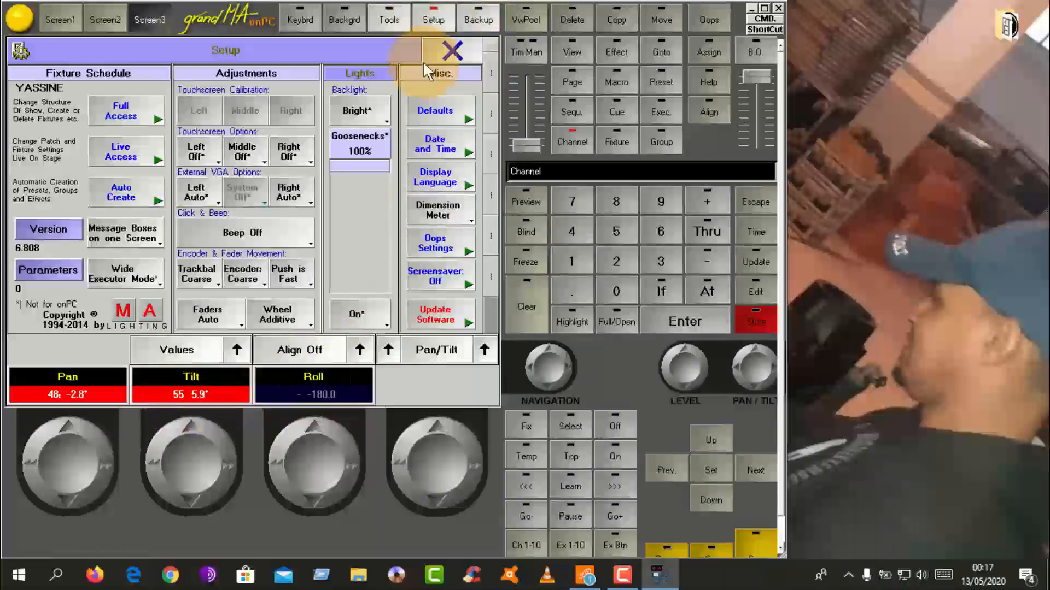
Step: Open the fixture types in full access to bring up the mac 250's channel list
left_click(134, 115)
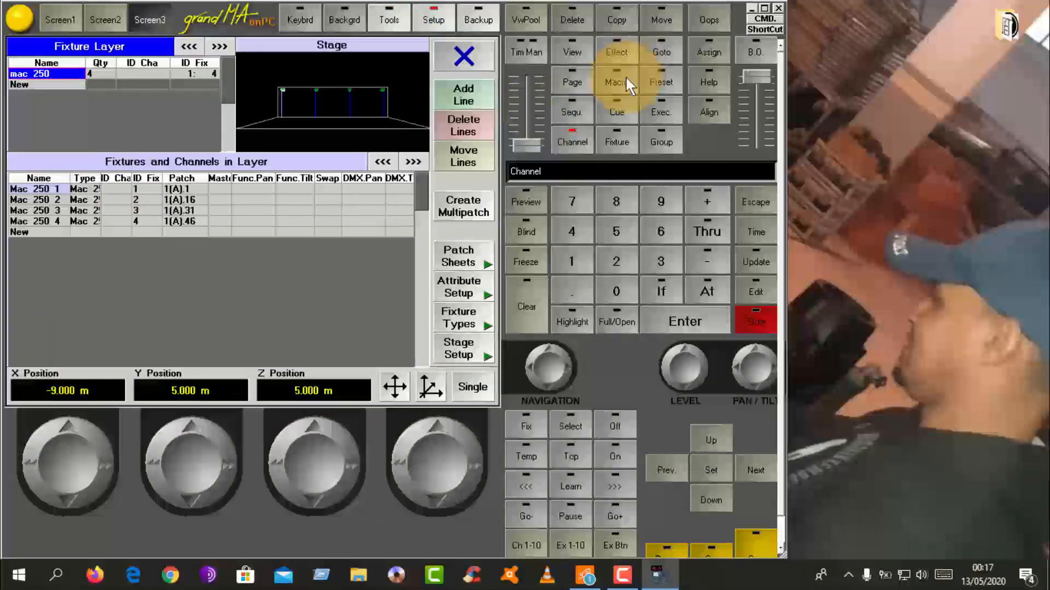
left_click(469, 324)
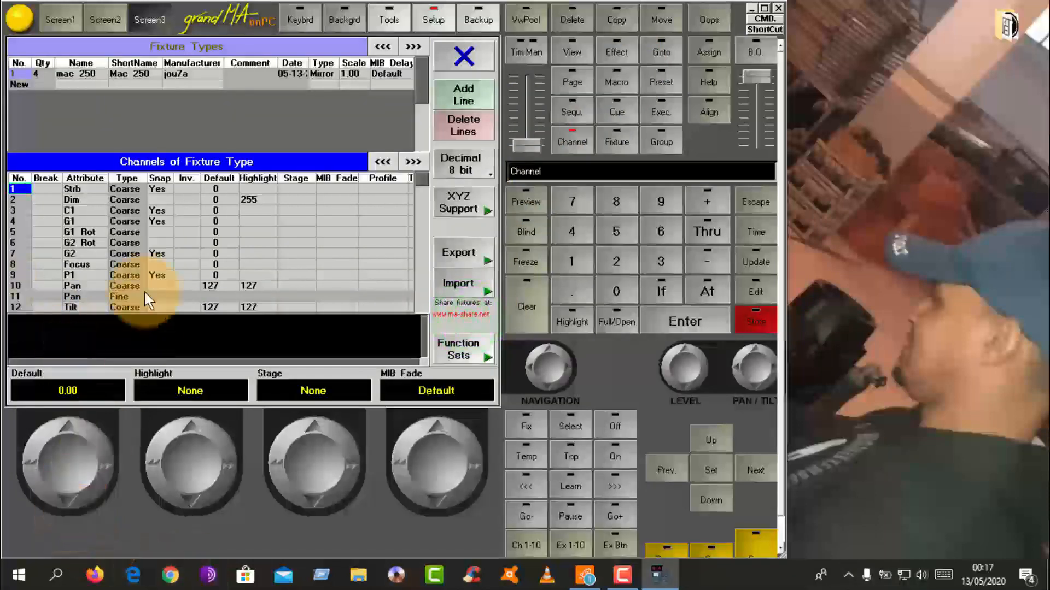
Step: Set the default value of the coarse Pan channel to 123
left_click(214, 285)
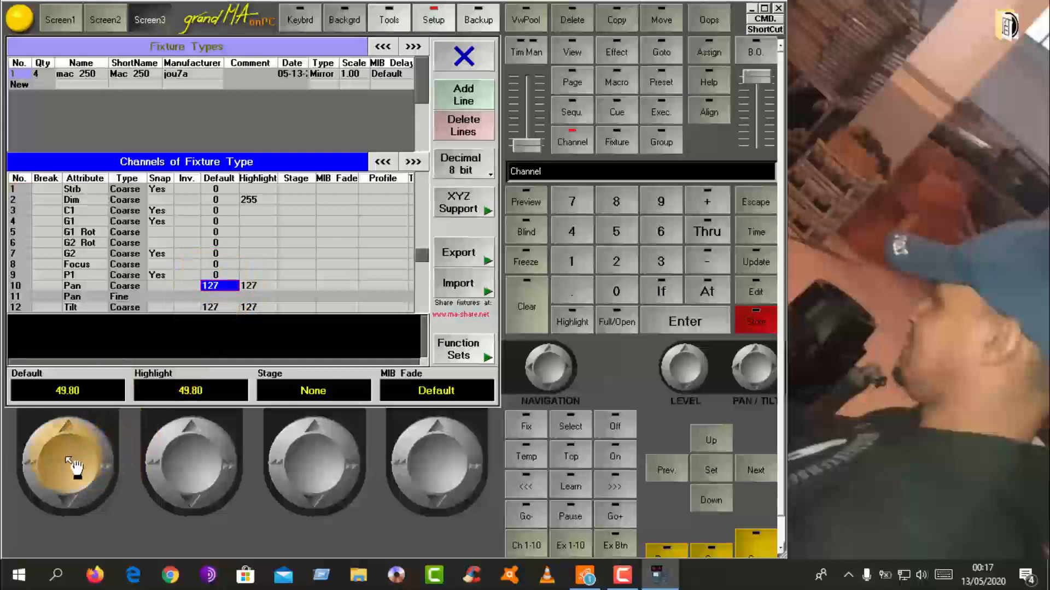
left_click(67, 388)
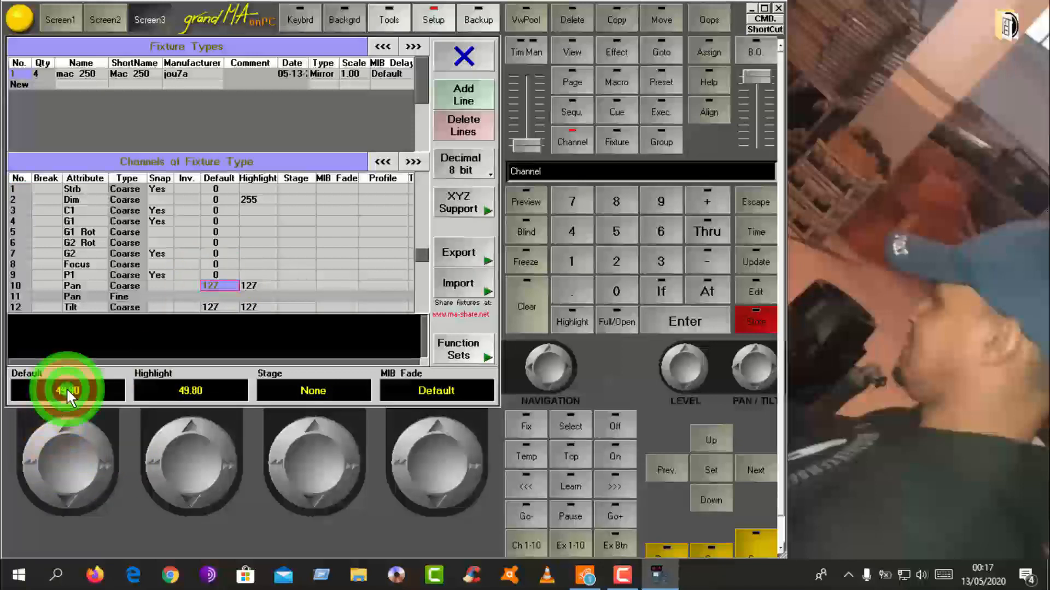
left_click(77, 463)
left_click_drag(77, 464, 69, 459)
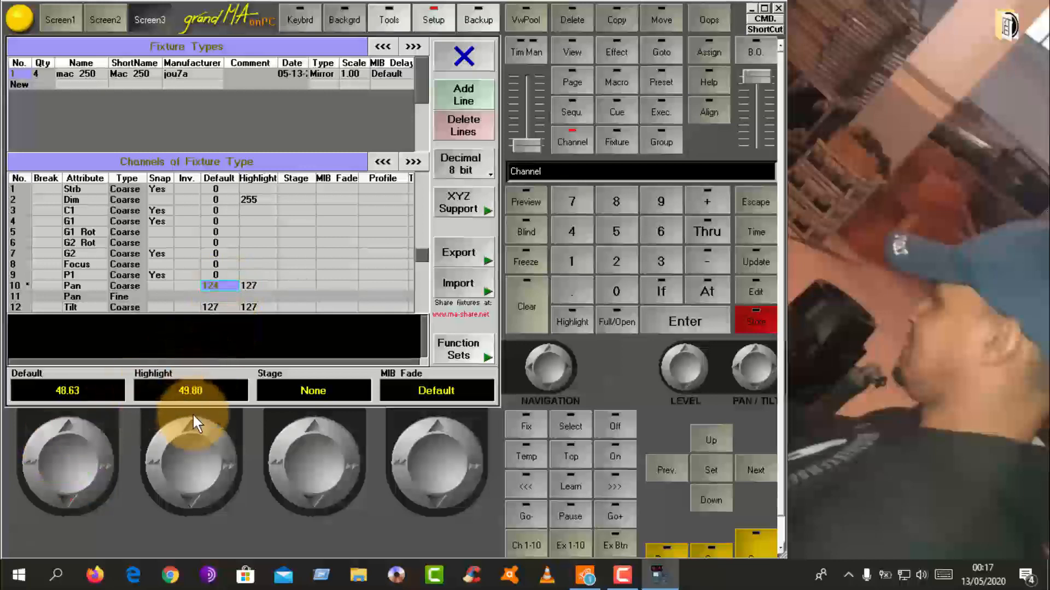
left_click(249, 285)
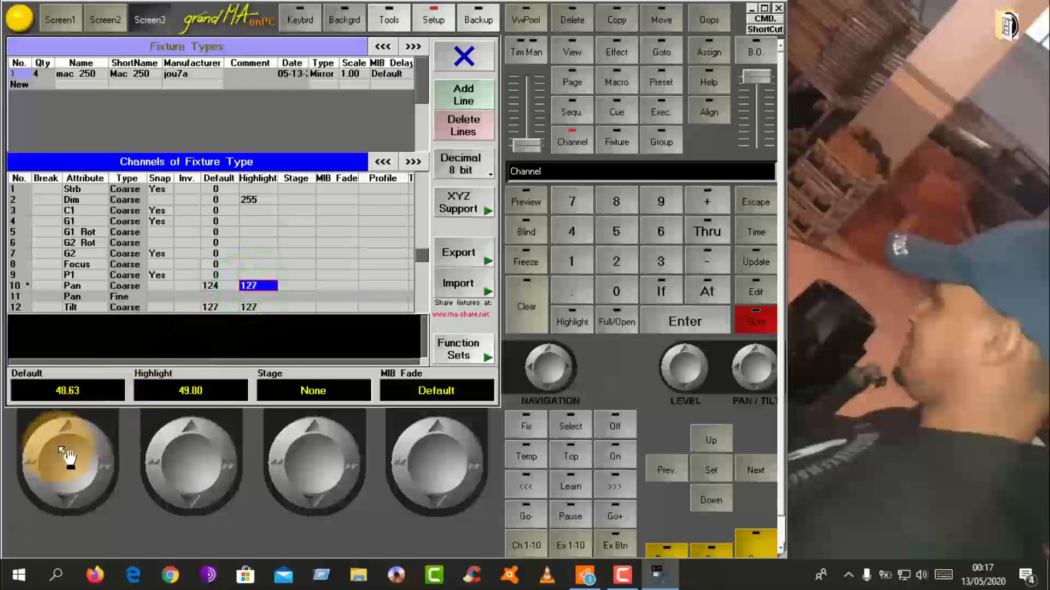
left_click_drag(68, 458, 68, 456)
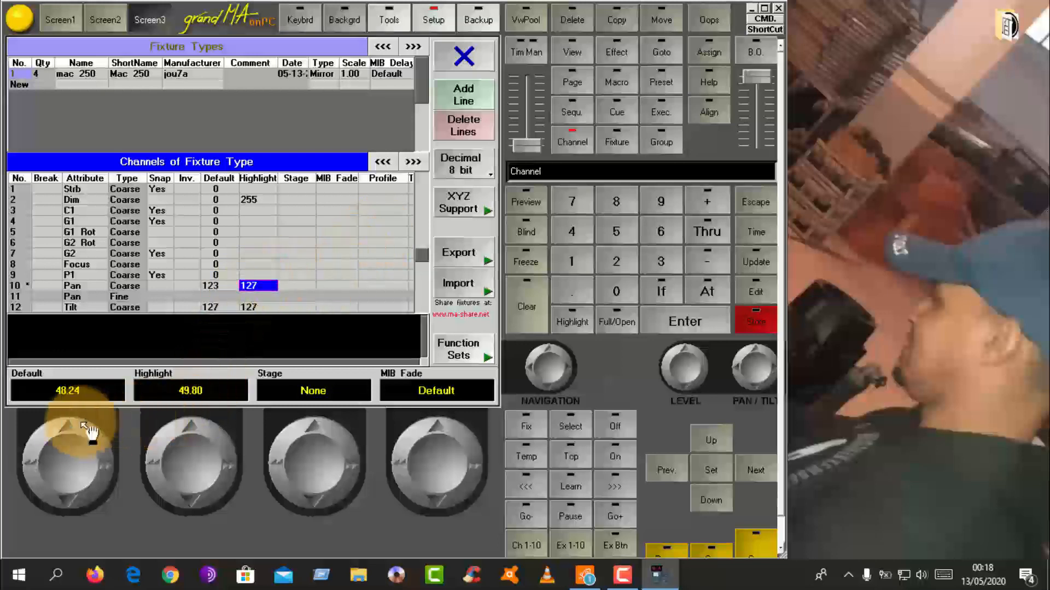
left_click(67, 439)
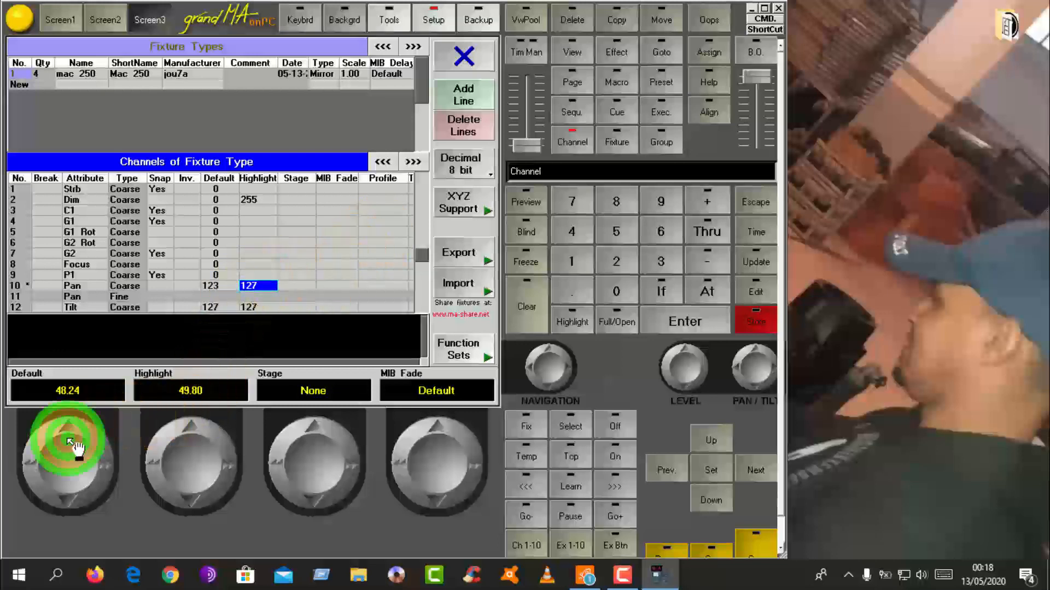
Step: Set the highlight value of the coarse Pan channel to 124 and of the coarse Tilt channel to 128
left_click(193, 454)
left_click(193, 454)
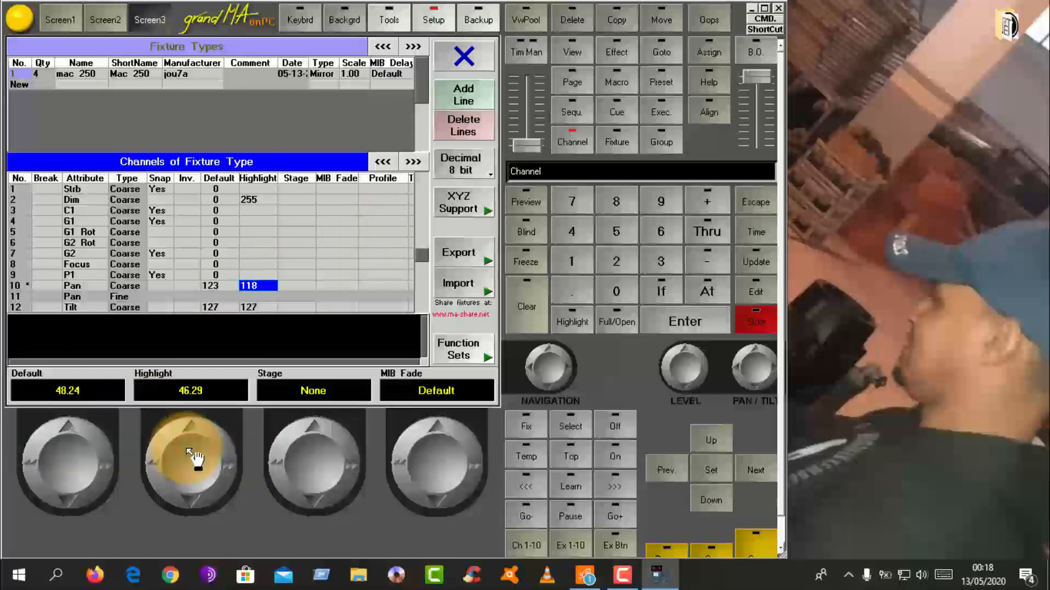
left_click_drag(193, 457, 193, 453)
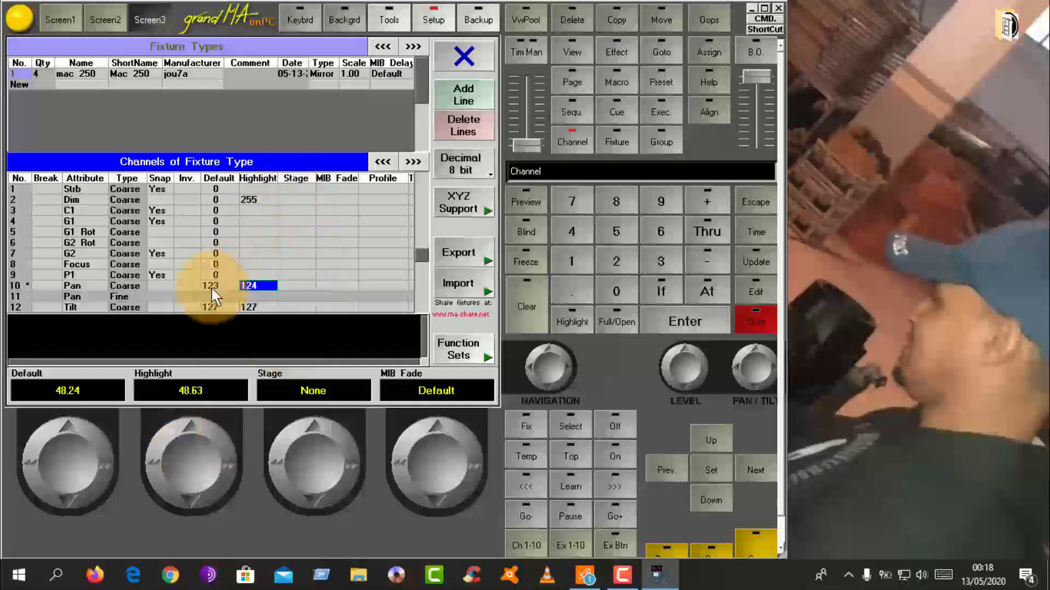
left_click(249, 308)
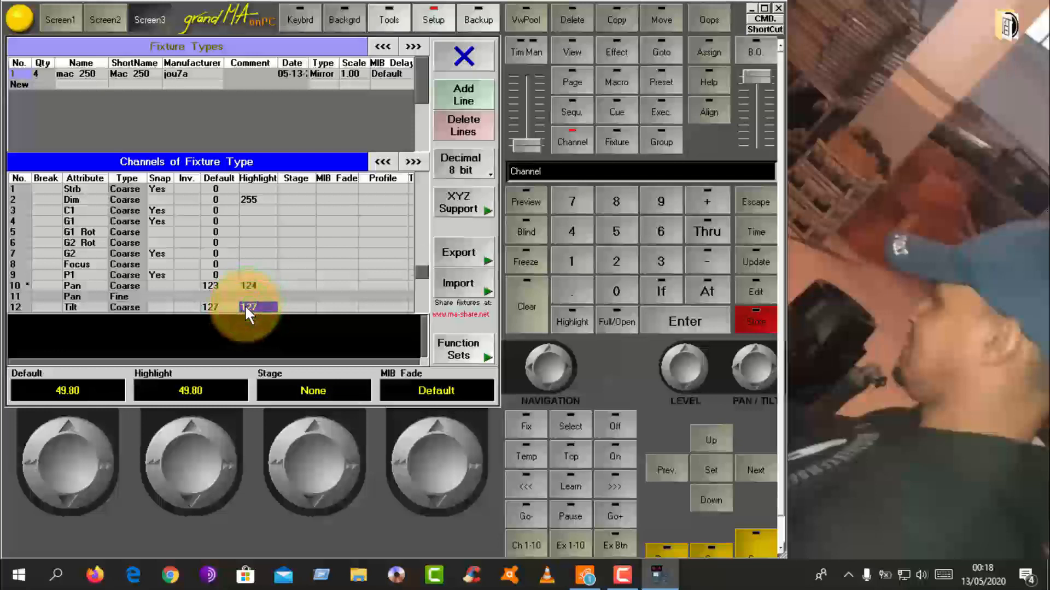
left_click(186, 463)
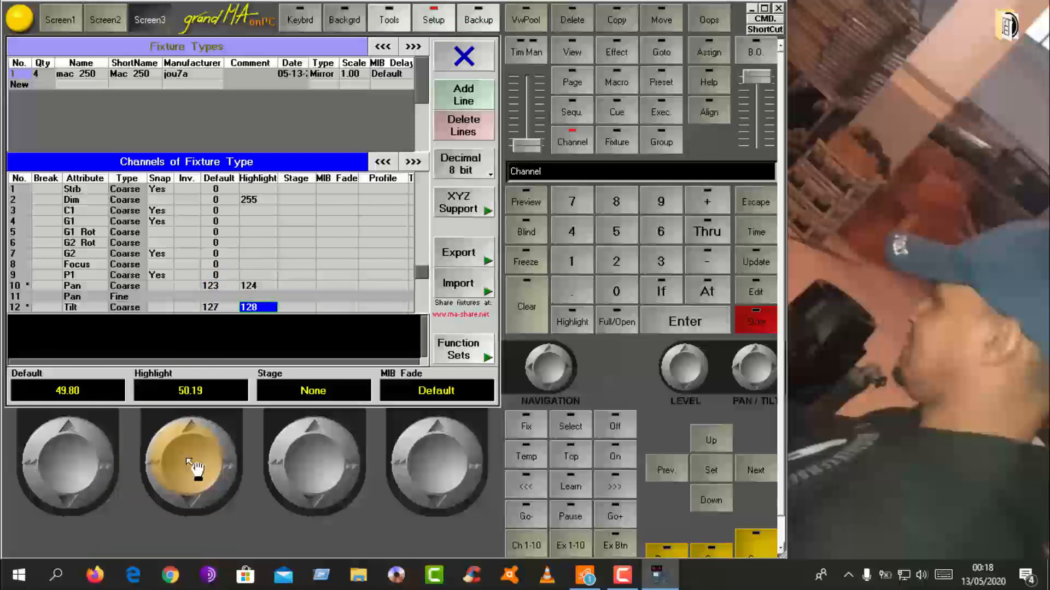
Step: Set the default values of the coarse Pan and coarse Tilt channels to 0
left_click(208, 281)
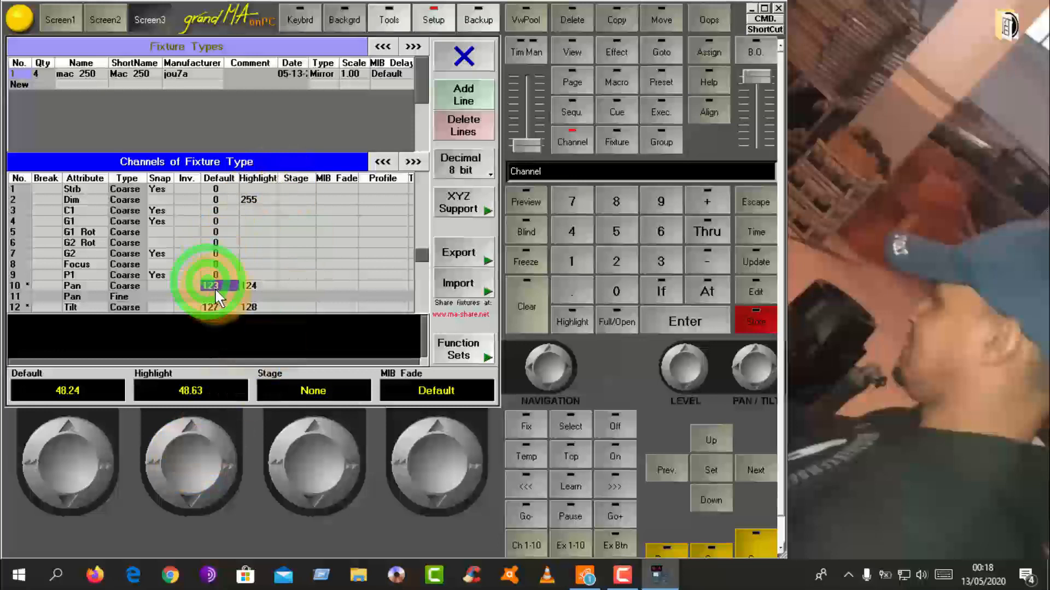
left_click(215, 284)
left_click(212, 297)
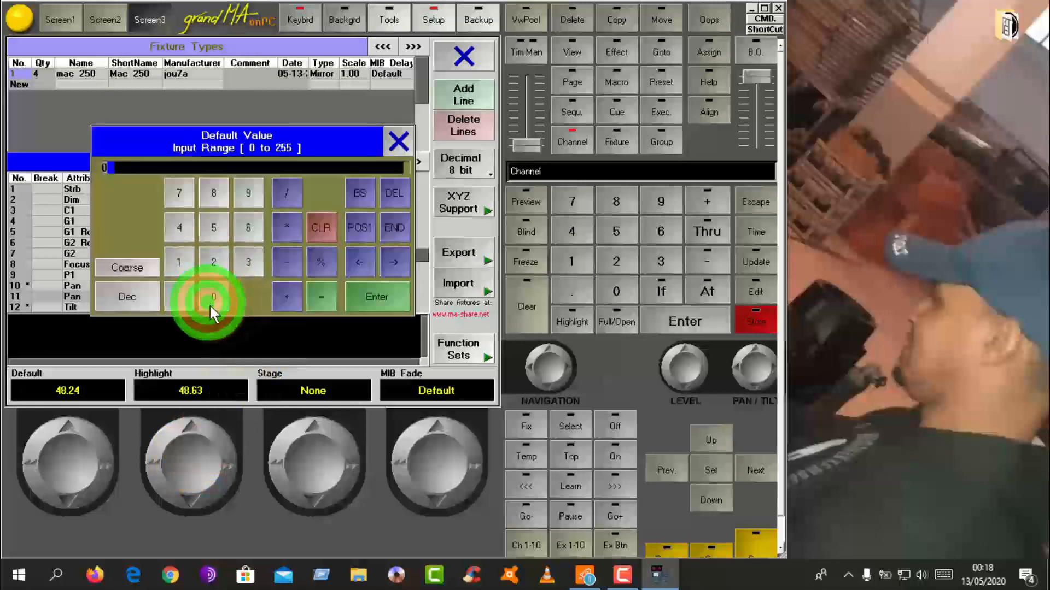
left_click(376, 297)
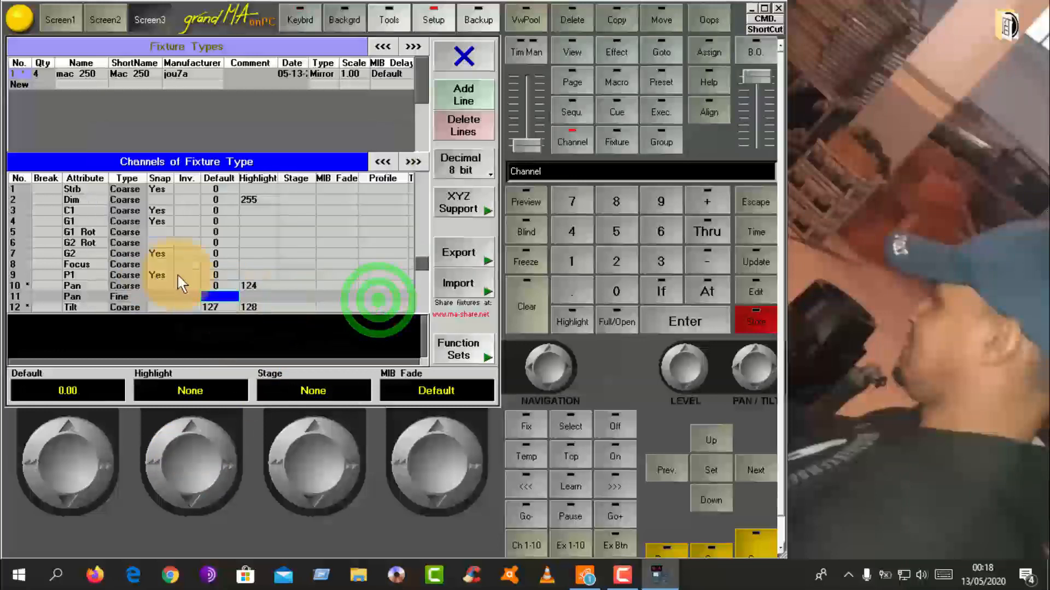
left_click(217, 307)
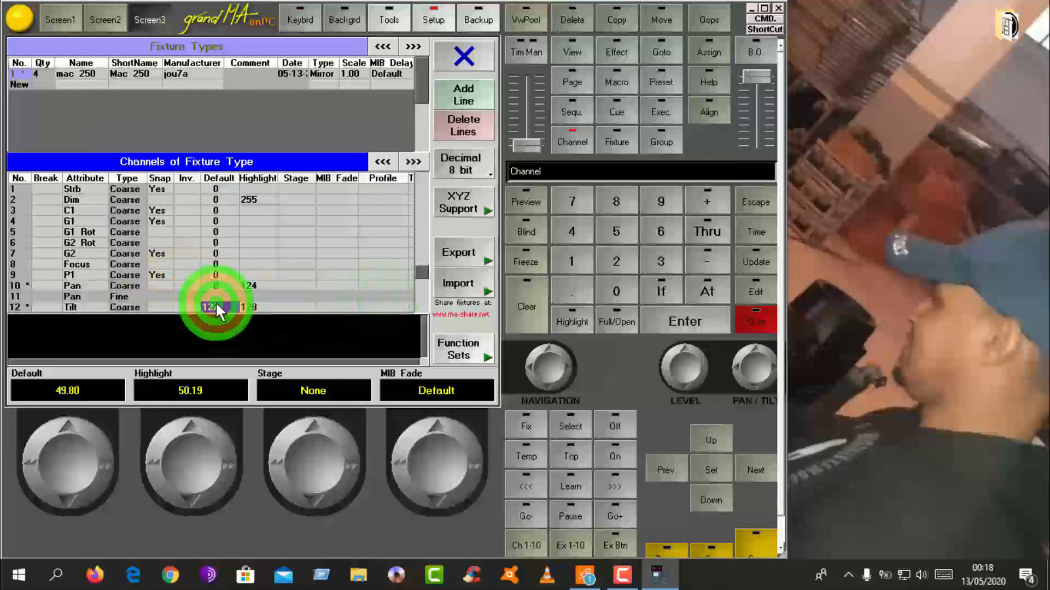
left_click(214, 297)
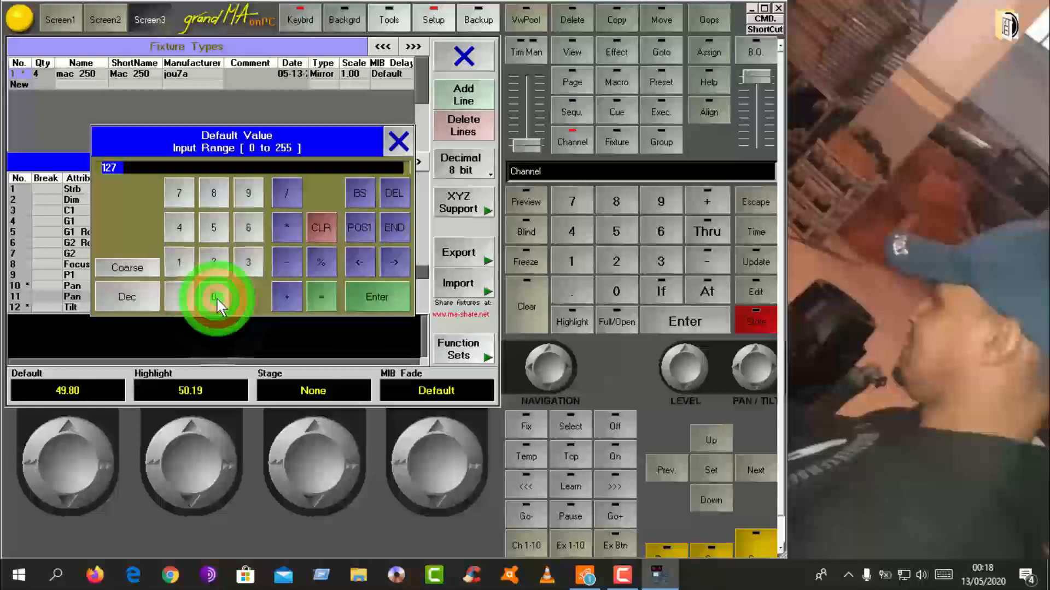
left_click(385, 291)
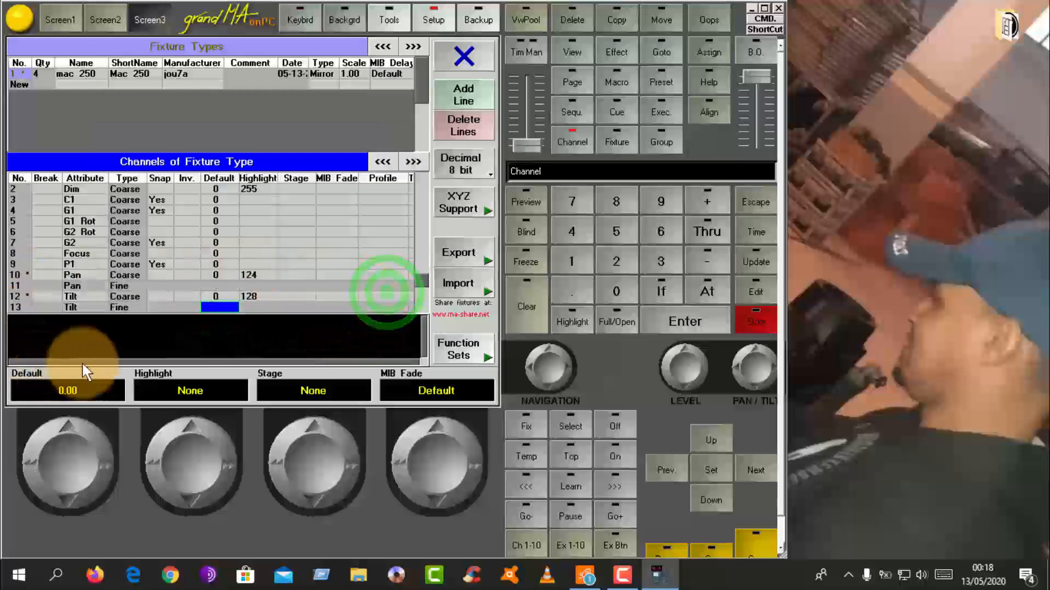
Step: Set the highlight value of the coarse Pan channel to 128
left_click(257, 279)
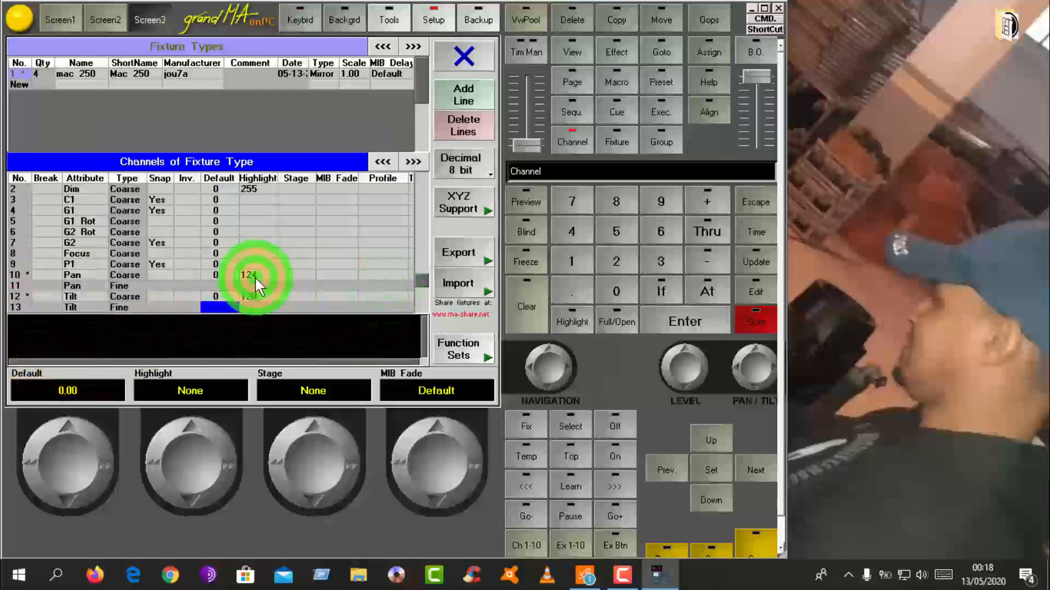
left_click(178, 463)
scroll(179, 463, "up", 3)
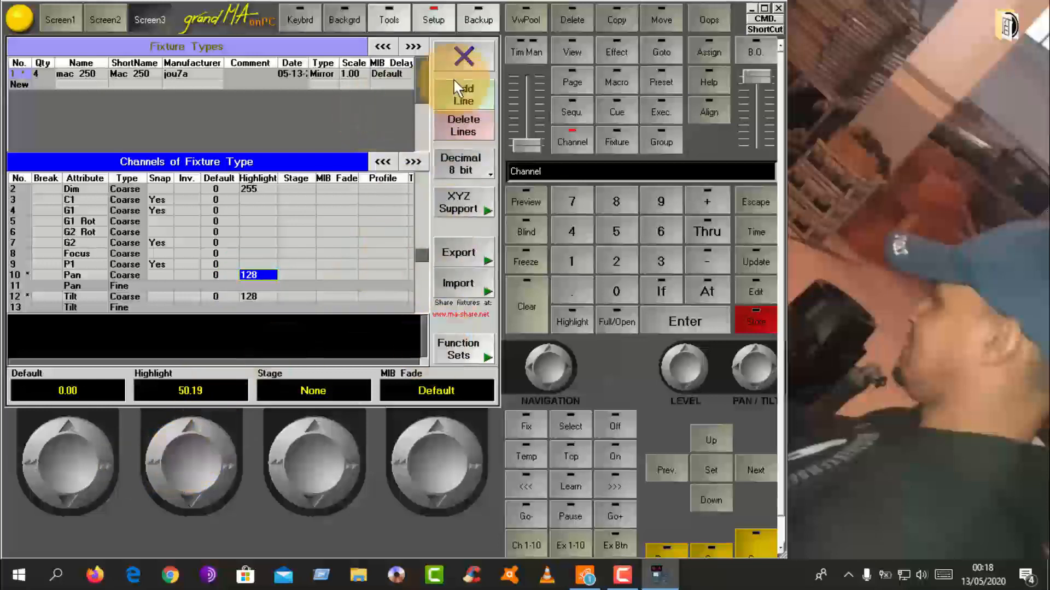
Step: Close the fixture types, the patch and the setup to return to the Stage window
left_click(461, 52)
left_click(468, 50)
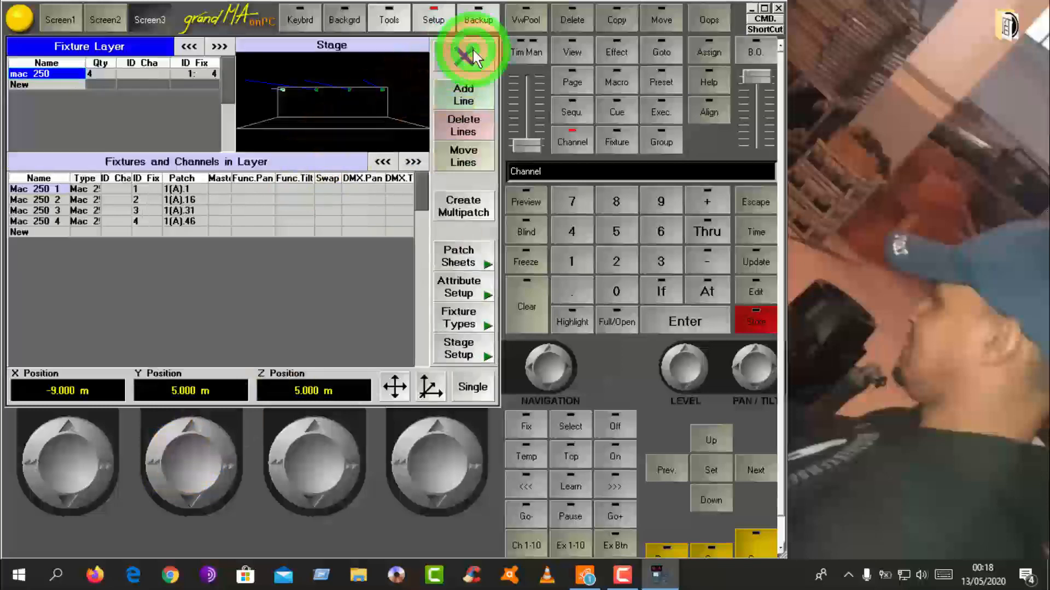
left_click(177, 245)
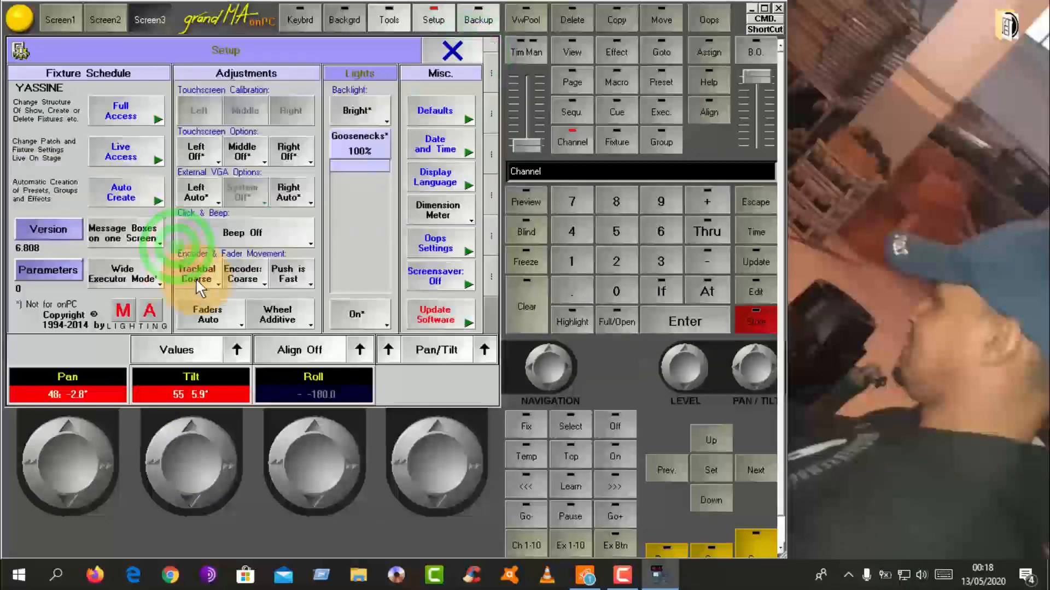
left_click(452, 49)
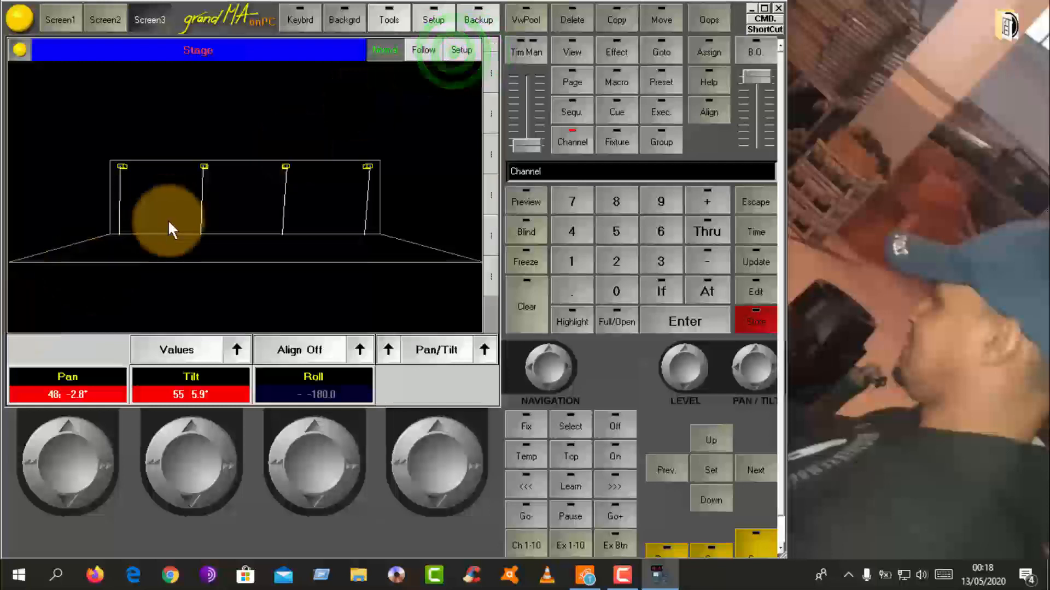
Step: Tilt the selected fixtures to -58.8° and bring their C1 channel in the Color1 group up to full
mouse_move(183, 482)
left_mouse_down()
mouse_move(175, 468)
mouse_move(182, 480)
left_mouse_up()
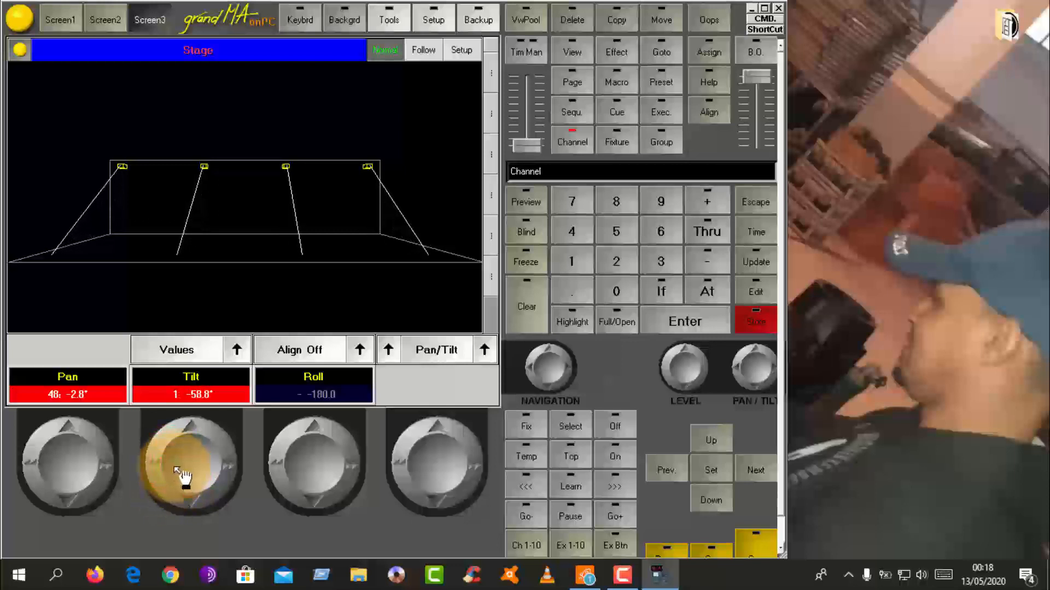
left_click(478, 354)
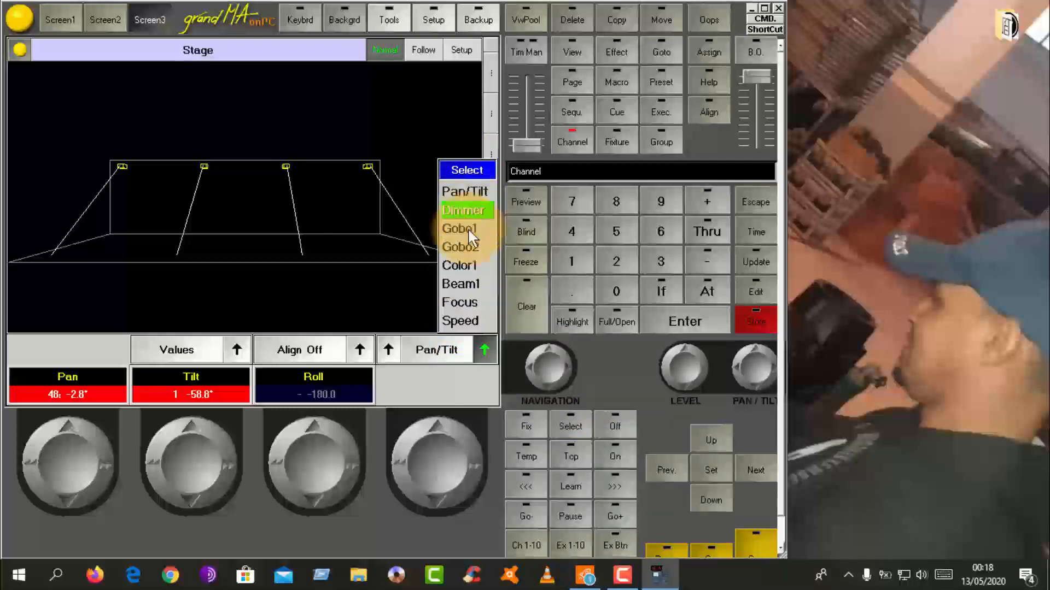
left_click(464, 265)
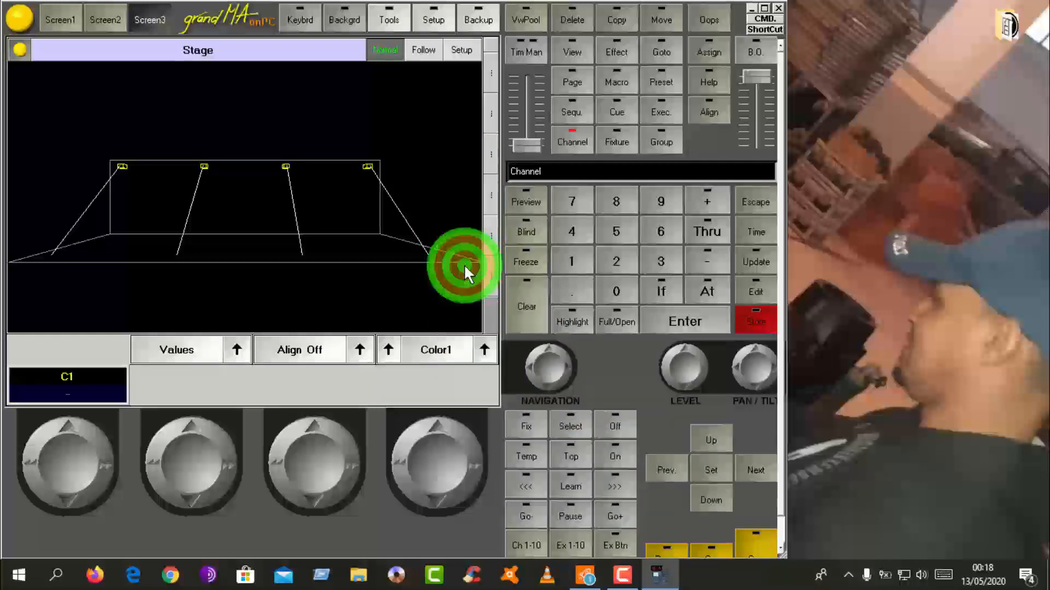
left_click(65, 473)
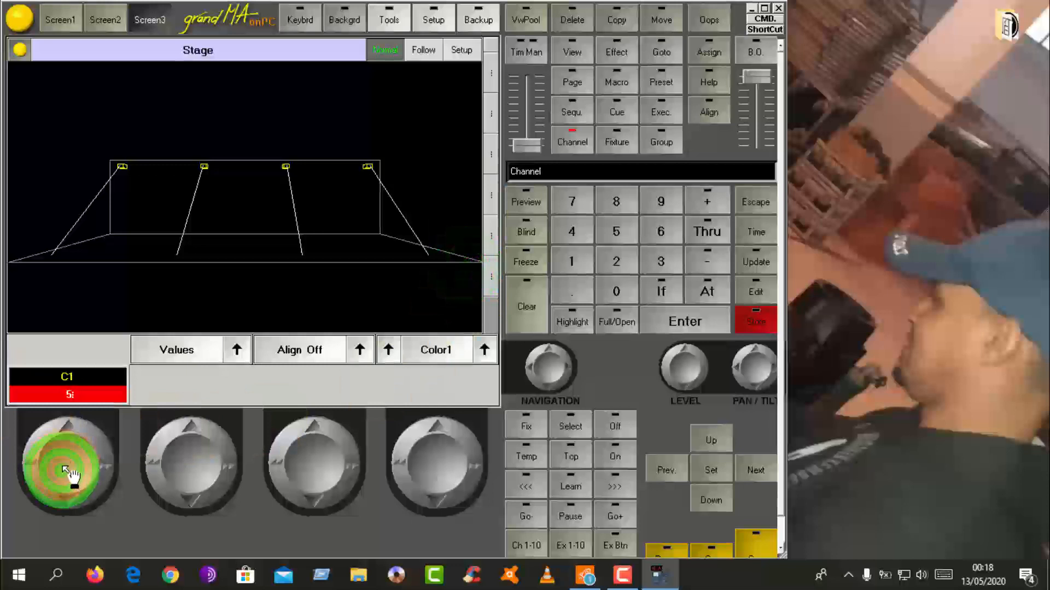
scroll(64, 467, "up", 4)
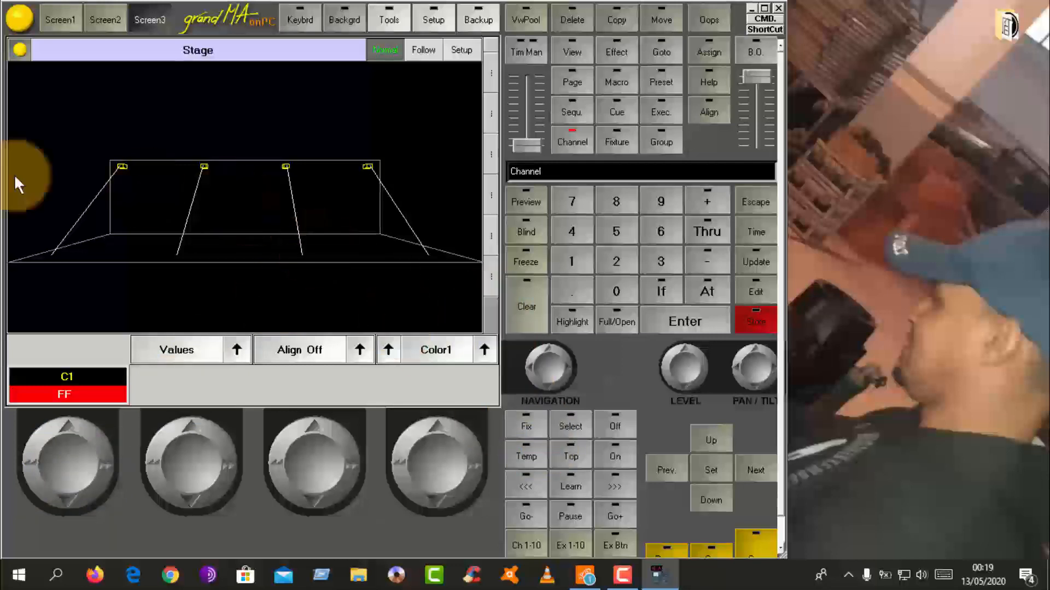
Step: Shrink the Stage window's height and create a Smart window in the free space below it
left_click(480, 333)
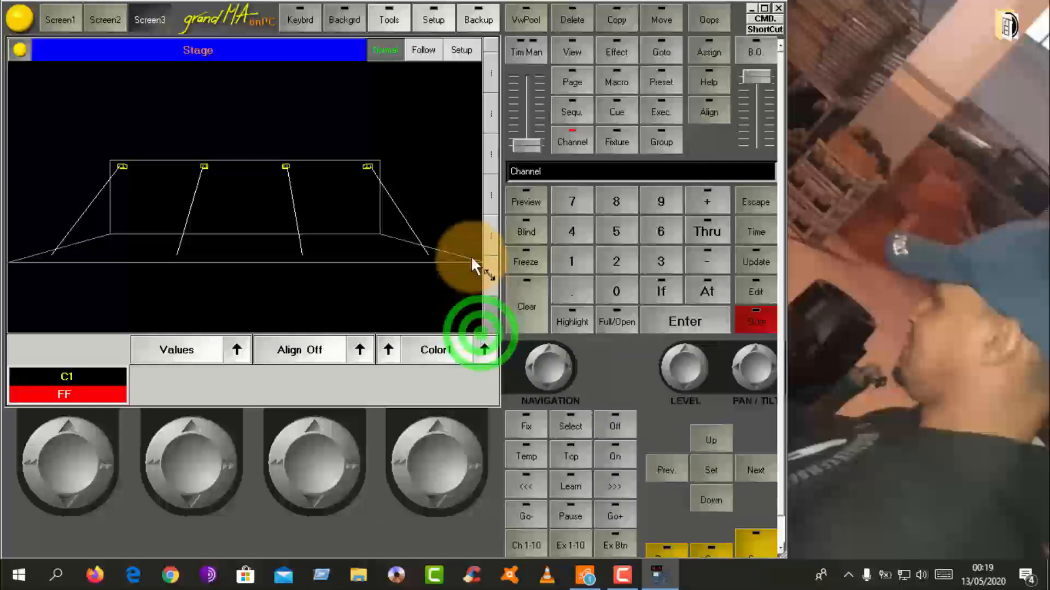
left_click_drag(478, 253, 481, 246)
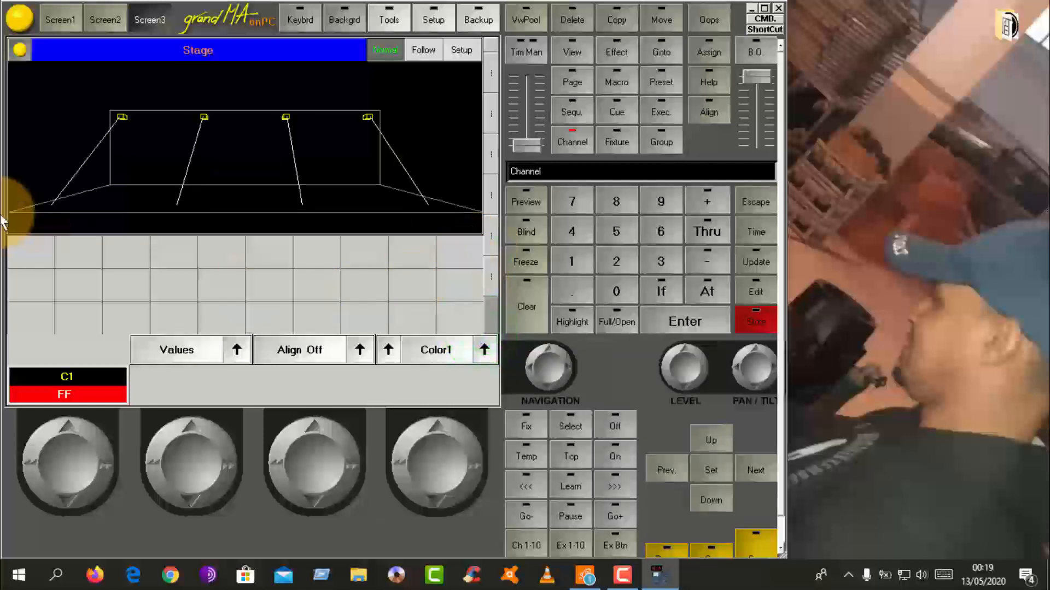
left_click(32, 256)
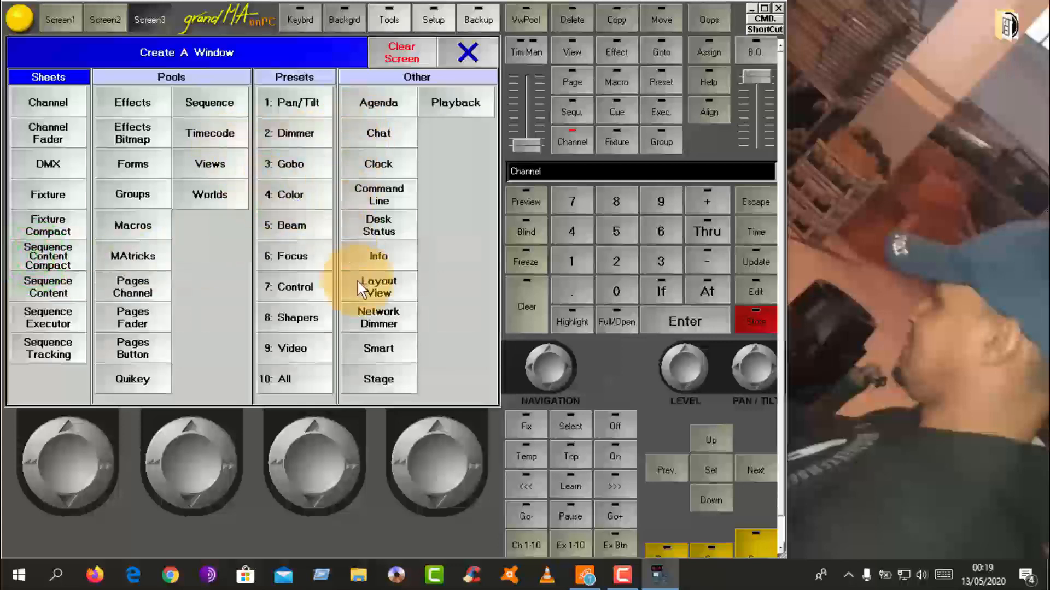
left_click(380, 348)
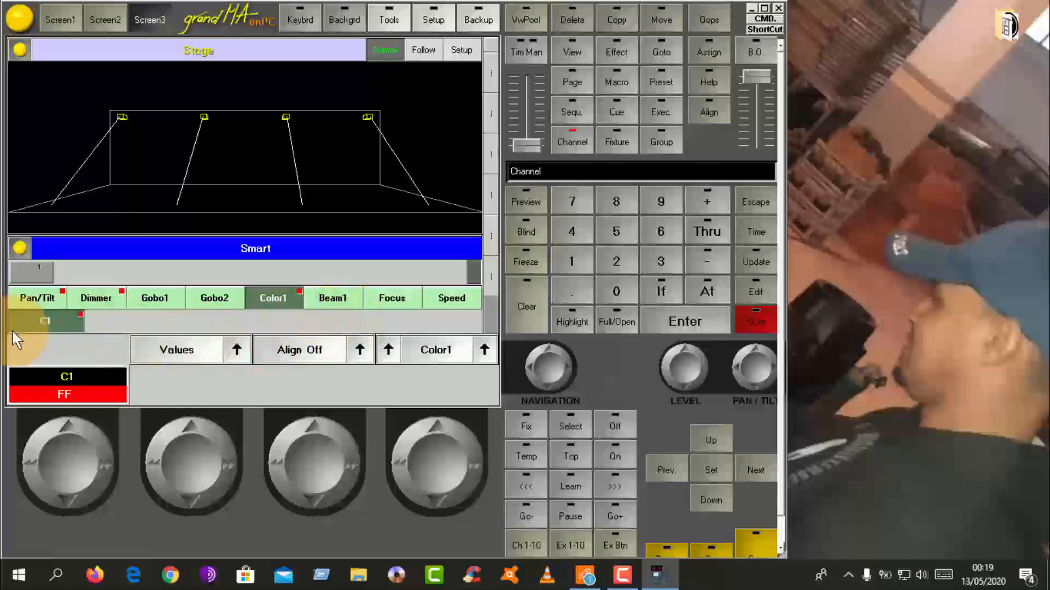
Step: Show the Dimmer channels in the Smart window and lower the selected fixtures' Dim value to 0%
left_click(25, 301)
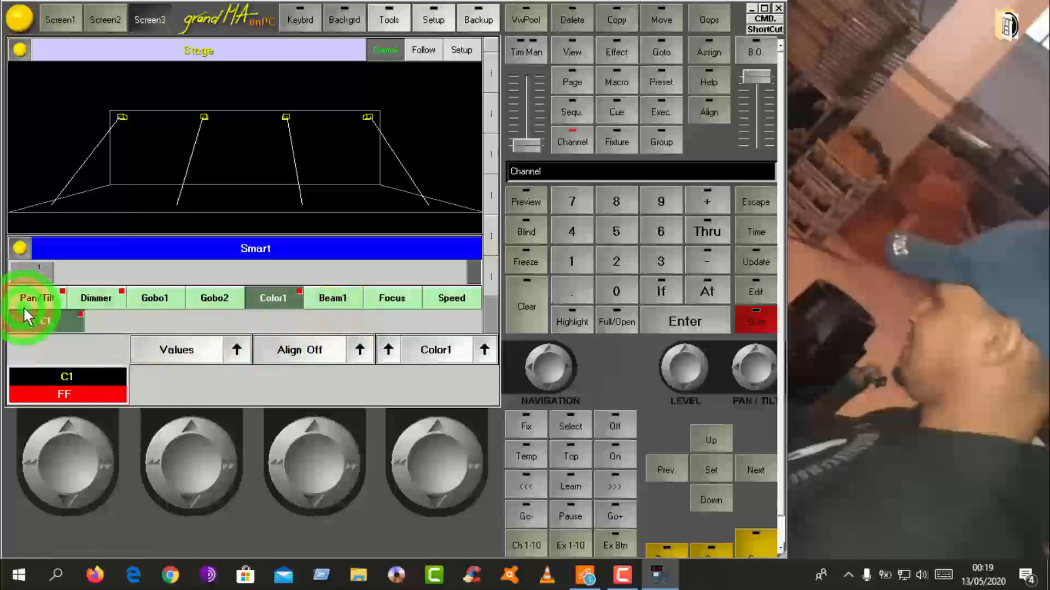
left_click(100, 298)
left_click(55, 465)
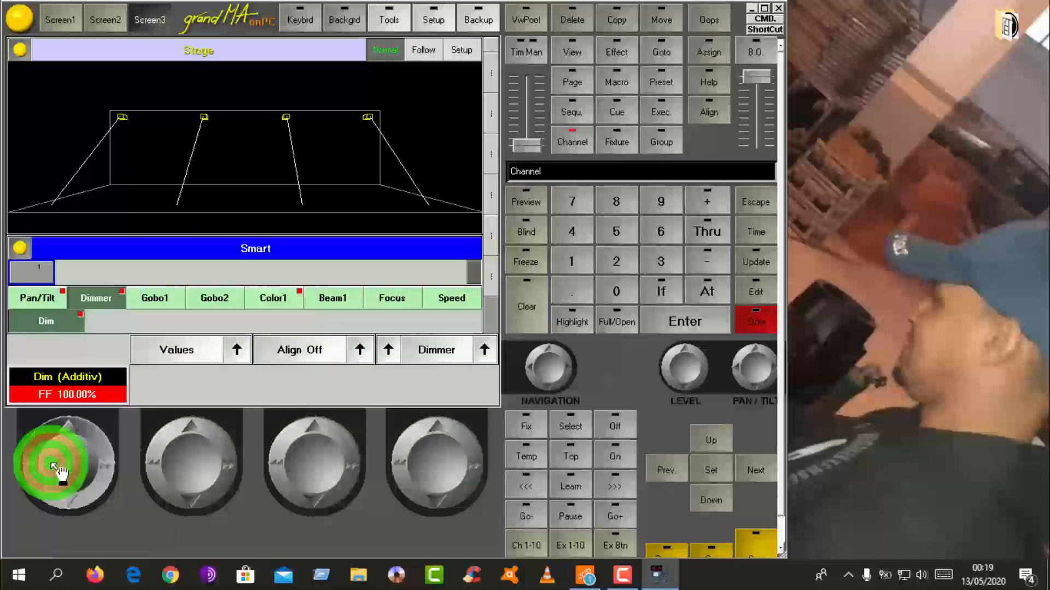
left_click(215, 273)
left_click(372, 275)
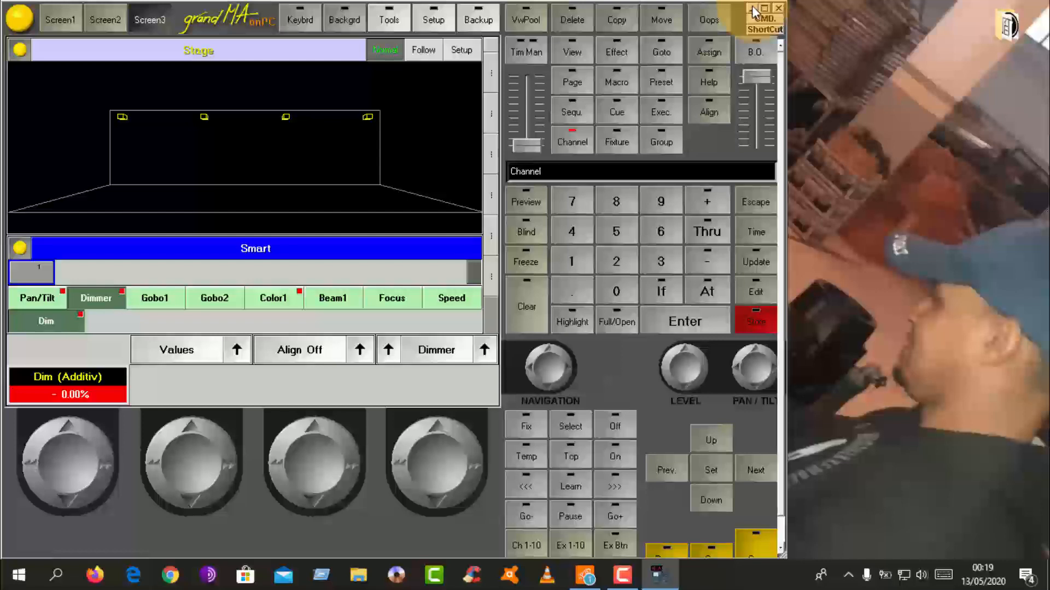
Step: Minimize grandMA onPC, switch to File Explorer and open the set text file in D:\dmx\wysiwyg\wysiwyg38
left_click(753, 8)
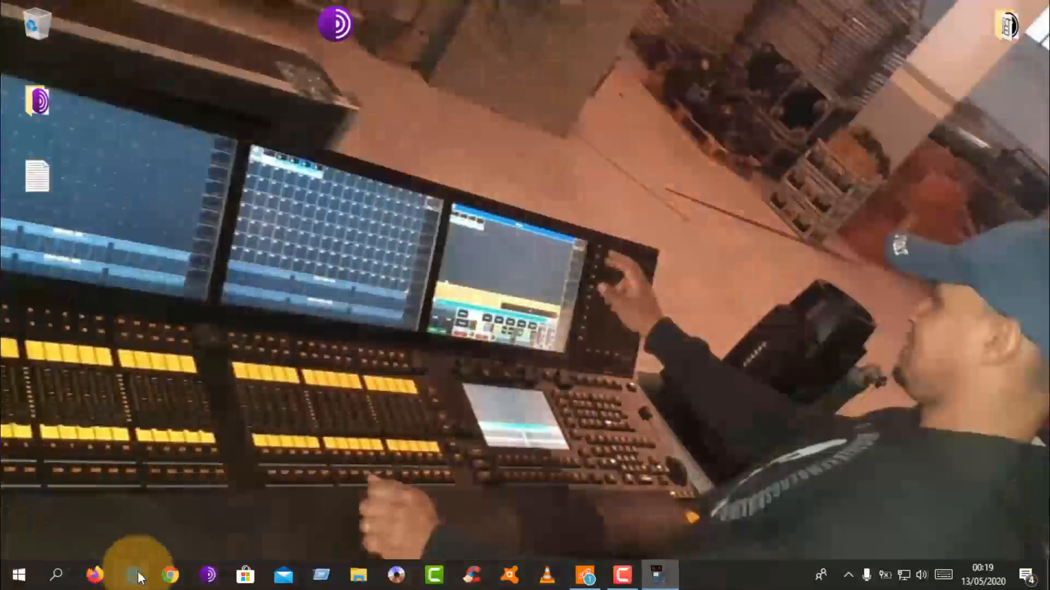
left_click(358, 575)
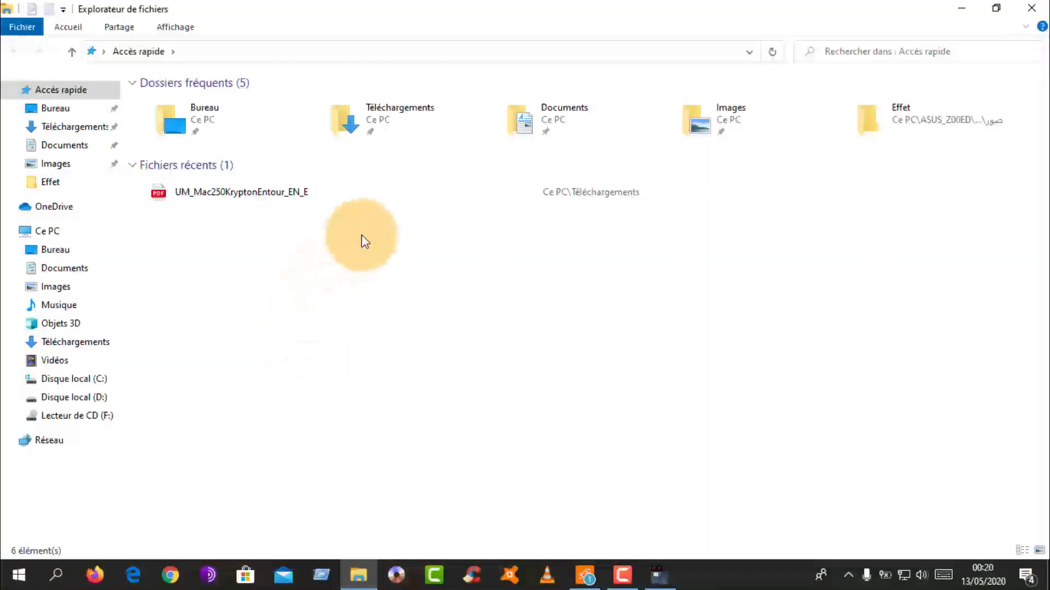
left_click(86, 403)
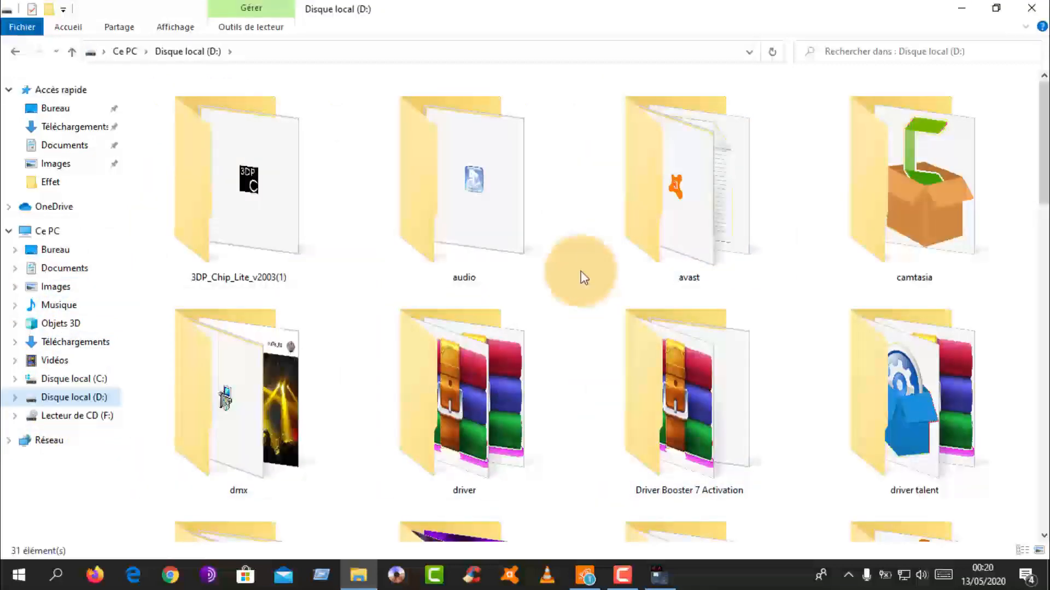
scroll(577, 280, "down", 6)
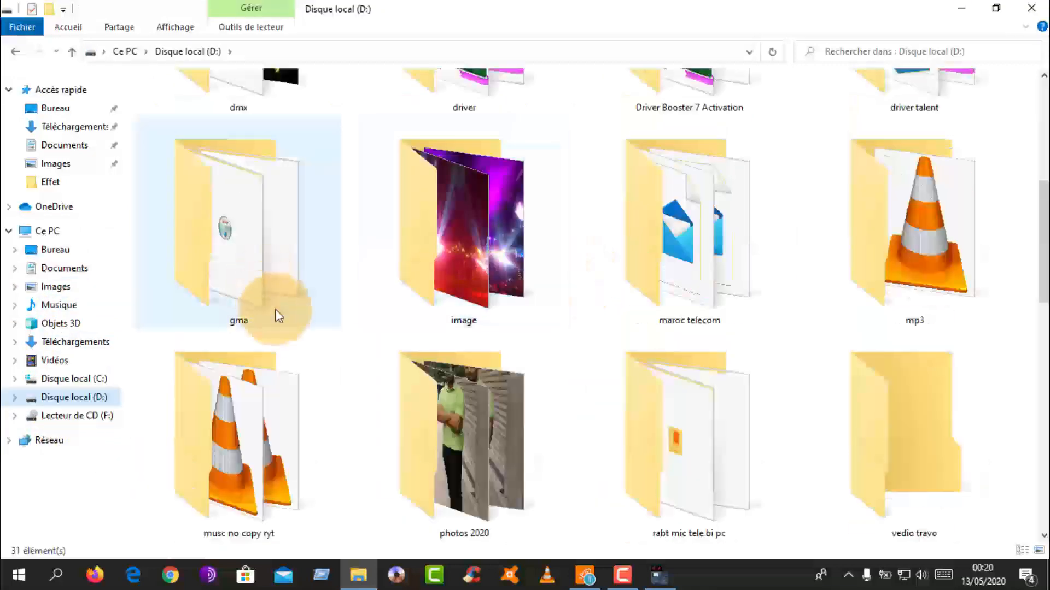
double_click(274, 306)
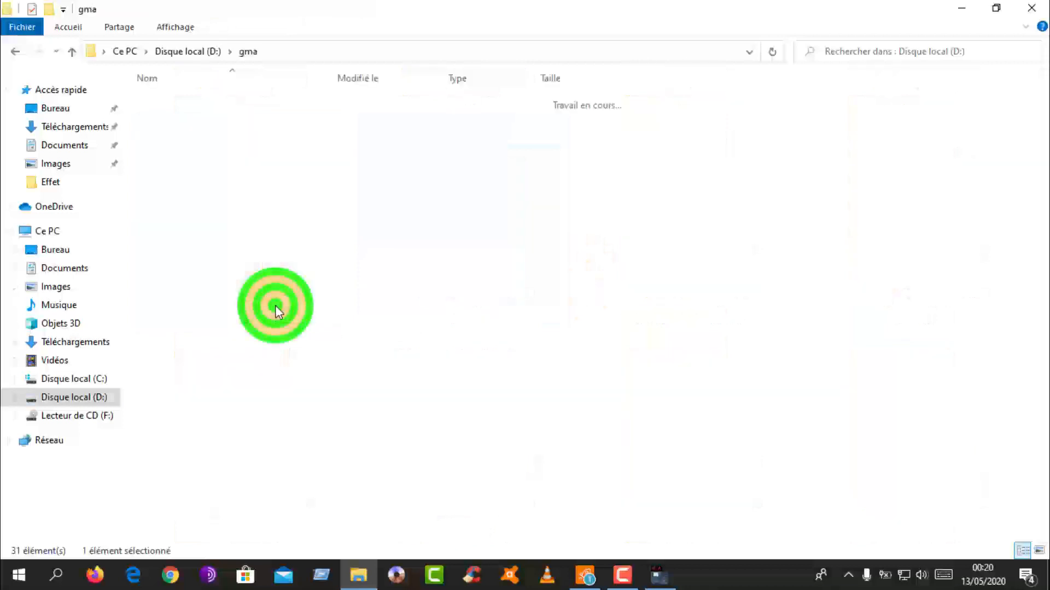
left_click(16, 52)
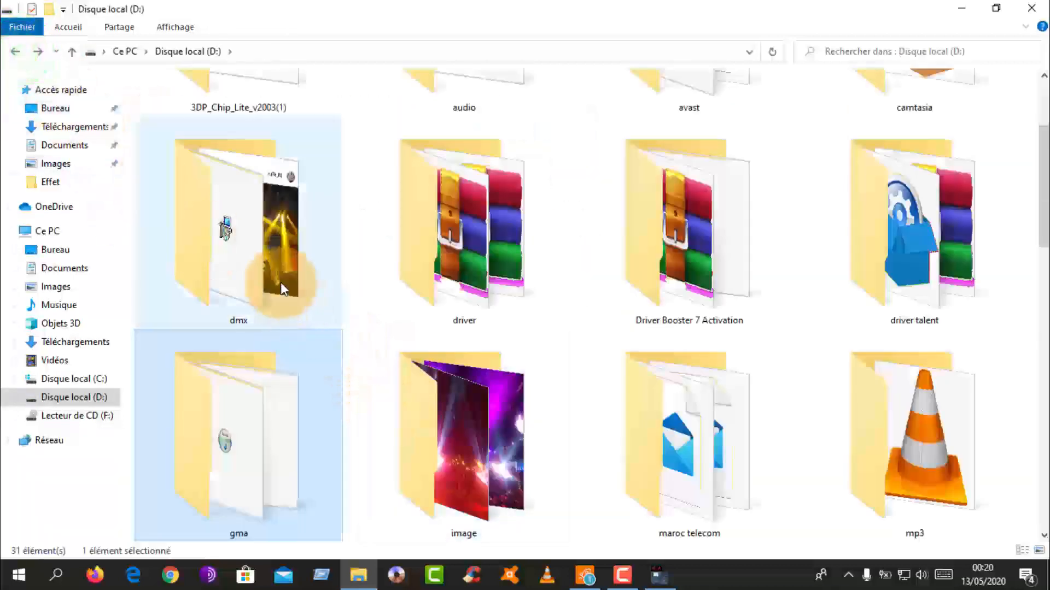
double_click(281, 284)
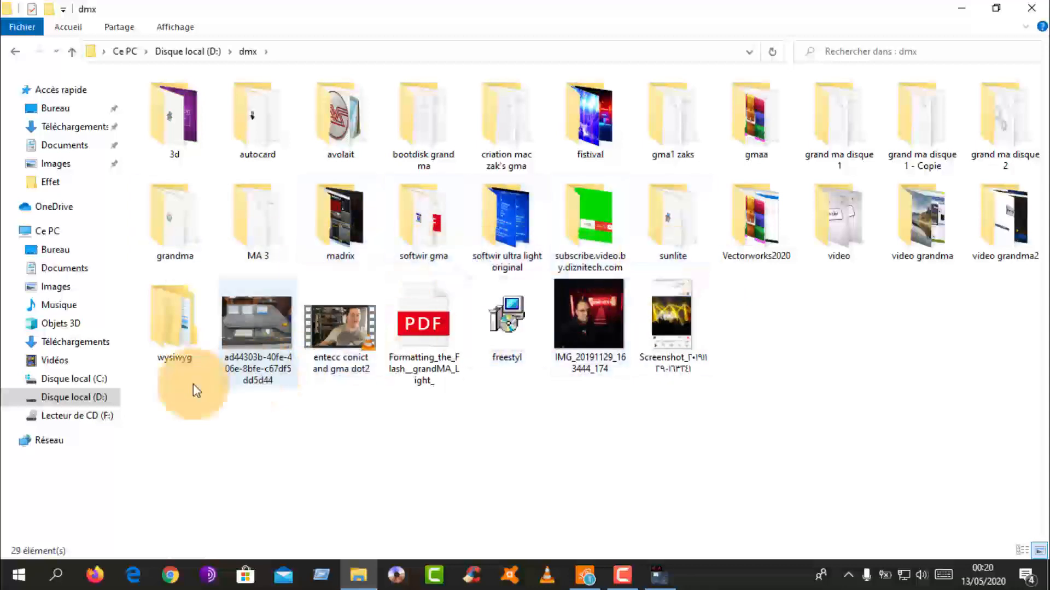
double_click(172, 356)
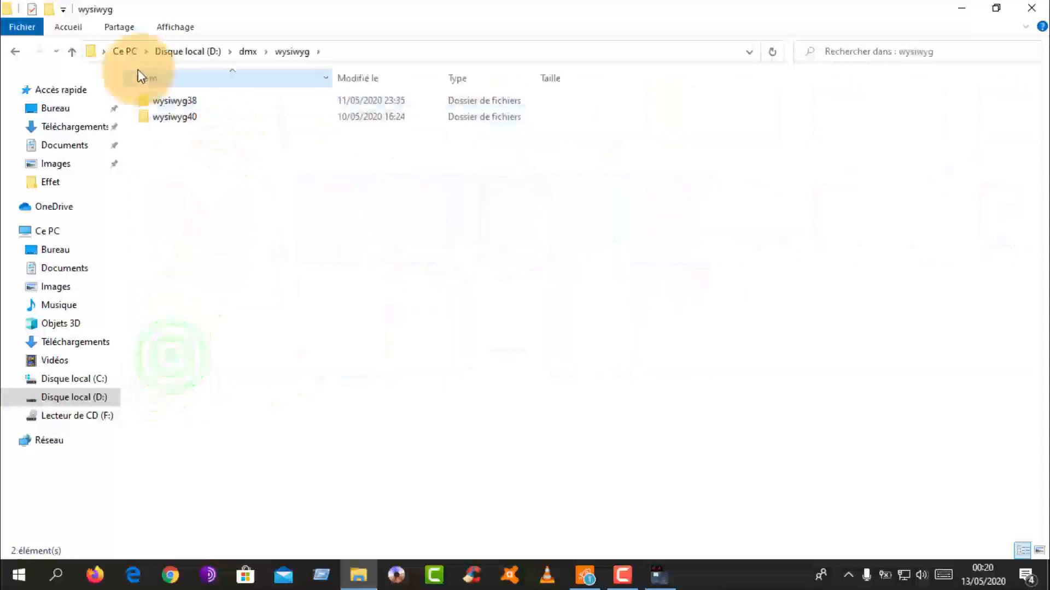
double_click(169, 105)
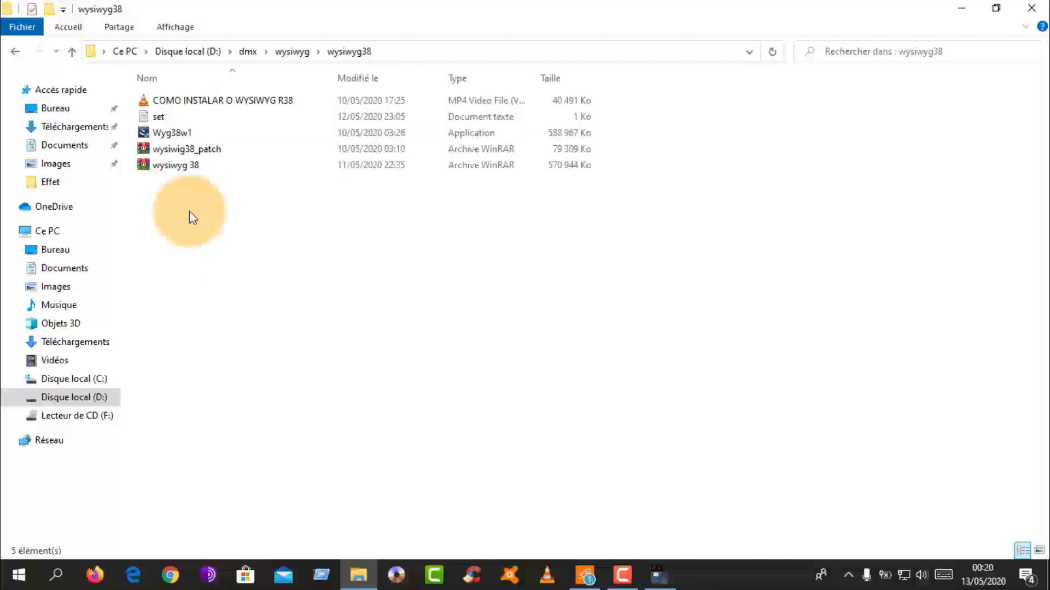
double_click(168, 119)
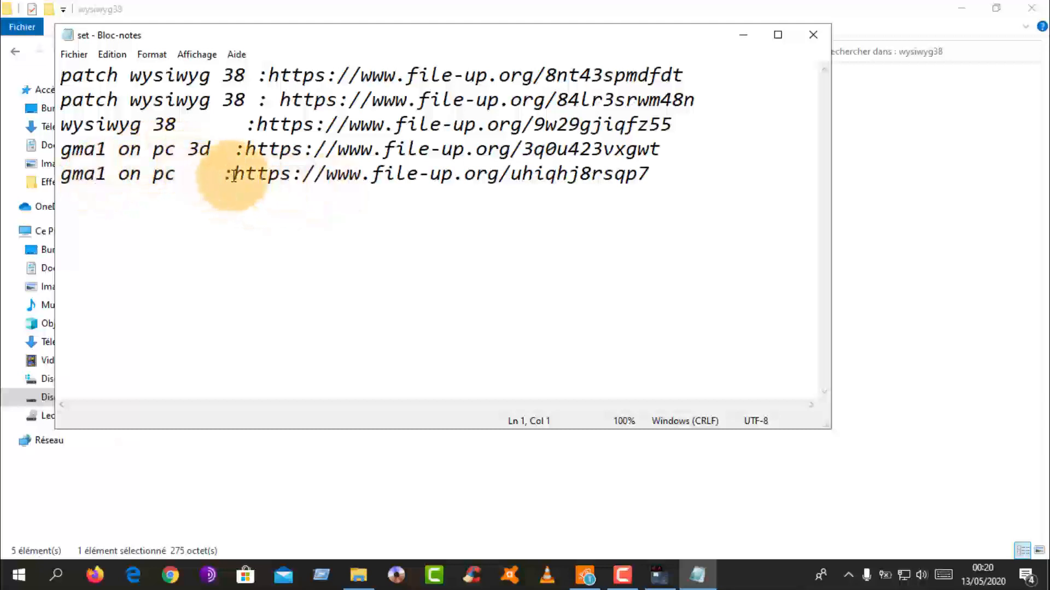
Step: Copy the "gma1 on pc" download link from the text file, closing Notepad and File Explorer
left_click_drag(233, 174, 741, 206)
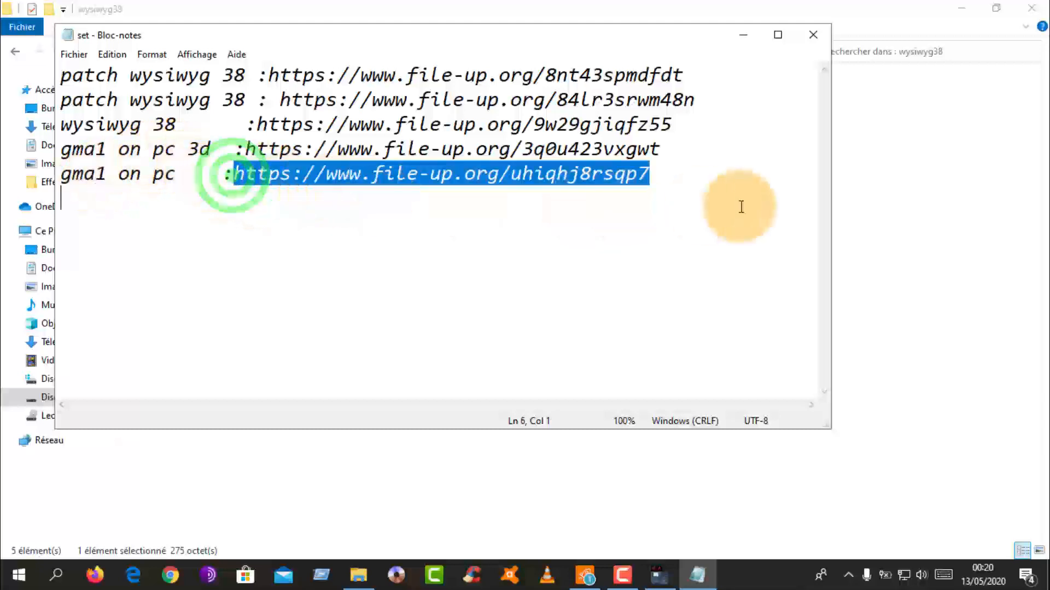
right_click(574, 173)
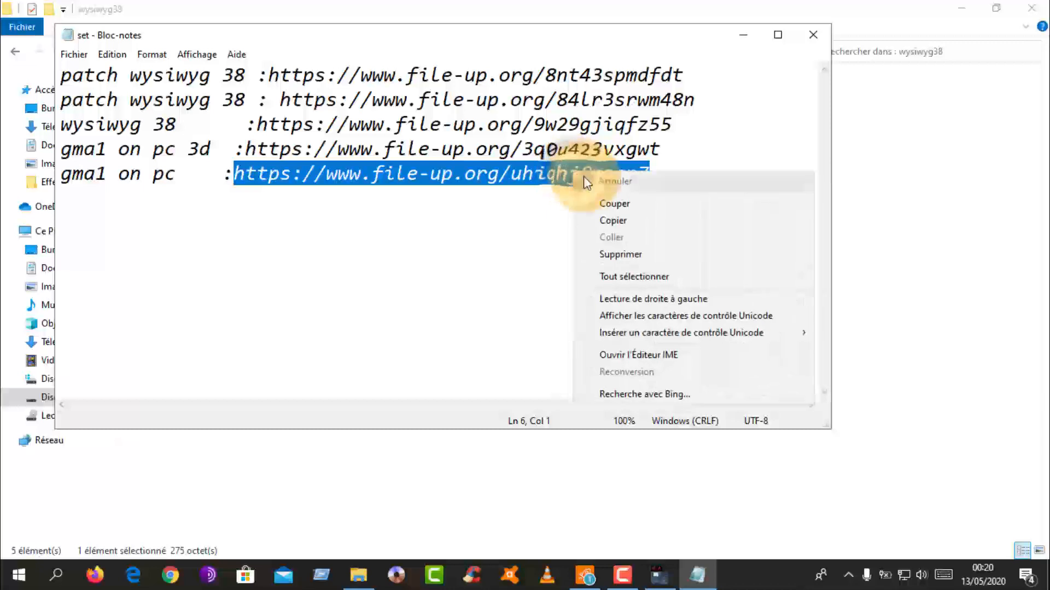
left_click(637, 222)
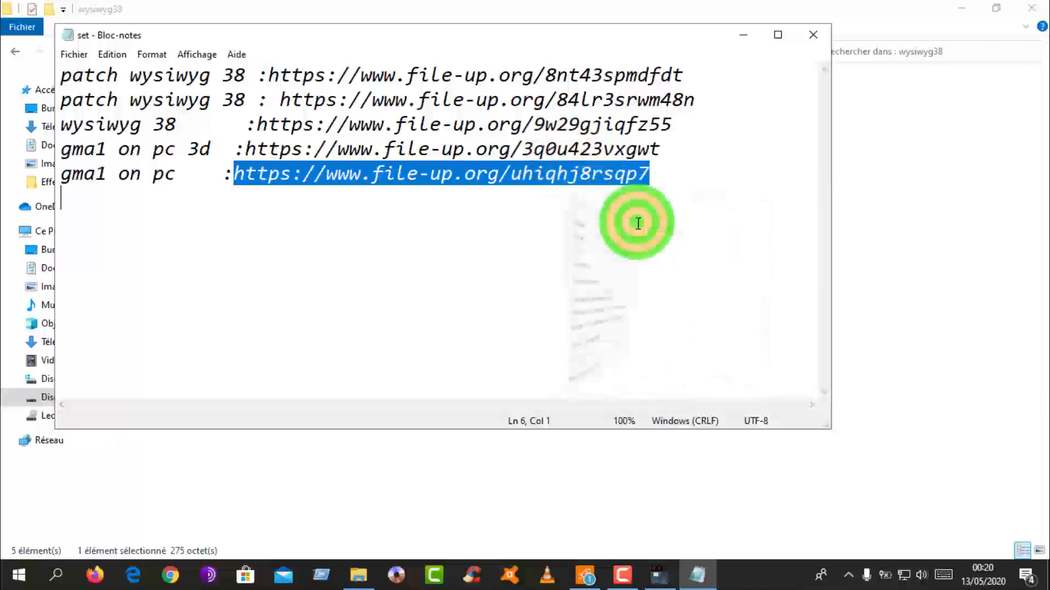
left_click(811, 36)
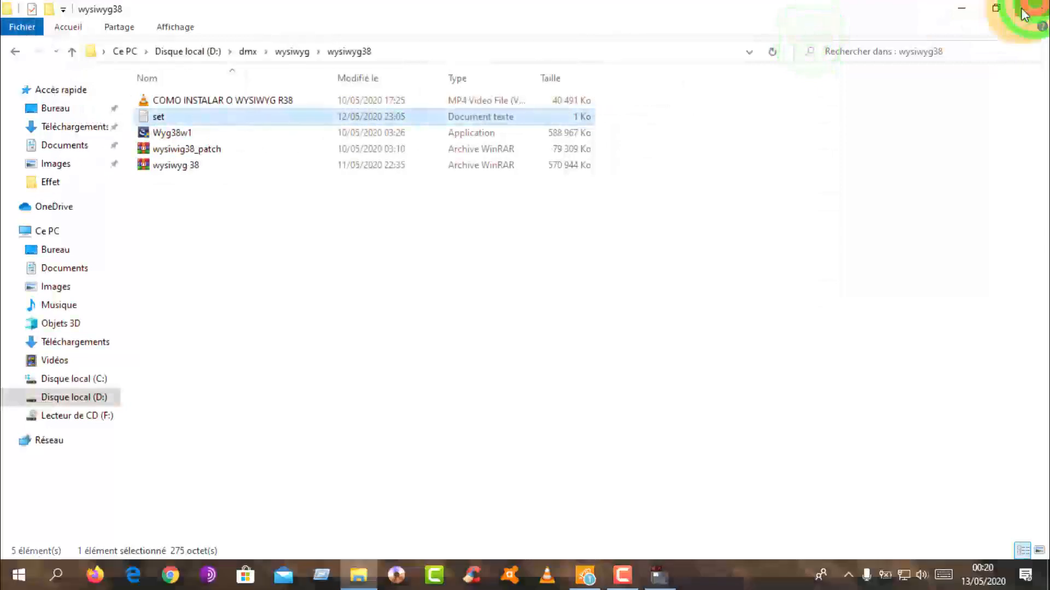
left_click(1024, 12)
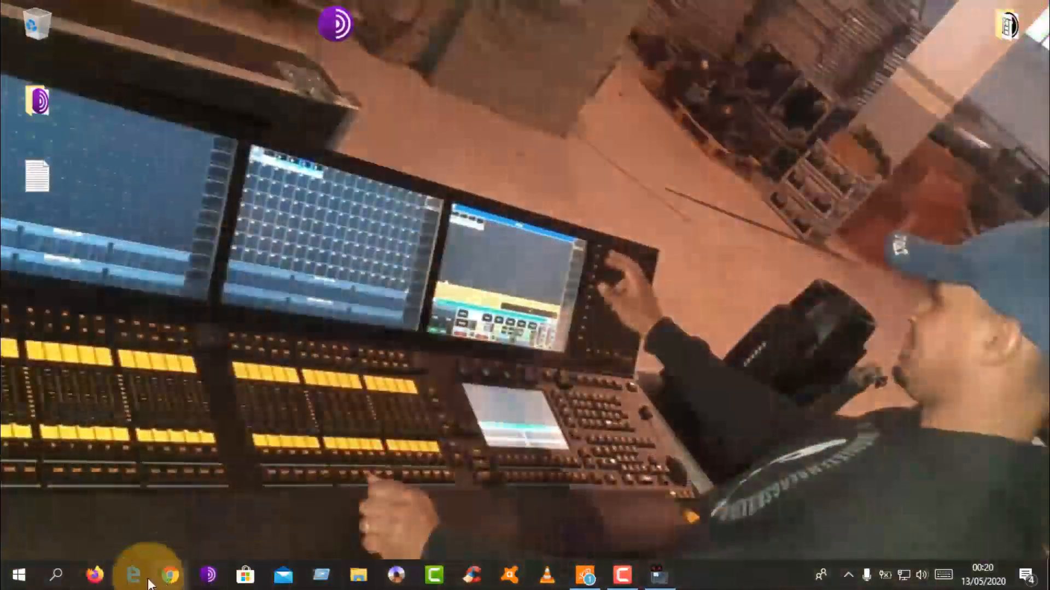
left_click(138, 576)
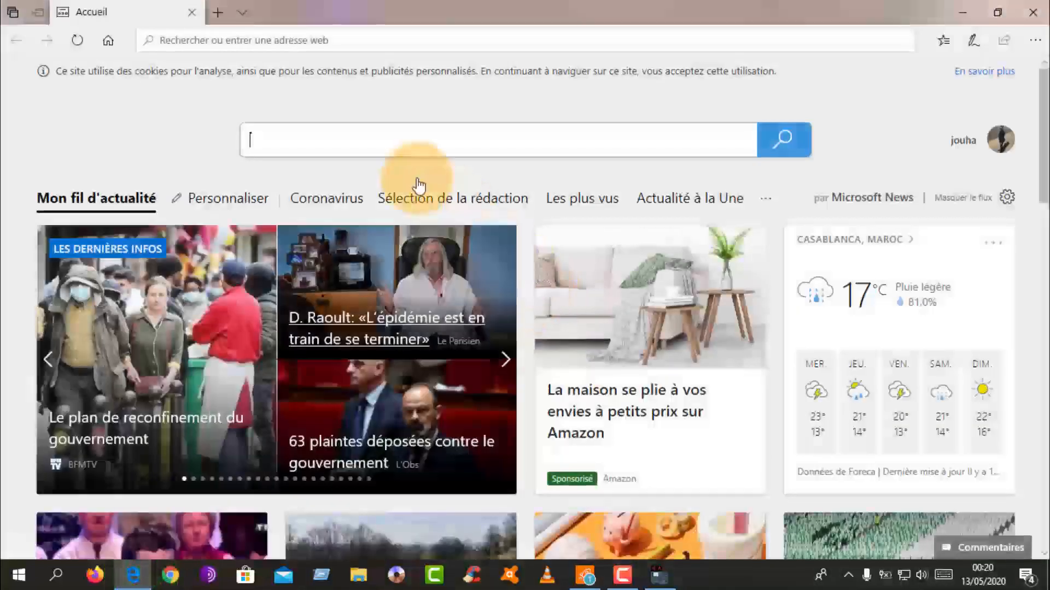
left_click(365, 39)
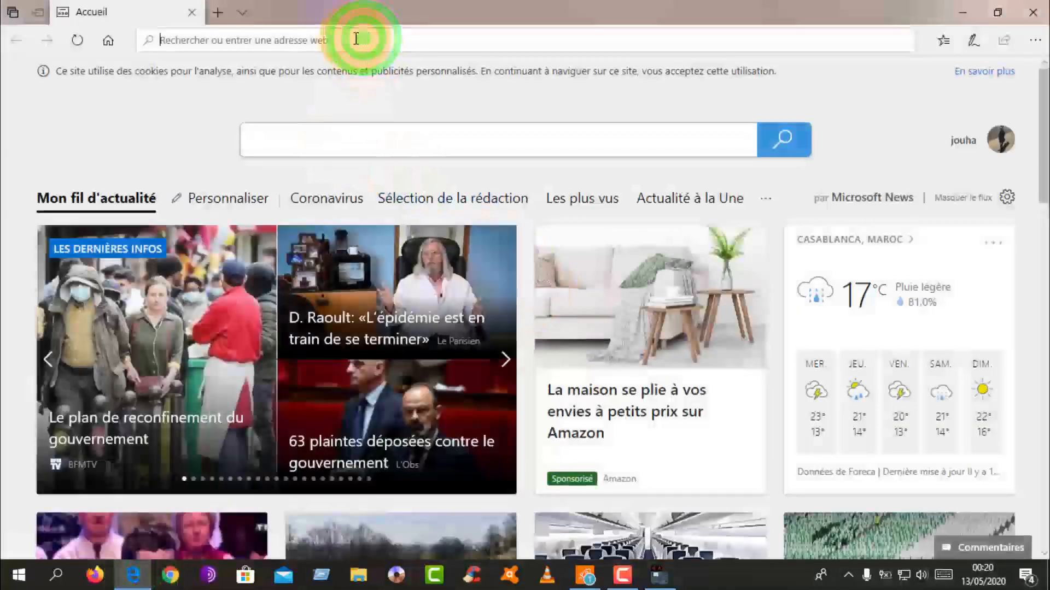
right_click(290, 41)
left_click(279, 65)
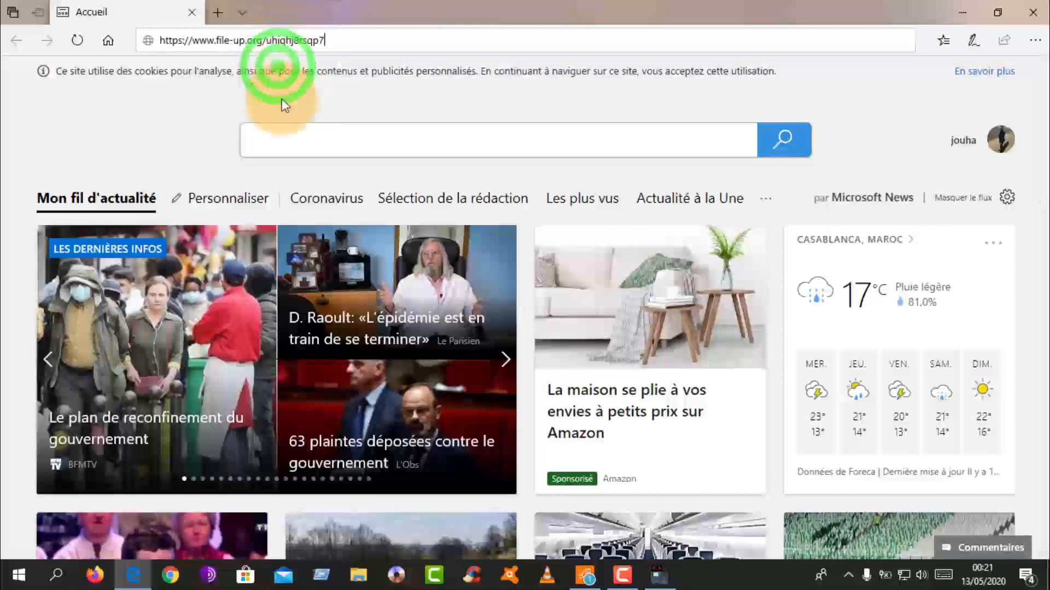
key("Return")
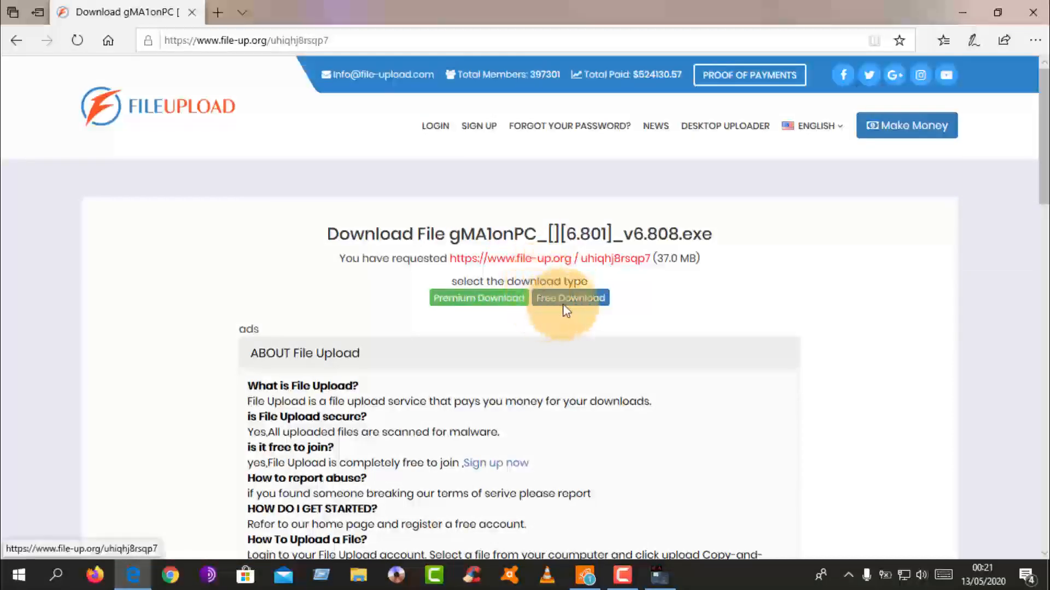
Step: Request the free download of the gMA1onPC v6.808 installer and return to its page from the advertising tab
left_click(574, 309)
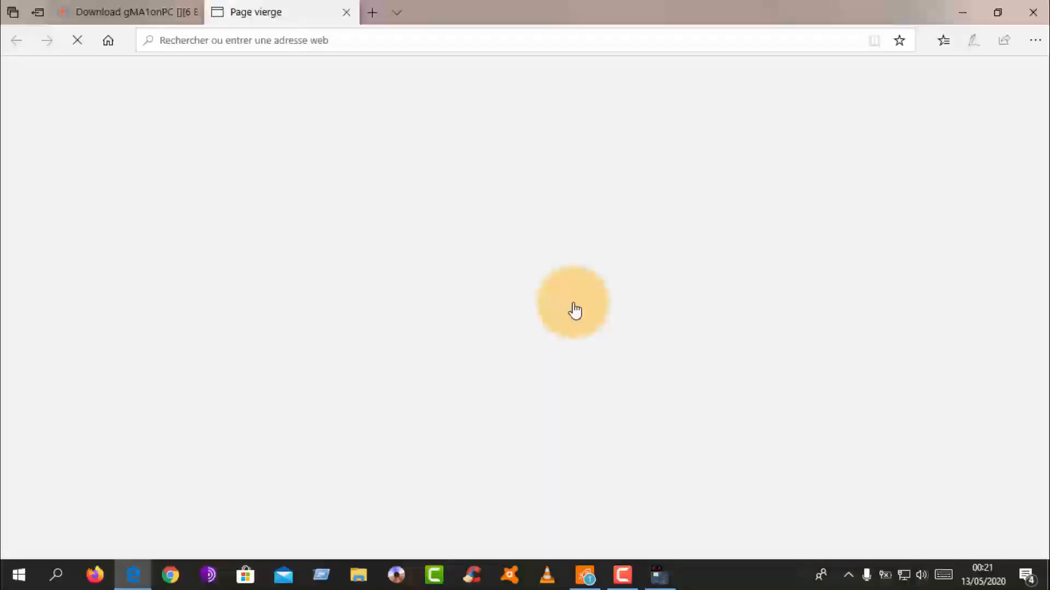
left_click(110, 16)
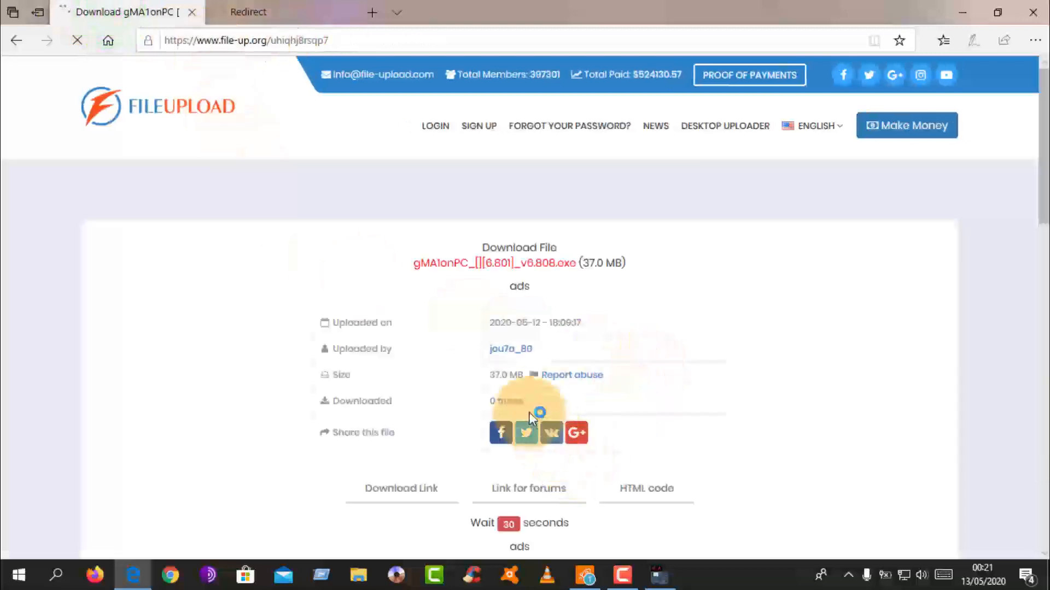
scroll(529, 412, "down", 3)
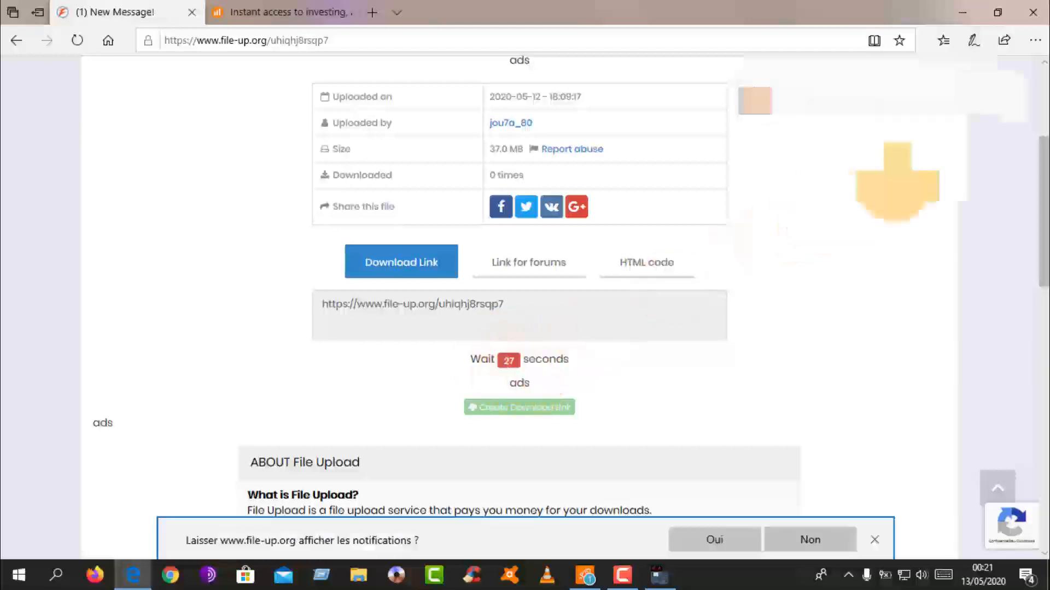
Step: Dismiss the pop-up ads and the site's notification request, create the download link and return to the File Upload tab
left_click(1013, 104)
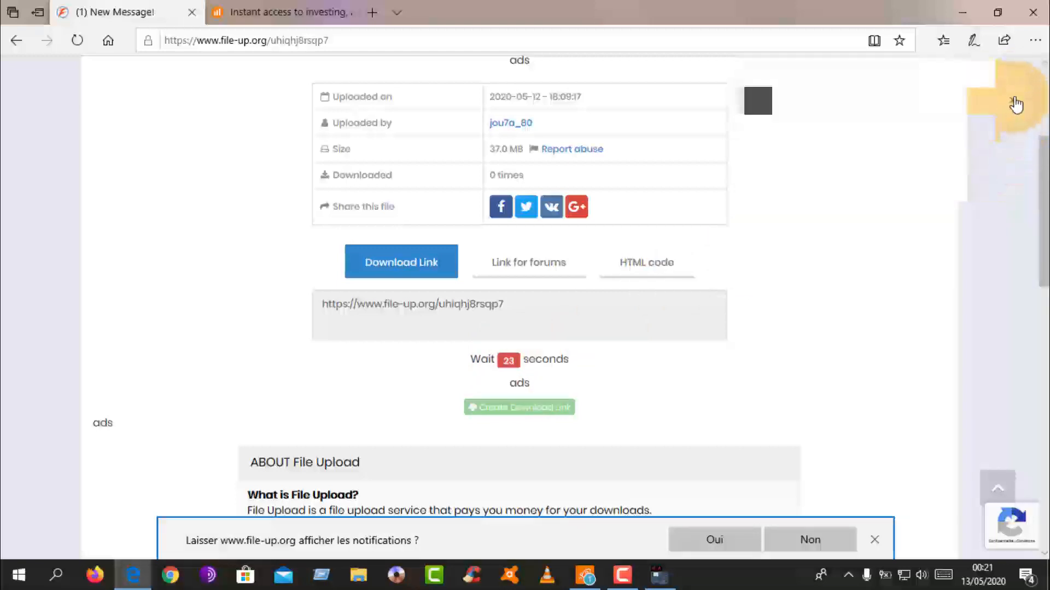
left_click(1012, 96)
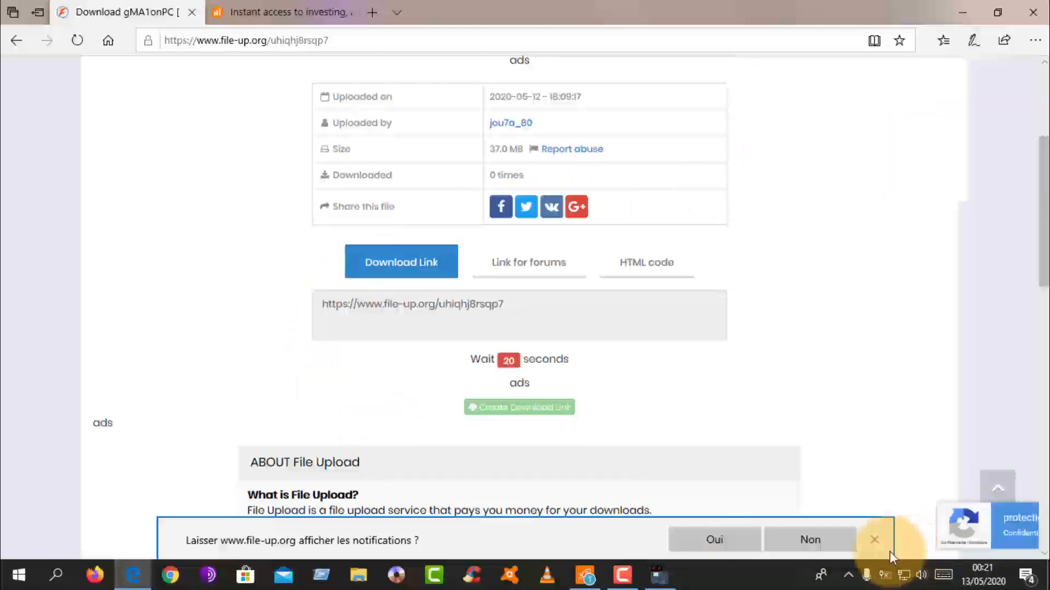
left_click(874, 540)
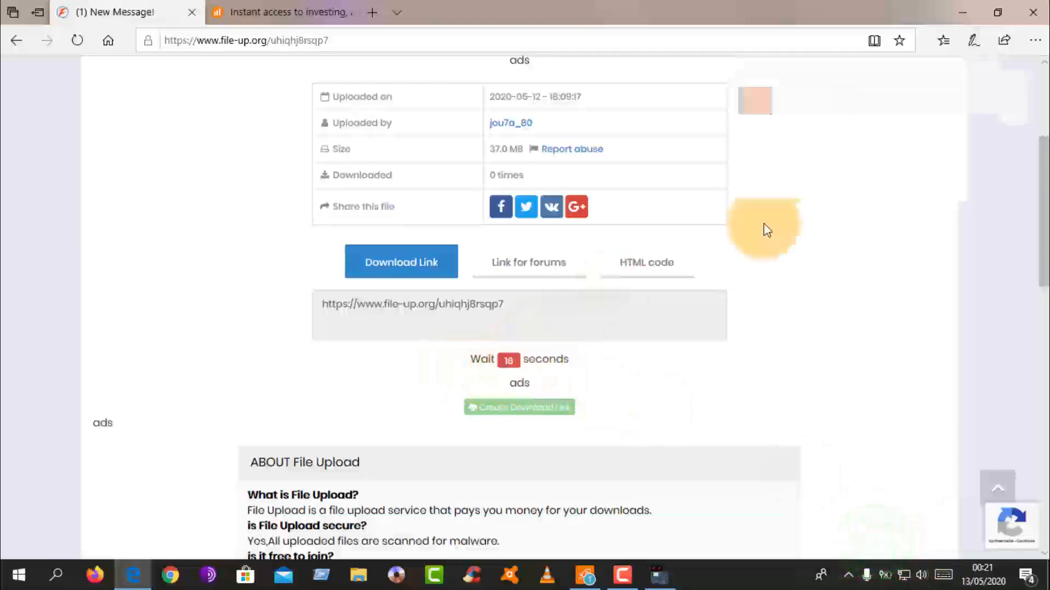
left_click(1020, 105)
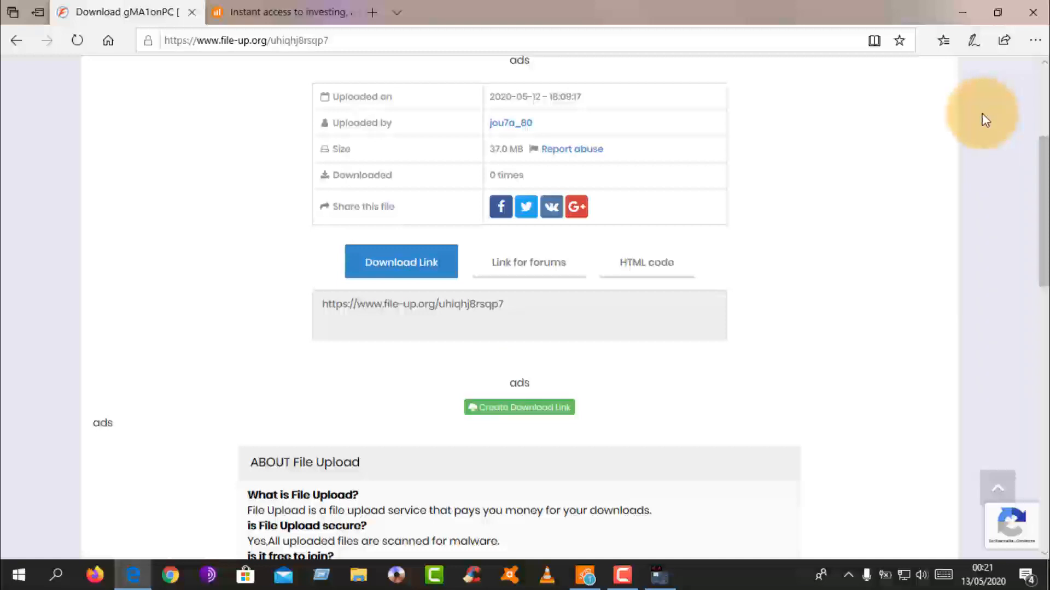
left_click(502, 410)
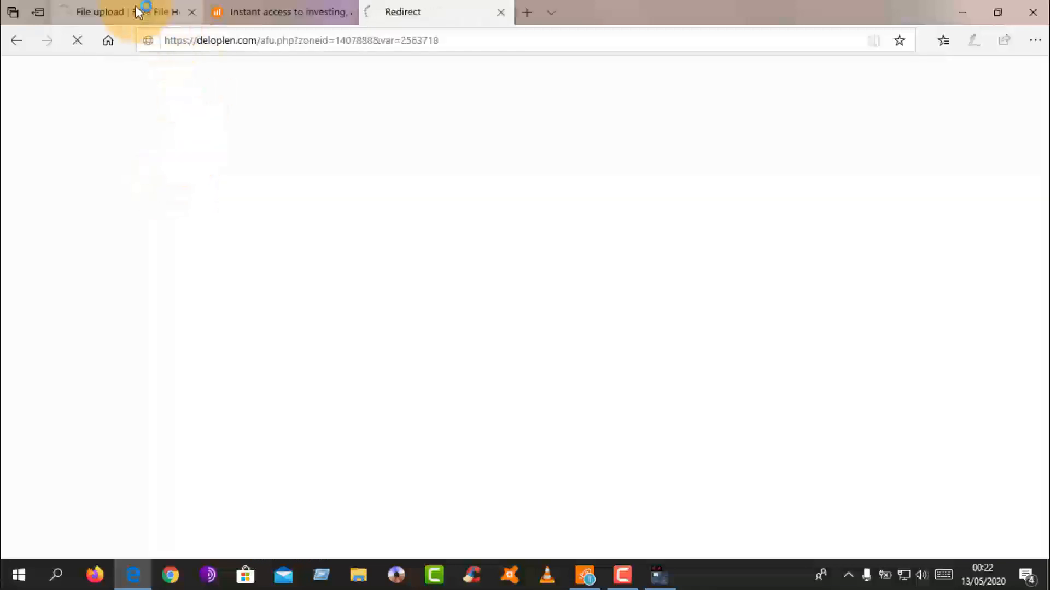
left_click(101, 12)
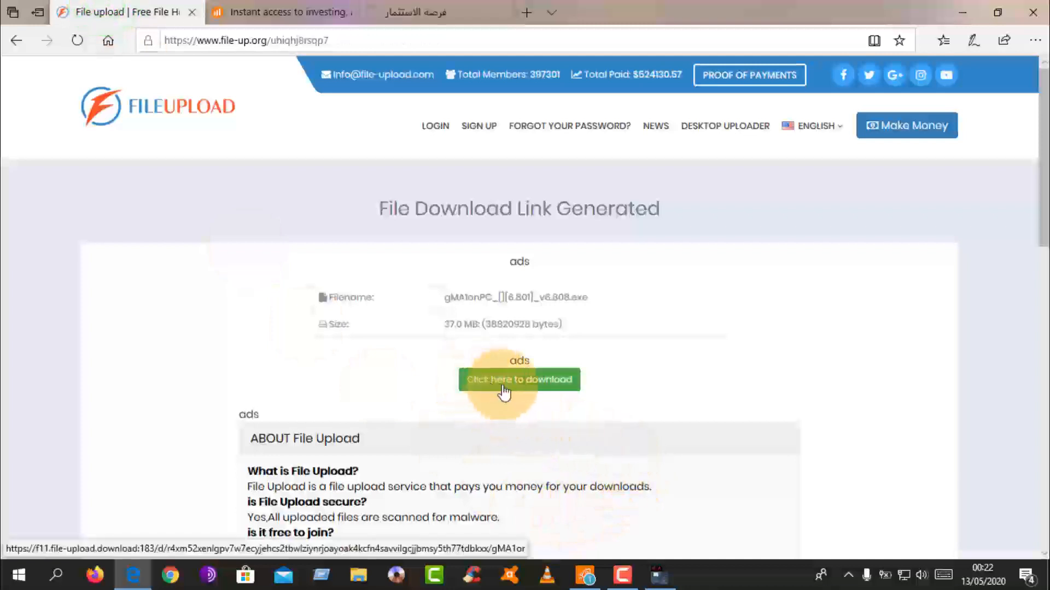
Step: Request the gMA1onPC v6.808 installer from the generated link, leaving the ad tab, then dismiss the download prompt and close the browser
left_click(524, 391)
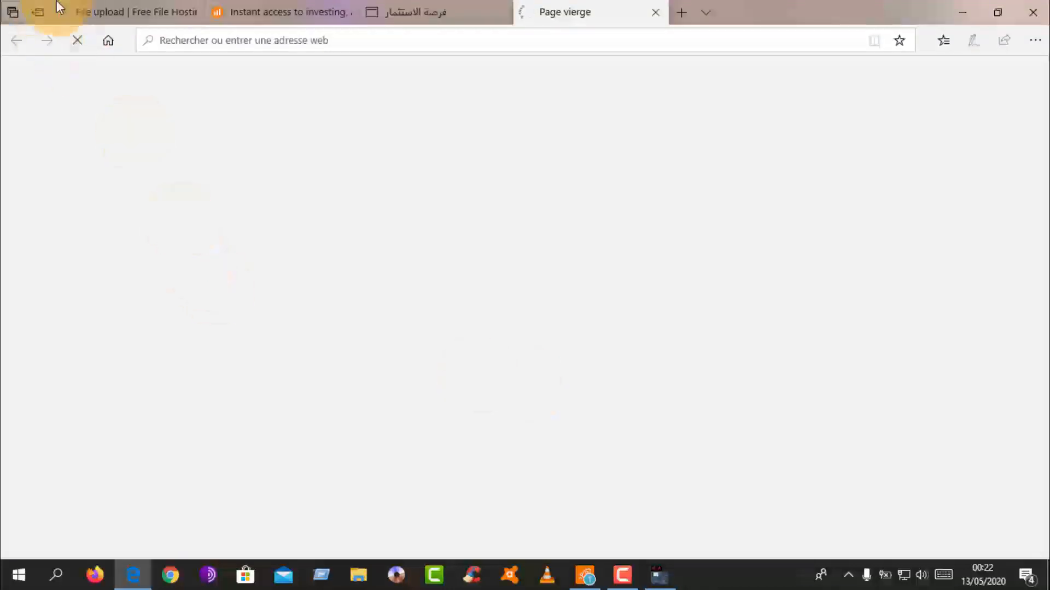
left_click(88, 14)
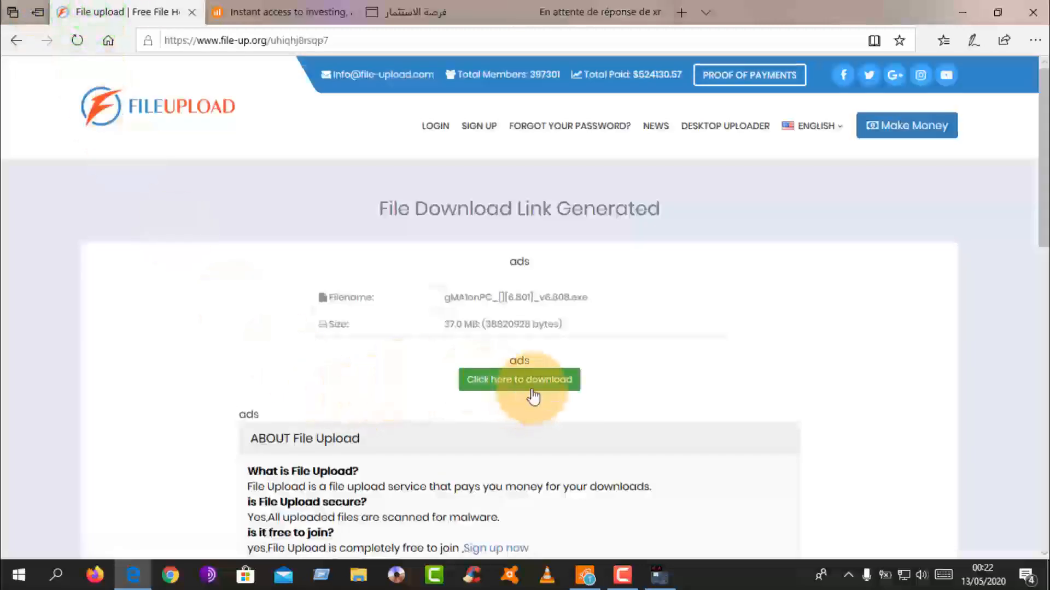
left_click(527, 389)
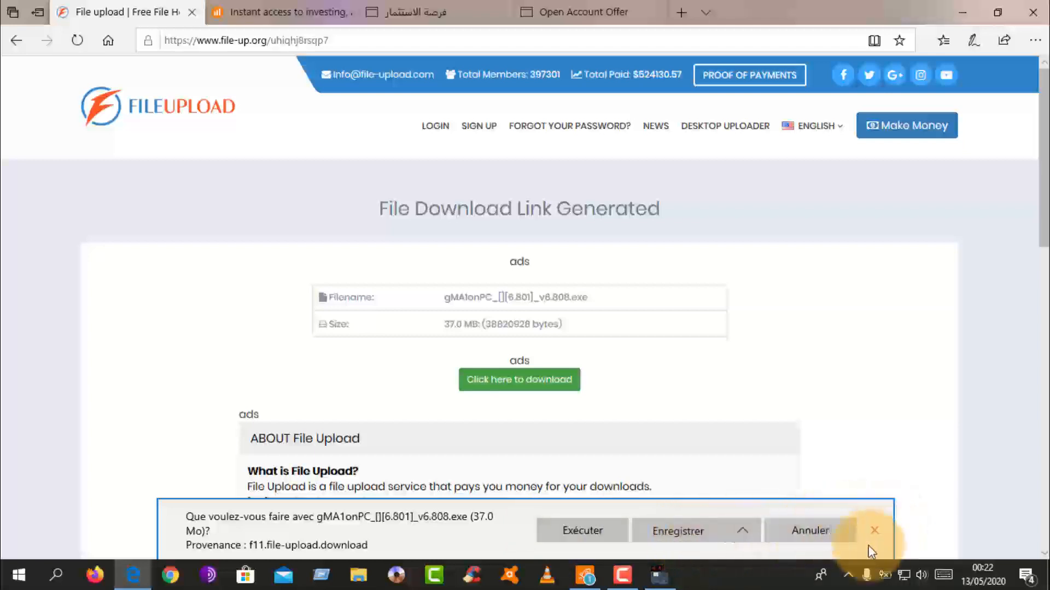
left_click(875, 531)
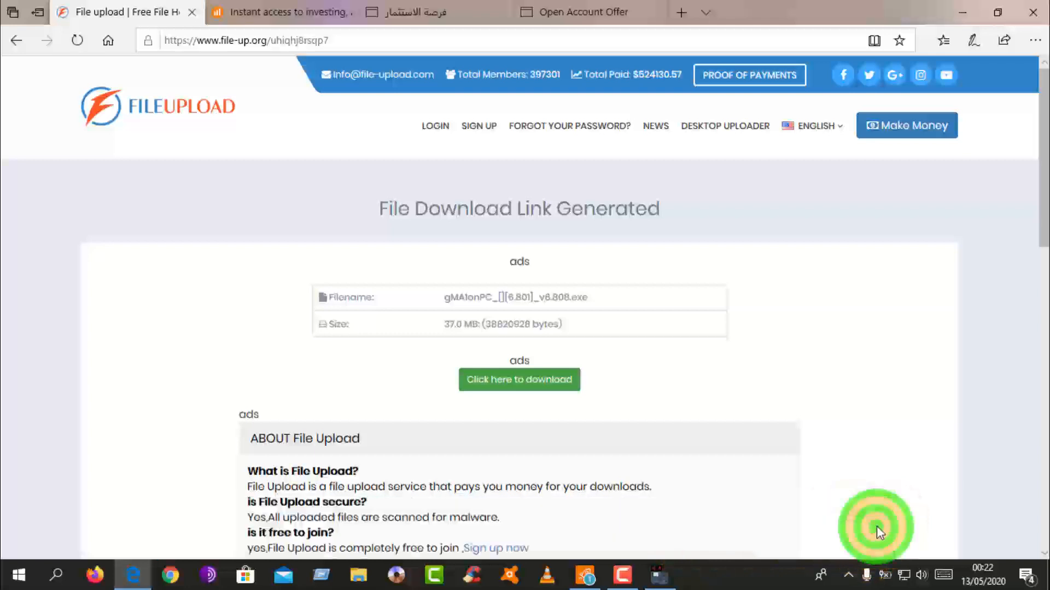
left_click(1033, 11)
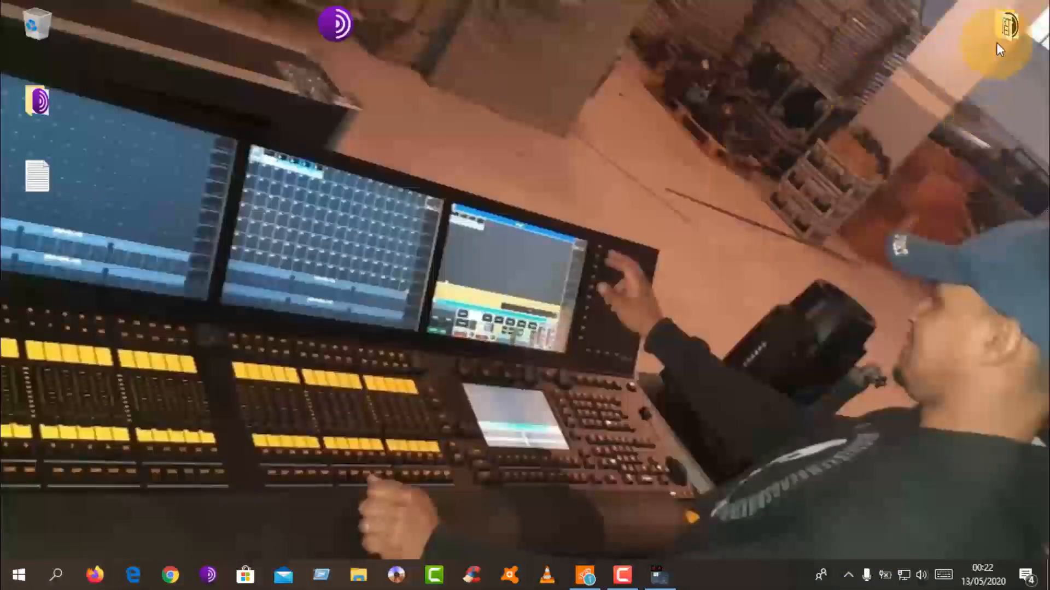
Step: Open the pc folder from the desktop to view its program shortcuts, and close it again
left_click(1002, 39)
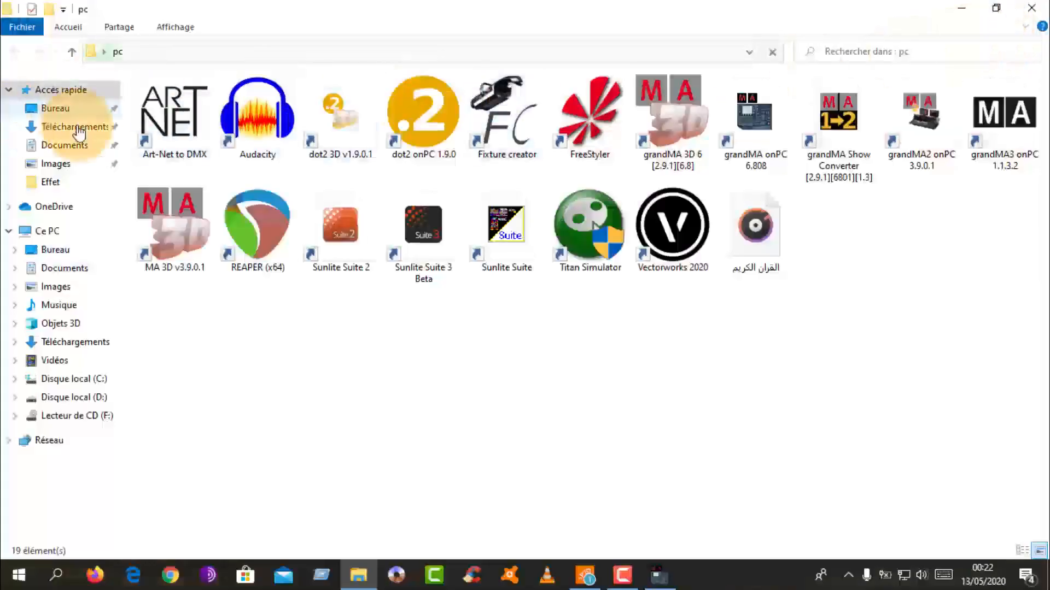
double_click(163, 129)
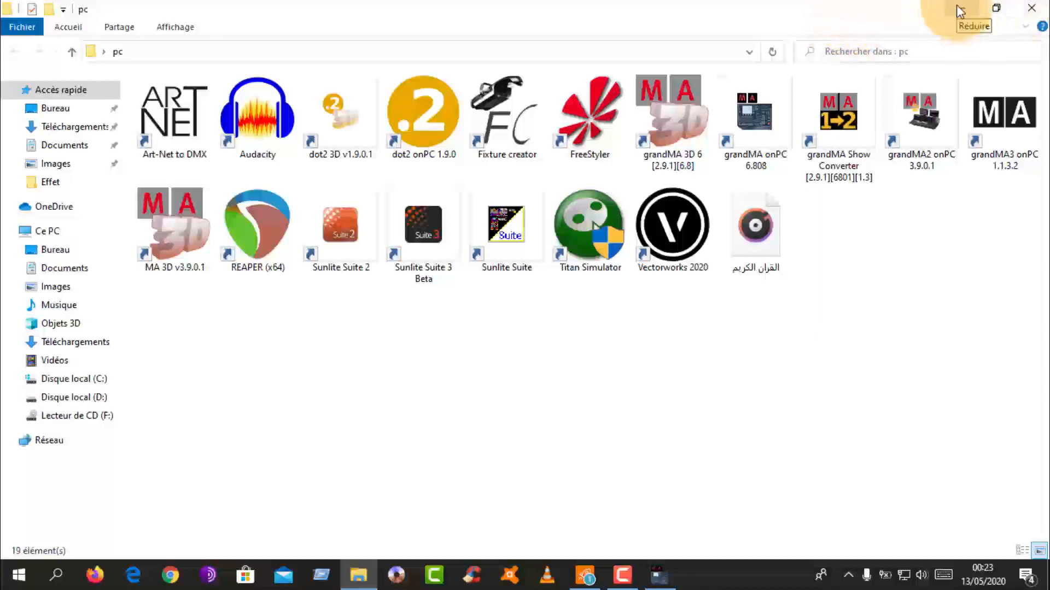
left_click(1030, 8)
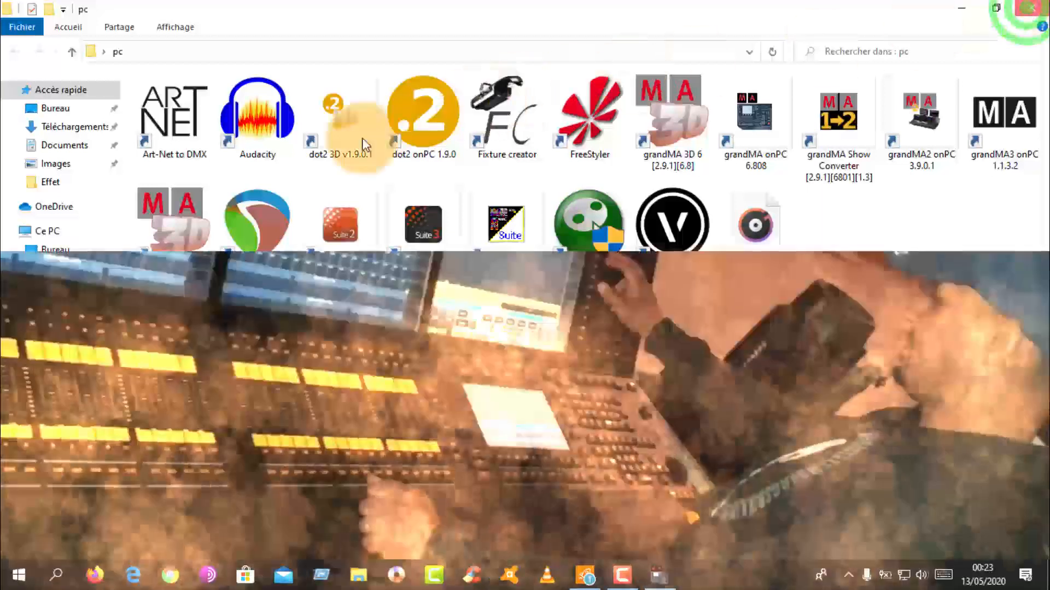